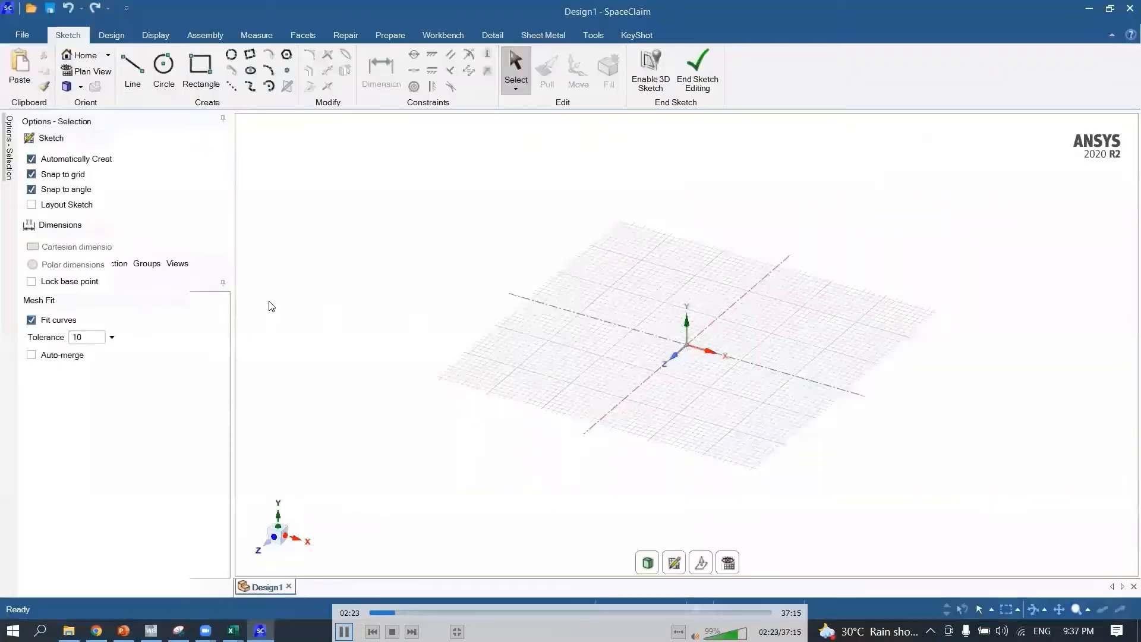
Open the recent file E420 Y Plus.SLDPRT as the geometry and close SpaceClaim to return to the Workbench project.
left_click(22, 34)
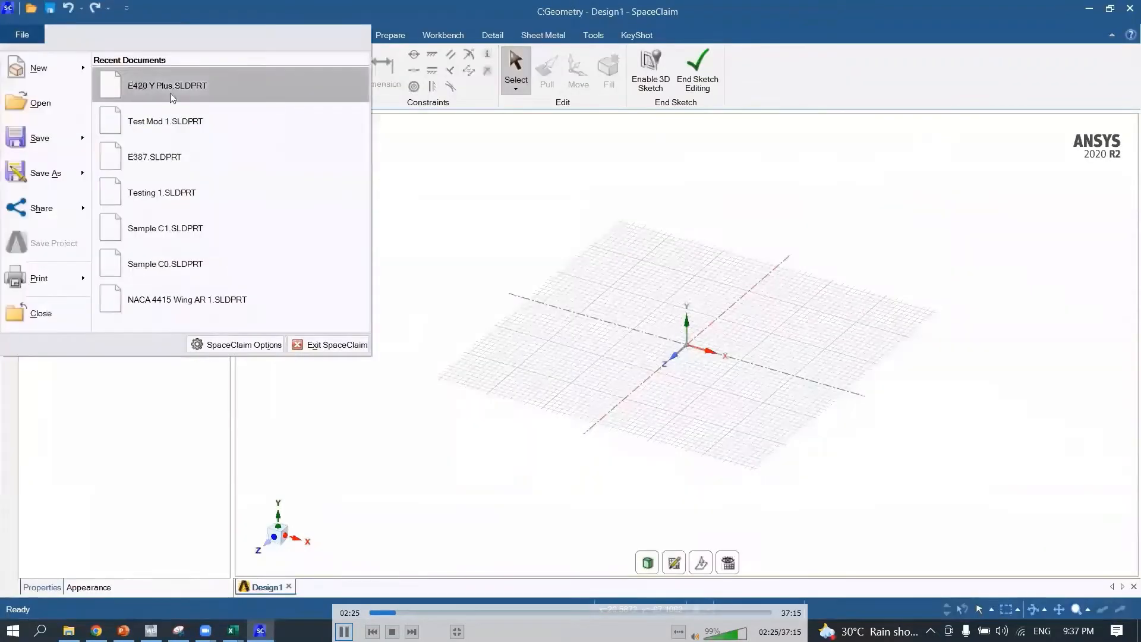
left_click(156, 86)
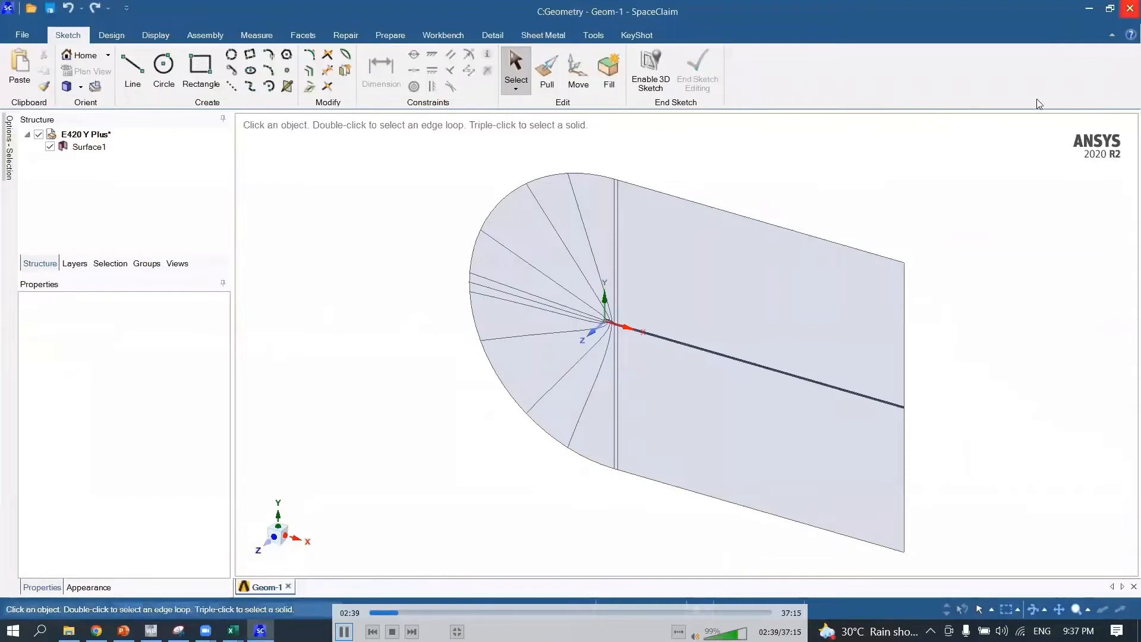
key("alt+F4")
left_click(530, 406)
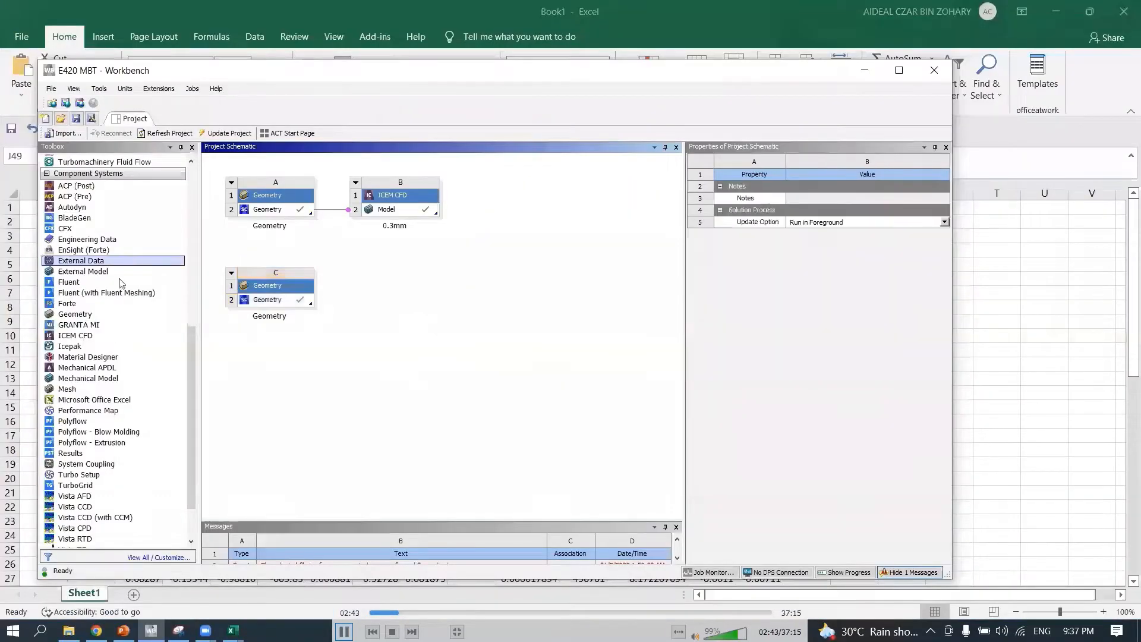
Add an ICEM CFD system linked to geometry system C and open its model.
left_click_drag(75, 335, 281, 316)
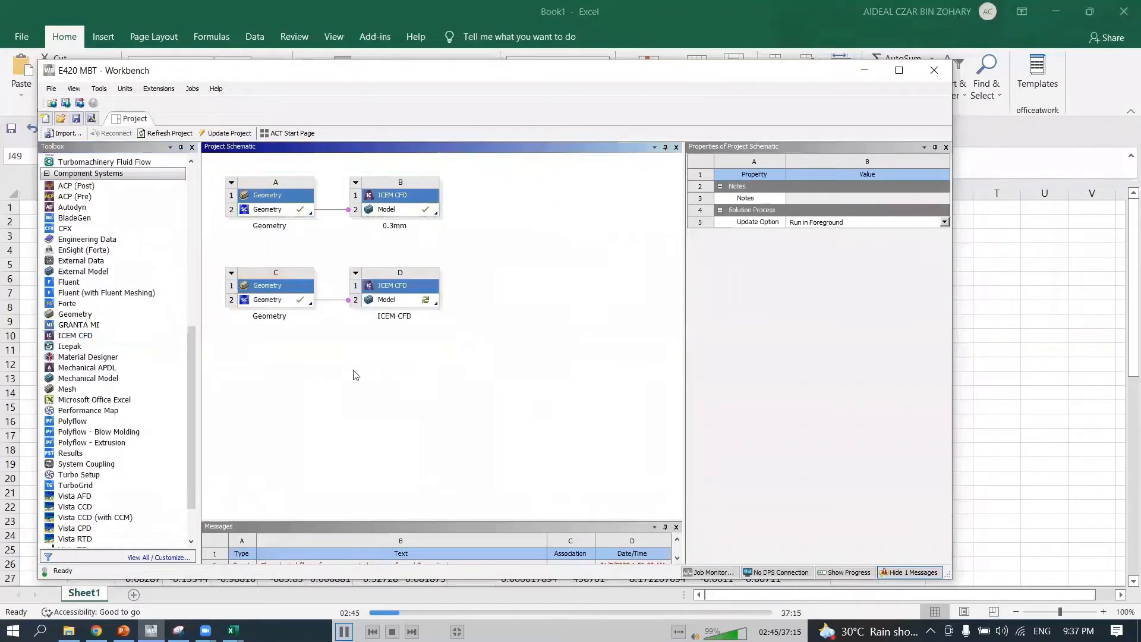
double_click(392, 299)
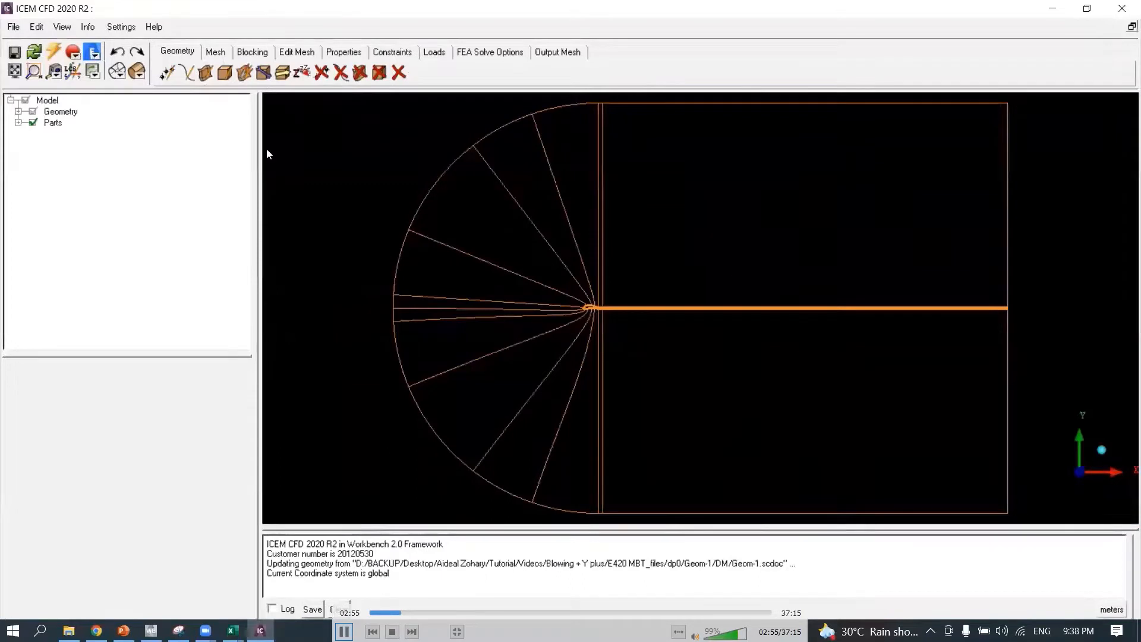
Create a part named inlet from the domain's curved front boundary and its upper and lower horizontal edges, and hide it.
left_click(53, 122)
right_click(53, 123)
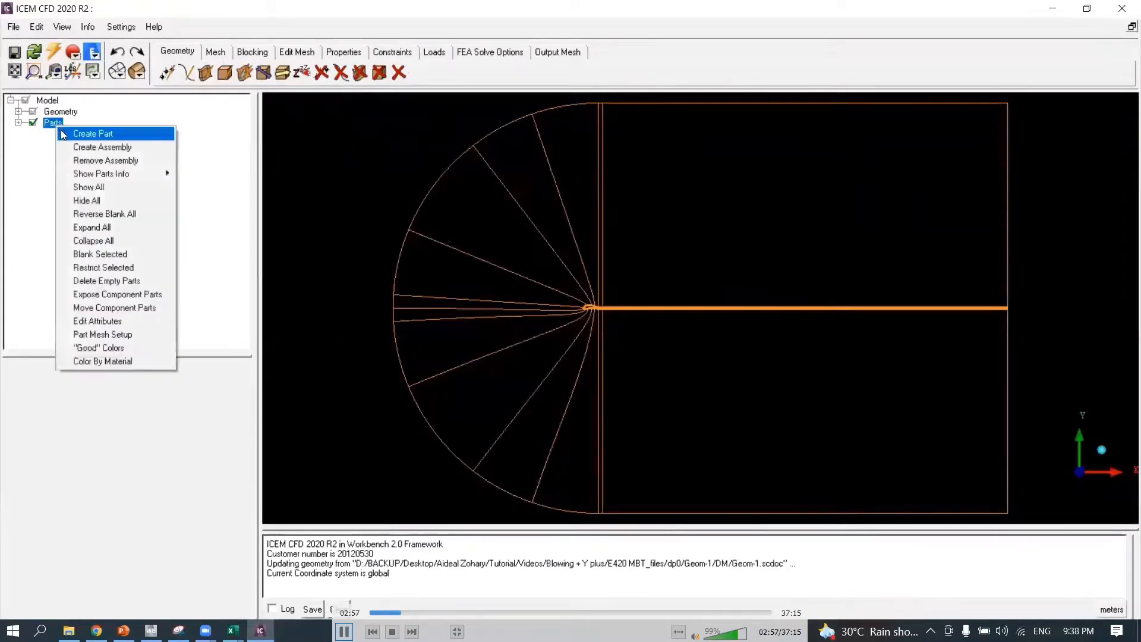
left_click(89, 130)
left_click_drag(93, 400, 3, 413)
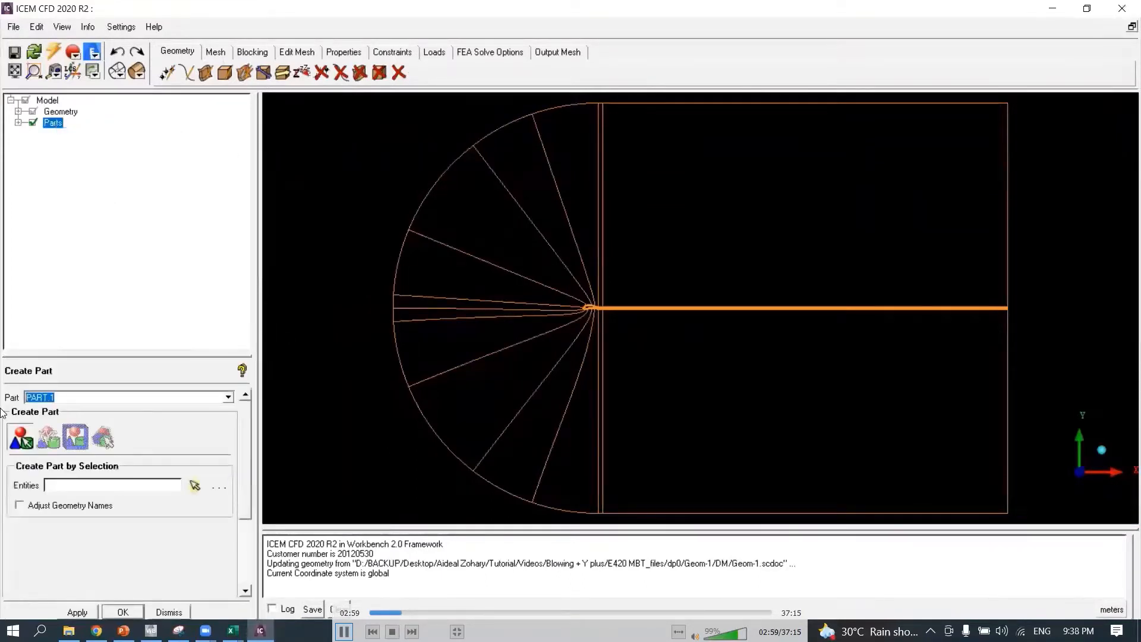
type("inlet")
left_click(194, 486)
scroll(733, 288, "down", 2)
left_click_drag(907, 172, 452, 232)
left_click_drag(970, 389, 458, 465)
left_click_drag(487, 170, 555, 428)
middle_click(555, 428)
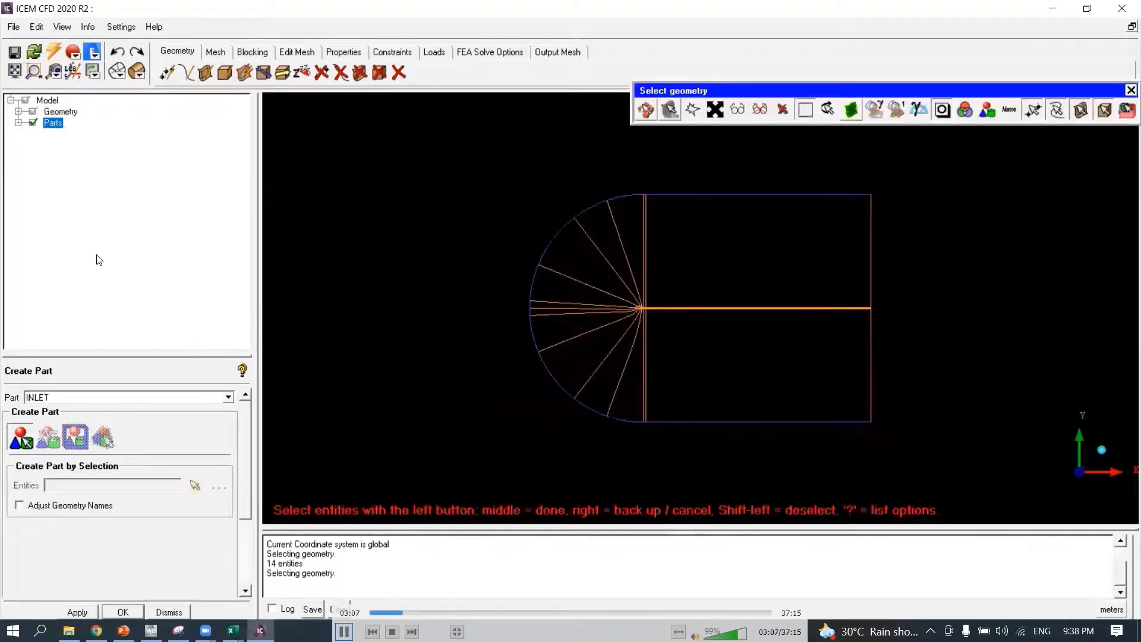
left_click(17, 122)
left_click(40, 145)
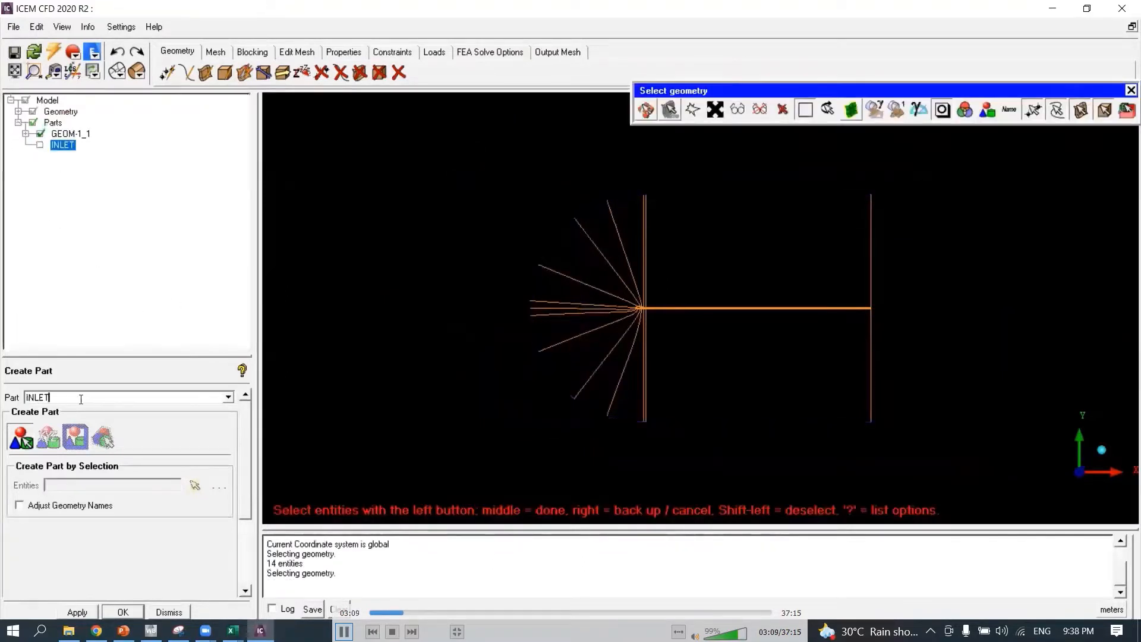
Create a part named outlet from the vertical edges at the domain's downstream end, and hide it.
left_click_drag(83, 398, 1, 394)
type("outlet")
middle_click(941, 469)
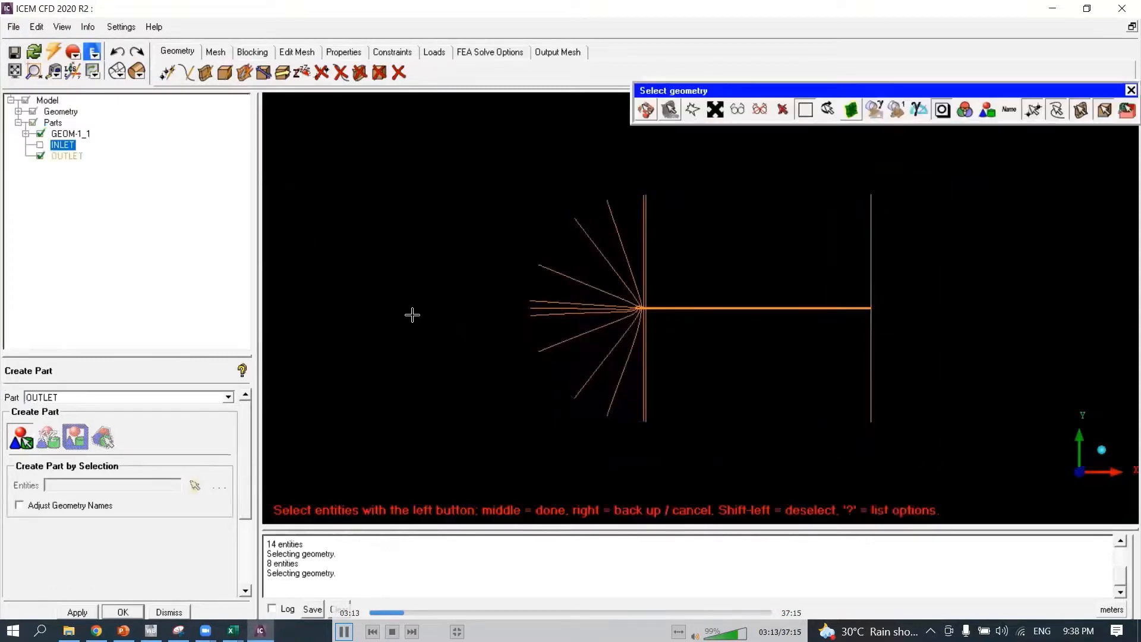
left_click(40, 156)
Start a part named shell 3 and select the outermost offset curves along the wake, above and below its centreline.
scroll(619, 323, "up", 6)
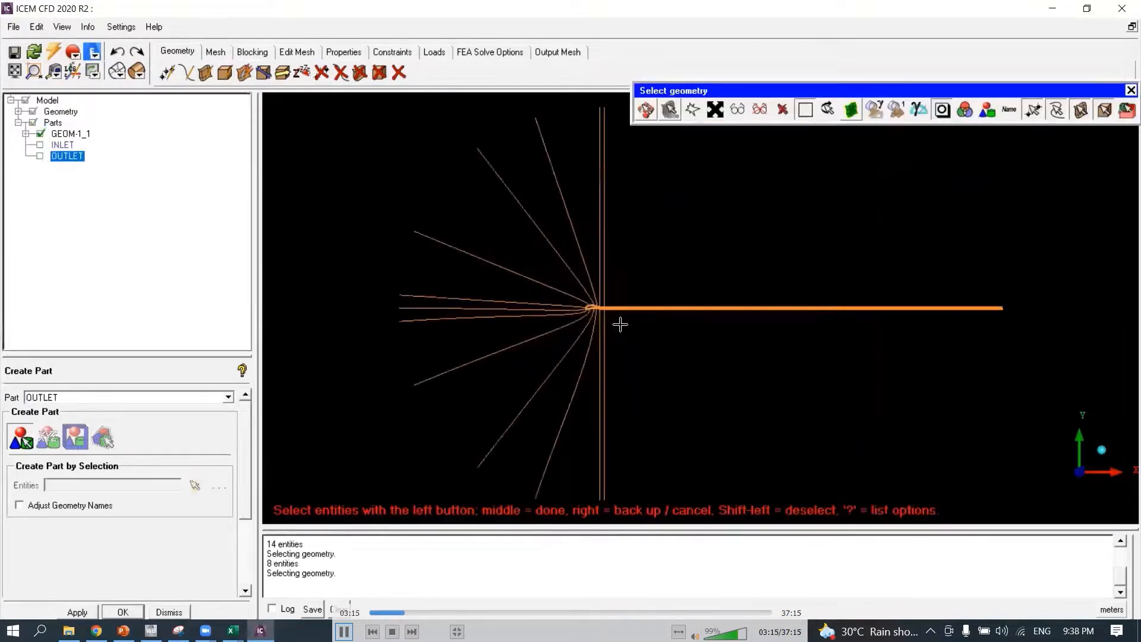
middle_click(603, 355)
scroll(580, 359, "up", 3)
middle_click_drag(580, 359, 1070, 327)
scroll(627, 324, "up", 8)
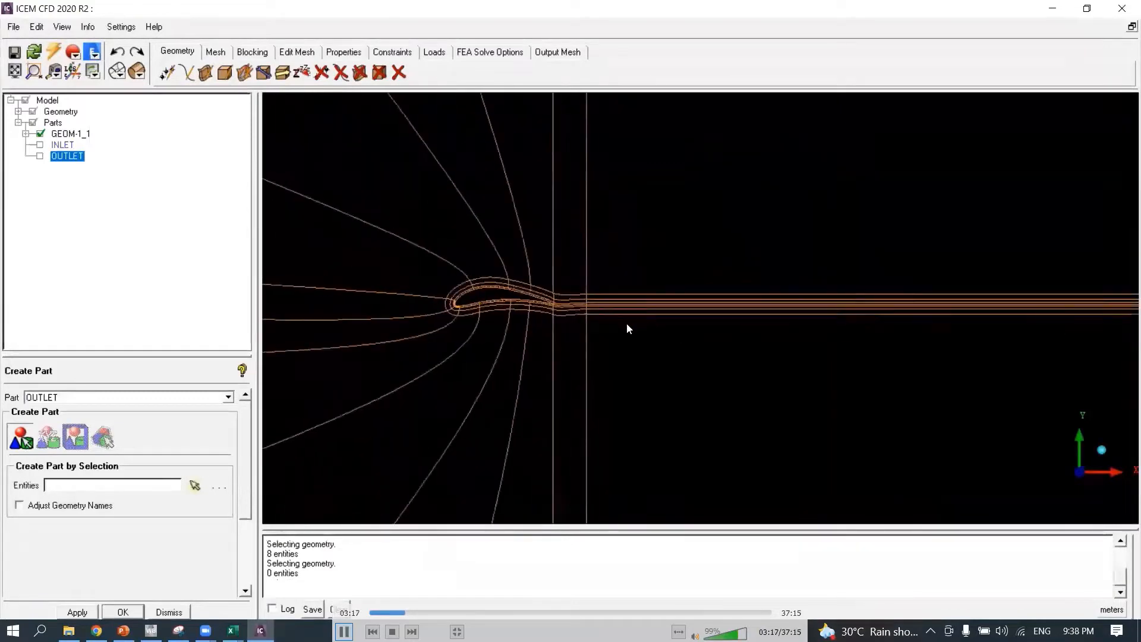
middle_click_drag(537, 350, 883, 363)
scroll(660, 299, "up", 6)
middle_click_drag(660, 299, 692, 301)
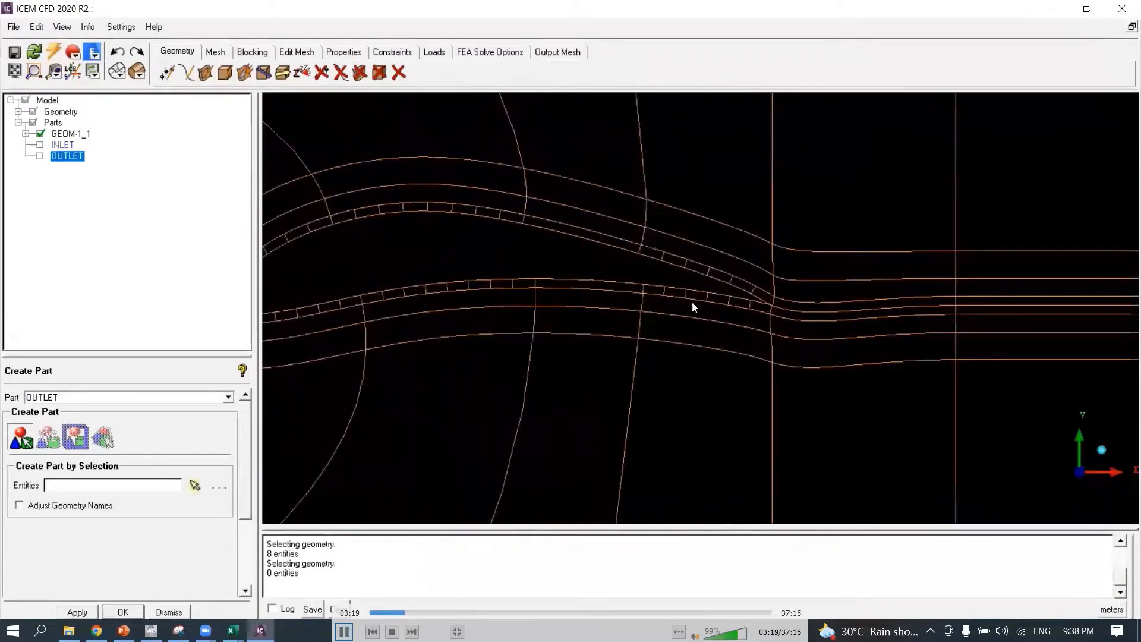
scroll(692, 301, "down", 2)
left_click_drag(59, 393, 2, 405)
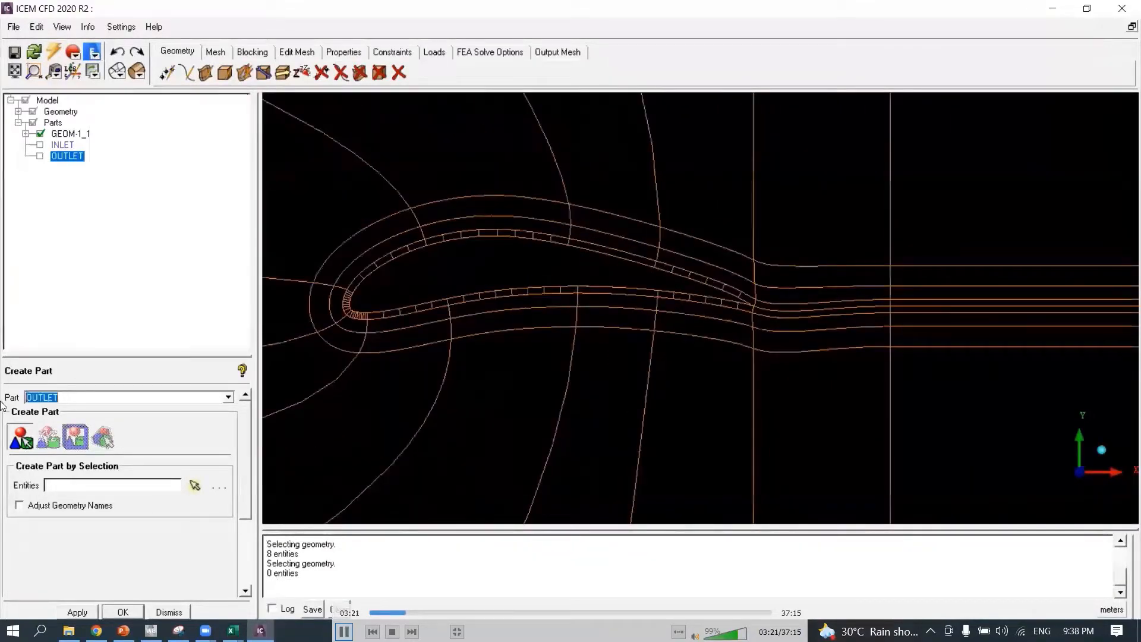
type("shell 3")
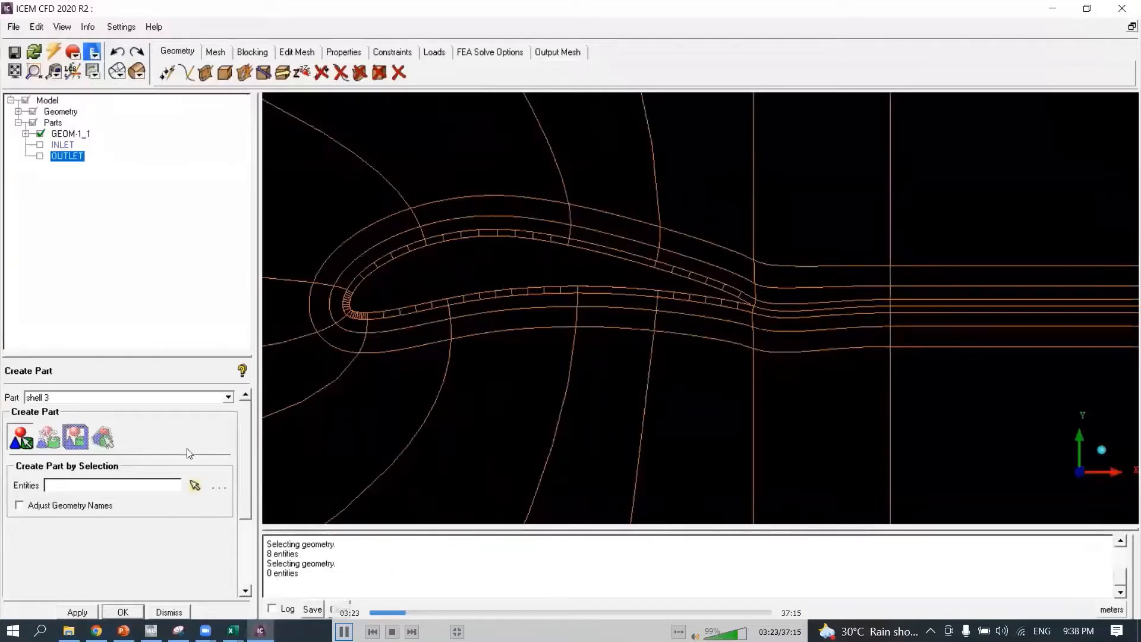
left_click(197, 486)
left_click(919, 264)
left_click(936, 345)
left_click(832, 349)
left_click(799, 265)
Add the outermost offset curves around the airfoil to the shell 3 selection, create the part, and hide it.
left_click(708, 242)
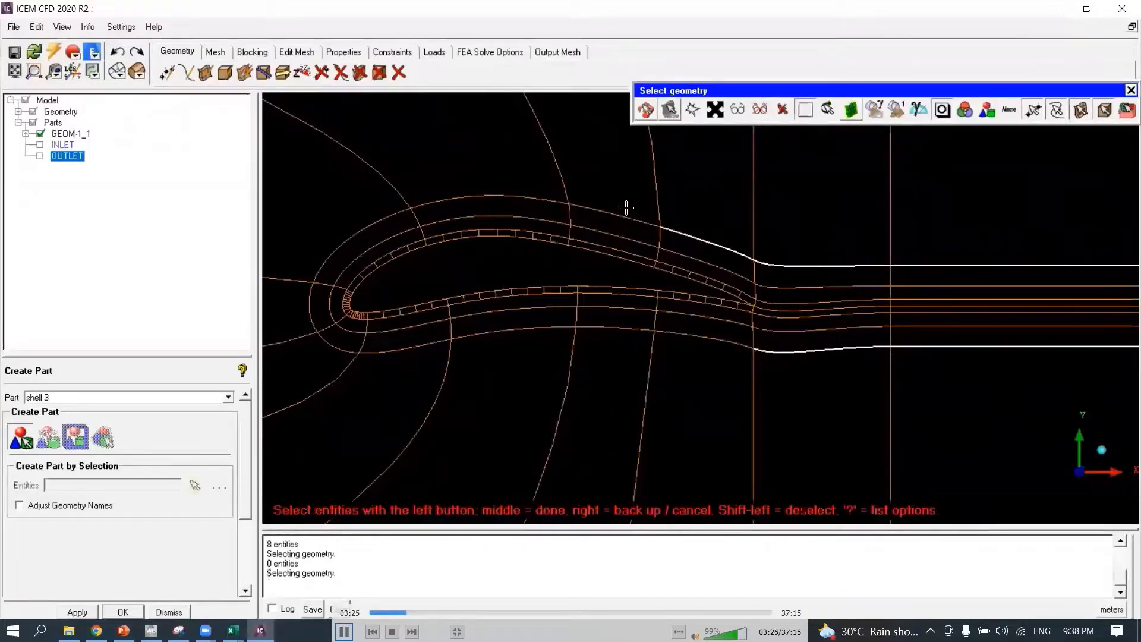
left_click(620, 214)
left_click(493, 195)
left_click(406, 348)
left_click(498, 336)
left_click(612, 329)
left_click(698, 340)
middle_click(698, 342)
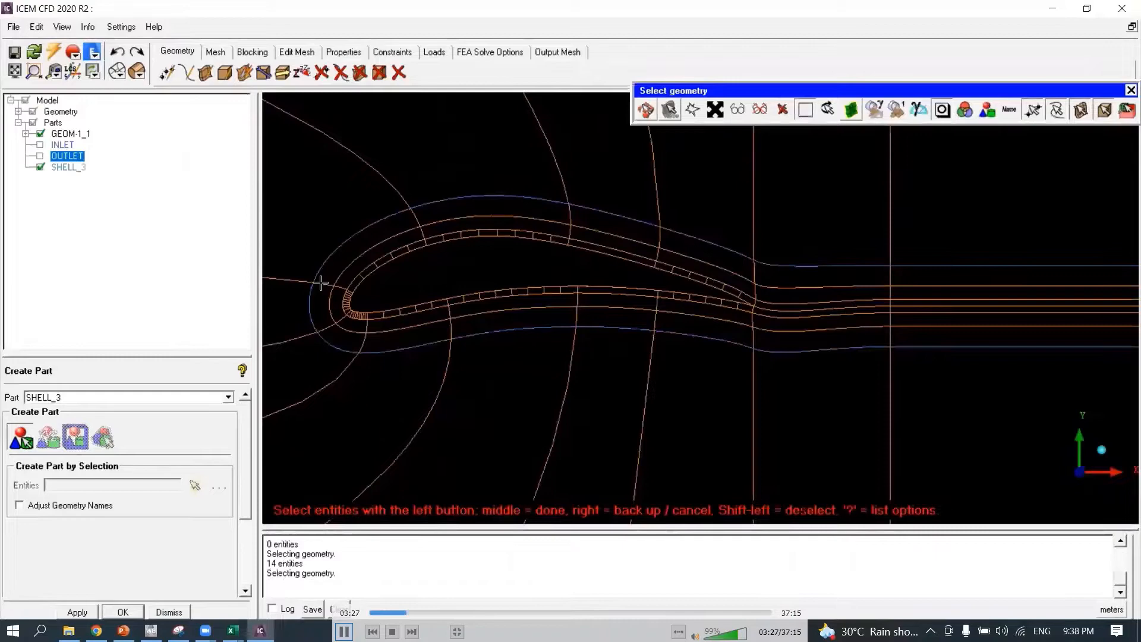
left_click(40, 168)
Create a part named SHELL_2 from the next offset curves inward around the airfoil and along the wake, and hide it.
double_click(100, 398)
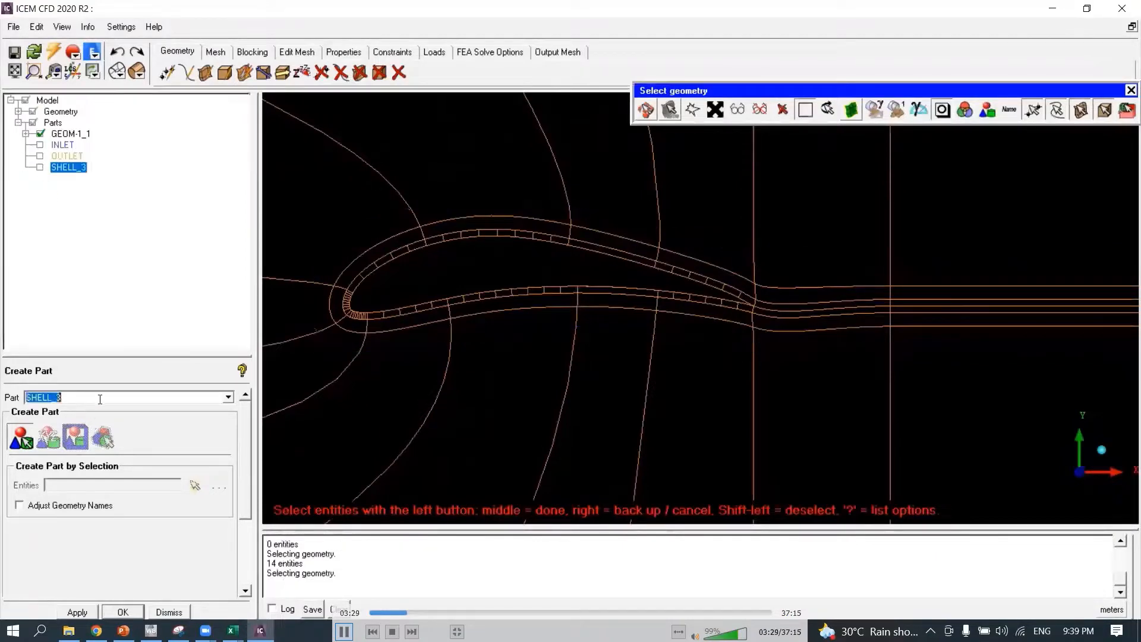
left_click(100, 399)
left_click(951, 286)
left_click(926, 327)
left_click(827, 328)
left_click(782, 286)
left_click(713, 264)
left_click(684, 314)
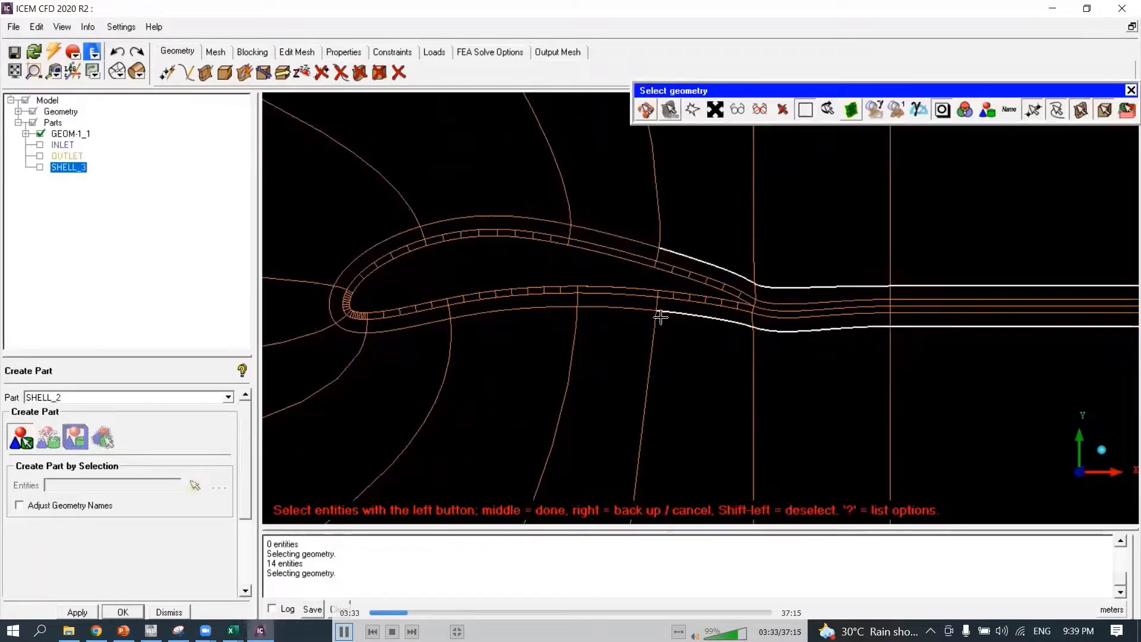
left_click(624, 308)
left_click(612, 234)
middle_click(341, 342)
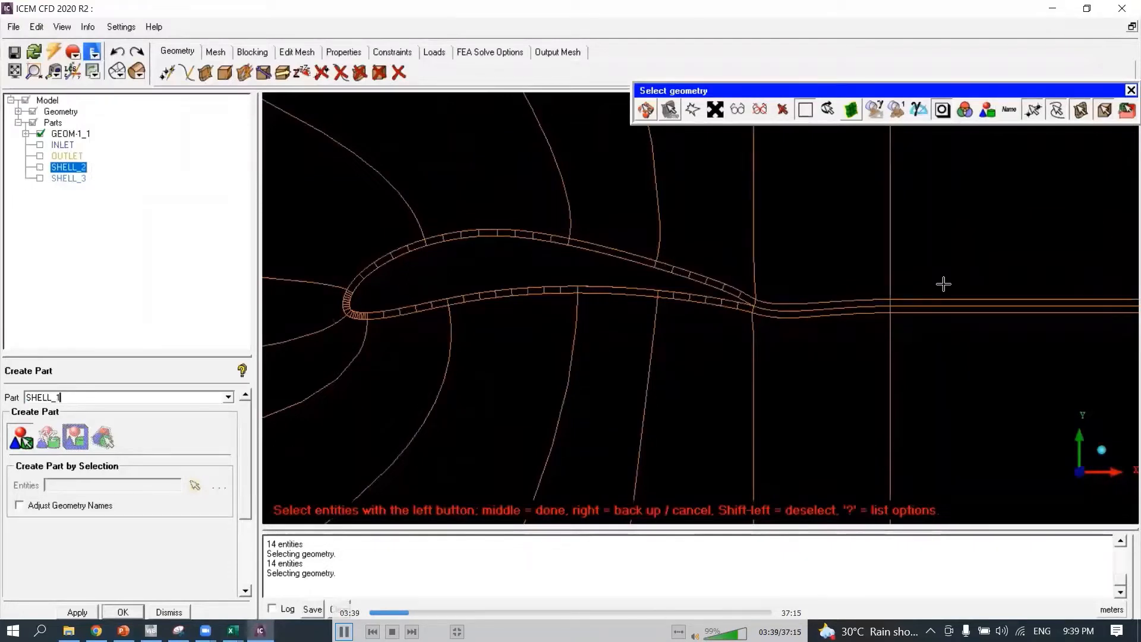
For part SHELL_1, select the innermost offset curves along the wake and under the airfoil's rear lower surface.
left_click(937, 299)
left_click(913, 313)
left_click(856, 315)
left_click(800, 304)
scroll(667, 331, "up", 5)
left_click(778, 237)
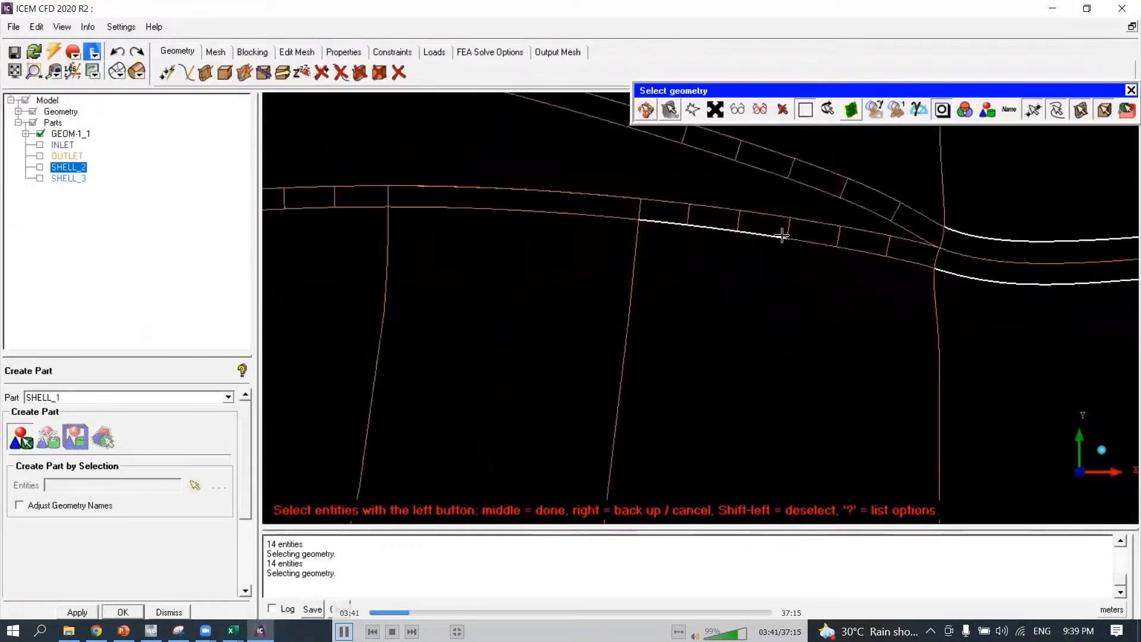
left_click(902, 262)
Add the innermost offset curve segments along the airfoil's upper surface to the SHELL_1 selection.
scroll(892, 259, "down", 3)
left_click(740, 218)
left_click(625, 180)
scroll(540, 180, "down", 2)
left_click(540, 184)
scroll(505, 173, "up", 2)
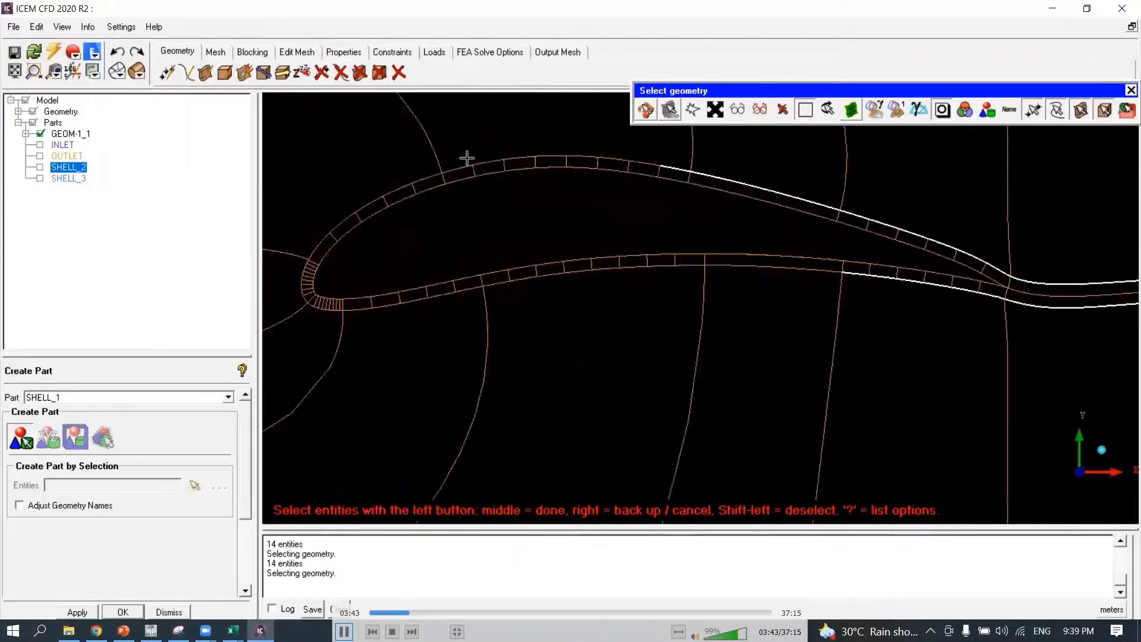
left_click(521, 155)
left_click(415, 172)
left_click(339, 218)
Add the remaining innermost offset segments along the lower surface and leading edge, create part SHELL_1, and hide it.
left_click(678, 266)
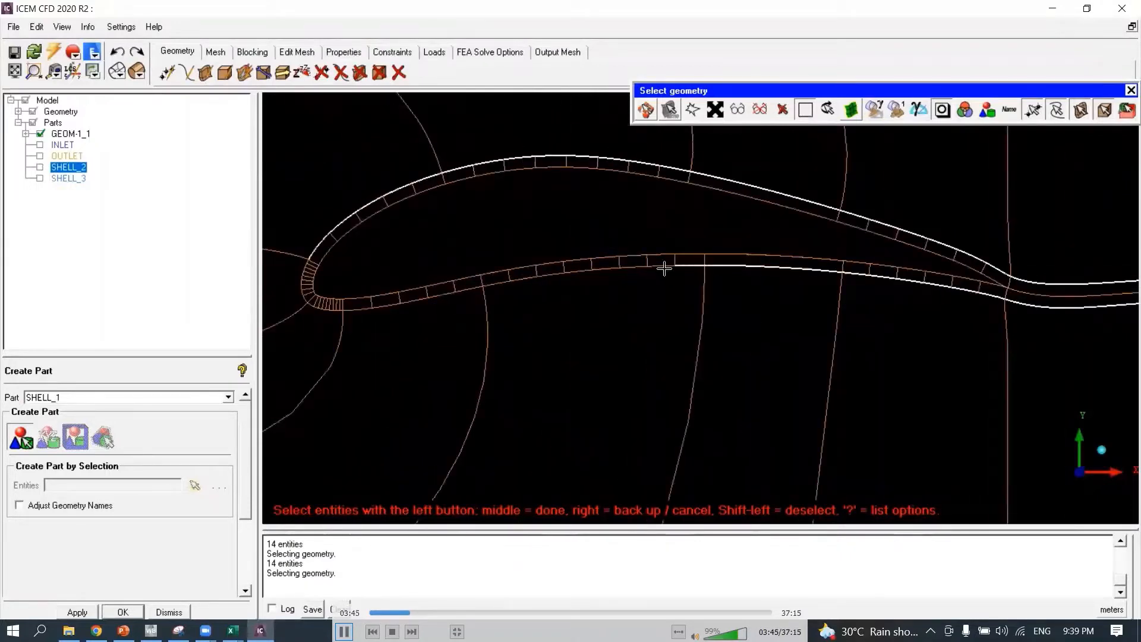
left_click(654, 267)
left_click(540, 279)
scroll(798, 326, "up", 3)
left_click(785, 334)
left_click(696, 361)
left_click(557, 382)
scroll(765, 333, "up", 2)
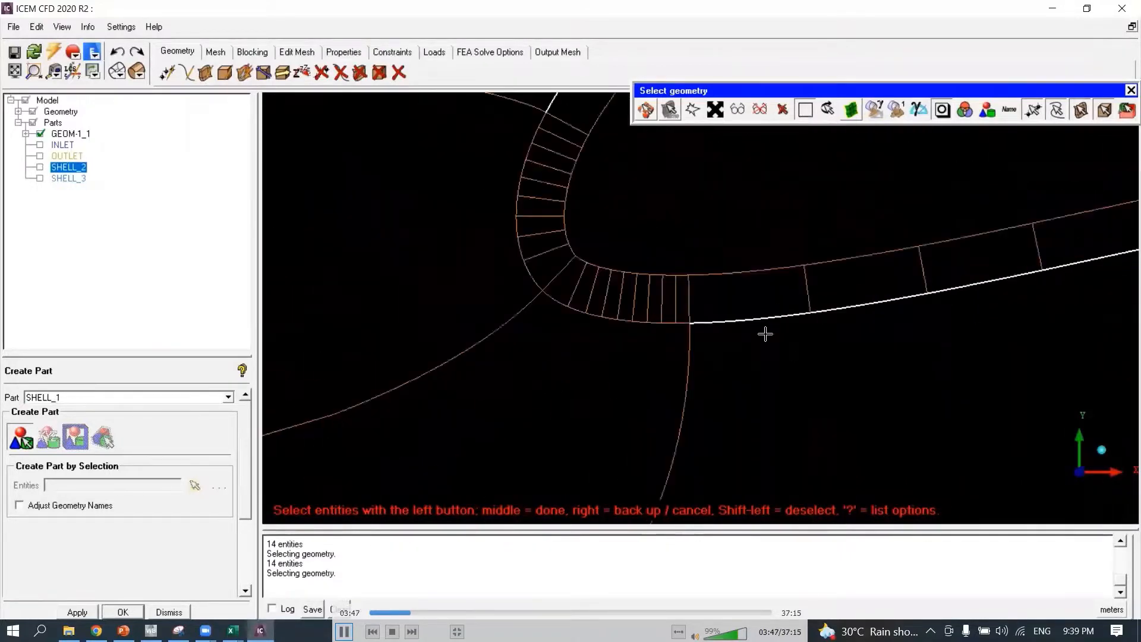
left_click(642, 330)
left_click_drag(469, 169, 548, 294)
scroll(566, 166, "down", 5)
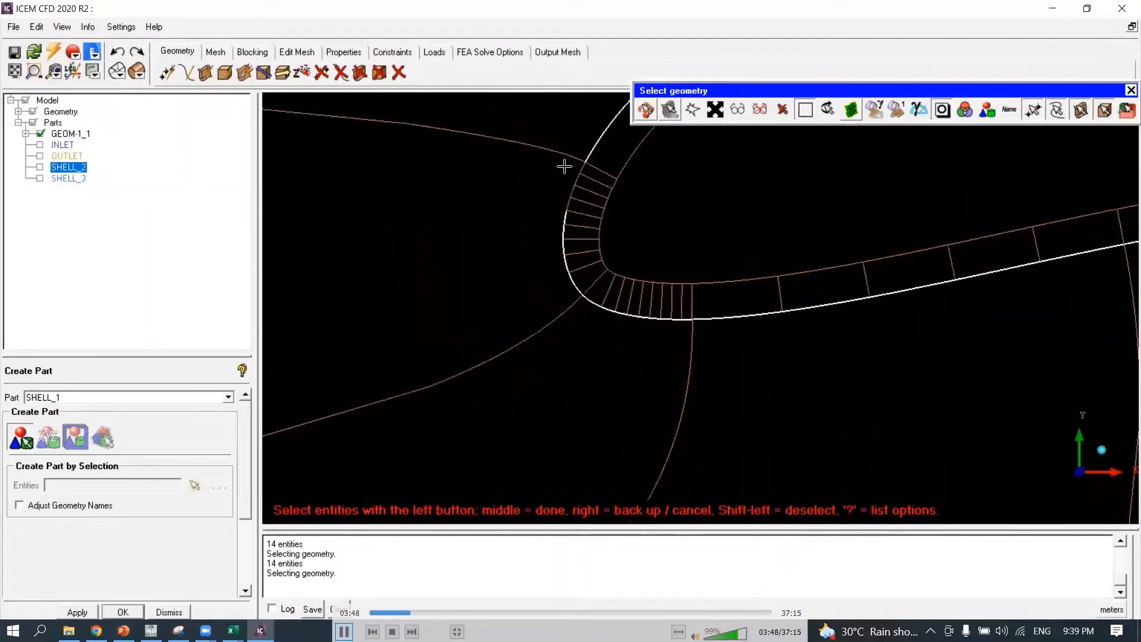
middle_click(713, 398)
middle_click(837, 378)
left_click(40, 167)
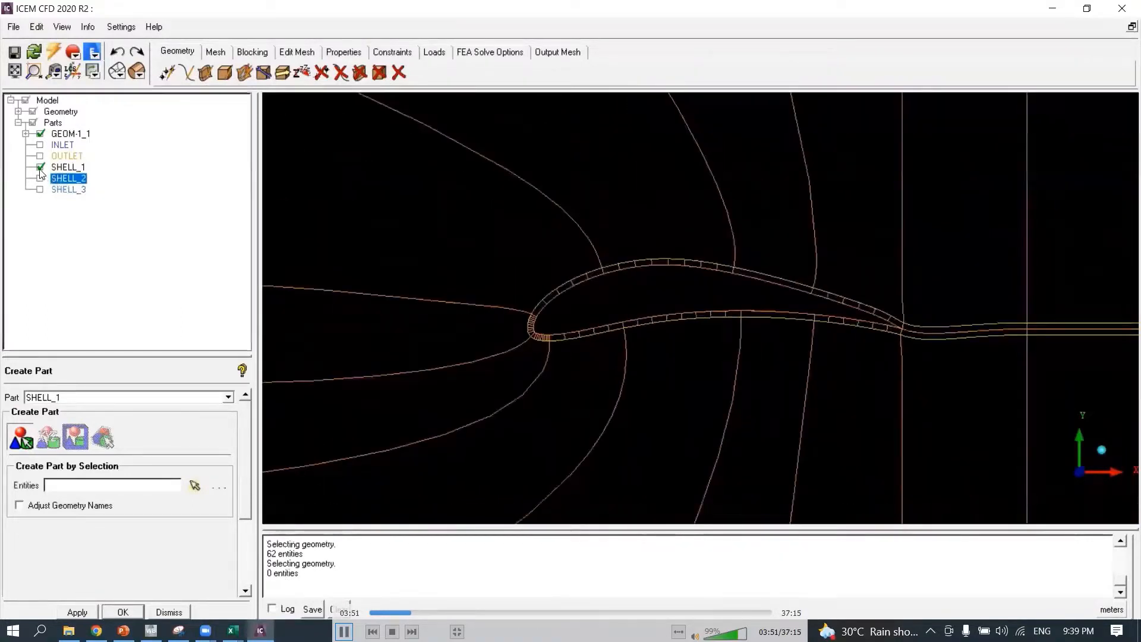
Create a part named SHELL_0 from the two wake centreline curves behind the trailing edge, and hide it.
double_click(82, 397)
type("SHELL_")
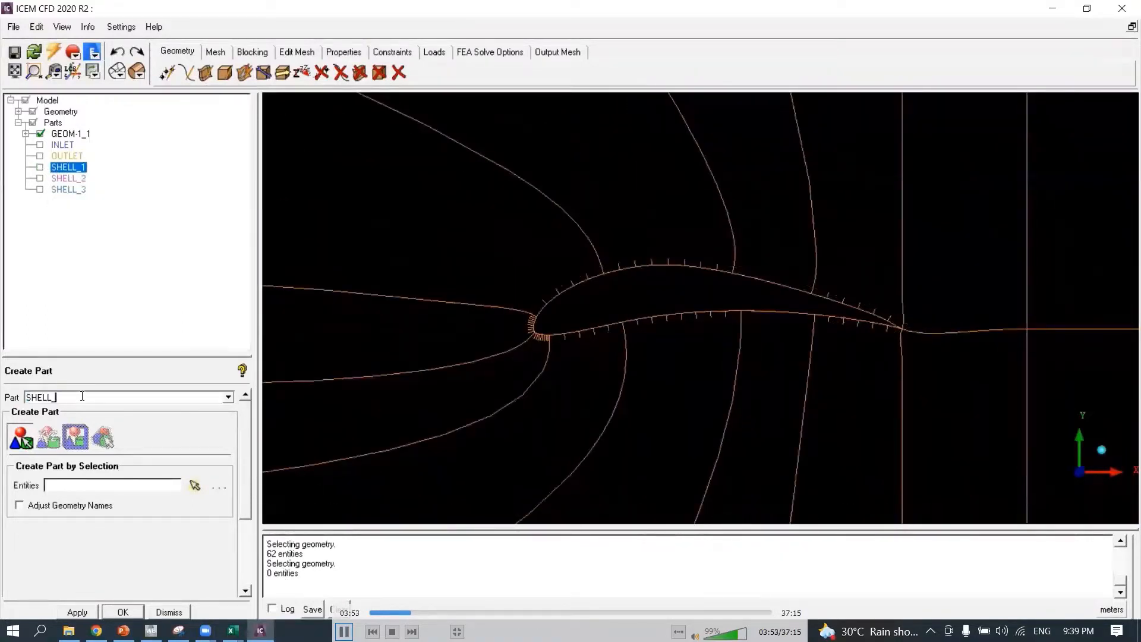
type("0")
scroll(918, 326, "down", 1)
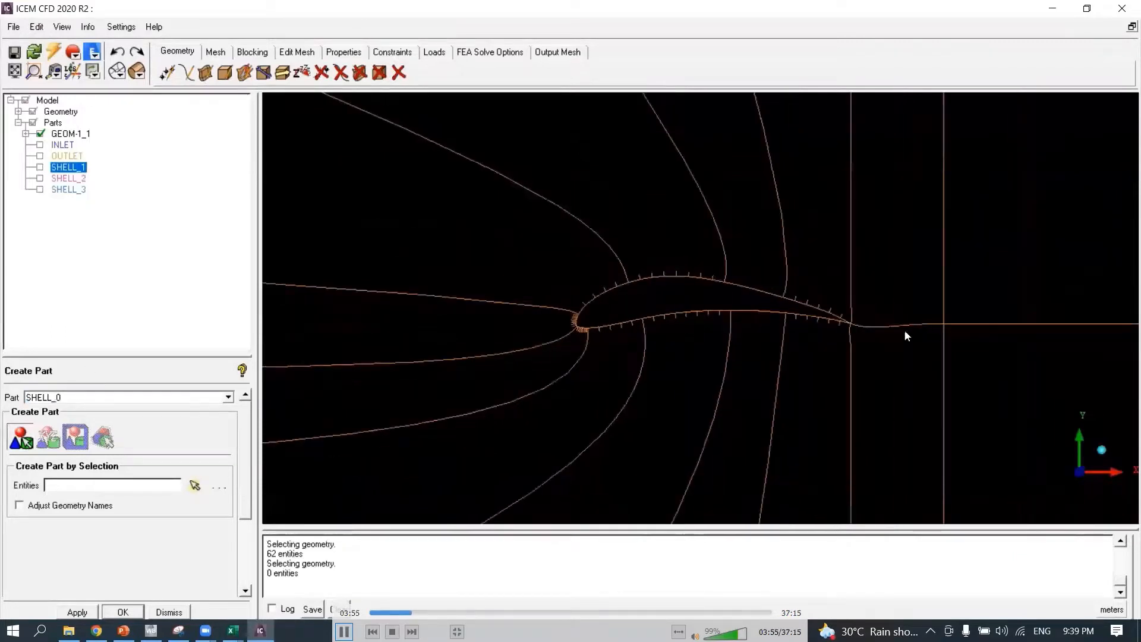
left_click(193, 486)
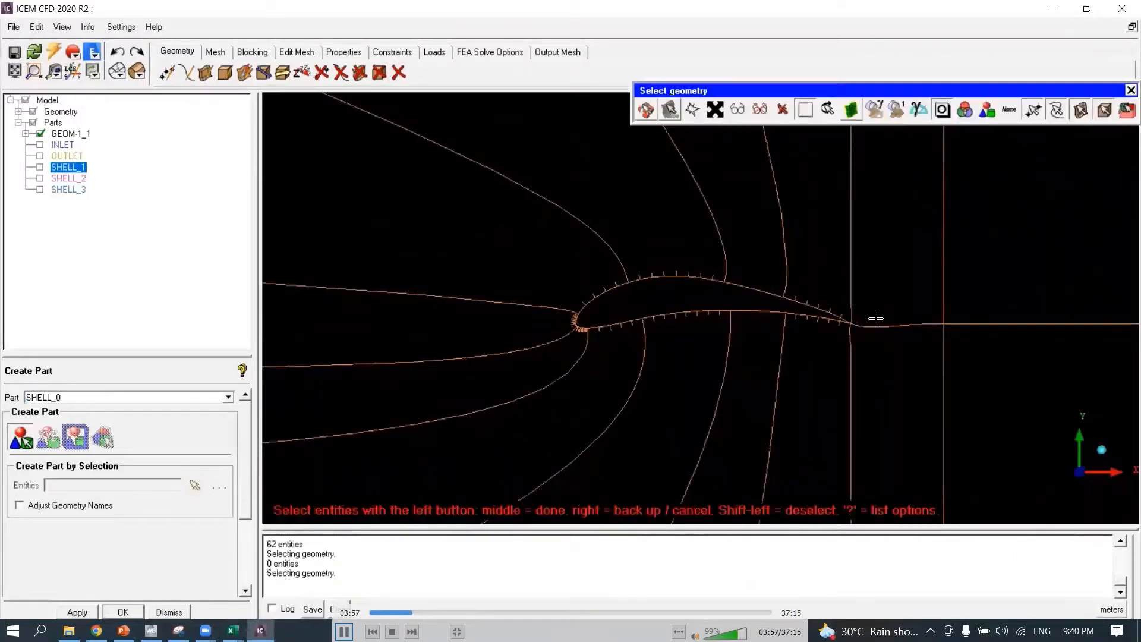
left_click(910, 325)
left_click(958, 325)
middle_click(981, 370)
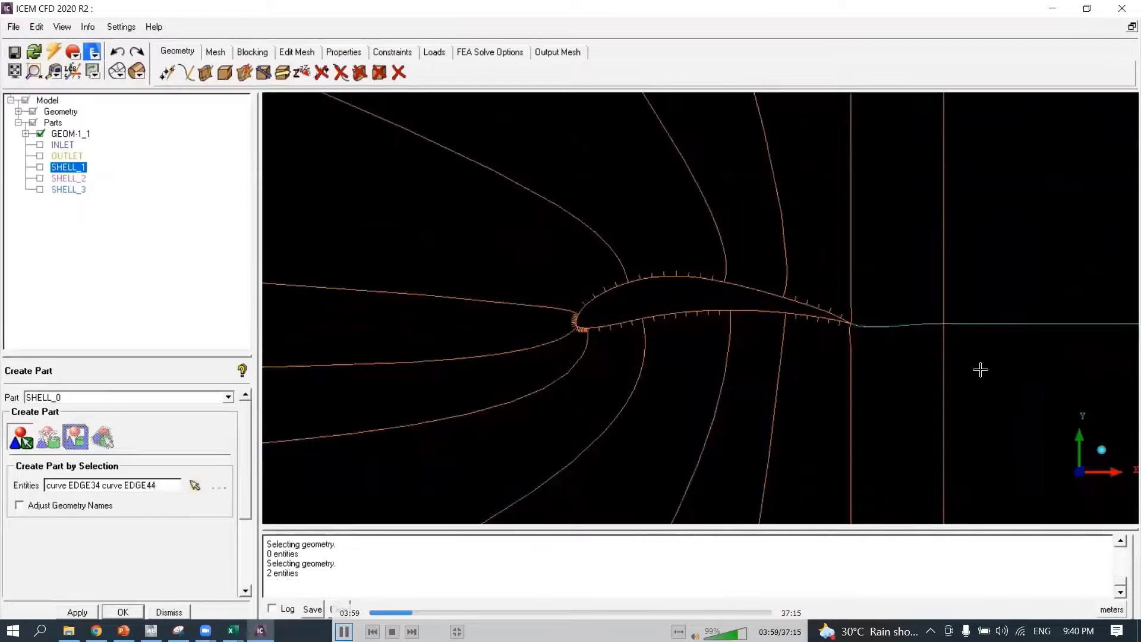
scroll(939, 370, "up", 3)
middle_click(940, 377)
left_click(41, 167)
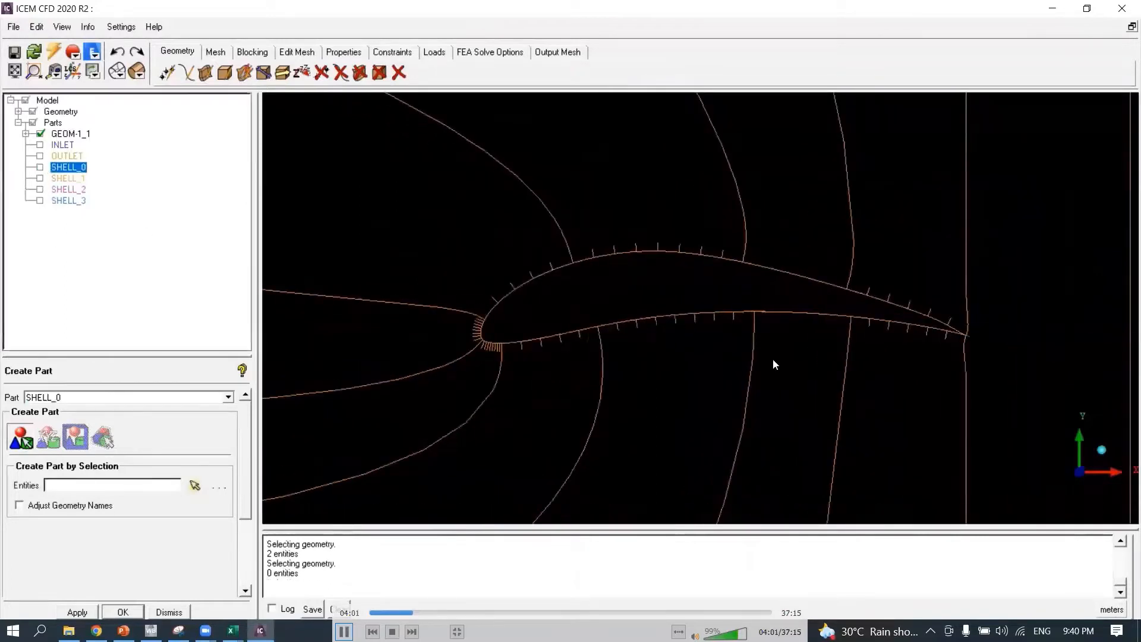
Create a part named y plus from the short offset curve just beneath the airfoil's lower surface, and hide it.
scroll(767, 359, "up", 5)
scroll(750, 342, "up", 4)
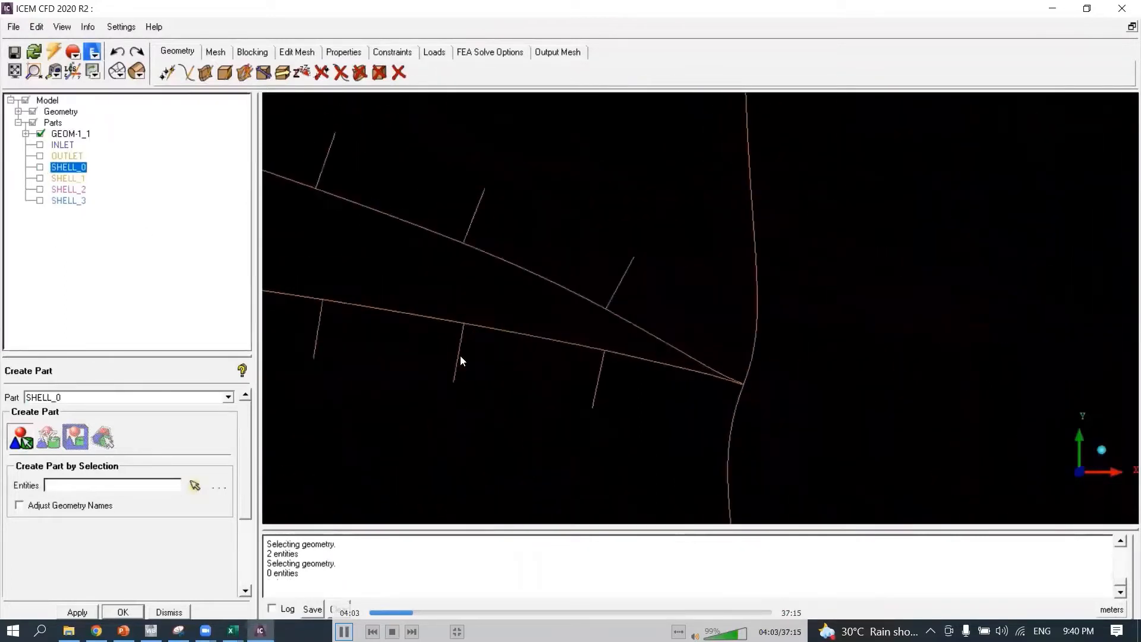
scroll(459, 354, "down", 2)
middle_click_drag(453, 338, 838, 369)
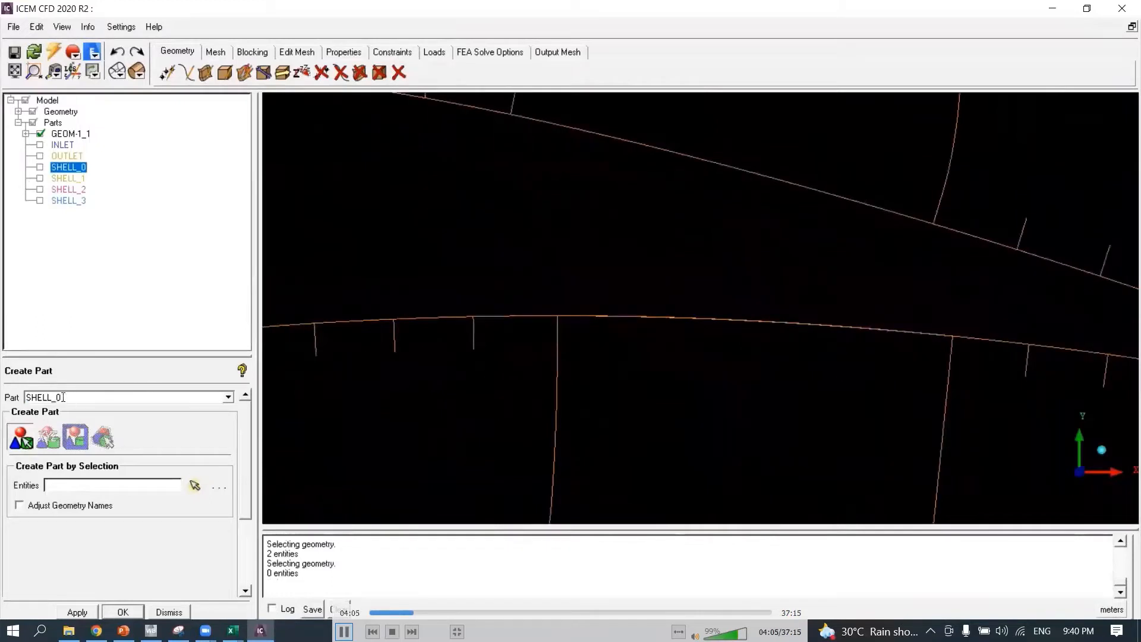
left_click_drag(63, 398, 2, 386)
type("y plus")
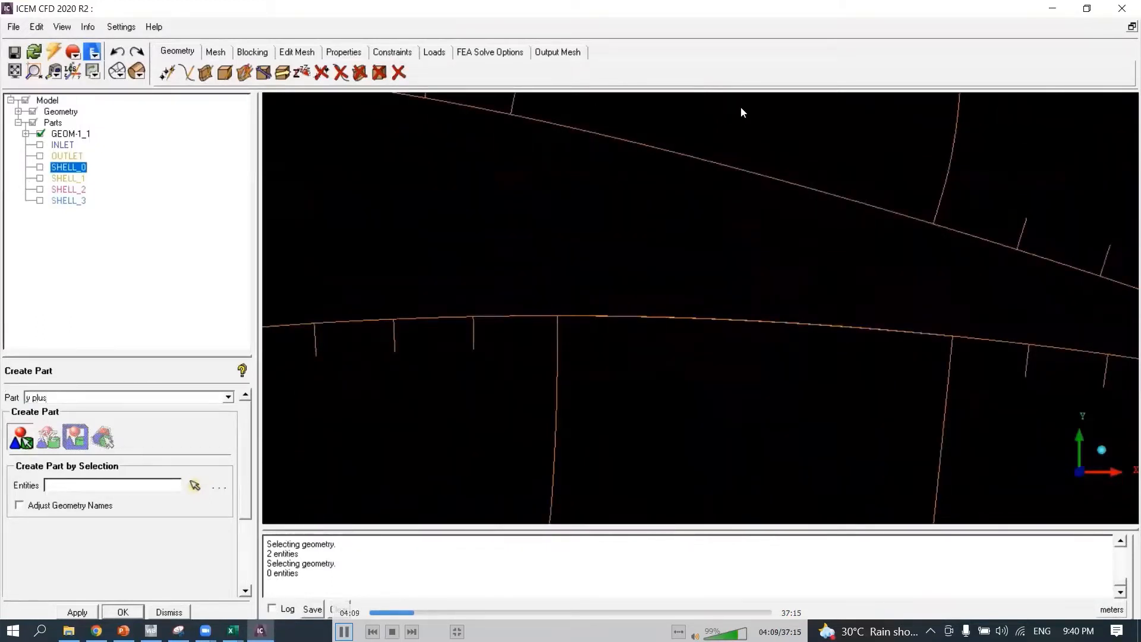
scroll(574, 285, "up", 8)
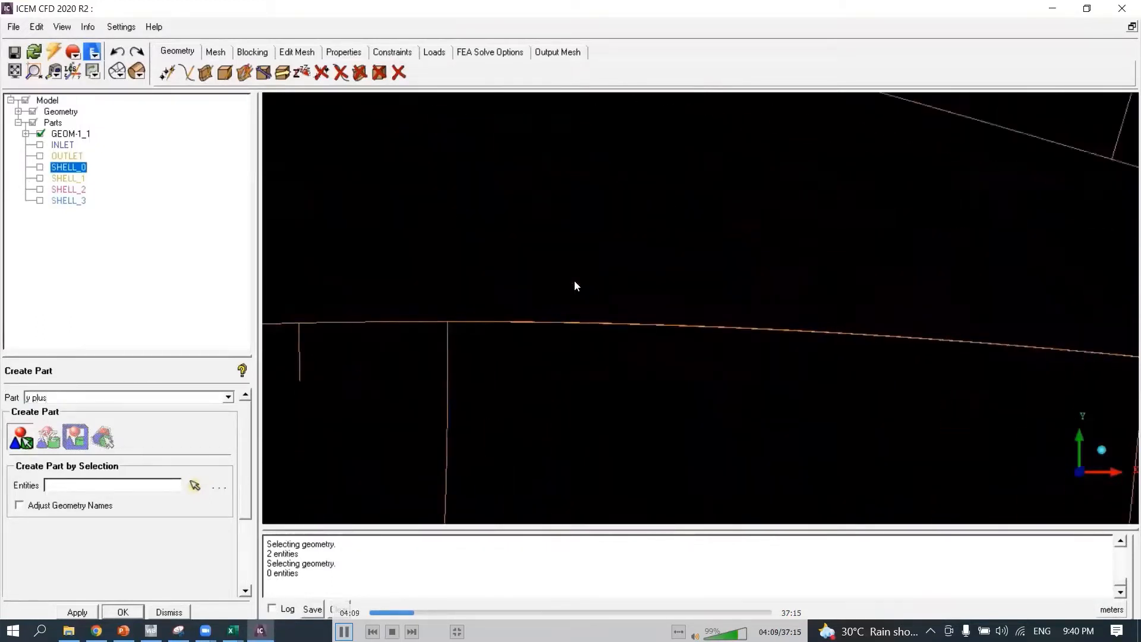
scroll(547, 357, "down", 3)
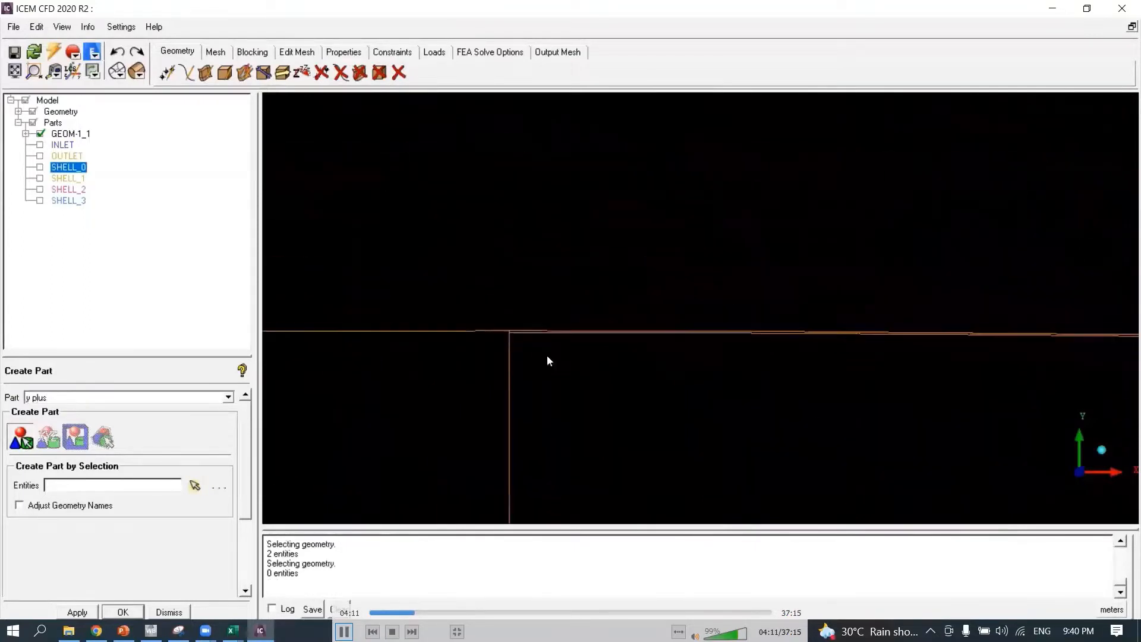
scroll(554, 291, "up", 4)
middle_click_drag(569, 299, 703, 416)
scroll(703, 415, "up", 2)
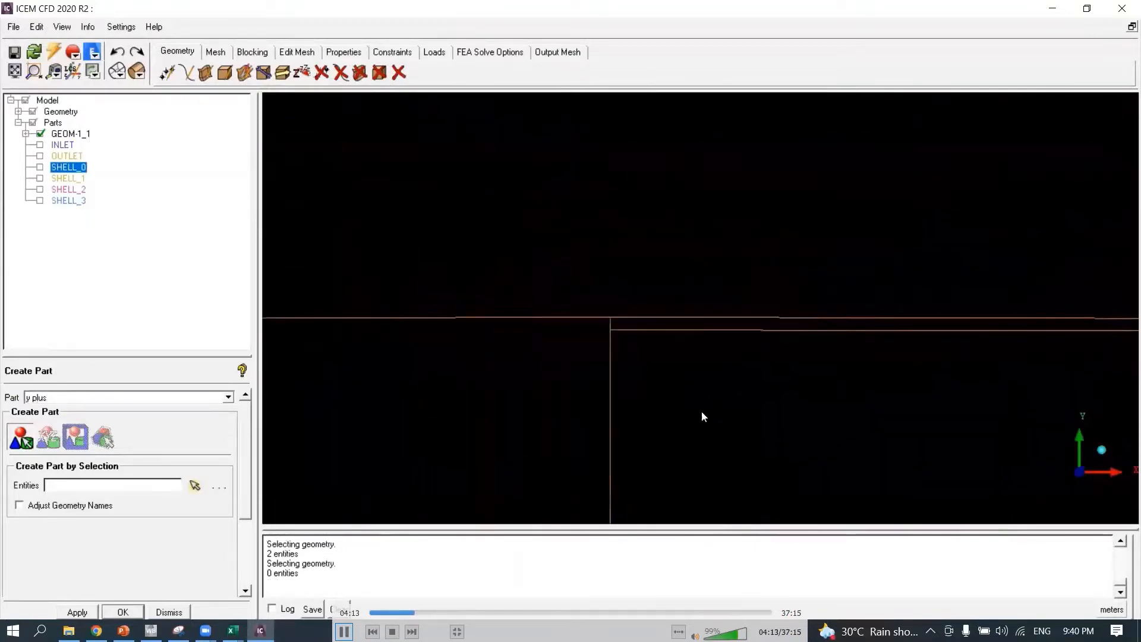
left_click(196, 487)
left_click(593, 336)
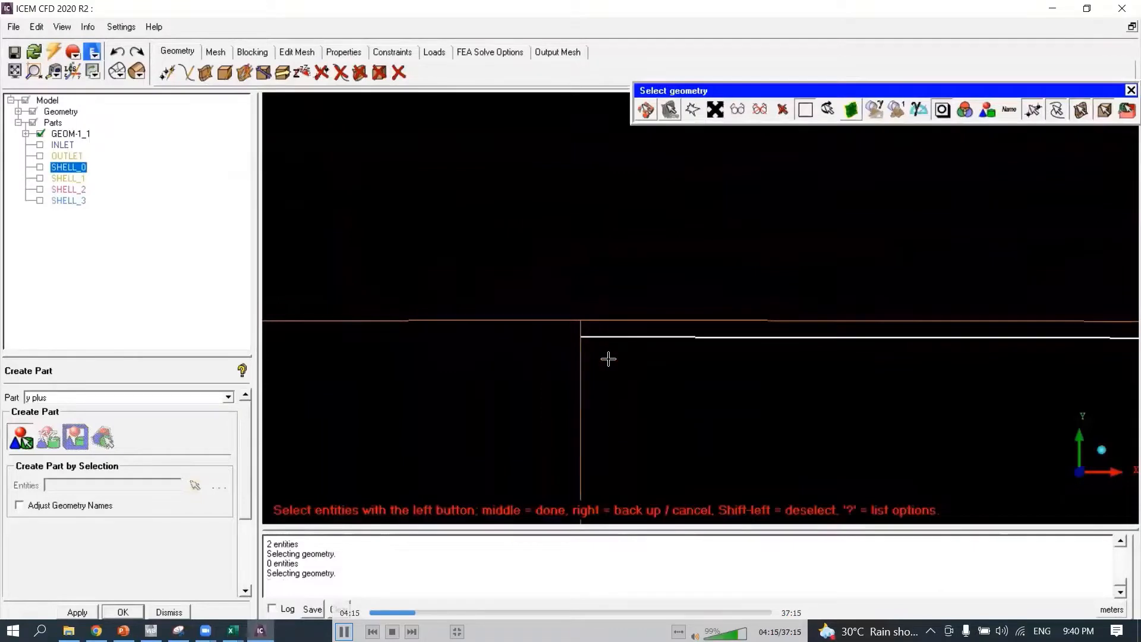
middle_click(647, 377)
scroll(652, 383, "down", 1)
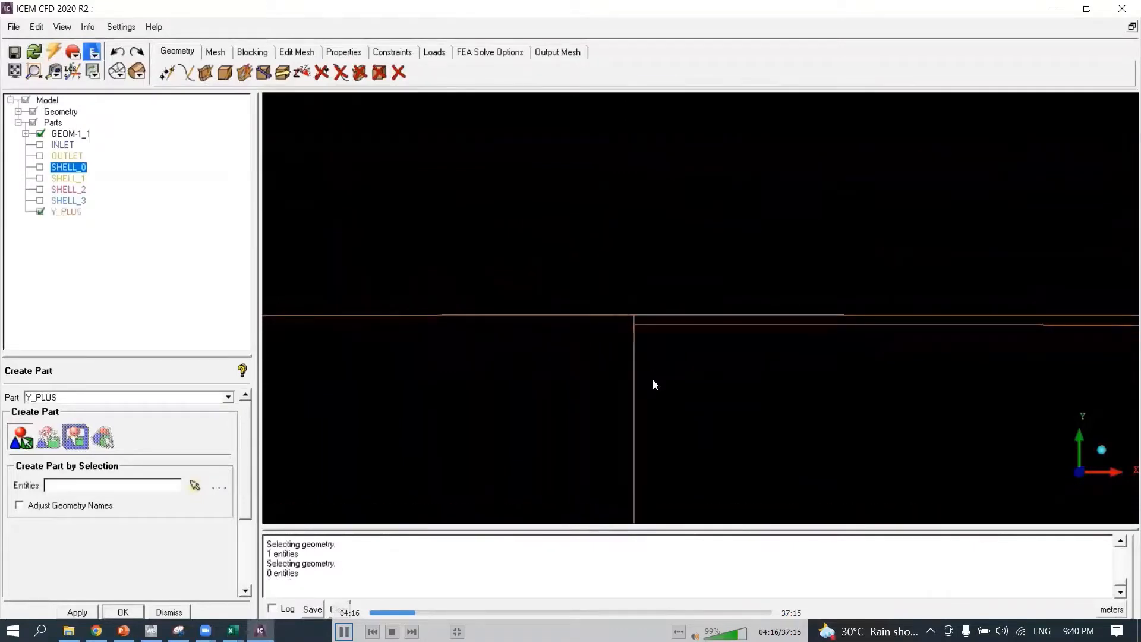
left_click(39, 212)
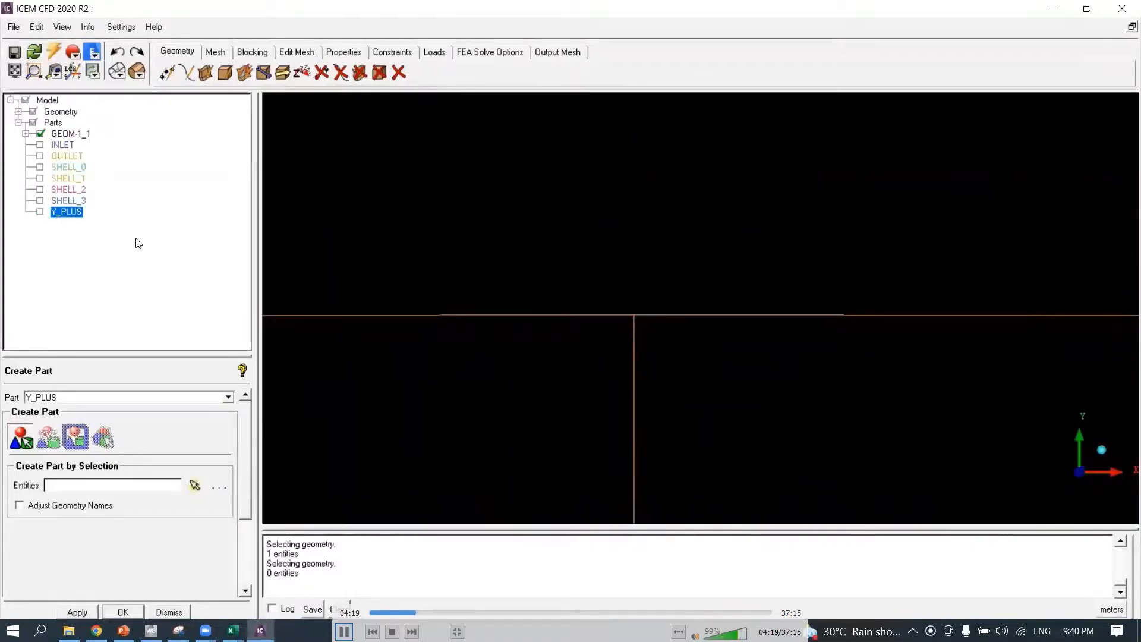
Show SHELL_1 and begin selecting entities for a new part named normal lines.
left_click(40, 179)
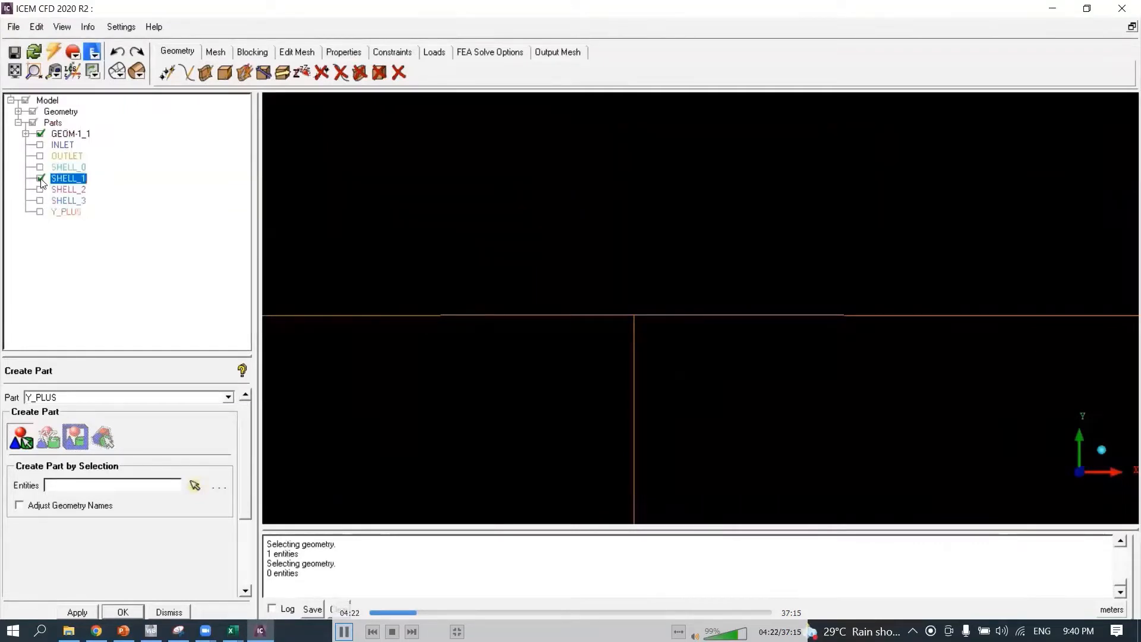
right_click(54, 125)
left_click(77, 130)
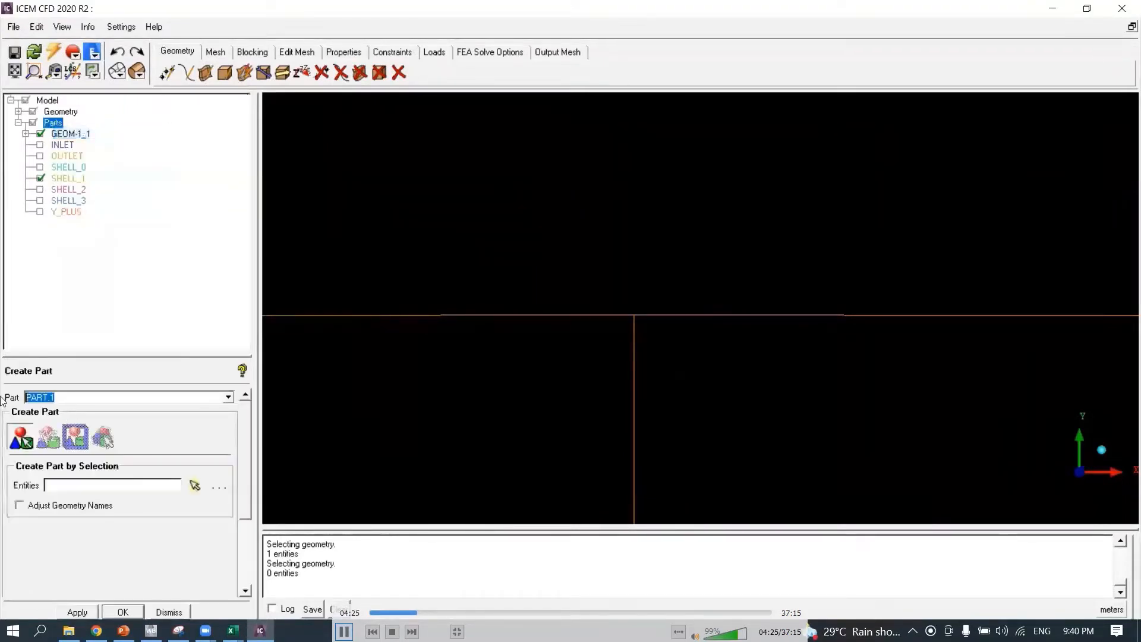
type("normal lines")
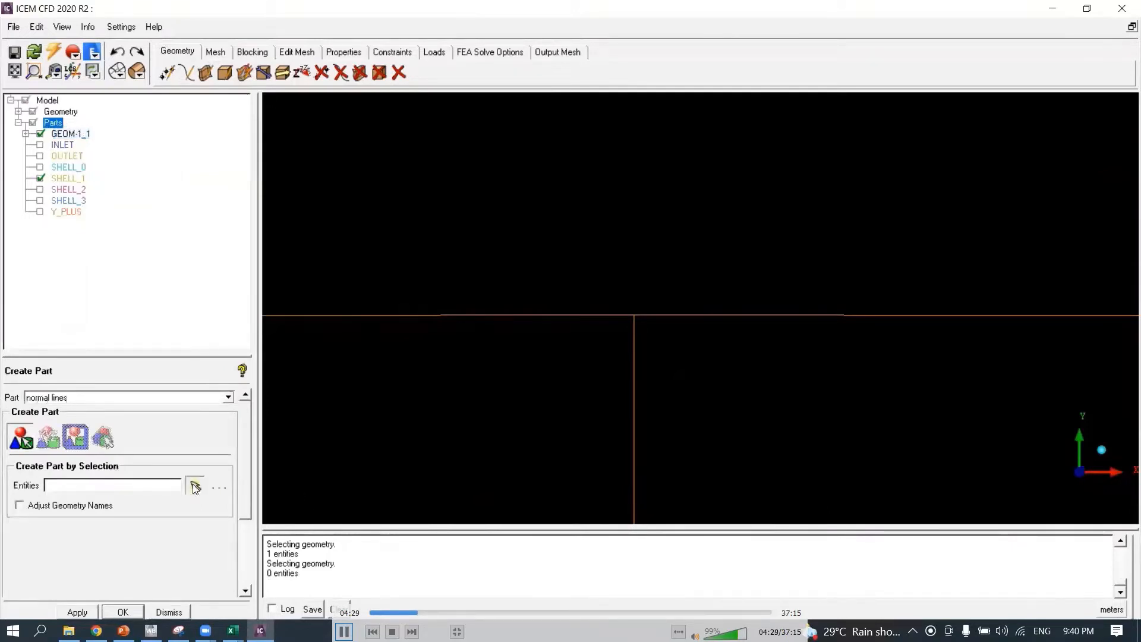
left_click(195, 486)
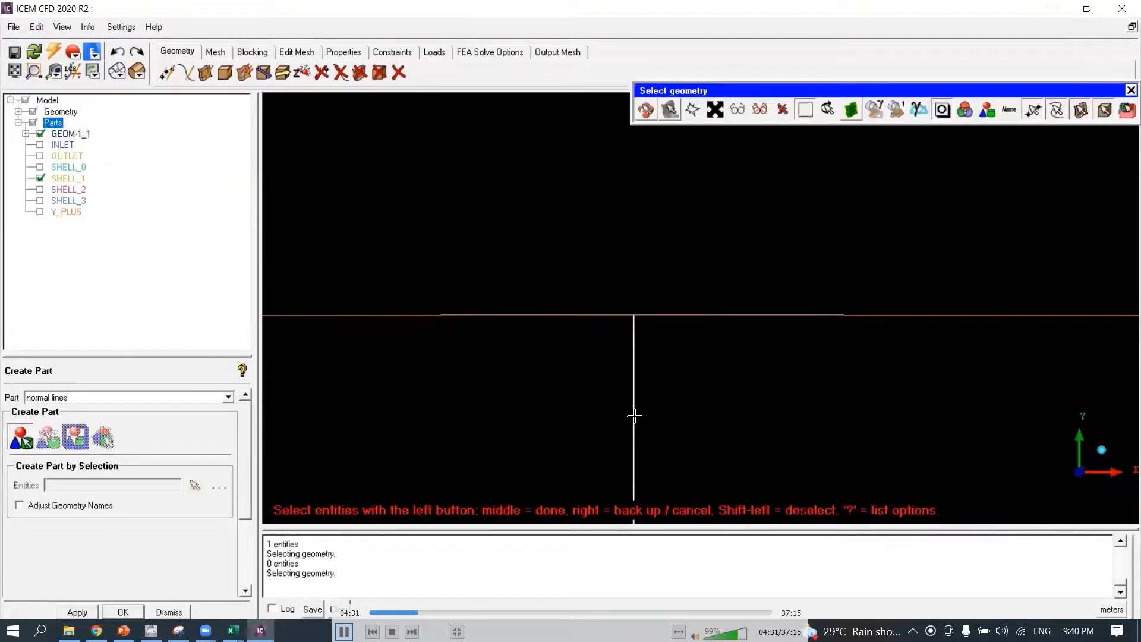
Select the first two short segments normal to the airfoil's rear lower surface for the normal lines part.
scroll(743, 425, "down", 8)
middle_click_drag(895, 393, 351, 373)
scroll(917, 445, "down", 4)
middle_click_drag(917, 444, 348, 362)
scroll(706, 313, "up", 5)
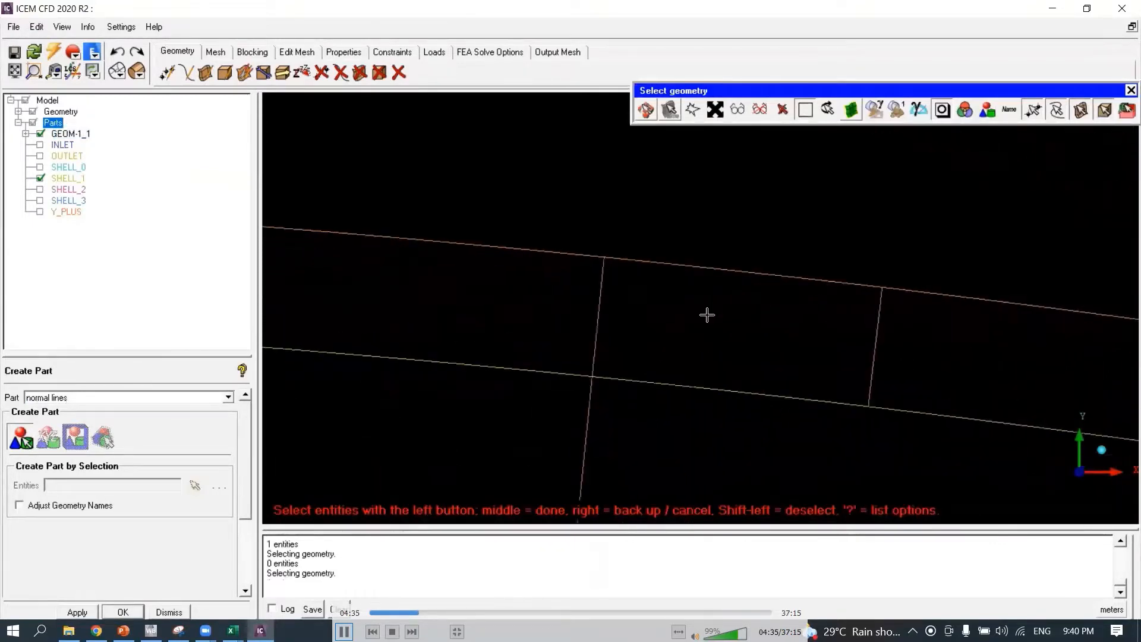
scroll(539, 257, "up", 2)
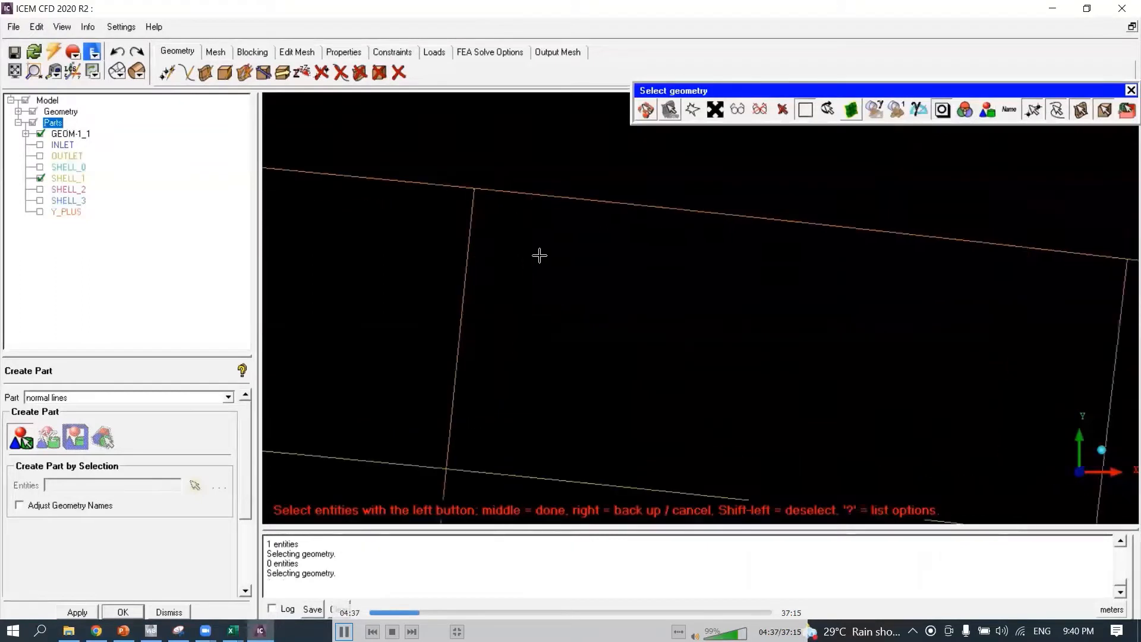
middle_click_drag(652, 327, 724, 433)
scroll(531, 337, "up", 2)
middle_click_drag(486, 334, 799, 357)
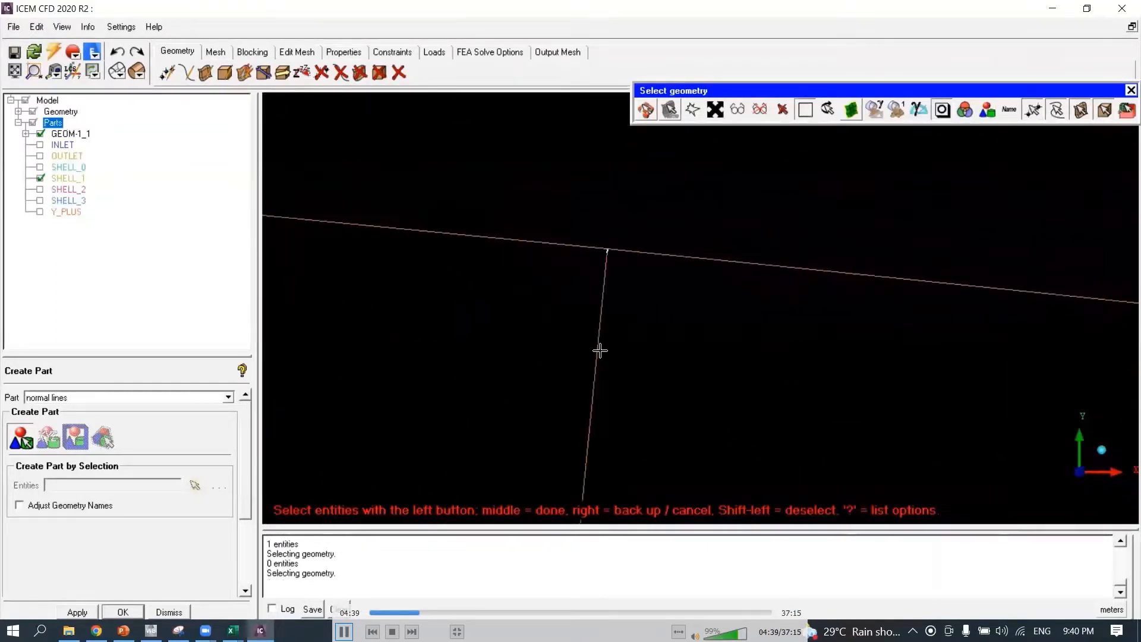
left_click(600, 351)
scroll(604, 354, "down", 5)
left_click(804, 344)
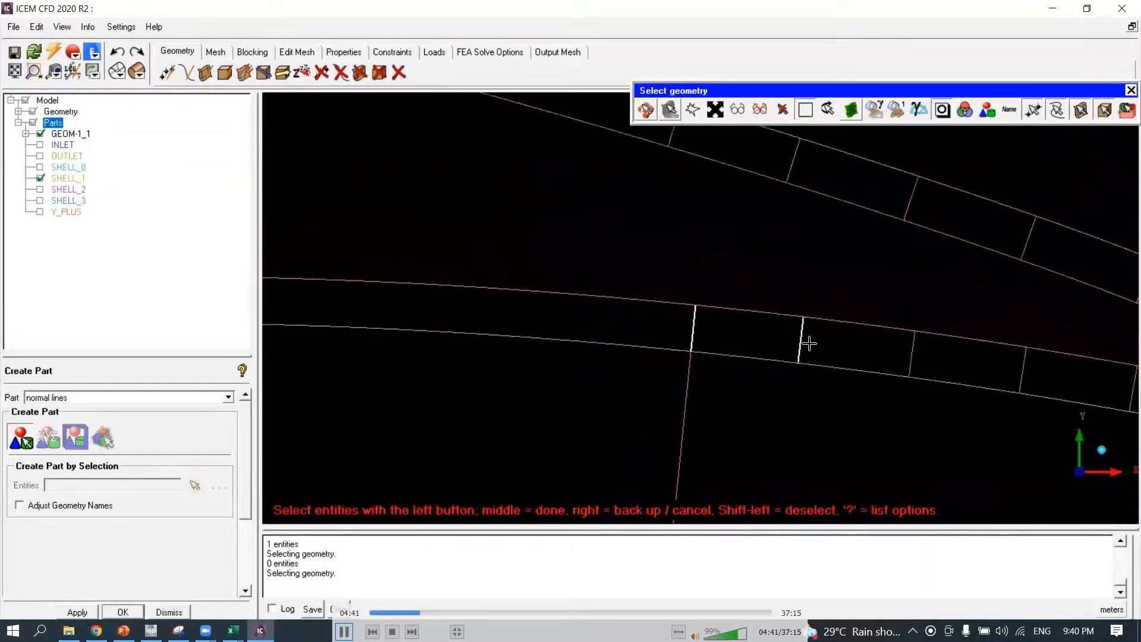
Add the remaining normal segments along the rear lower surface and those at the trailing edge to the selection.
middle_click_drag(855, 357, 556, 387)
scroll(555, 388, "down", 3)
left_click(638, 371)
left_click(718, 383)
left_click(800, 397)
left_click(885, 412)
left_click(960, 430)
left_click(971, 395)
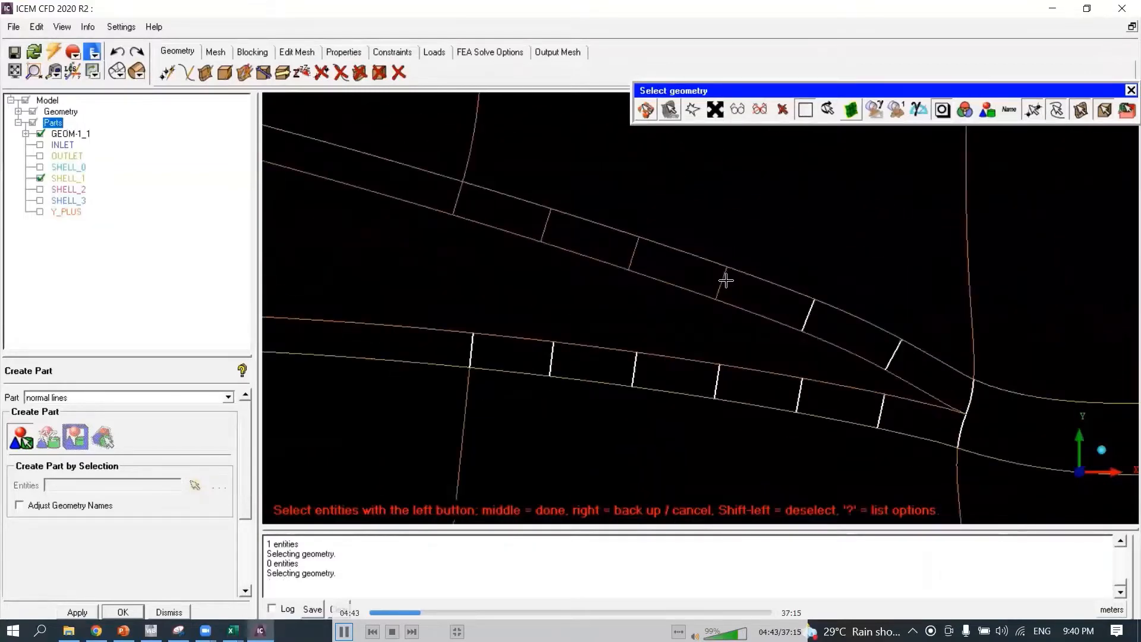
Add the normal segments along the rear upper surface, working forward from the trailing edge, to the selection.
left_click(725, 280)
left_click(634, 252)
left_click(547, 224)
left_click(459, 194)
scroll(452, 238, "down", 3)
middle_click_drag(444, 284, 996, 341)
scroll(996, 341, "down", 3)
Hide SHELL_1 and add the normal segments along the middle of the airfoil's upper surface to the selection.
left_click(41, 178)
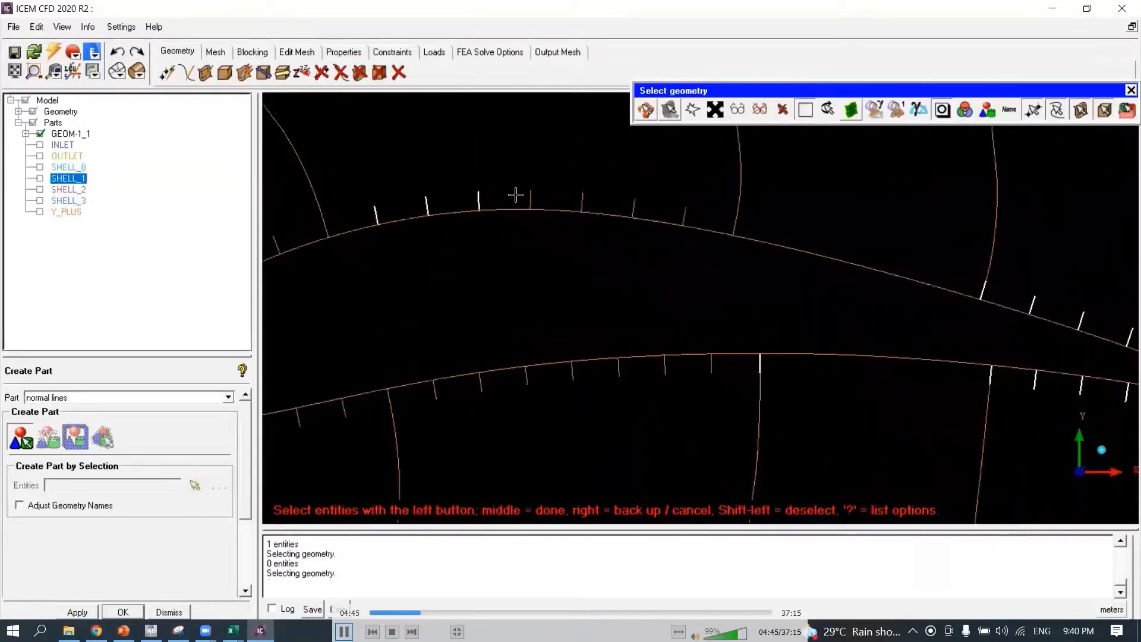
left_click(531, 198)
left_click(583, 201)
left_click(634, 207)
left_click(685, 215)
left_click(736, 225)
Add the normal segments along the middle and front lower surface and the front upper surface to the selection.
middle_click_drag(521, 290, 656, 276)
left_click(850, 354)
left_click(804, 355)
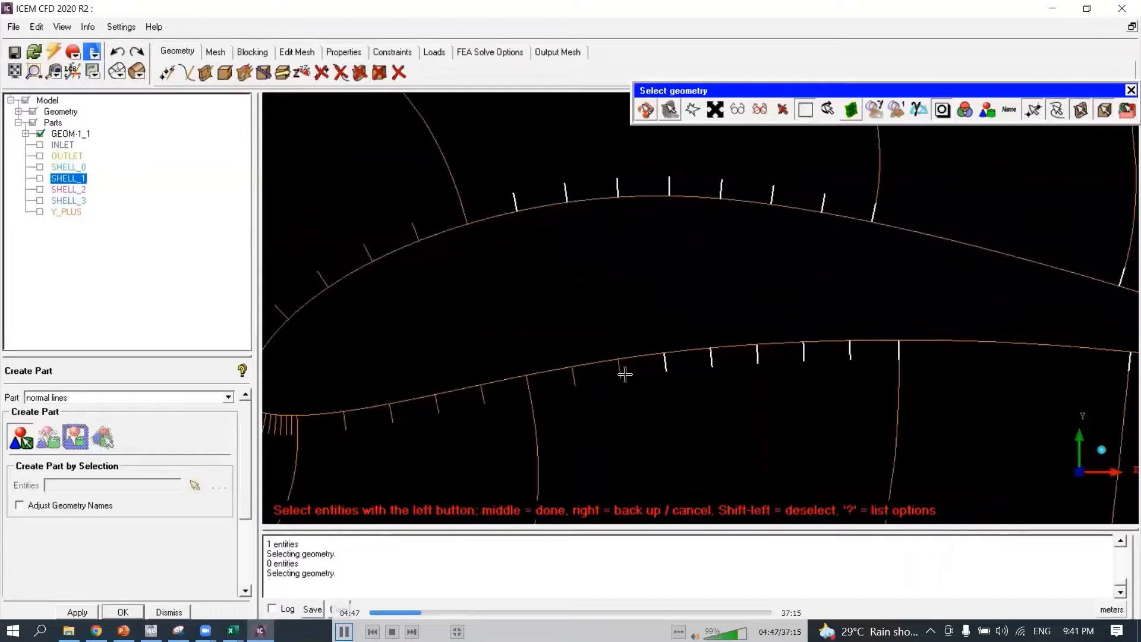
left_click(624, 375)
left_click(418, 235)
left_click(325, 274)
left_click(349, 433)
left_click(482, 392)
left_click(532, 385)
Add the closely spaced normal segments under the airfoil's leading edge to the selection.
middle_click_drag(337, 436, 718, 350)
scroll(718, 350, "up", 3)
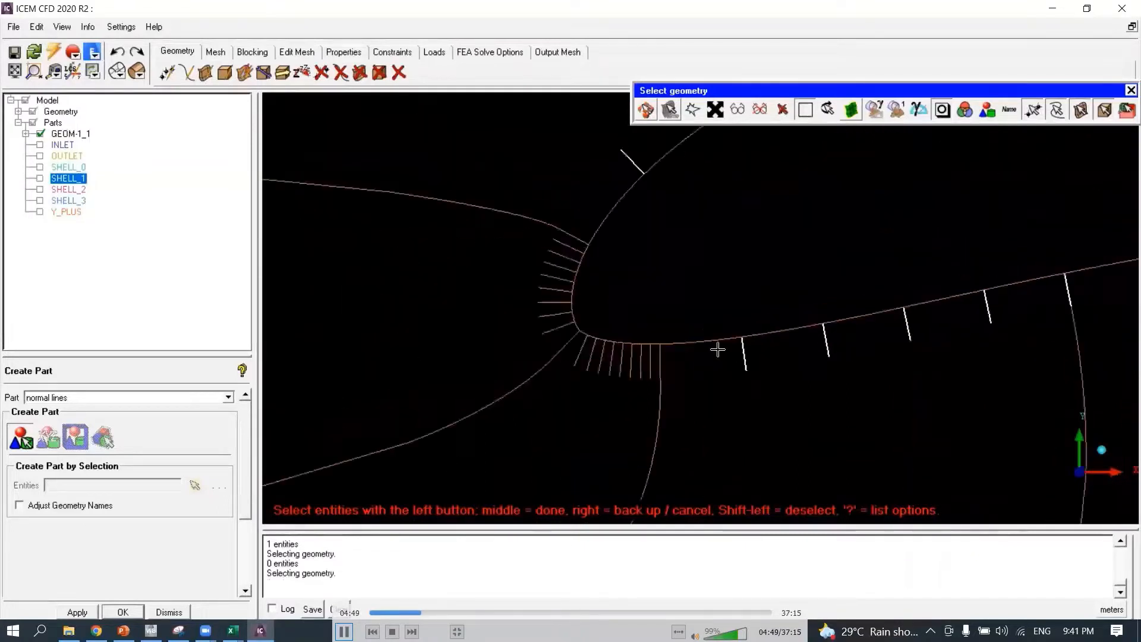
scroll(718, 350, "up", 4)
middle_click_drag(321, 470, 556, 447)
left_click(559, 314)
left_click(645, 292)
left_click(708, 284)
left_click(767, 290)
left_click(826, 293)
Add the closely spaced normal segments in front of the leading edge and create the part NORMAL_LINES.
scroll(588, 265, "down", 1)
left_click(526, 410)
left_click(515, 379)
left_click(515, 350)
left_click(527, 268)
left_click(537, 244)
scroll(742, 286, "down", 5)
middle_click_drag(1100, 344, 893, 395)
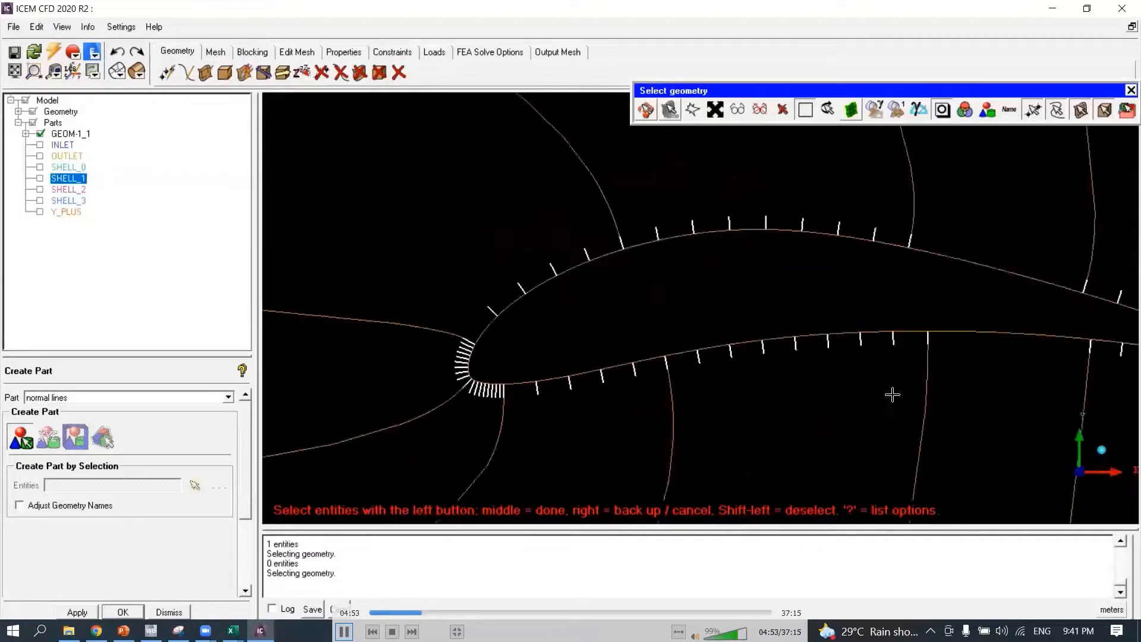
scroll(893, 395, "down", 2)
middle_click(727, 397)
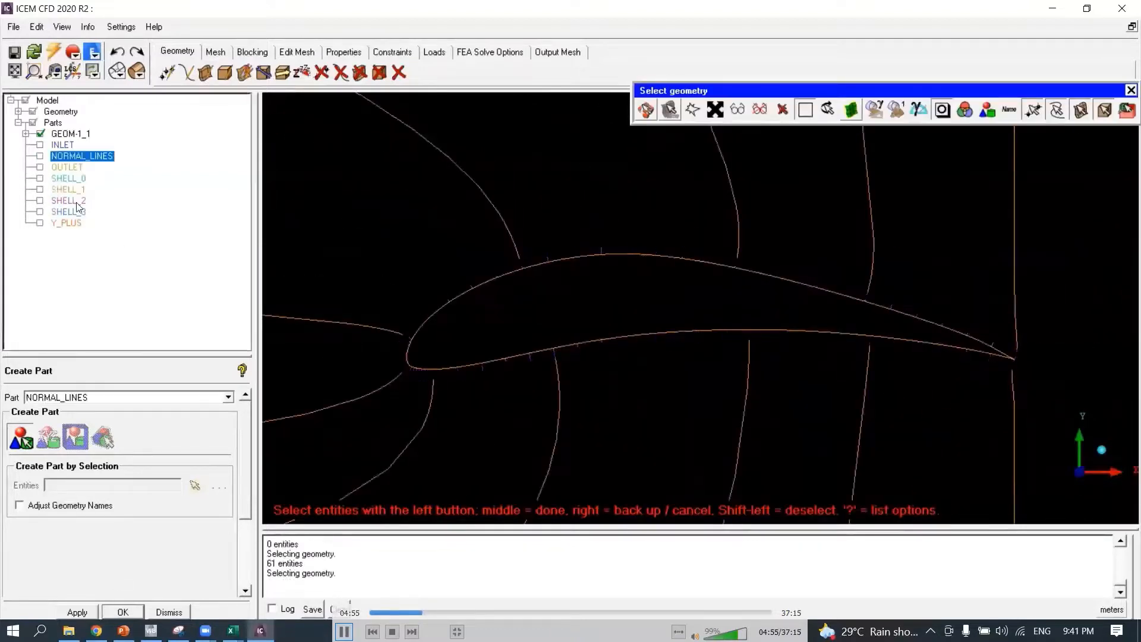
Show NORMAL_LINES, name the next part airfoil upper, and select the small airfoil curve at the leading edge.
left_click(40, 156)
left_click_drag(97, 399, 2, 382)
type("airfoil upper")
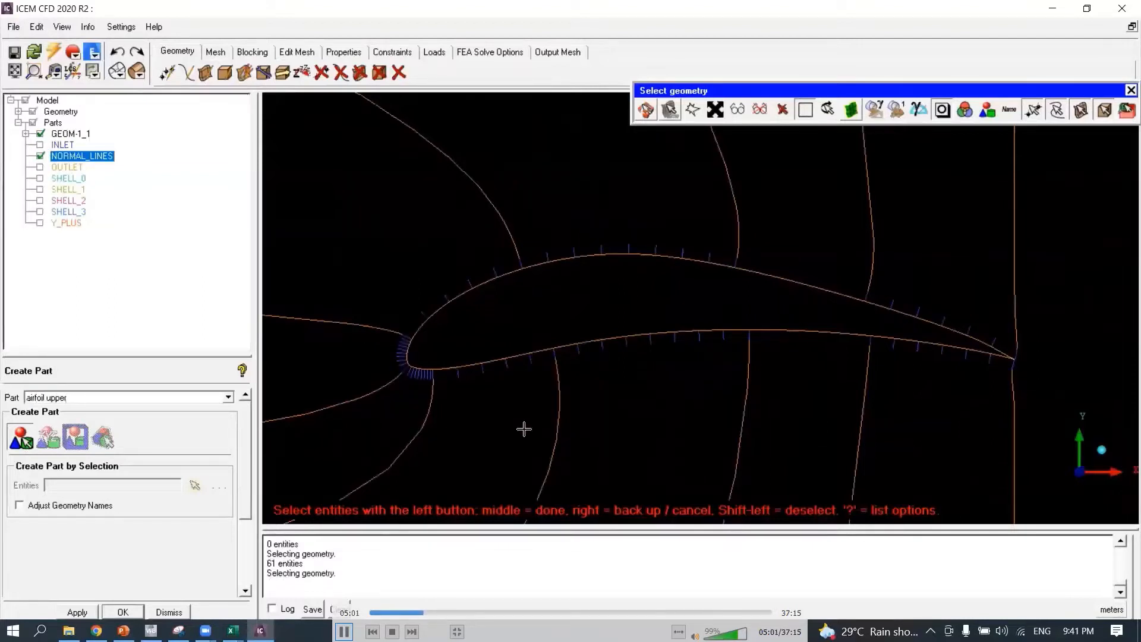
scroll(420, 317, "up", 4)
middle_click_drag(364, 306, 1011, 176, "ctrl")
scroll(726, 280, "up", 6)
middle_click_drag(607, 288, 644, 381, "ctrl")
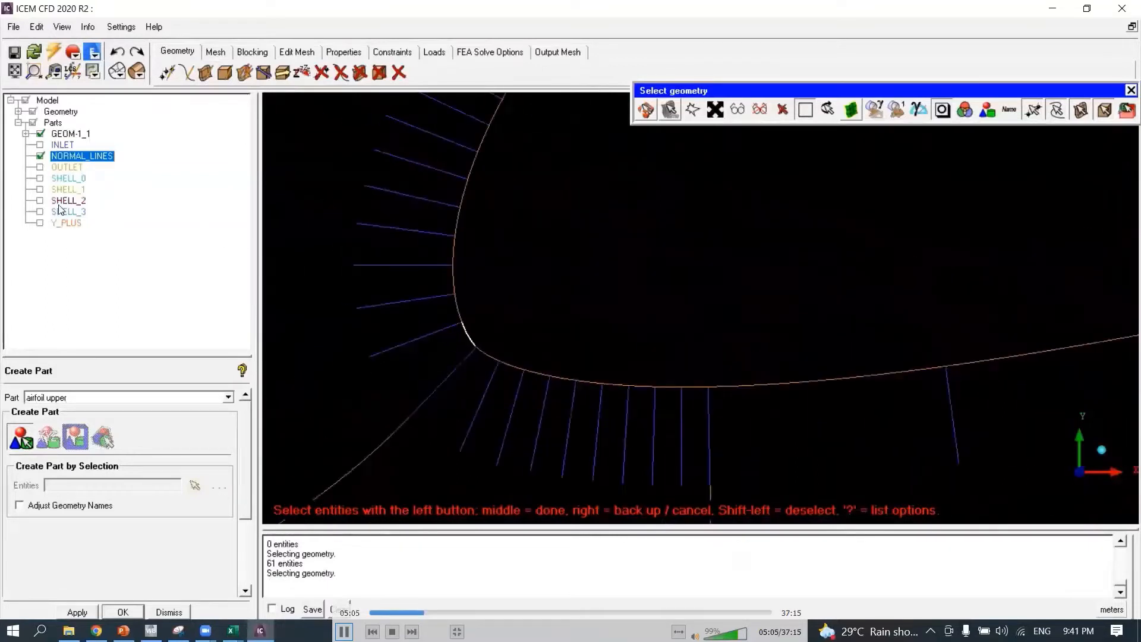
Hide NORMAL_LINES and add the upper-surface curves from the leading edge back toward the trailing edge to the airfoil upper selection.
left_click(40, 156)
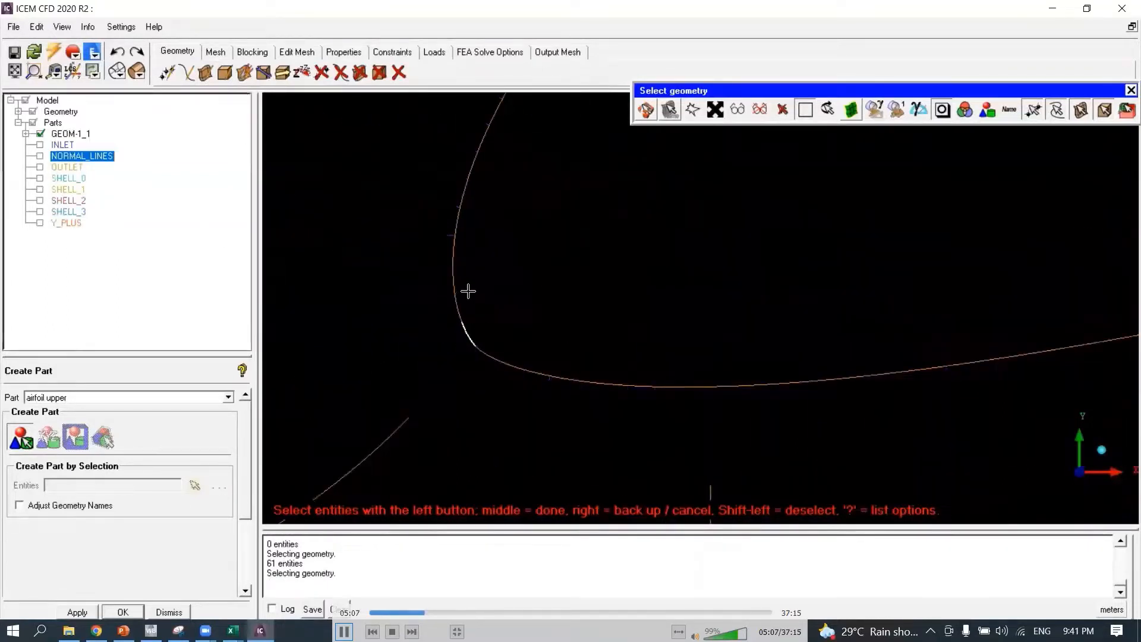
scroll(484, 327, "down", 5)
left_click_drag(561, 236, 786, 291)
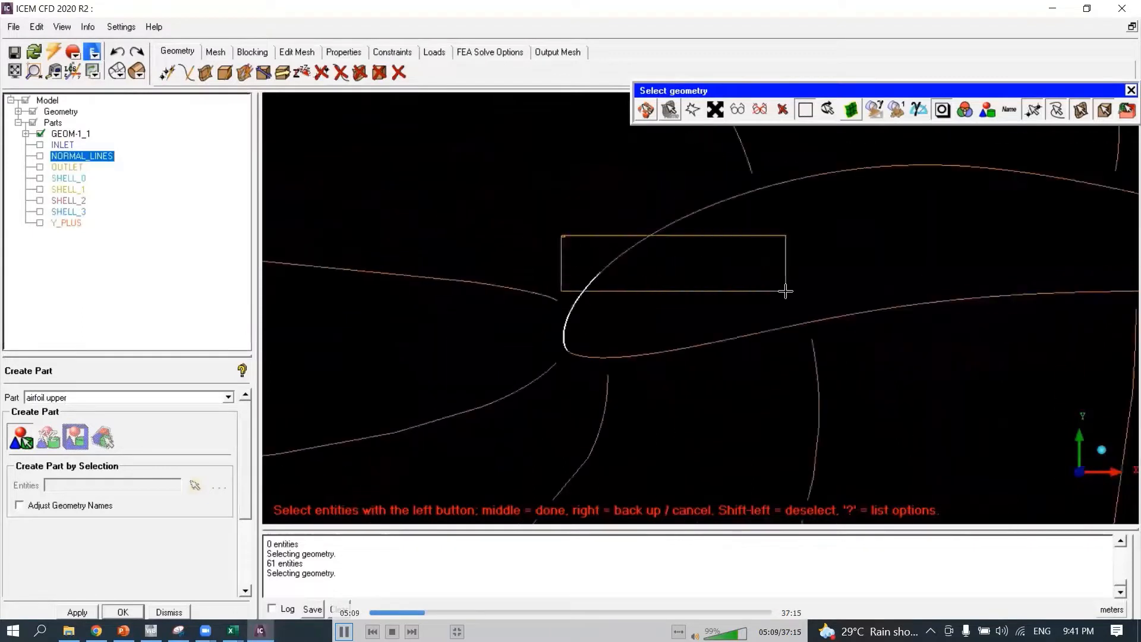
middle_click_drag(786, 292, 561, 360, "ctrl")
left_click(530, 263)
left_click(575, 248)
left_click(686, 229)
left_click_drag(558, 205, 827, 302)
middle_click_drag(827, 302, 489, 251, "ctrl")
left_click(476, 198)
left_click(571, 212)
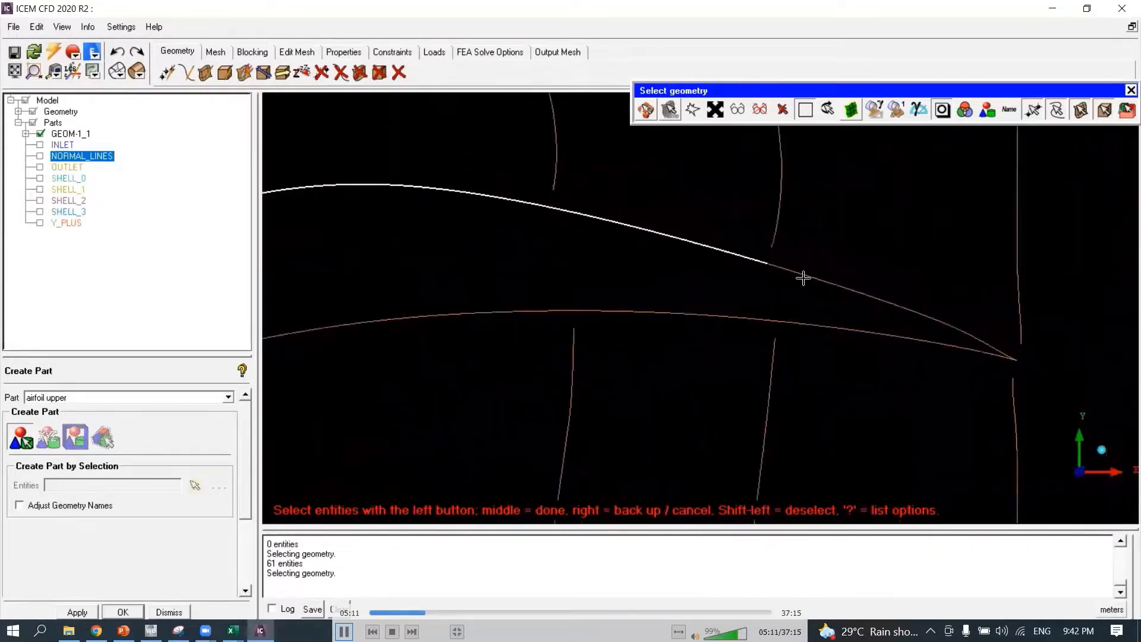
left_click(803, 277)
With geometry points displayed, add the last upper curves near the trailing edge, create part AIRFOIL_UPPER, and hide it.
left_click(18, 111)
left_click(39, 133)
scroll(637, 234, "up", 2)
left_click(713, 263)
left_click(844, 335)
middle_click(622, 281)
scroll(622, 281, "down", 2)
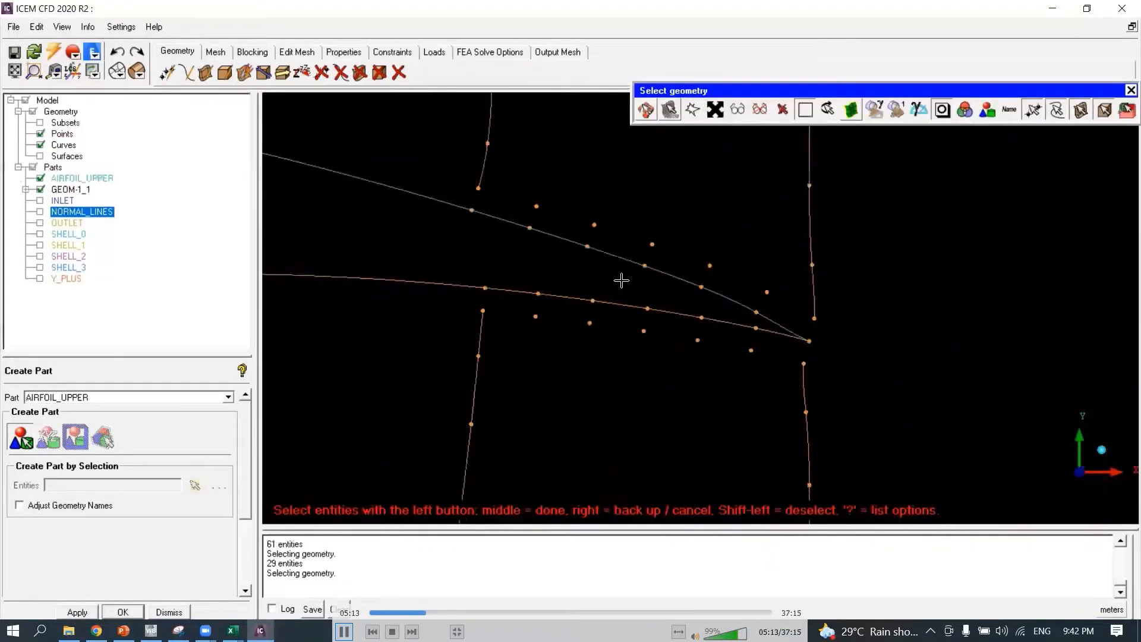
left_click(41, 179)
Set the next part's name to AIRFOIL_lower and bring the lower leading-edge curves into close view.
scroll(559, 337, "down", 3)
middle_click_drag(512, 341, 939, 369, "ctrl")
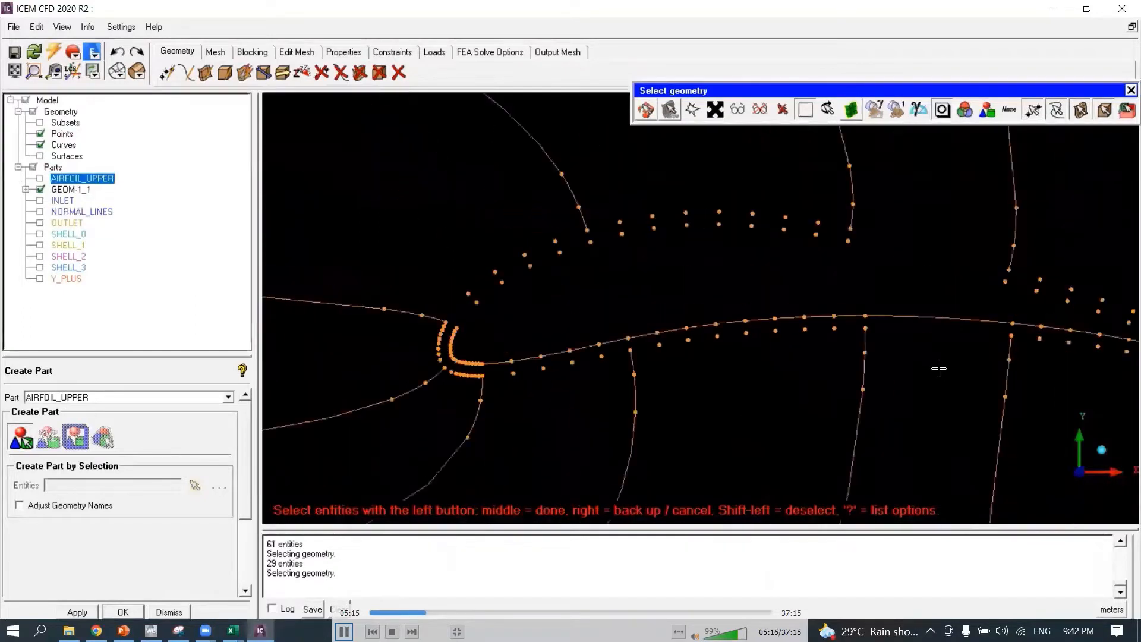
left_click(69, 399)
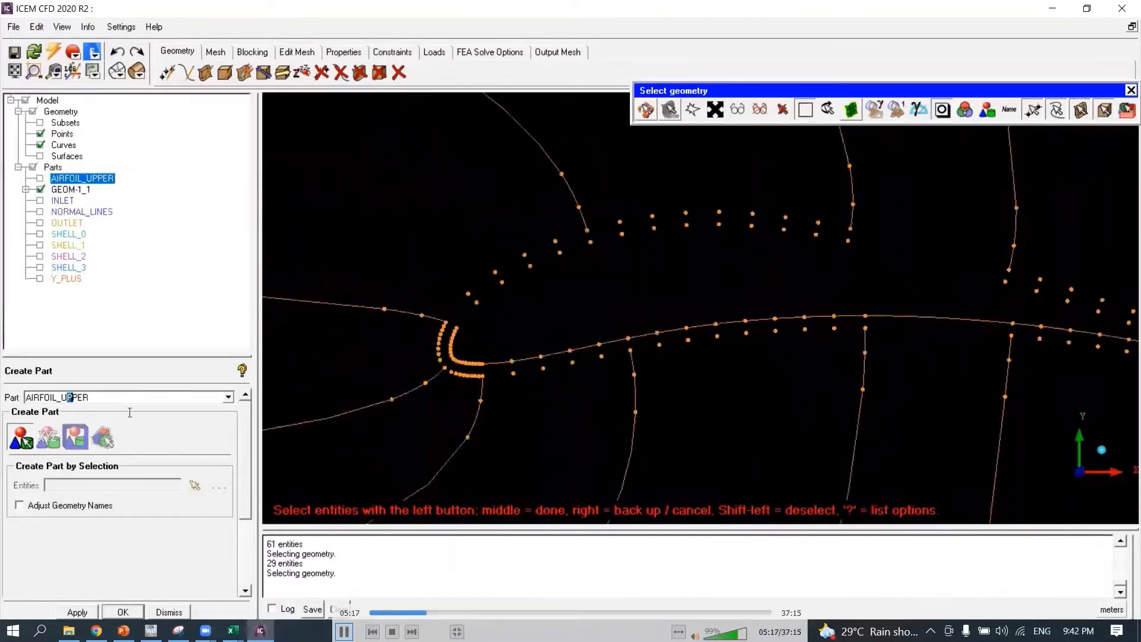
key("BackSpace")
key("BackSpace")
type("lower")
scroll(622, 308, "up", 3)
middle_click_drag(498, 392, 1013, 227, "ctrl")
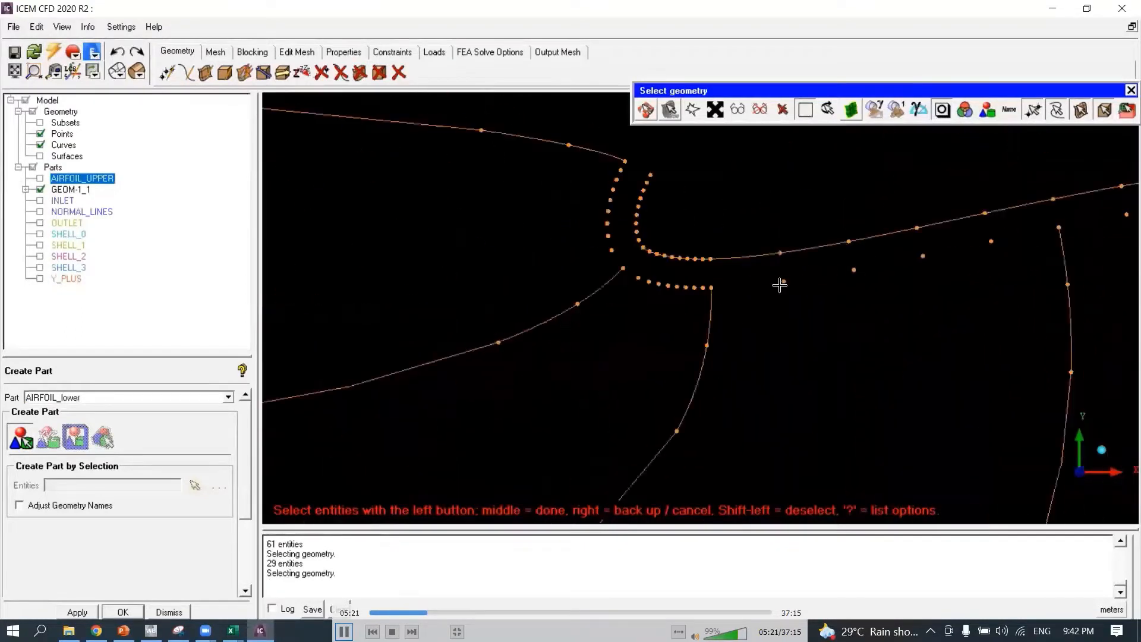
scroll(780, 285, "up", 4)
middle_click_drag(760, 273, 674, 370, "ctrl")
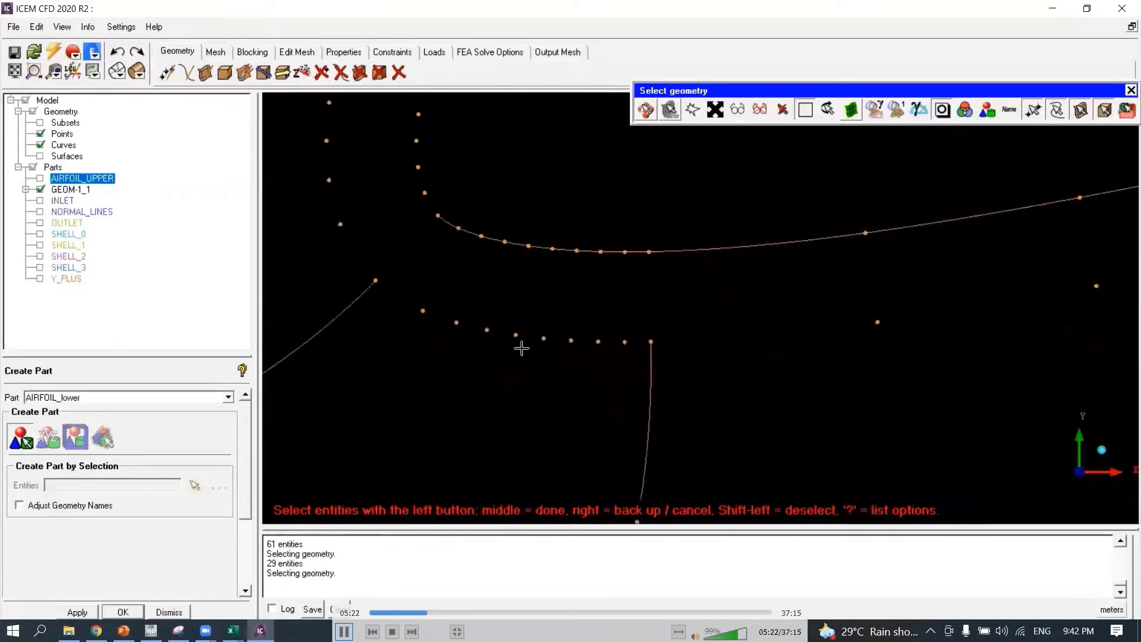
Hide the points and select the lower-surface curves from the leading edge rearward for the AIRFOIL_lower part.
left_click(41, 134)
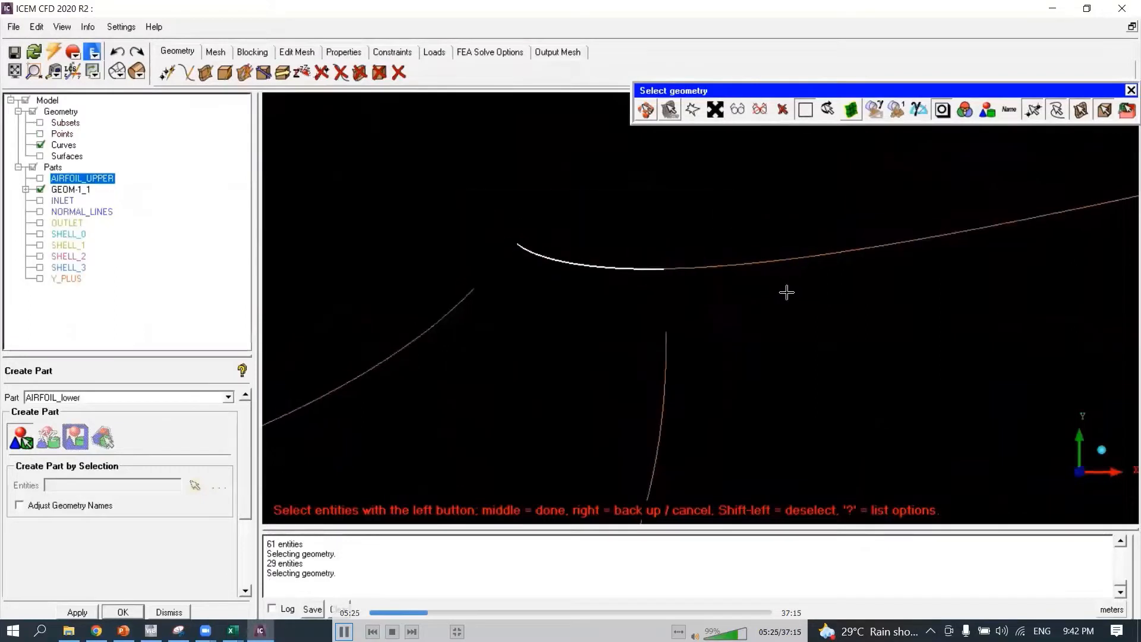
scroll(787, 293, "down", 3)
left_click_drag(420, 280, 734, 358)
scroll(737, 345, "down", 3)
middle_click_drag(785, 279, 611, 336, "ctrl")
left_click(611, 336)
scroll(681, 326, "down", 3)
scroll(563, 335, "up", 3)
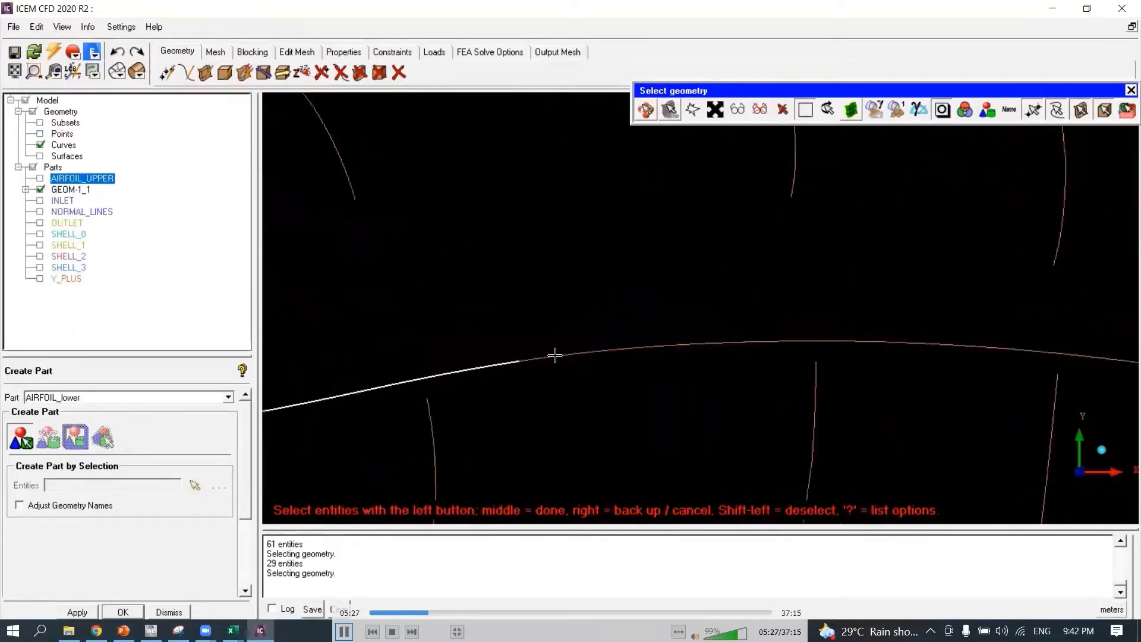
Add the remaining lower-surface curves toward the trailing edge, create part AIRFOIL_LOWER, and hide it.
left_click(556, 355)
scroll(792, 349, "down", 3)
middle_click_drag(838, 402, 608, 404, "ctrl")
scroll(630, 380, "up", 2)
left_click_drag(683, 317, 856, 387)
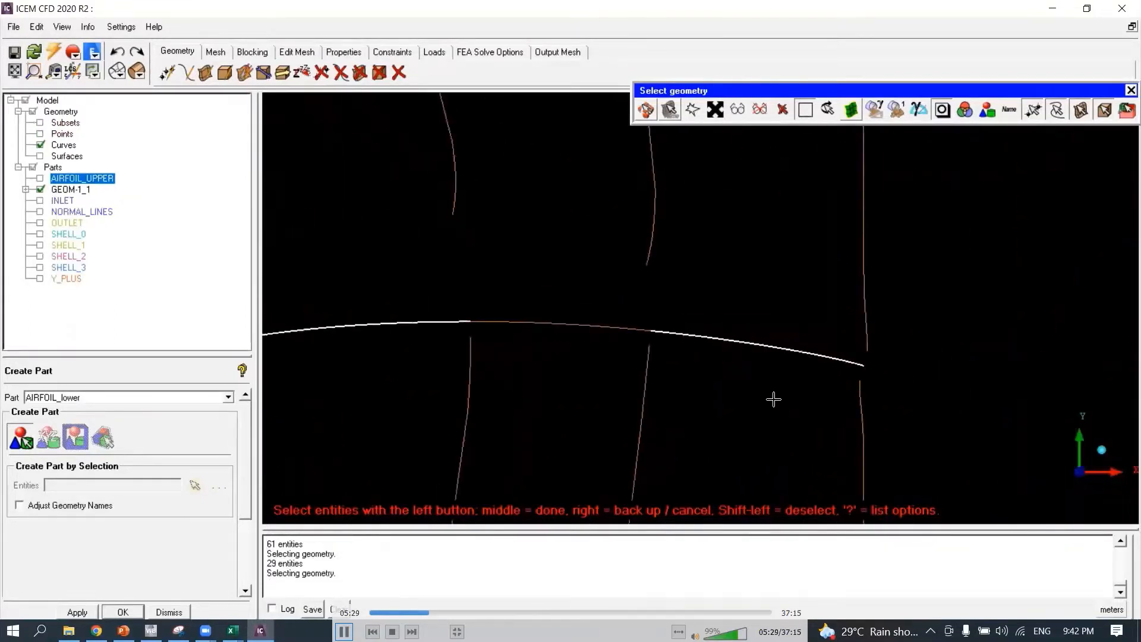
middle_click(774, 399)
left_click(42, 180)
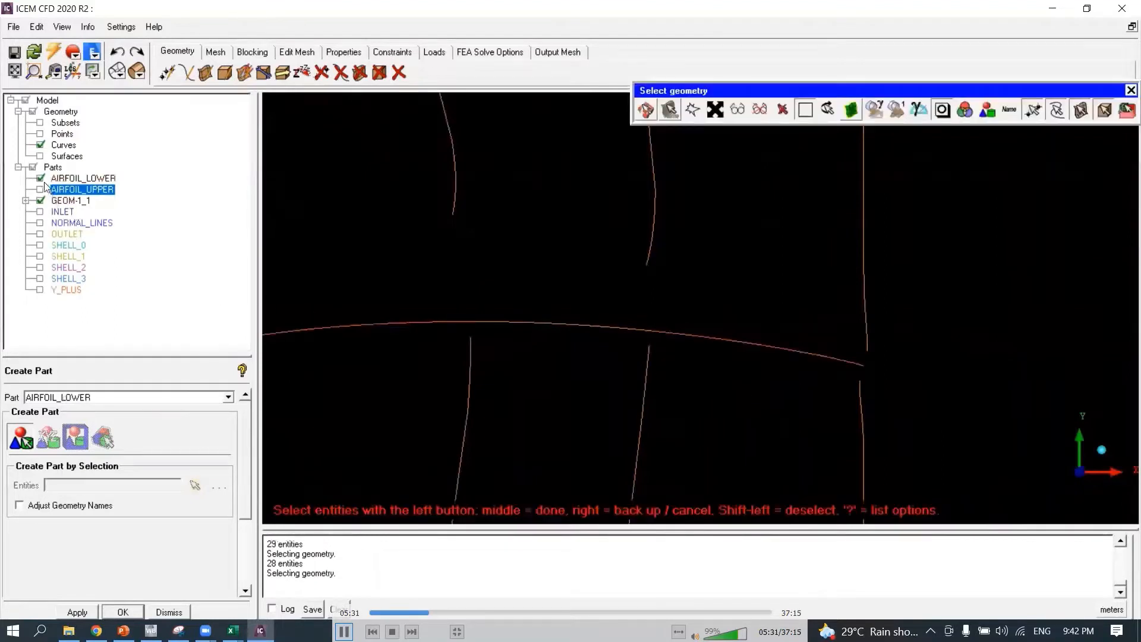
End the entity selection and start point creation for the remaining unassigned airfoil curve.
scroll(515, 326, "up", 3)
middle_click_drag(517, 329, 672, 303, "ctrl")
middle_click(661, 318)
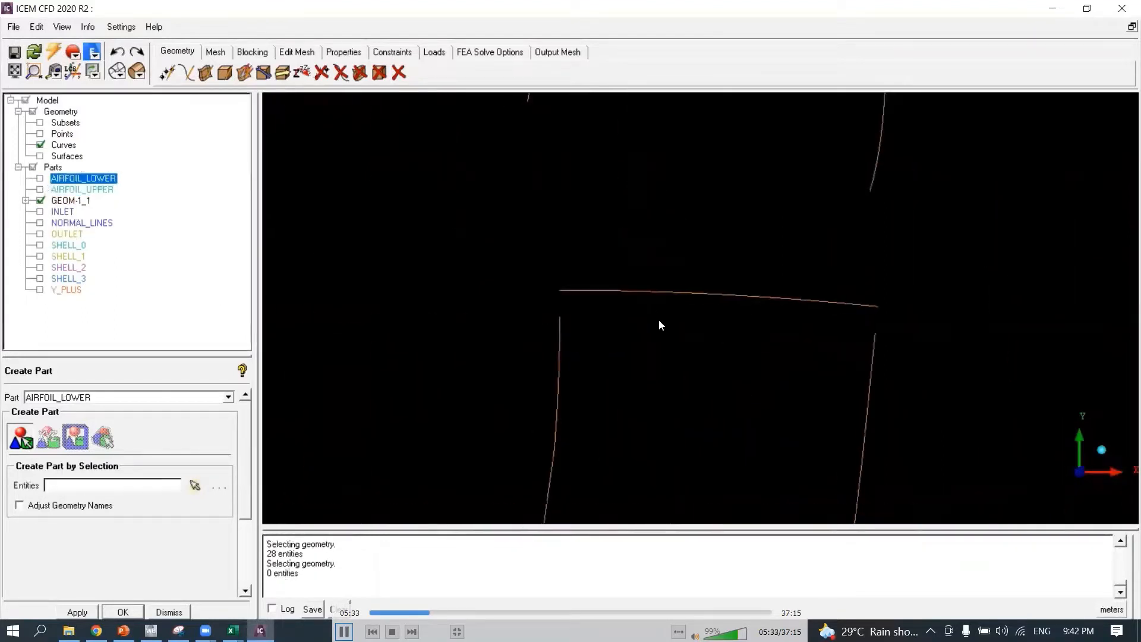
scroll(658, 321, "up", 4)
scroll(622, 332, "down", 2)
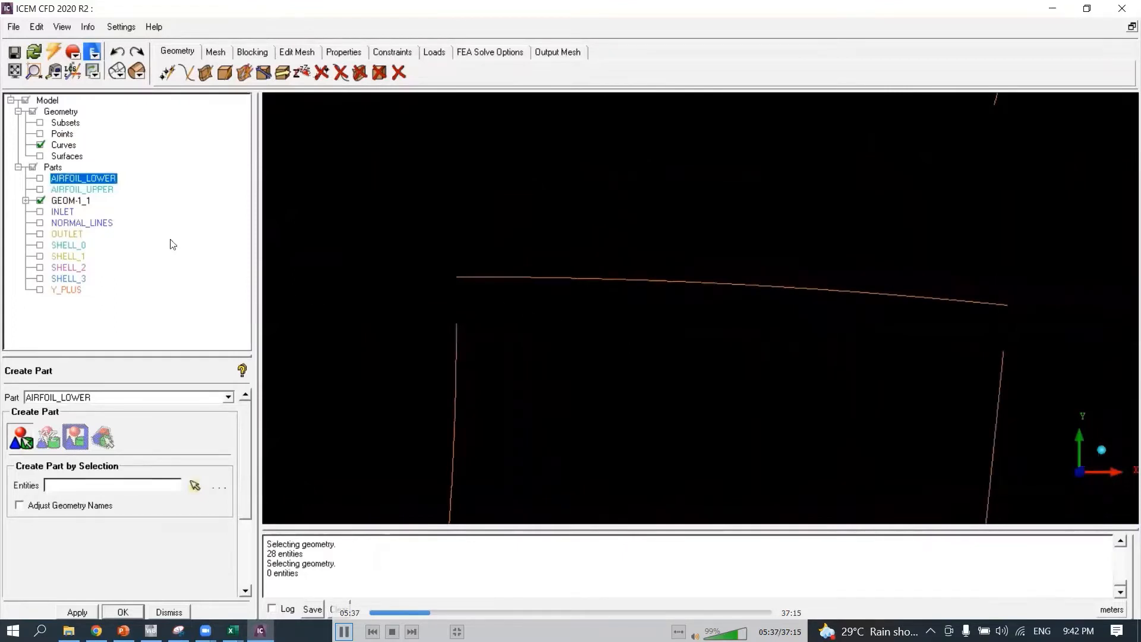
left_click(169, 72)
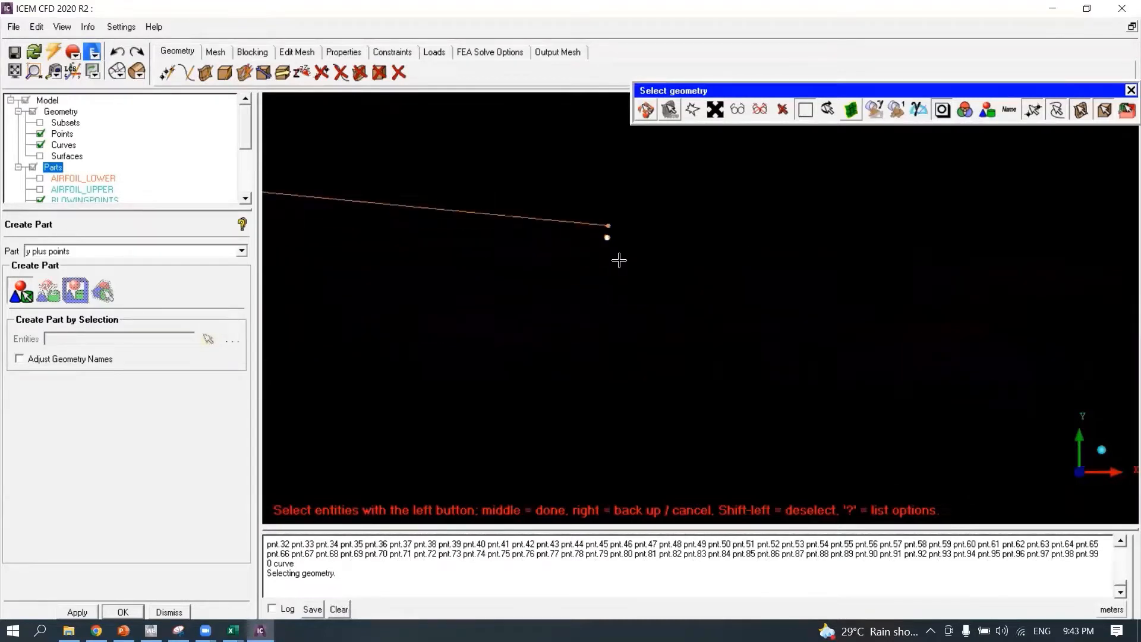
Create part y plus points from the selected points just off the curve ends, end the selection, and hide the part.
middle_click(619, 260)
scroll(610, 267, "down", 1)
middle_click(609, 269)
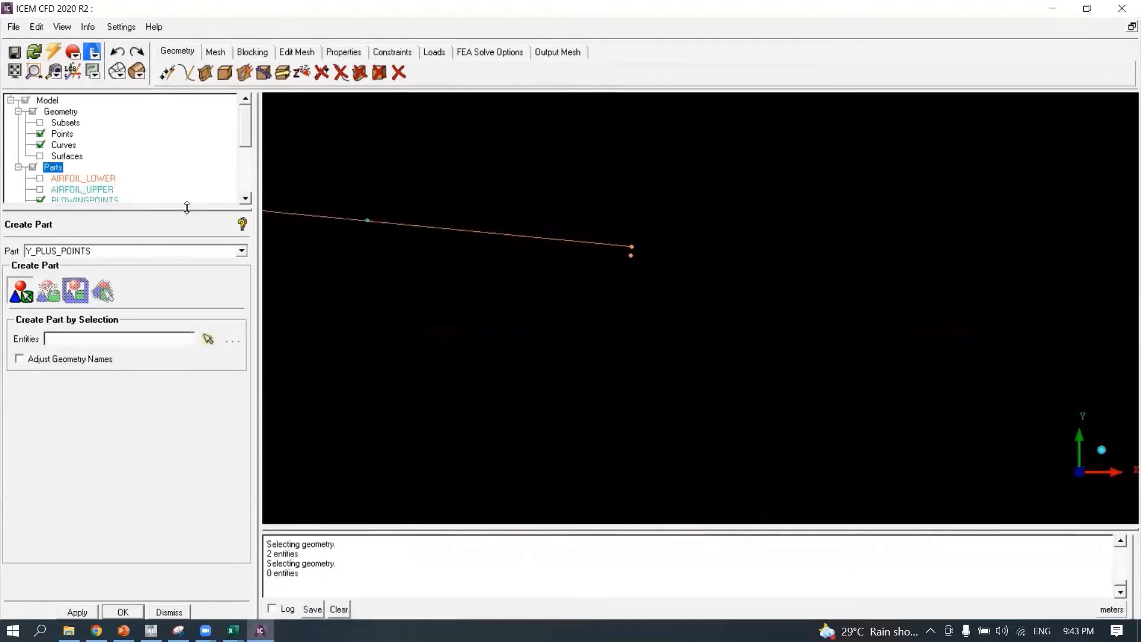
left_click_drag(187, 208, 188, 273)
scroll(151, 250, "down", 2)
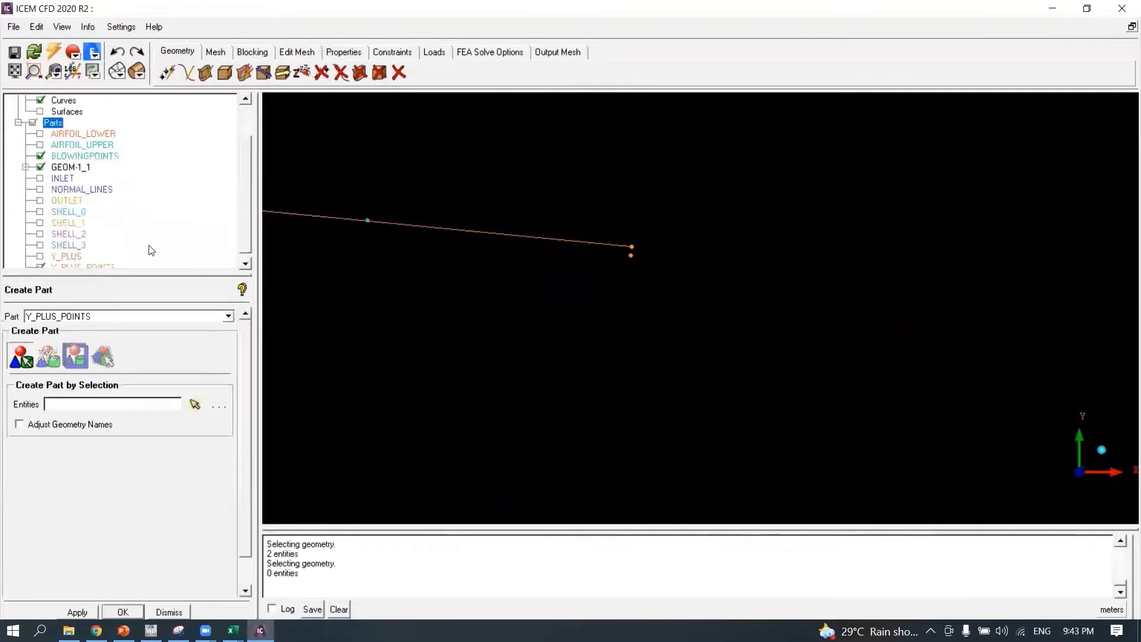
left_click(53, 265)
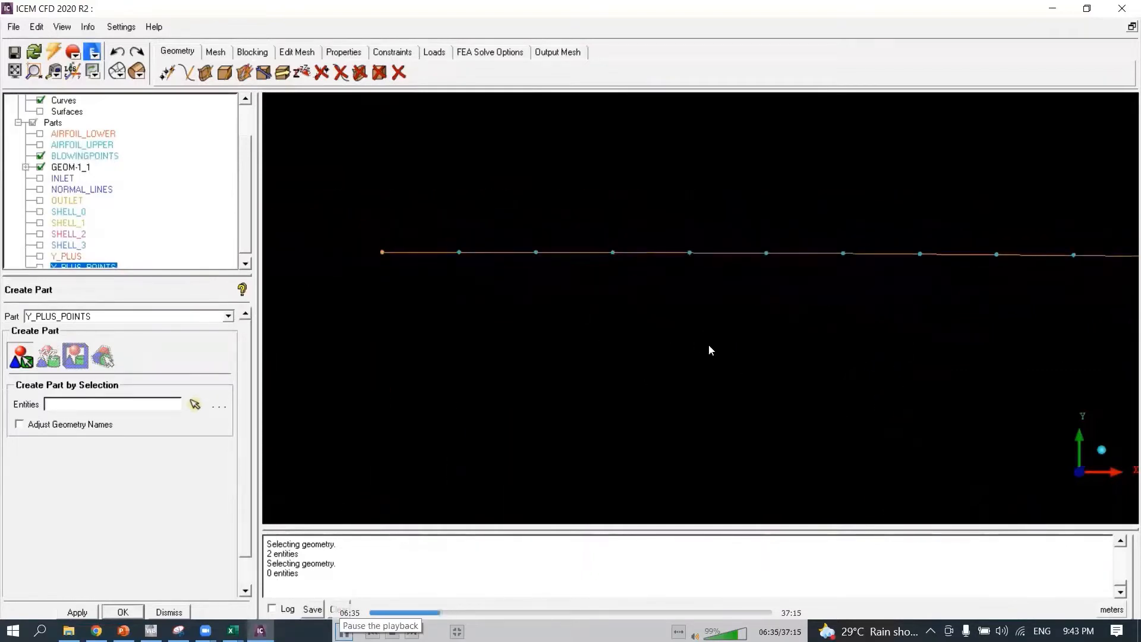
left_click(344, 631)
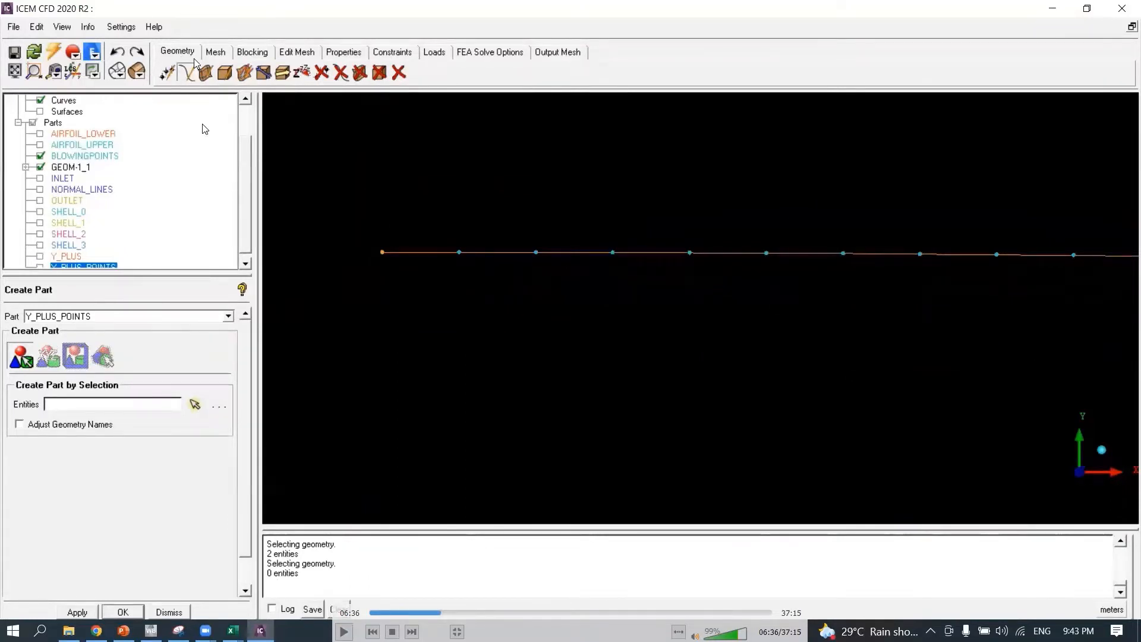
left_click(344, 631)
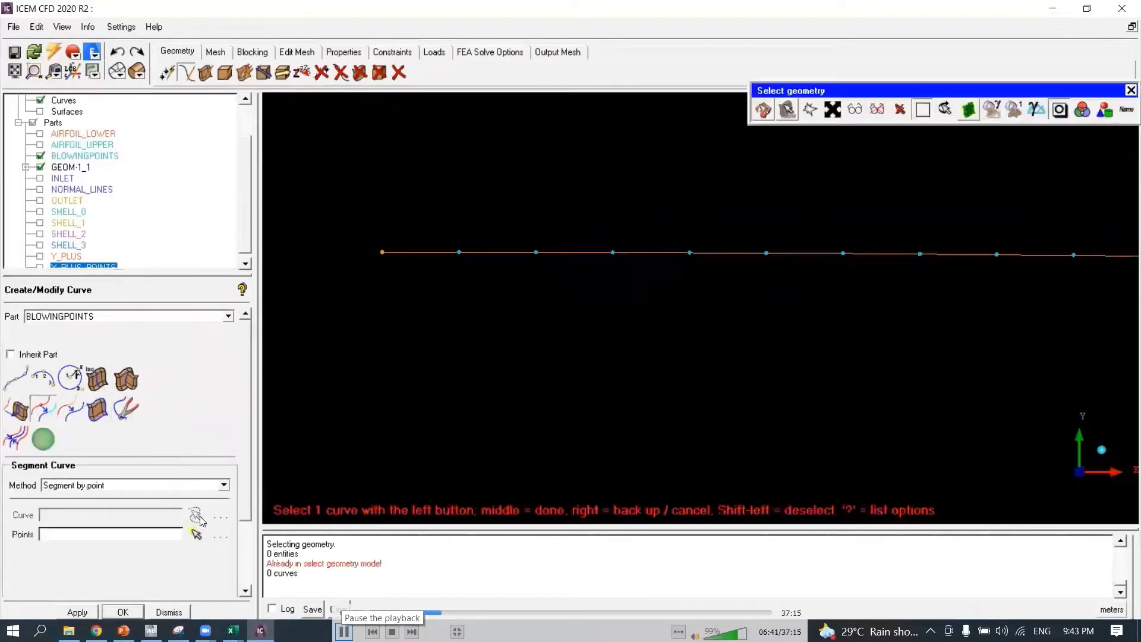
left_click(344, 631)
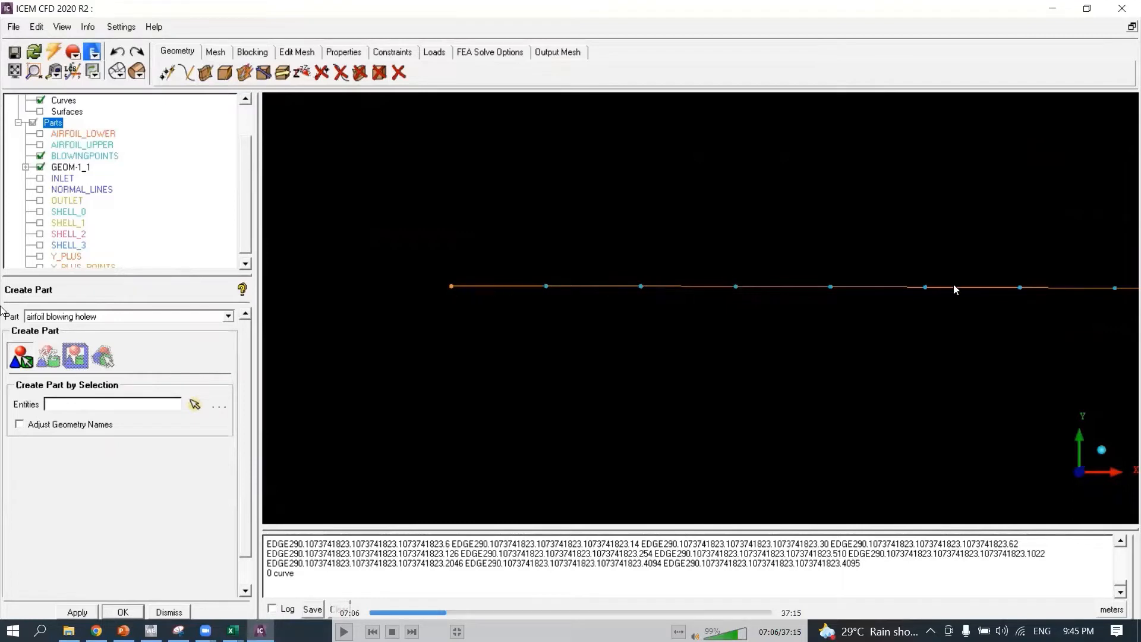
key("space")
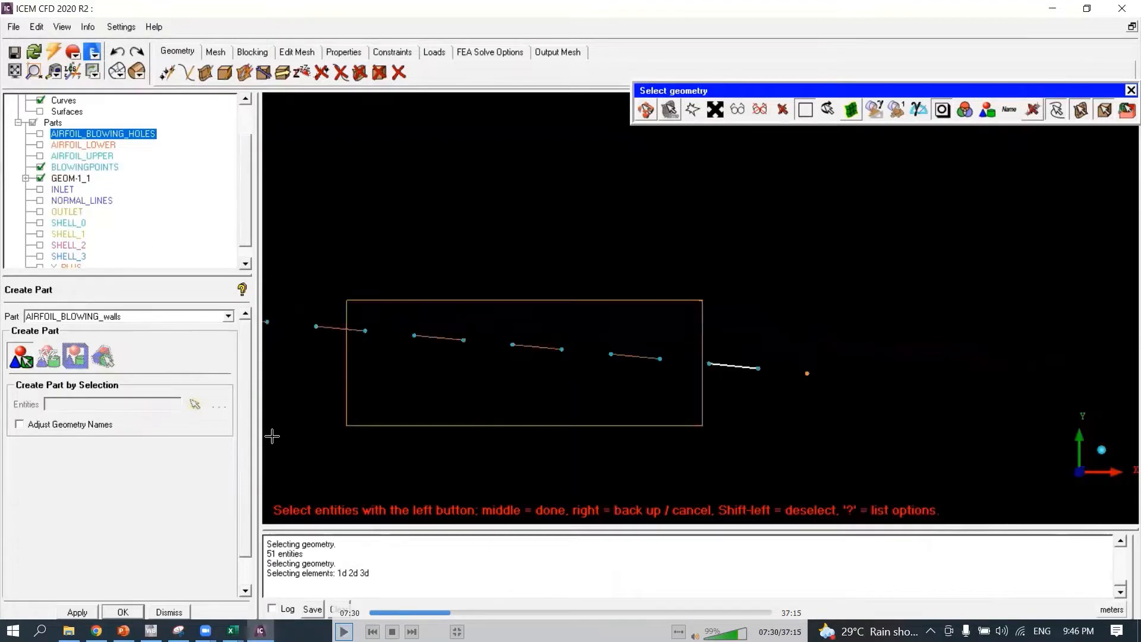
key("space")
left_click(344, 631)
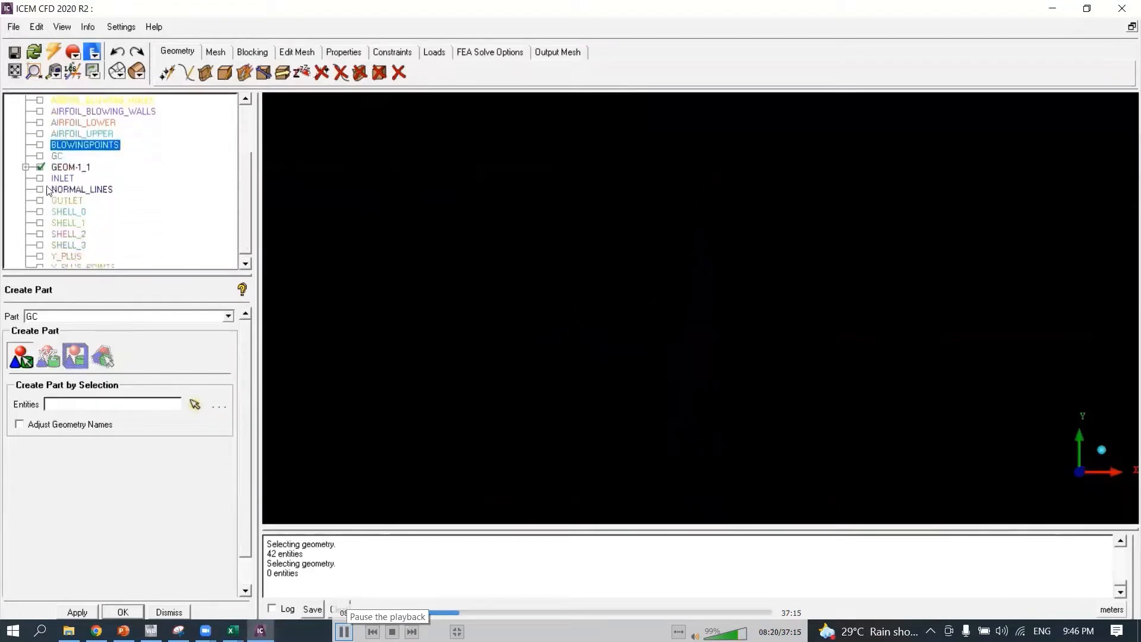
Display the OUTLET part alongside INLET and initialize a 2D Planar block in a part named fluid.
left_click(42, 201)
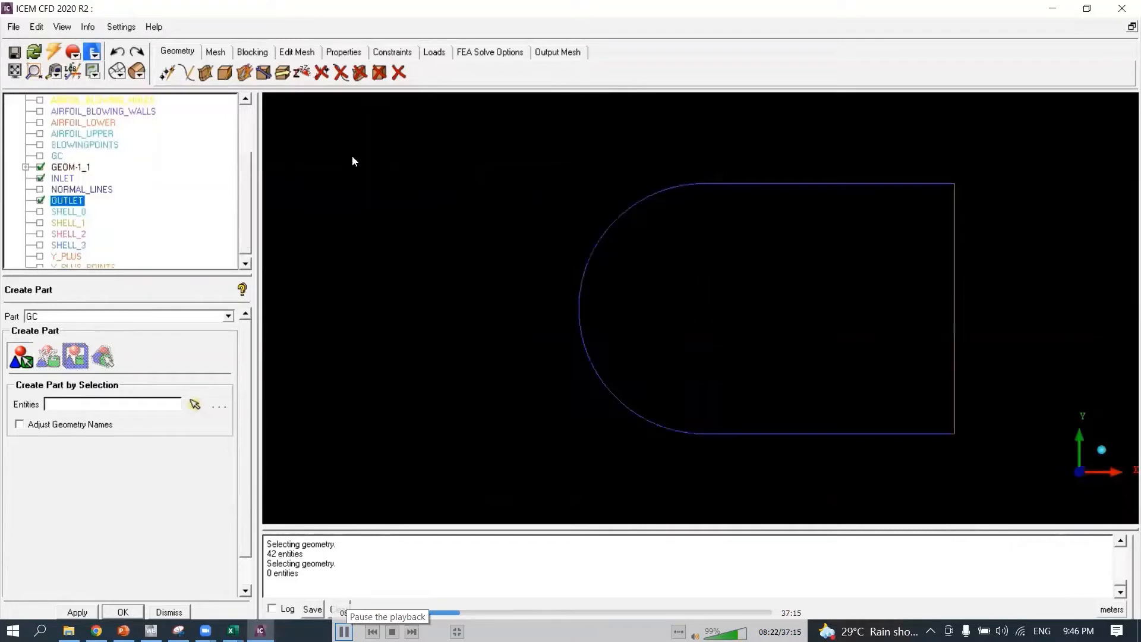
left_click(253, 52)
left_click(167, 72)
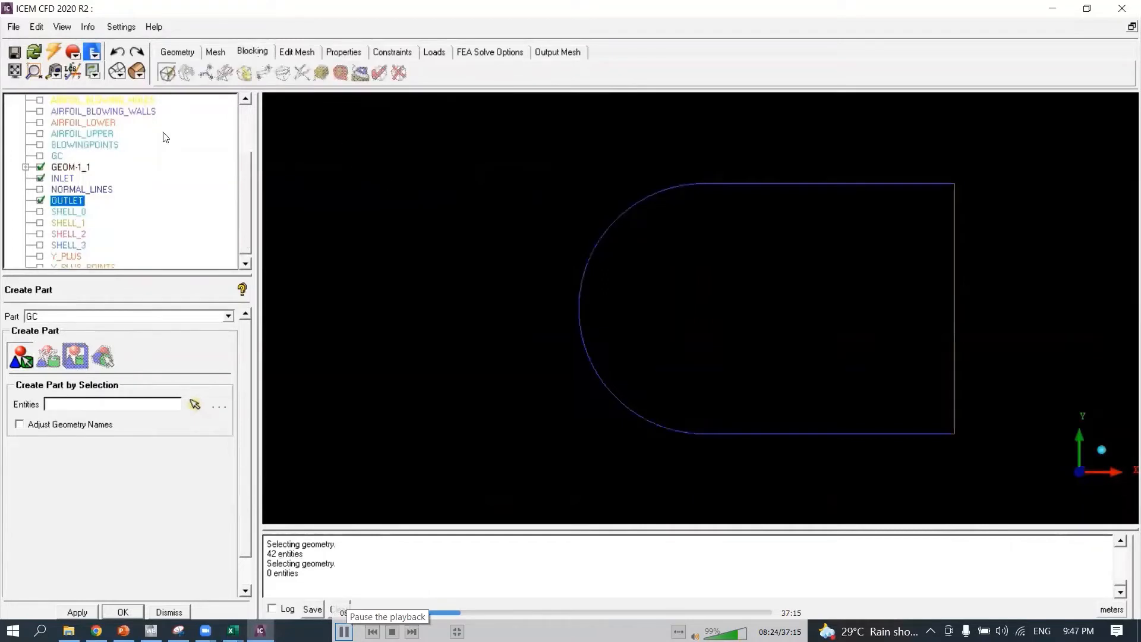
left_click(370, 100)
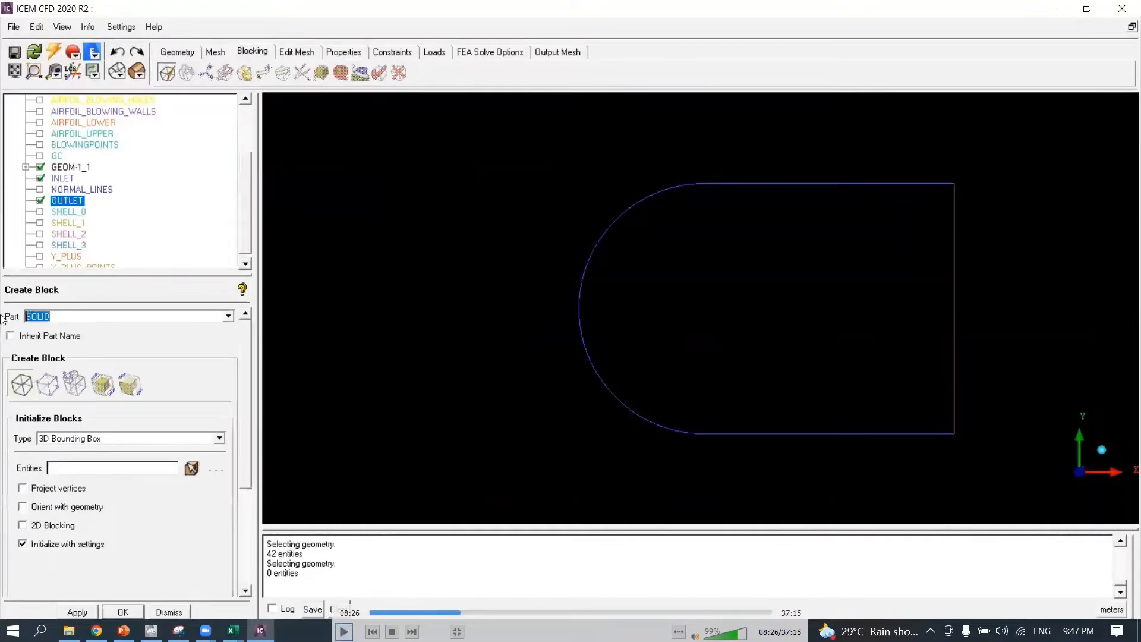
type("fluid")
left_click(61, 440)
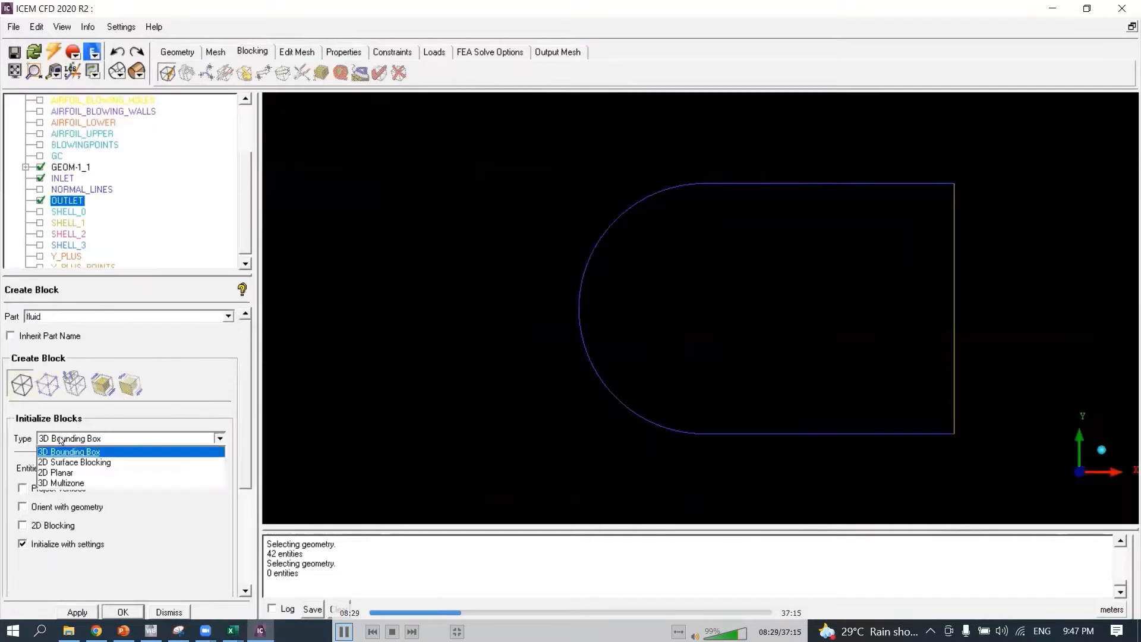
left_click(67, 473)
left_click(76, 611)
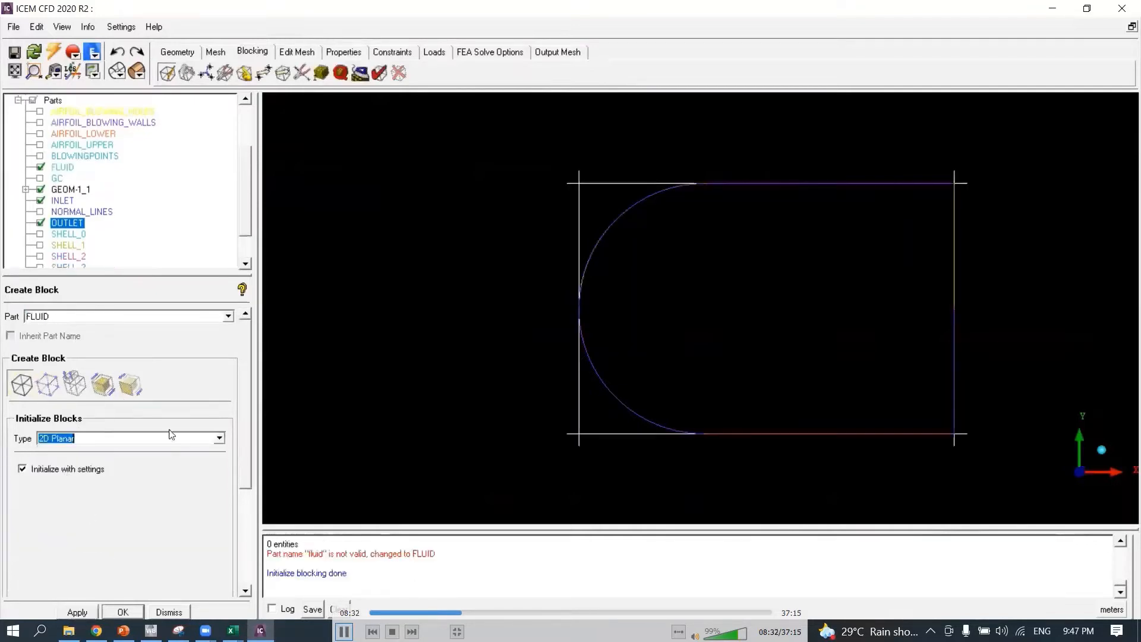
Start the Edge to Curve blocking association for the block's outer edges.
left_click(245, 73)
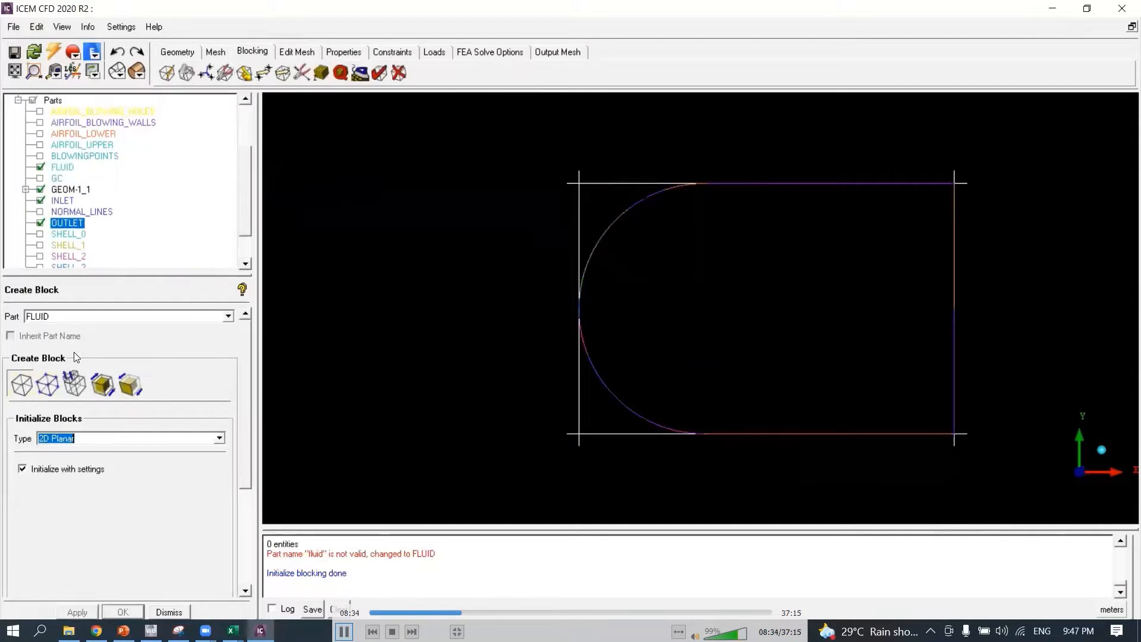
left_click(48, 339)
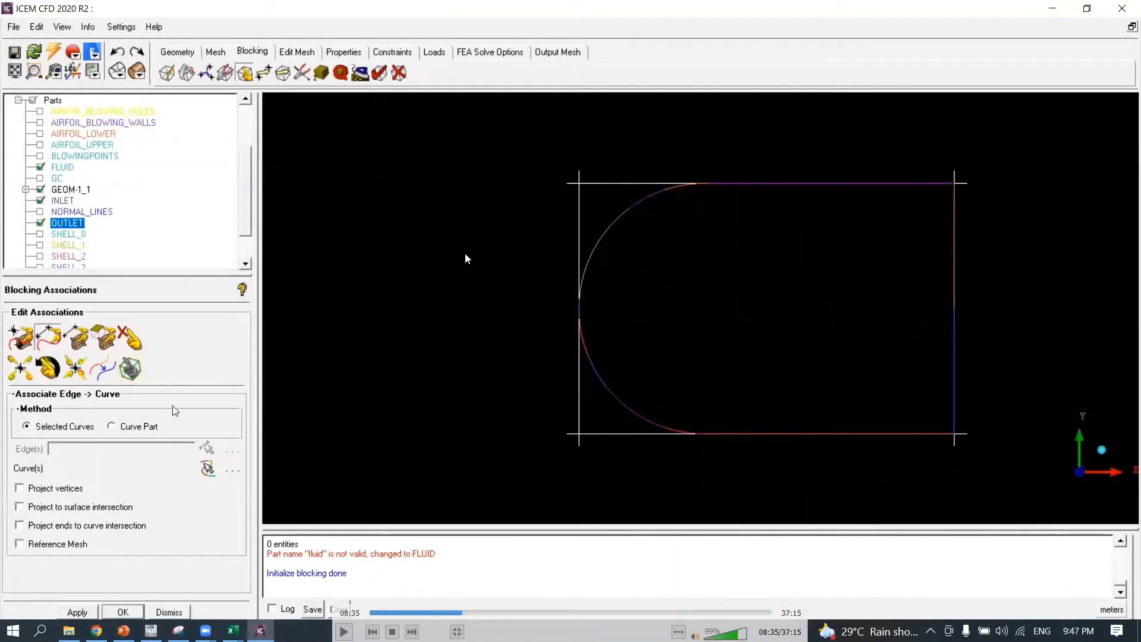
key("space")
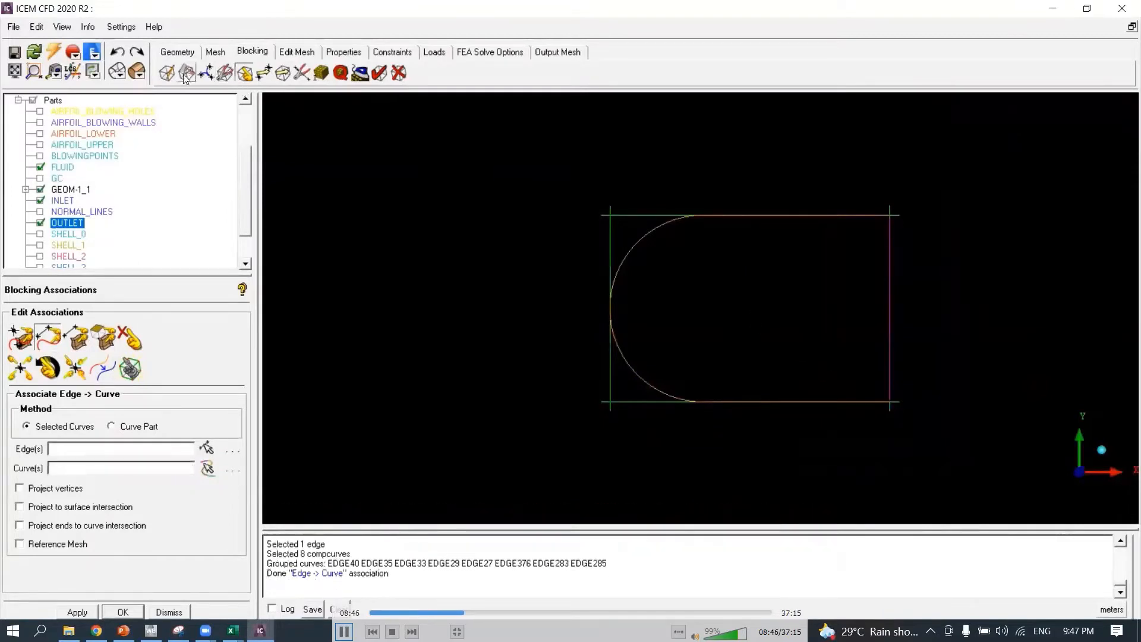
Set up an O-grid split and start selecting the fluid block for it.
key("space")
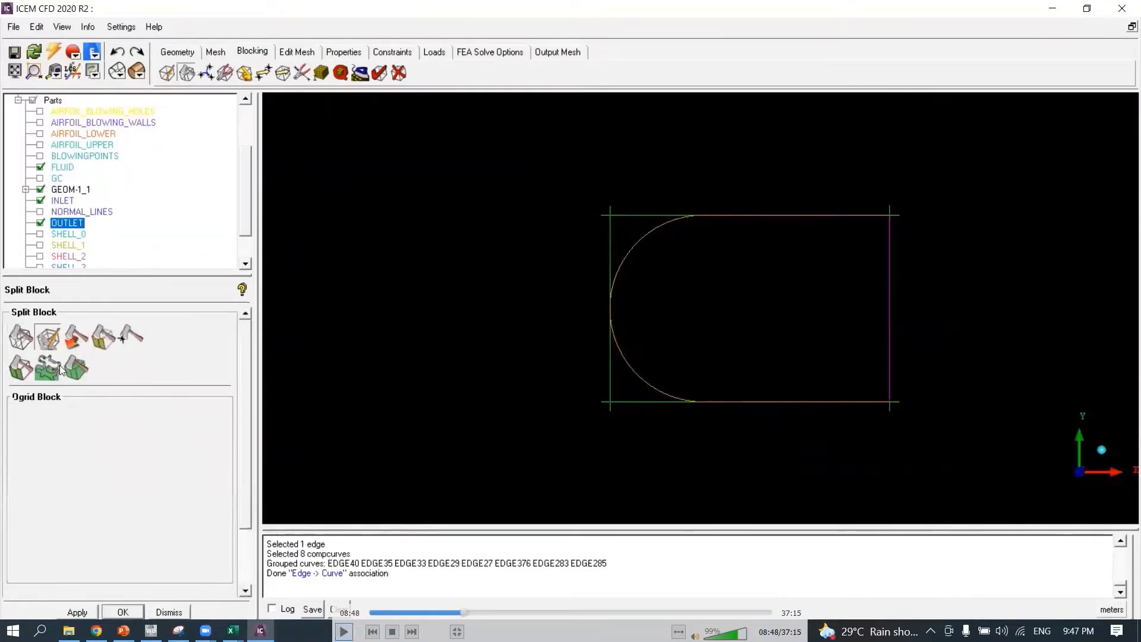
left_click(343, 631)
left_click(89, 420)
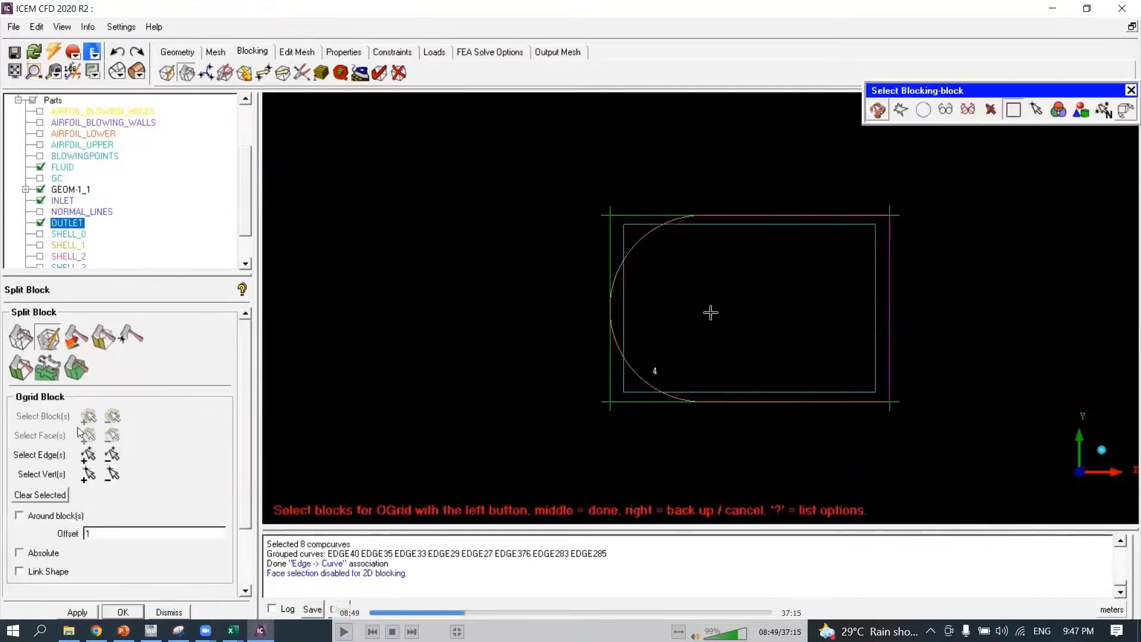
left_click(343, 631)
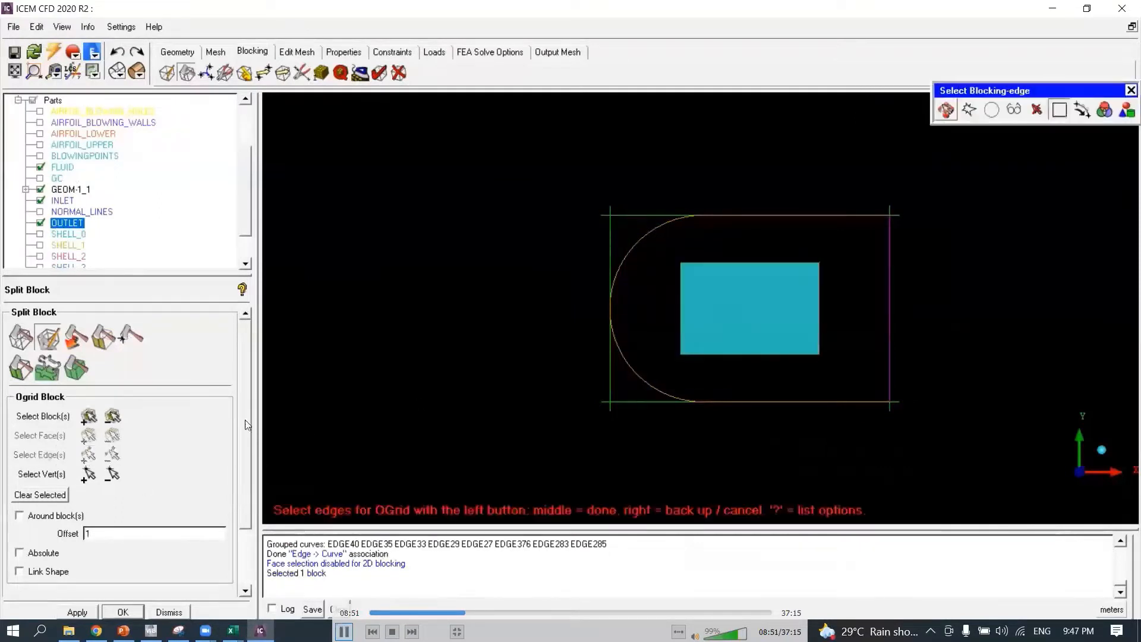
left_click(343, 631)
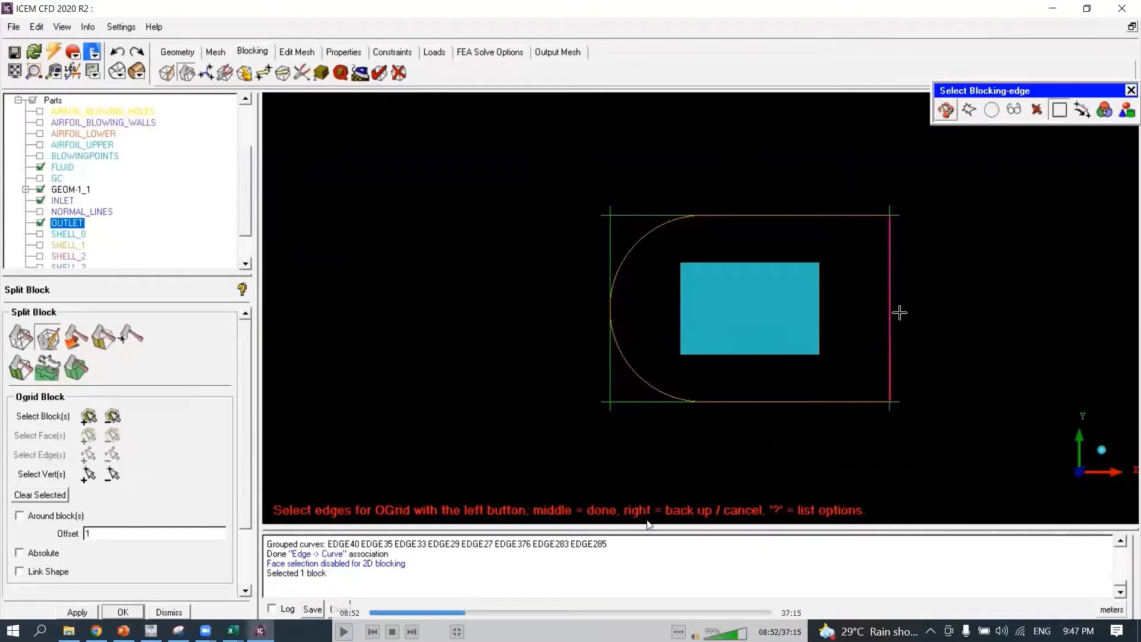
left_click(344, 632)
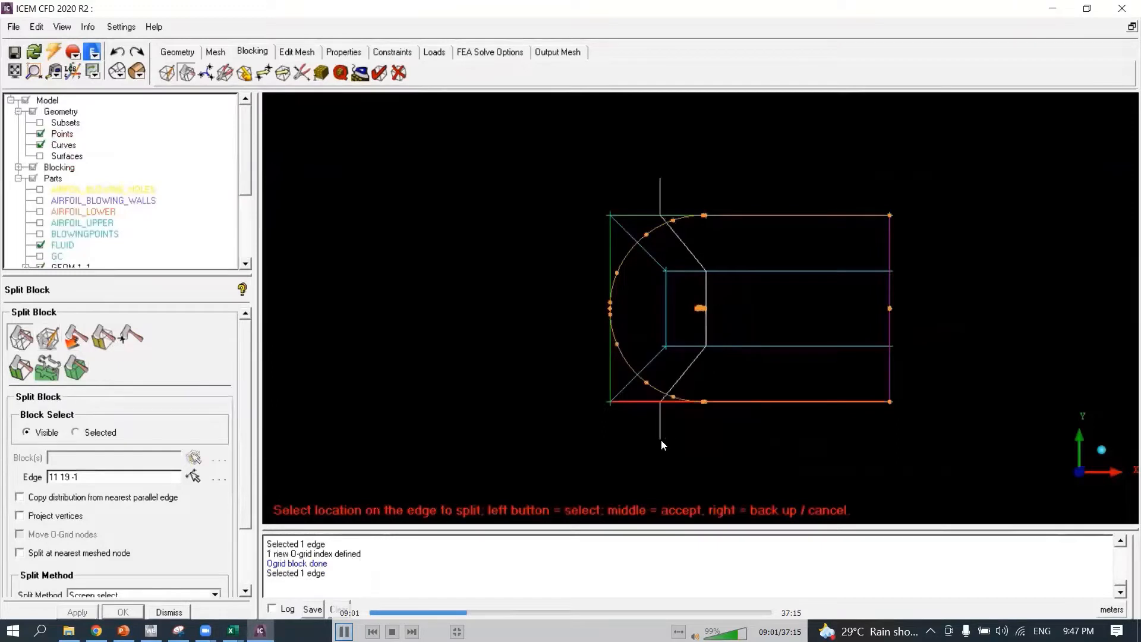
key("space")
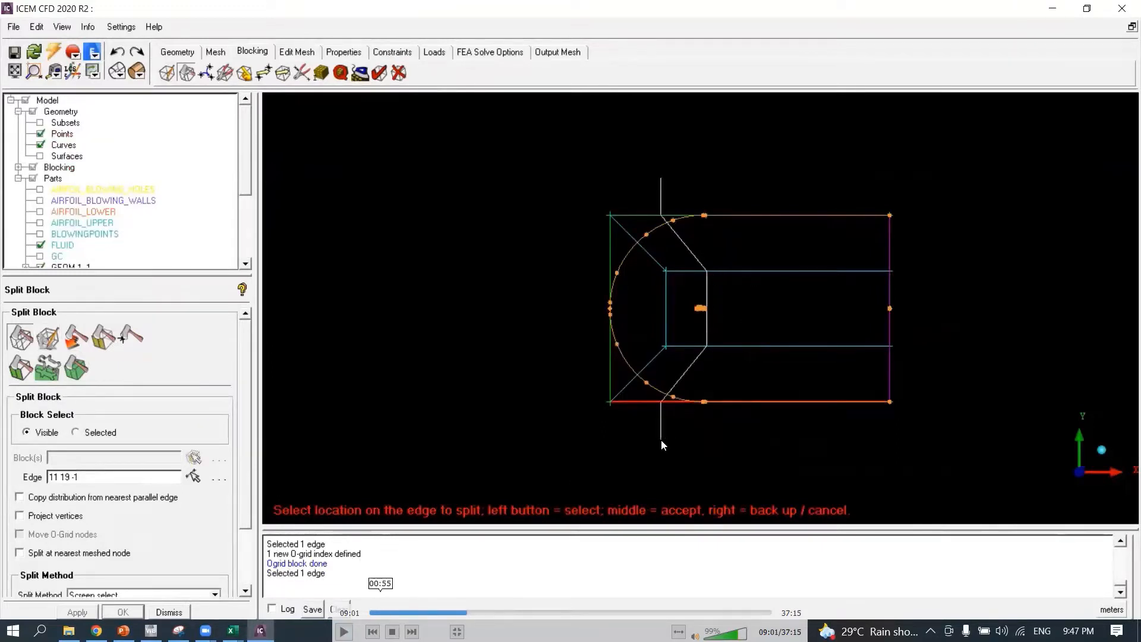
key("space")
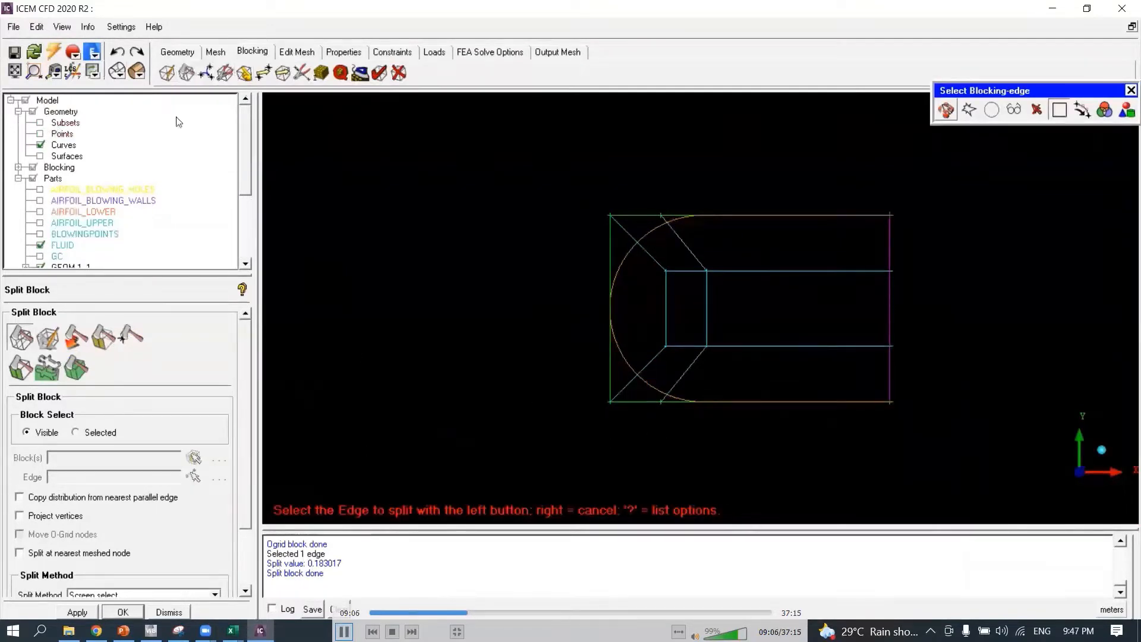
key("space")
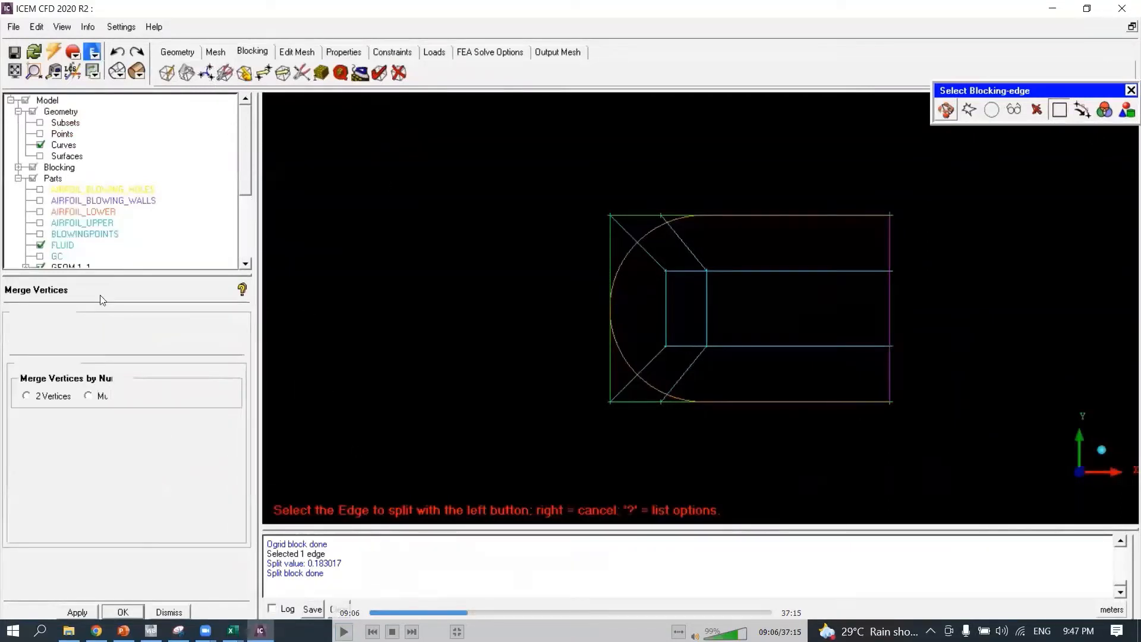
key("space")
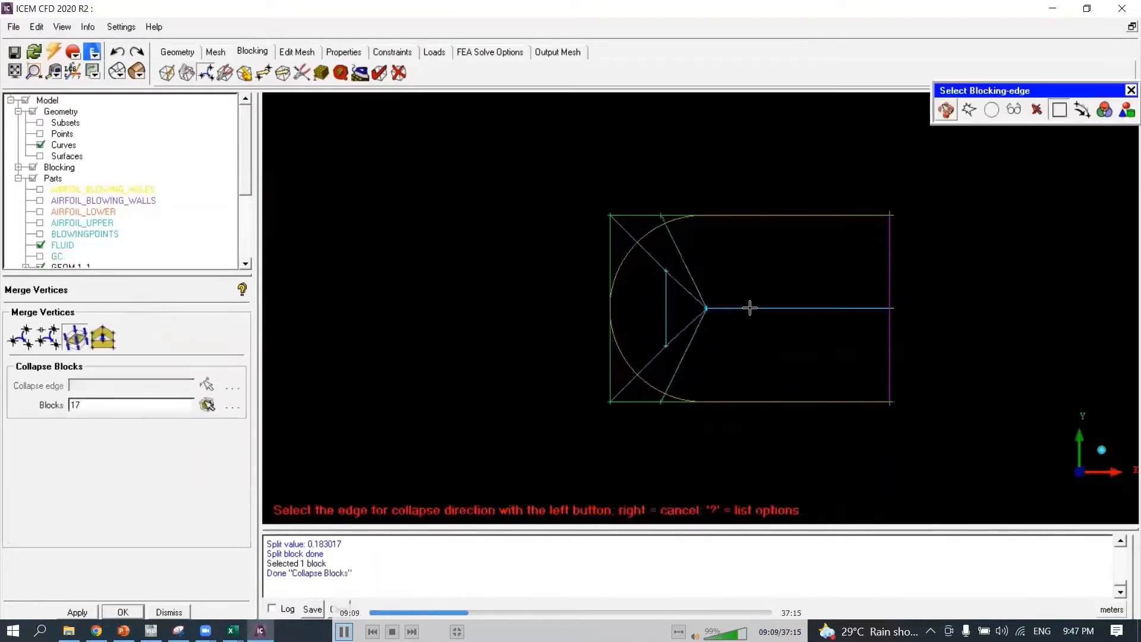
key("space")
key("space")
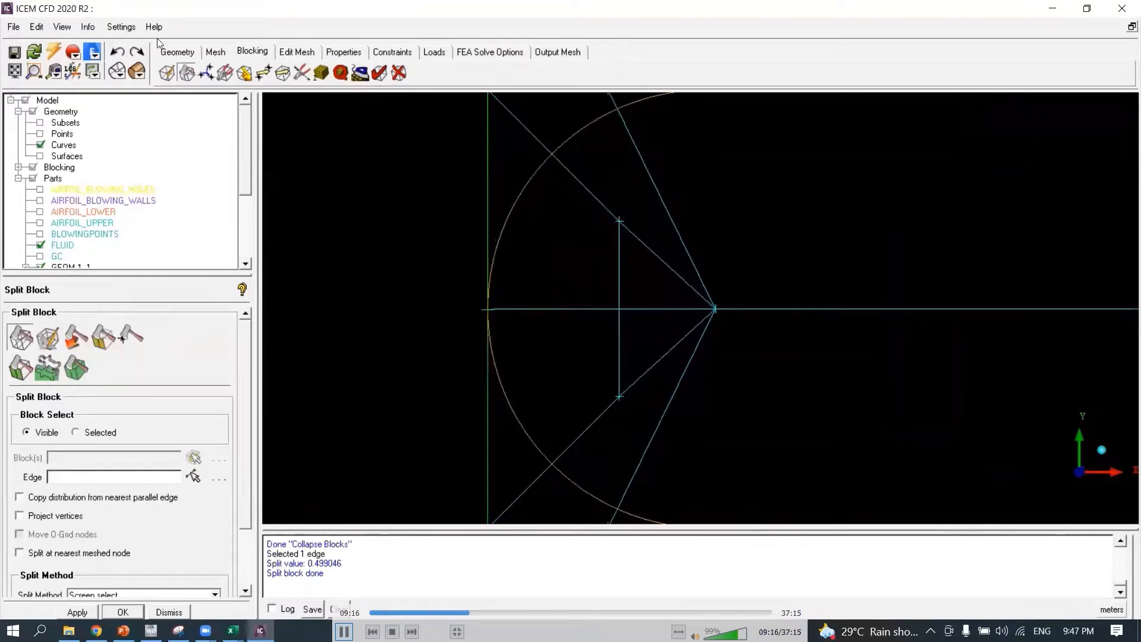
left_click(344, 632)
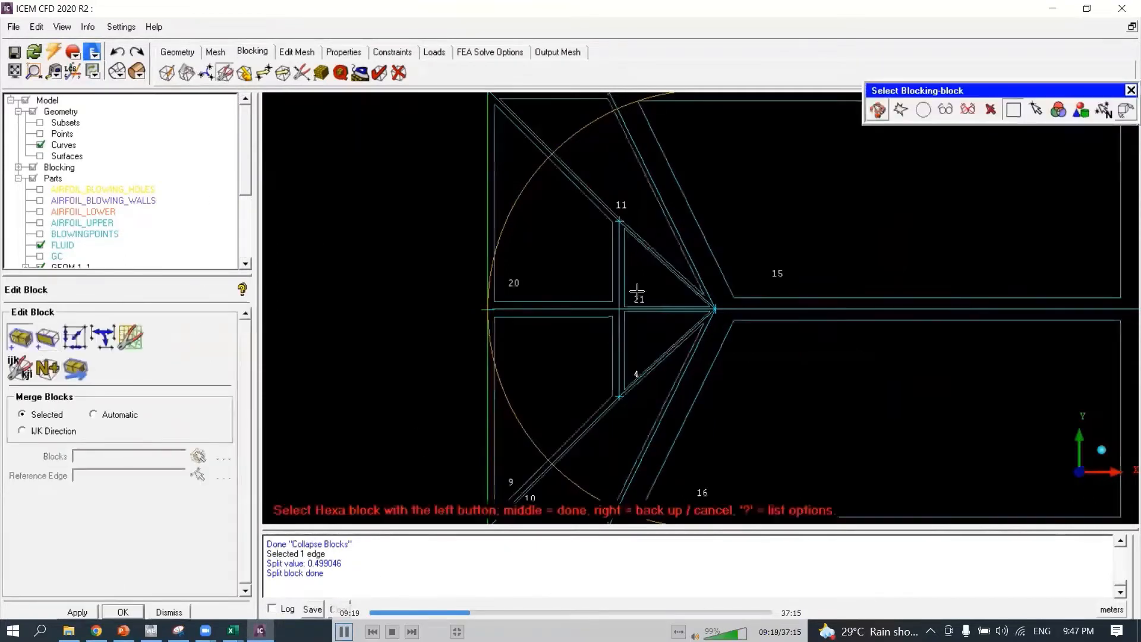
key("space")
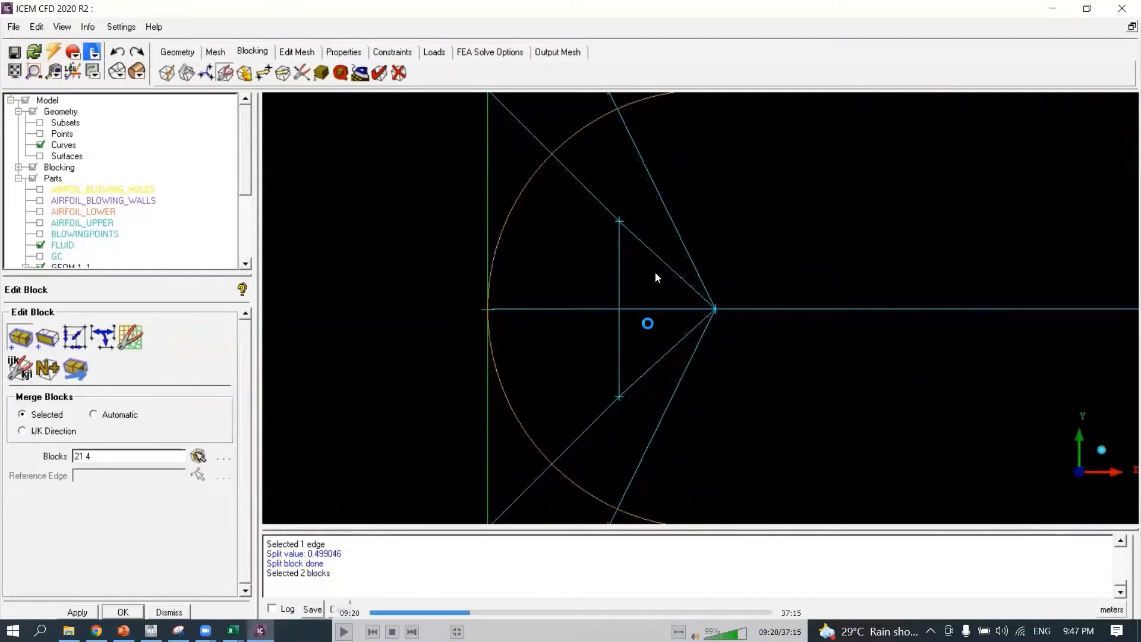
Merge the two selected blocks and create a part named solid from the inner triangular block.
key("space")
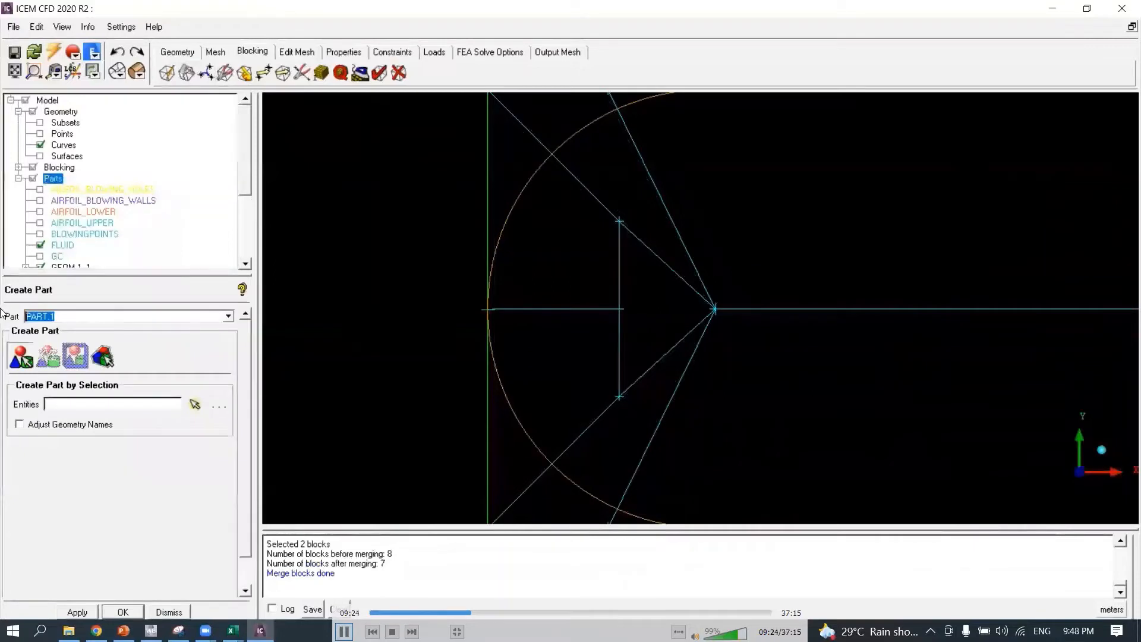
key("space")
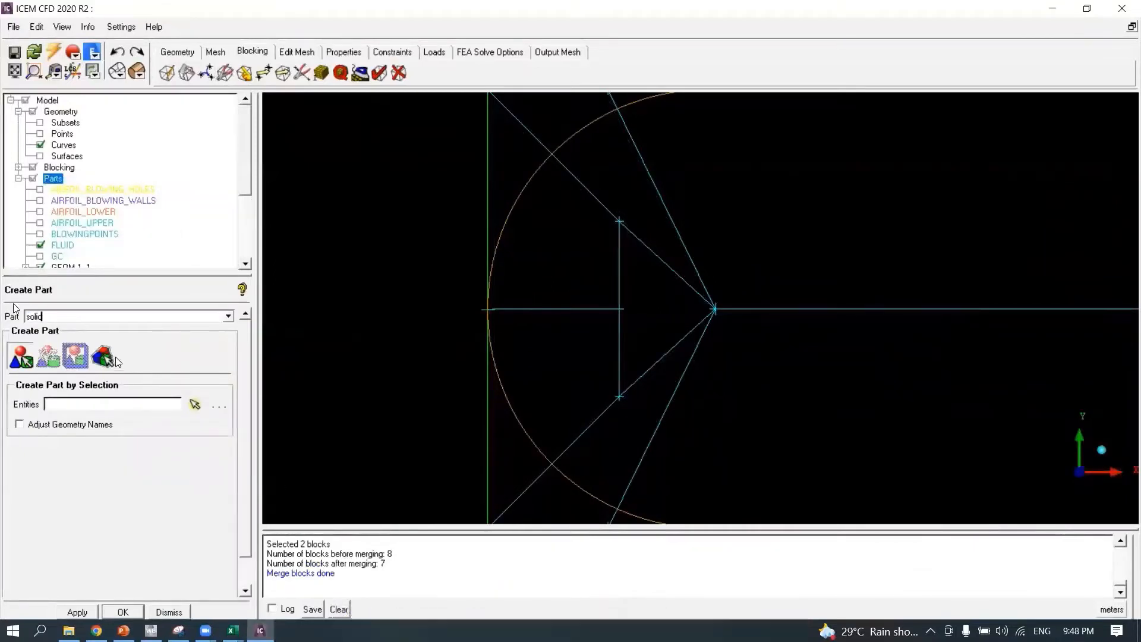
left_click(344, 631)
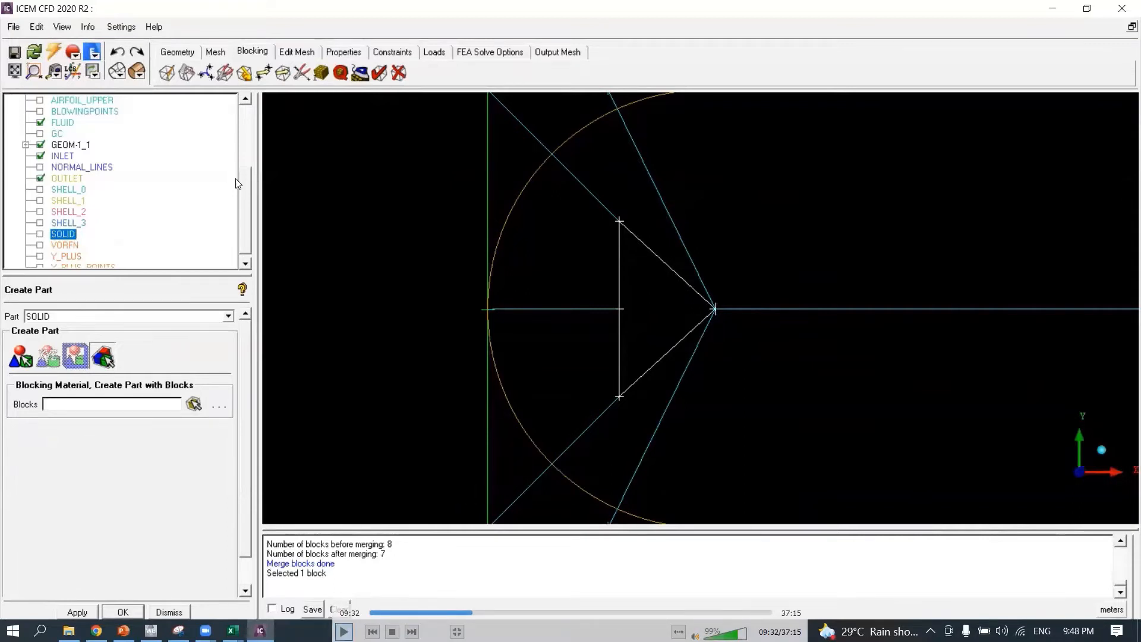
Display the geometry points and associate the outer block's middle front vertex with the foremost point of the inlet arc.
scroll(237, 183, "up", 4)
left_click(40, 134)
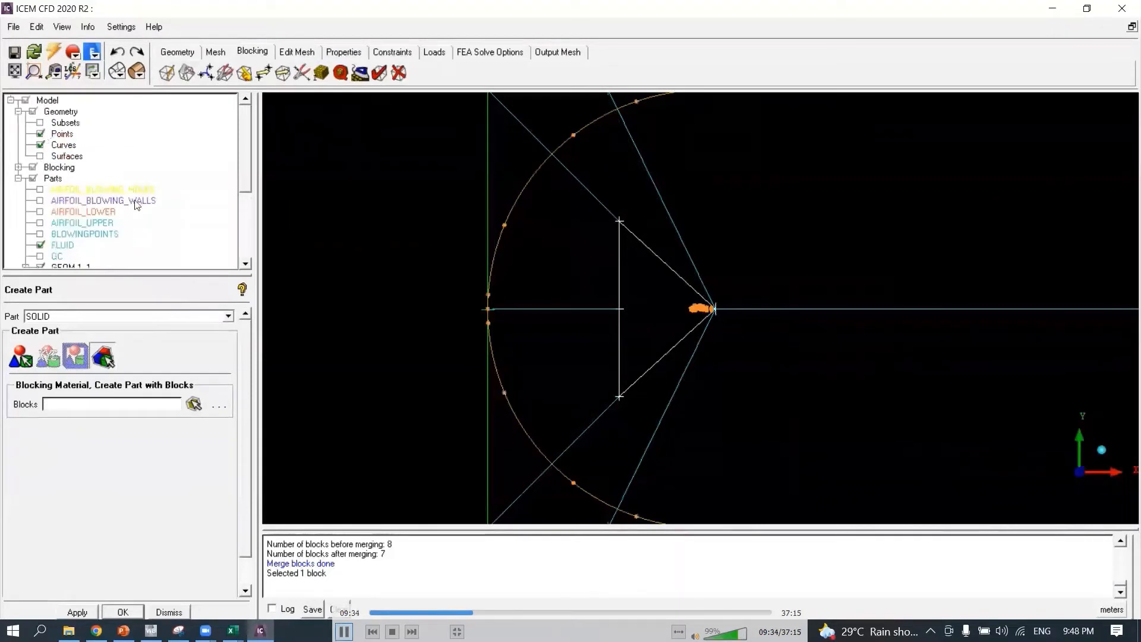
left_click(244, 72)
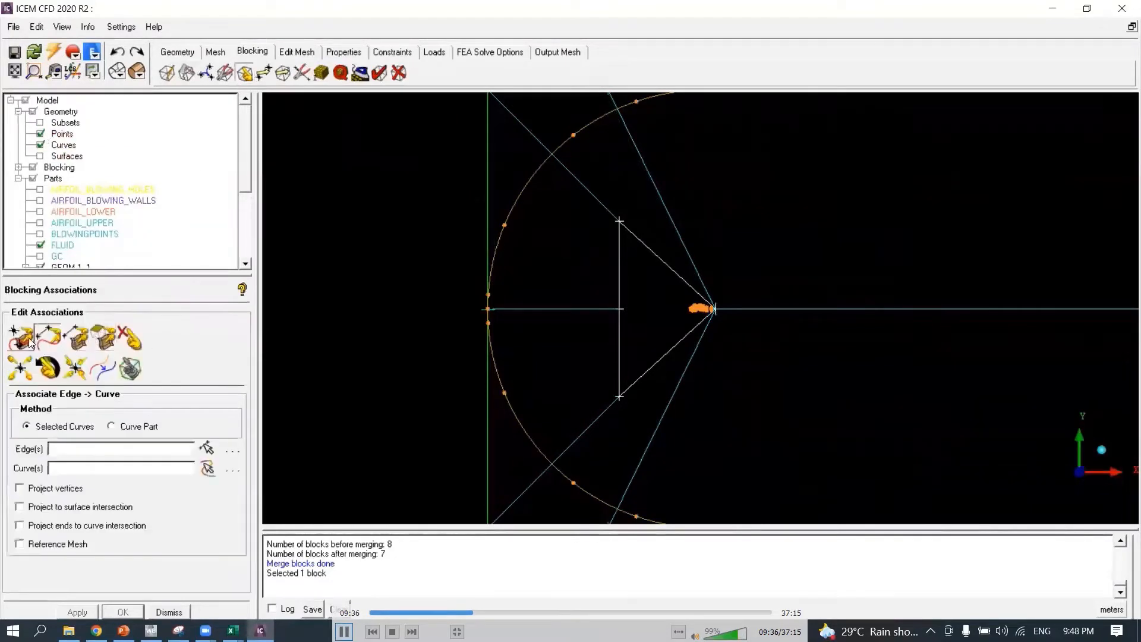
left_click(20, 337)
left_click(489, 313)
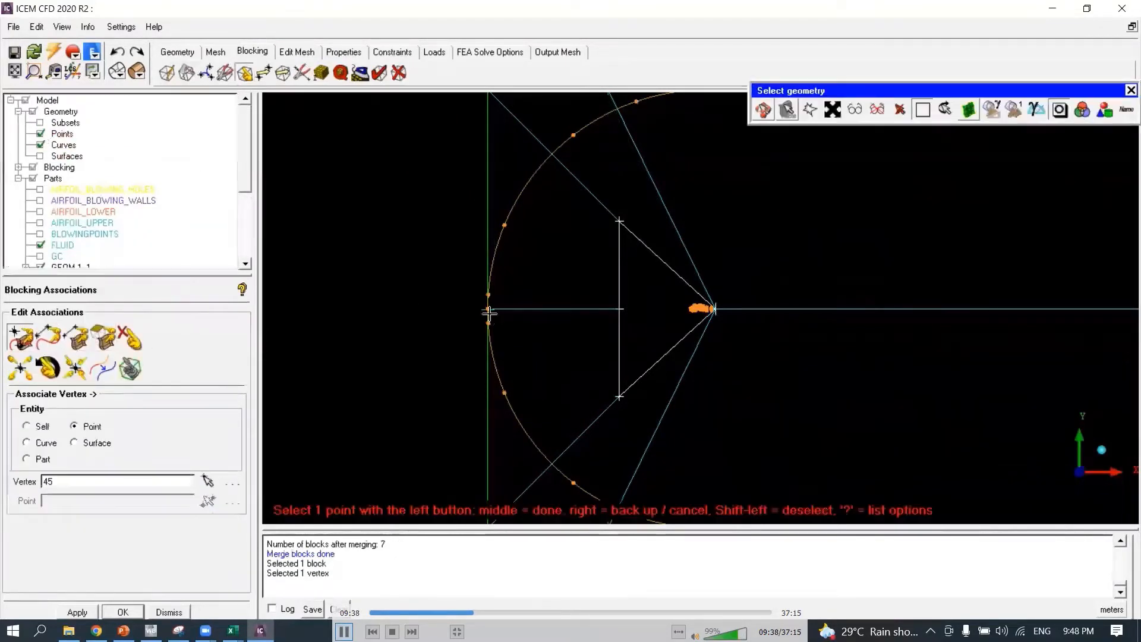
left_click(489, 311)
Associate the block vertices on the upper and lower outer edges with the points where the inlet arc ends.
scroll(635, 285, "down", 5)
left_click(632, 145)
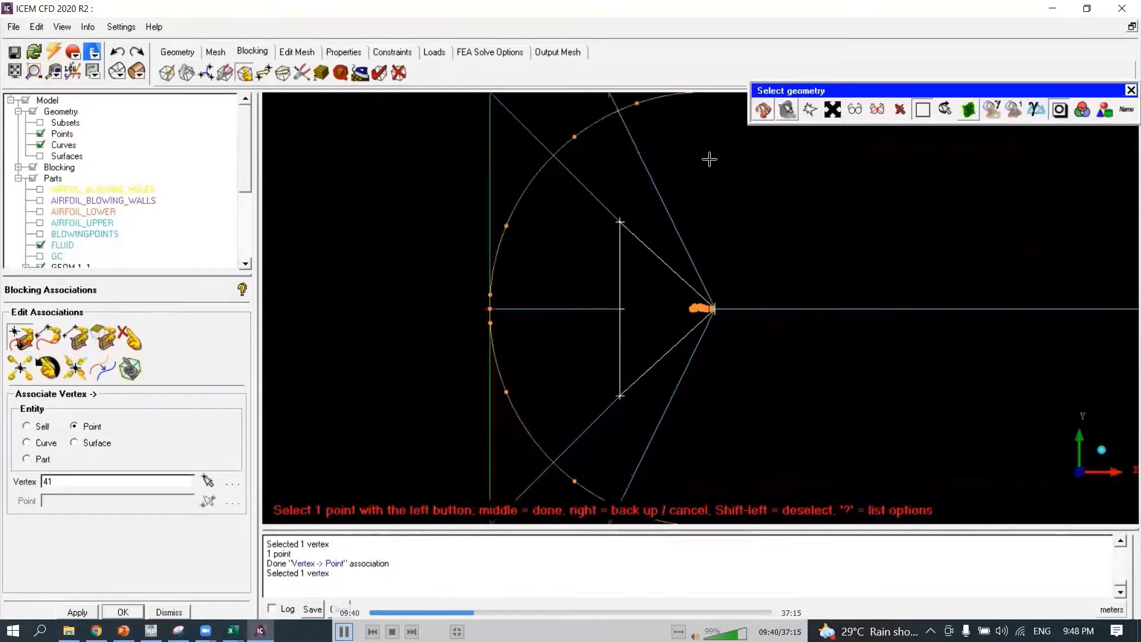
left_click(707, 145)
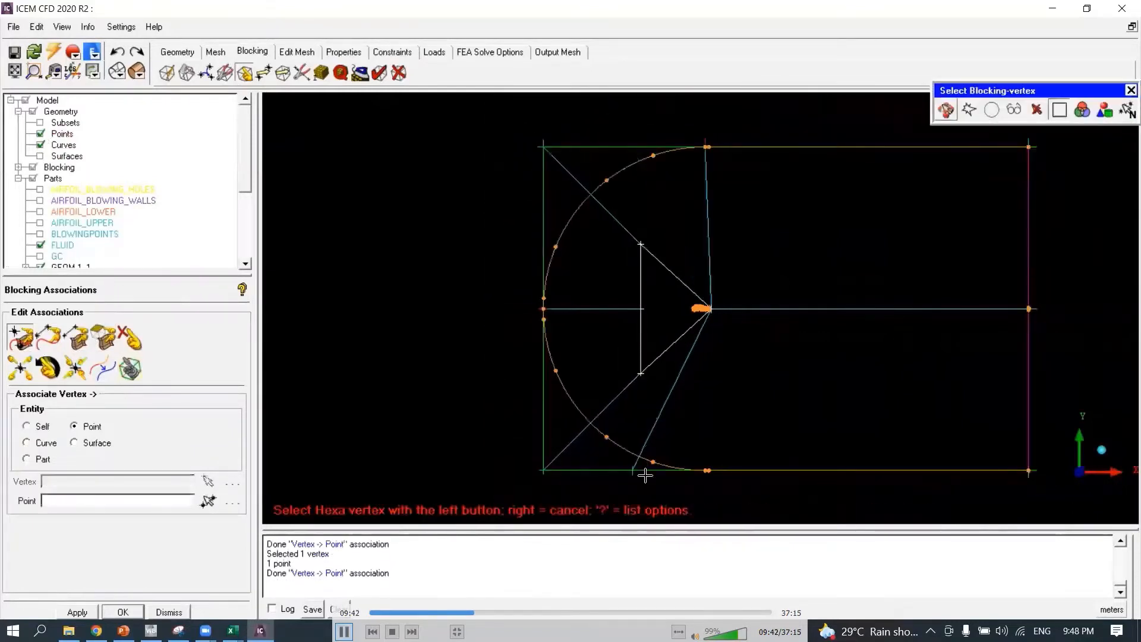
left_click(633, 471)
left_click(707, 470)
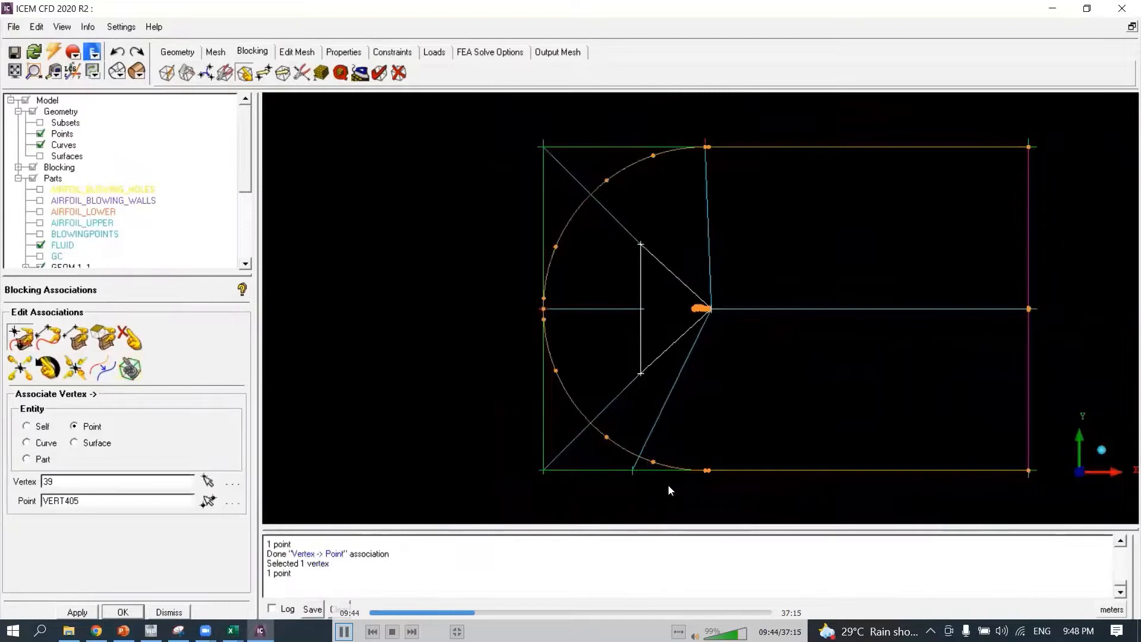
Associate the lower and upper front corner vertices with the points just below and above the inlet arc's foremost point.
left_click(542, 469)
left_click(545, 325)
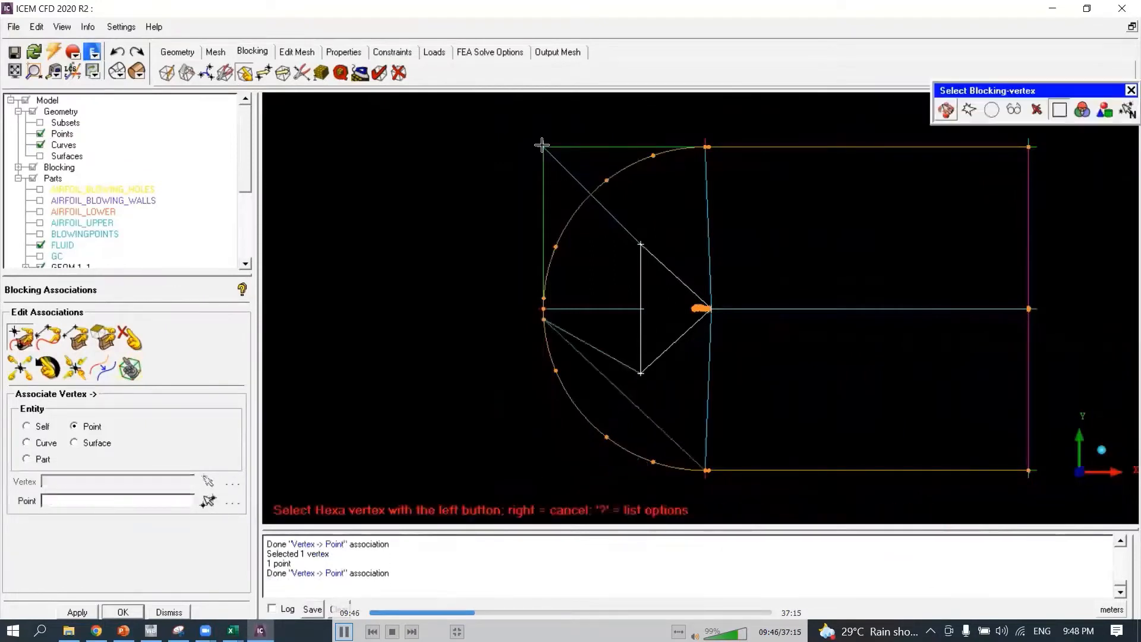
left_click(543, 146)
key("space")
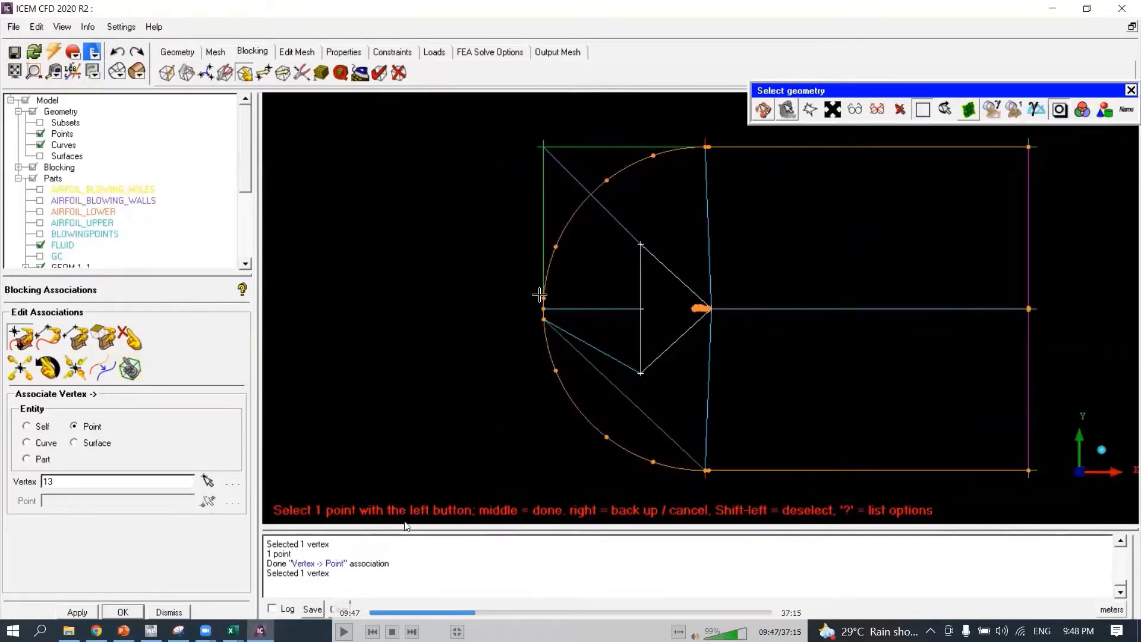
left_click(541, 297)
Display the NORMAL_LINES, AIRFOIL_LOWER and AIRFOIL_UPPER parts.
scroll(719, 319, "up", 3)
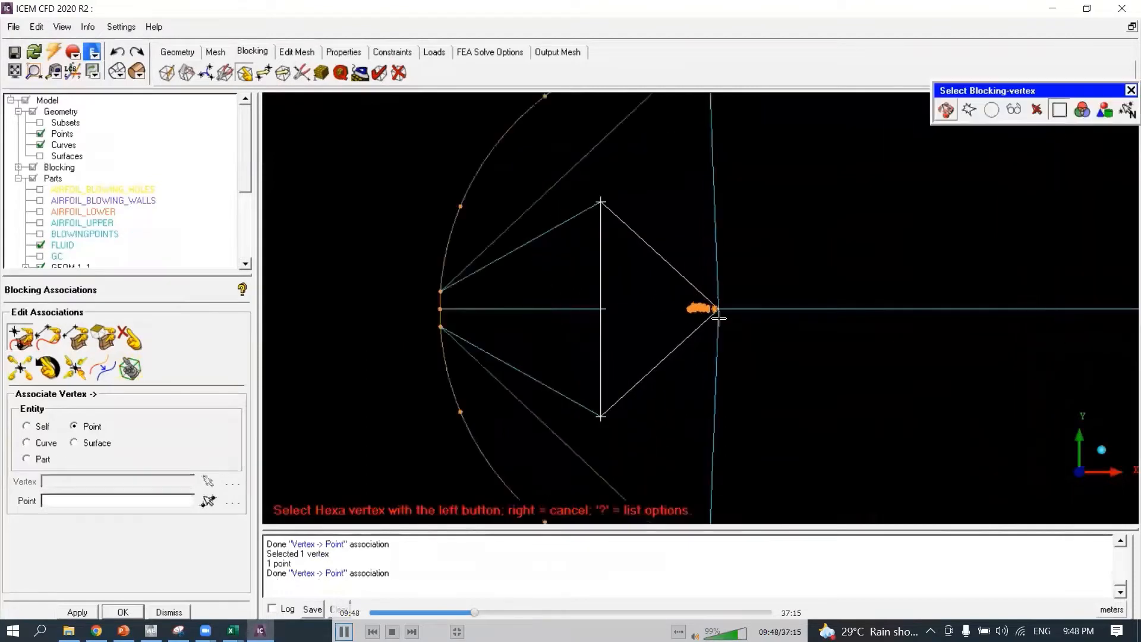
scroll(665, 337, "up", 5)
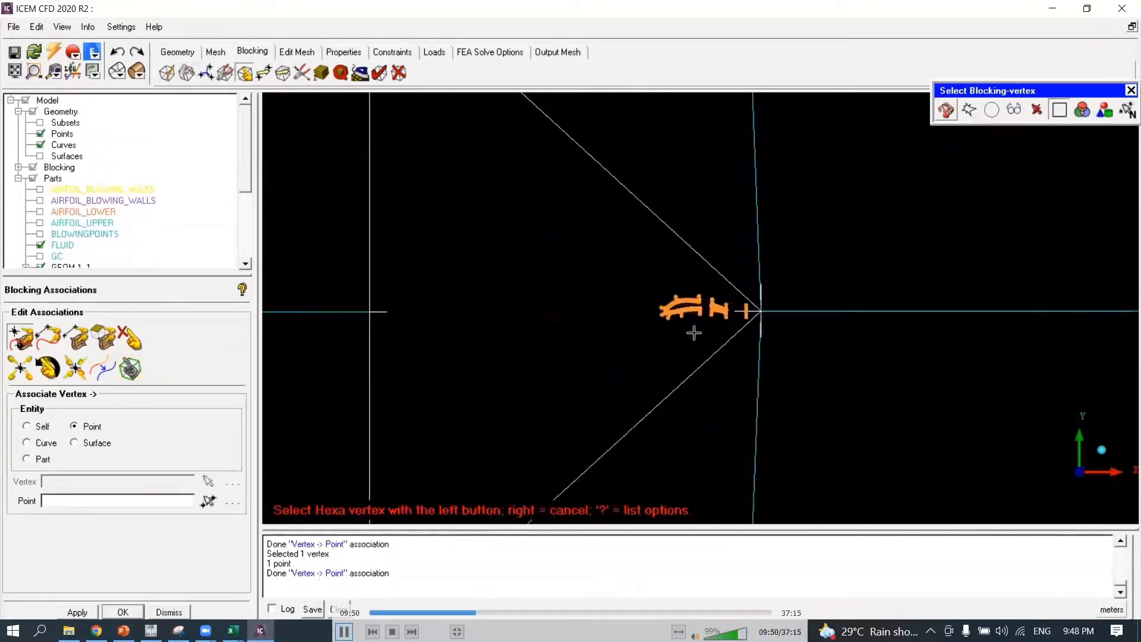
scroll(675, 346, "up", 5)
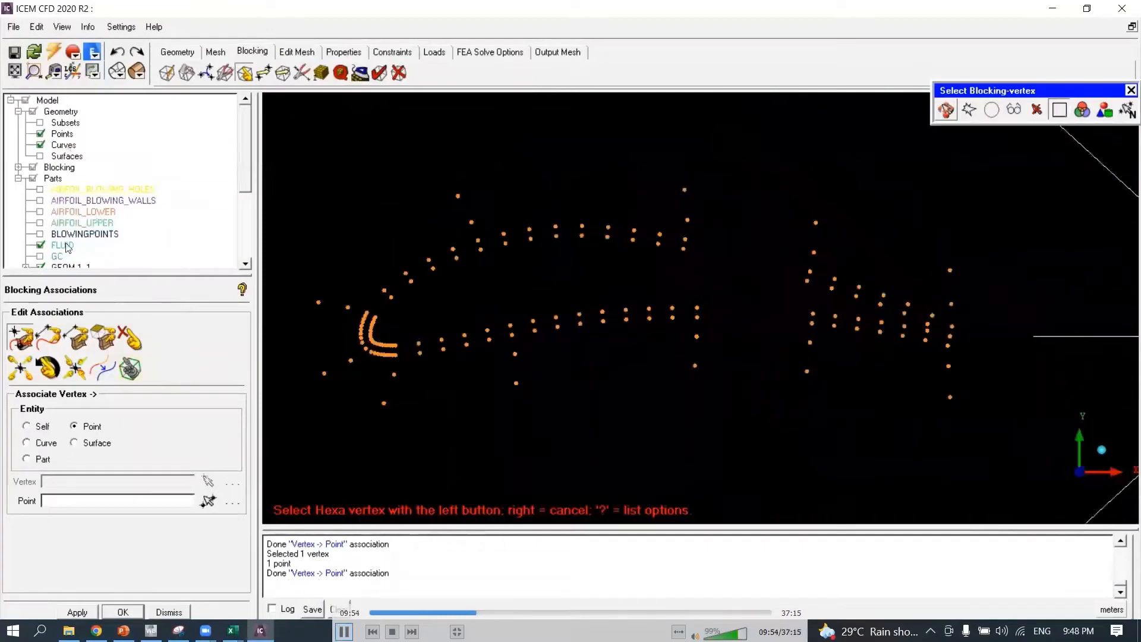
left_click_drag(247, 173, 253, 201)
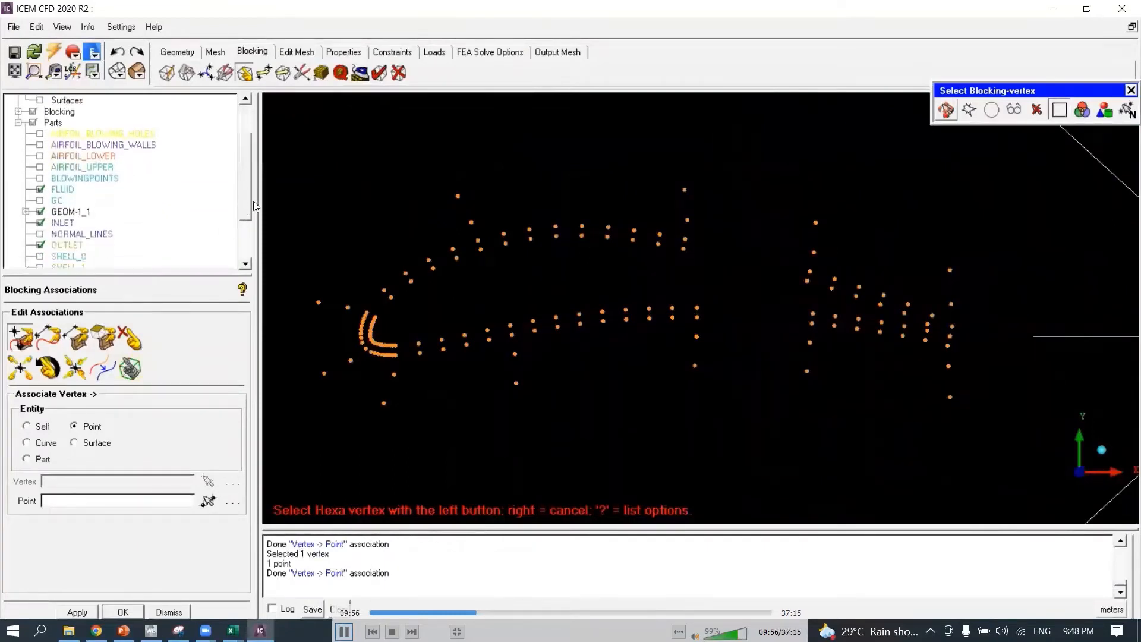
left_click(41, 234)
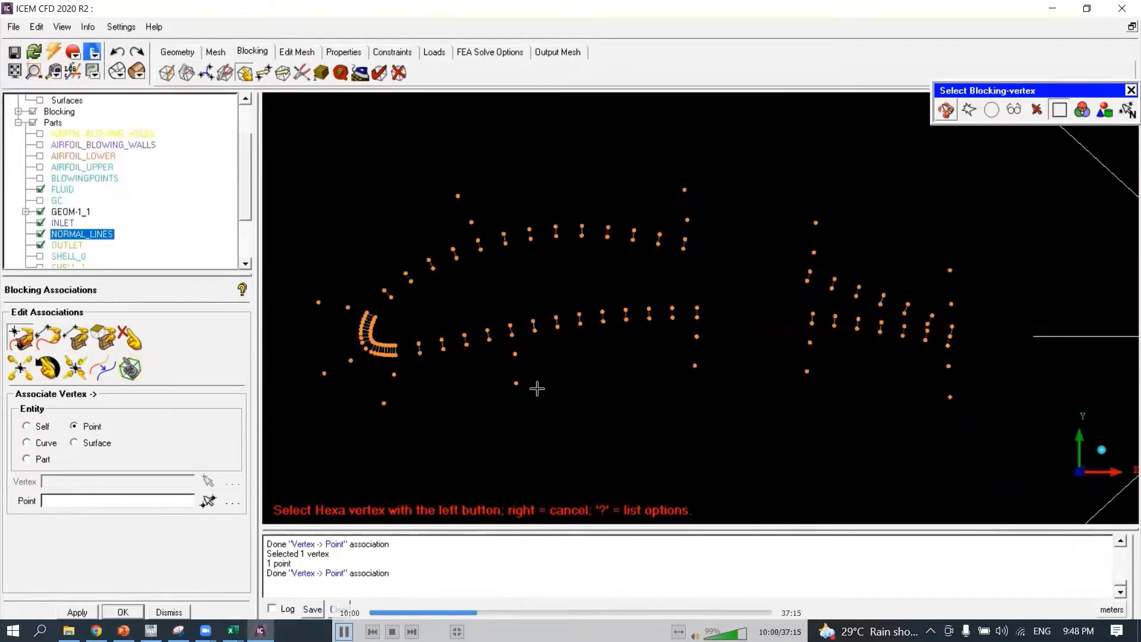
left_click(40, 156)
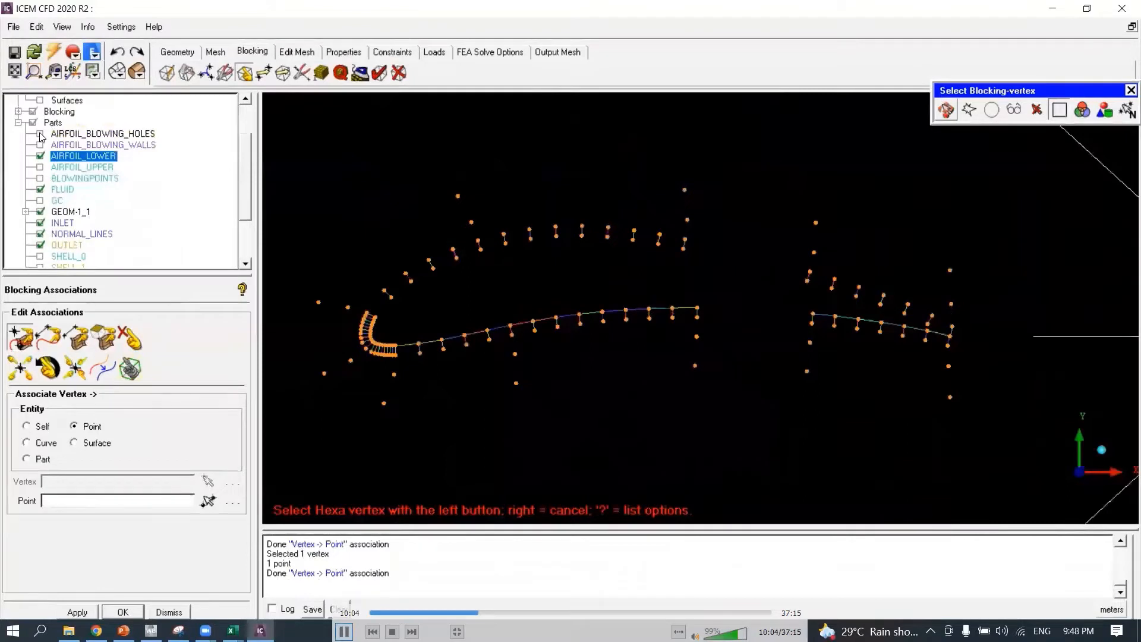
left_click(40, 167)
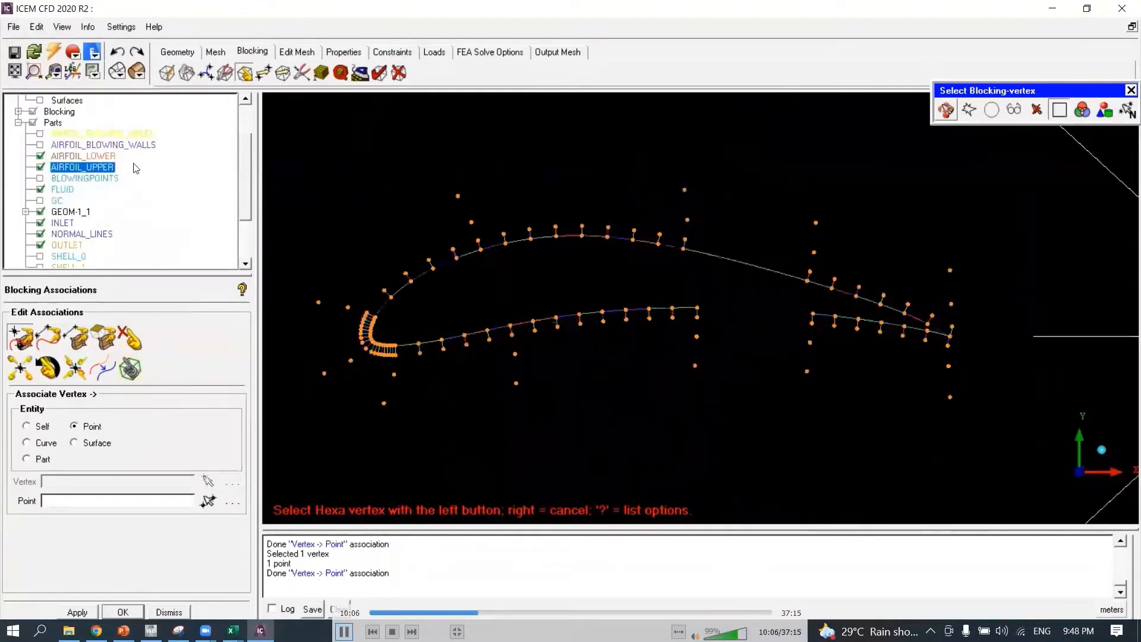
scroll(242, 161, "up", 2)
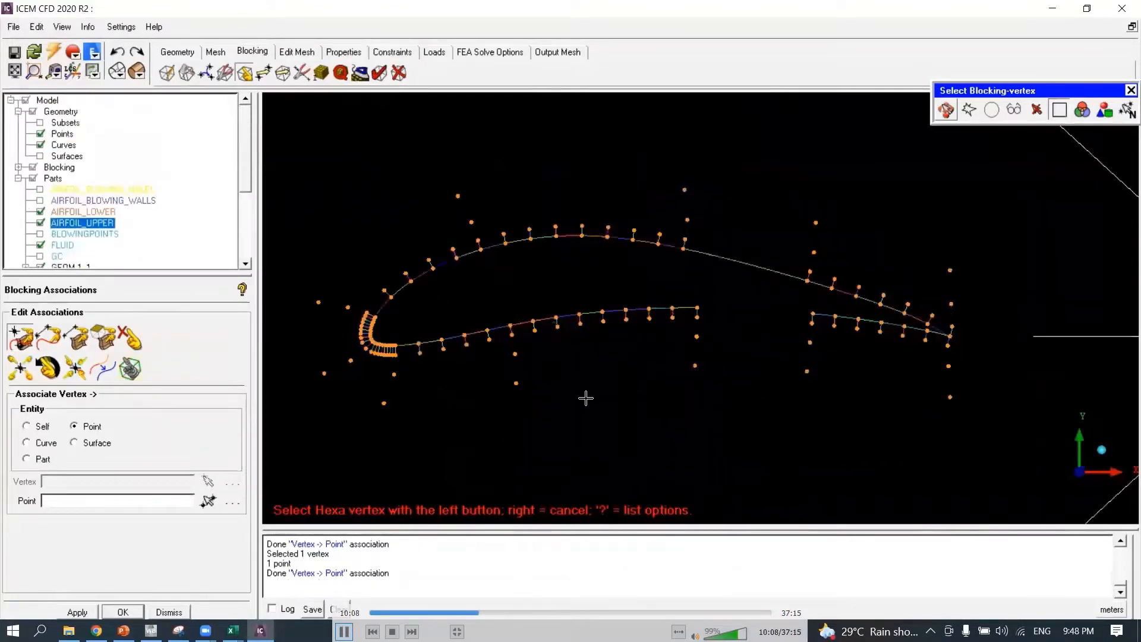
Restart the vertex selection and associate the solid block's middle front vertex with the airfoil's leading-edge point.
scroll(586, 399, "down", 5)
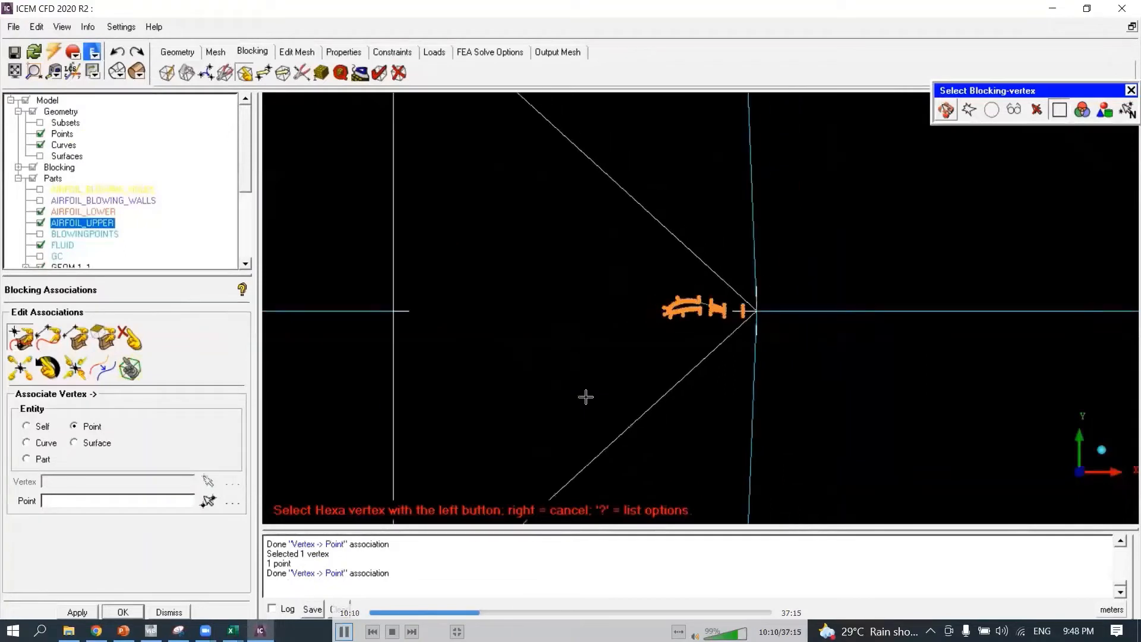
scroll(586, 397, "down", 3)
right_click(586, 397)
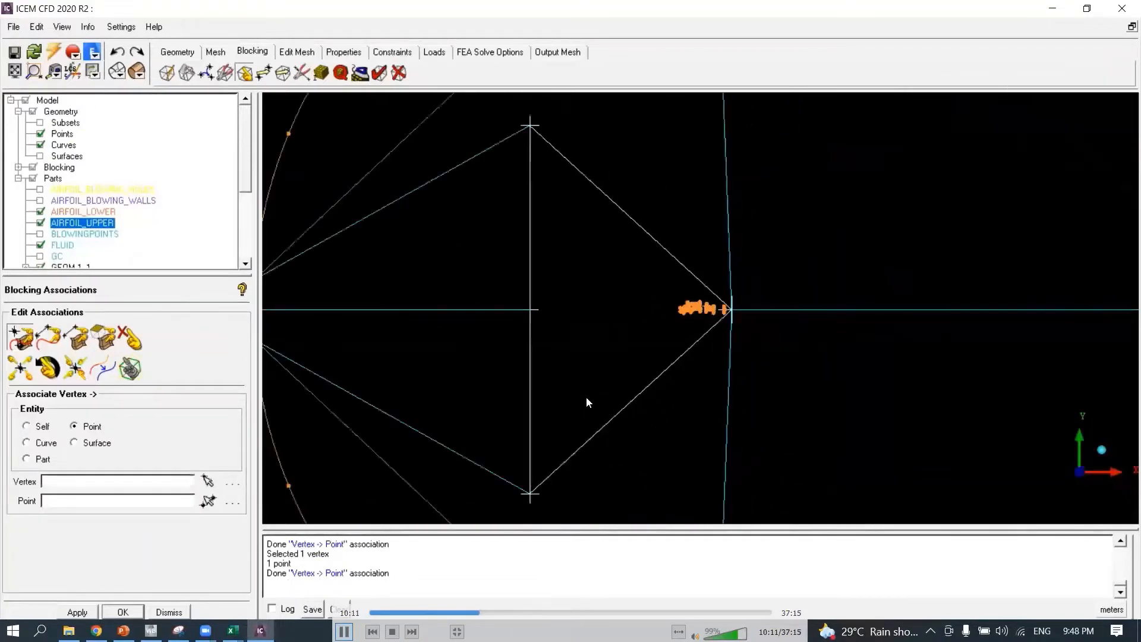
left_click(207, 480)
left_click(607, 313)
scroll(644, 327, "up", 8)
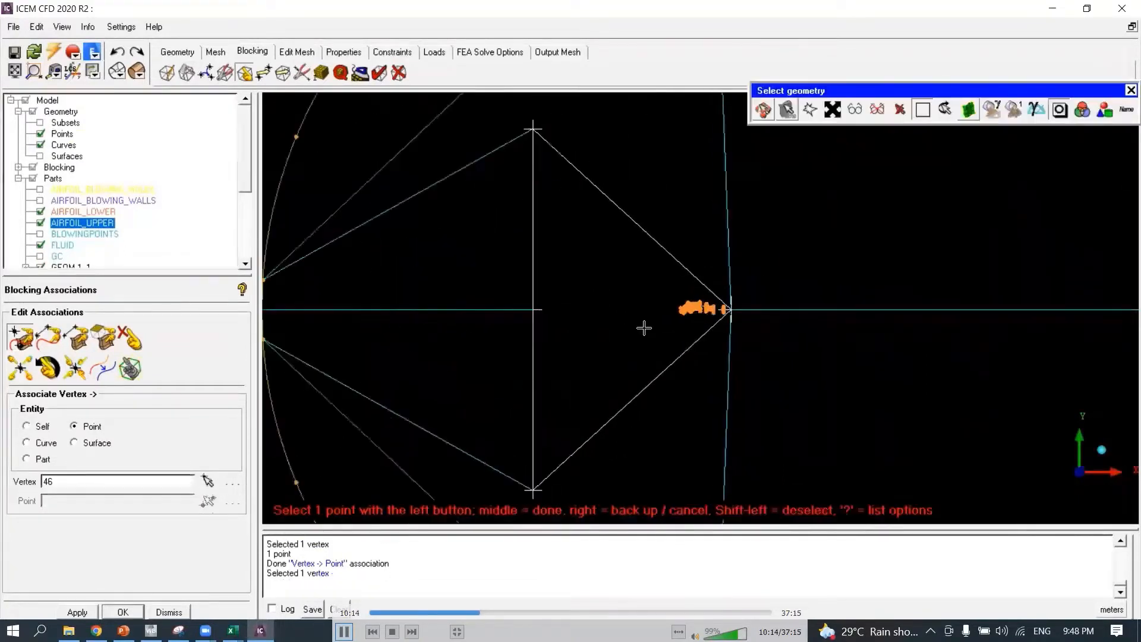
scroll(625, 341, "up", 10)
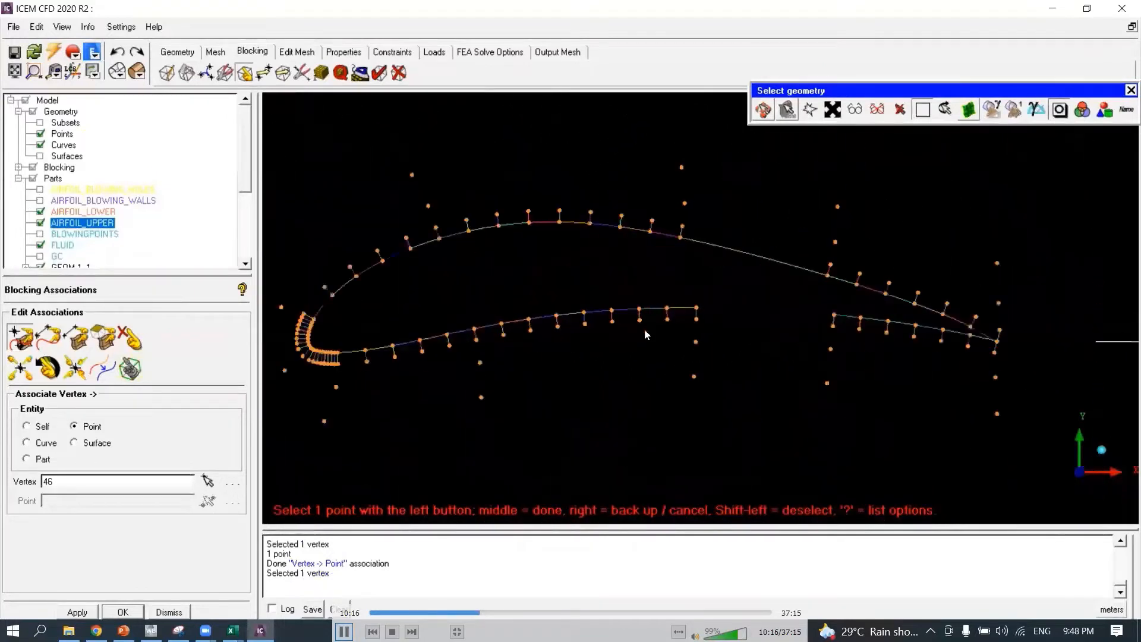
scroll(620, 336, "up", 3)
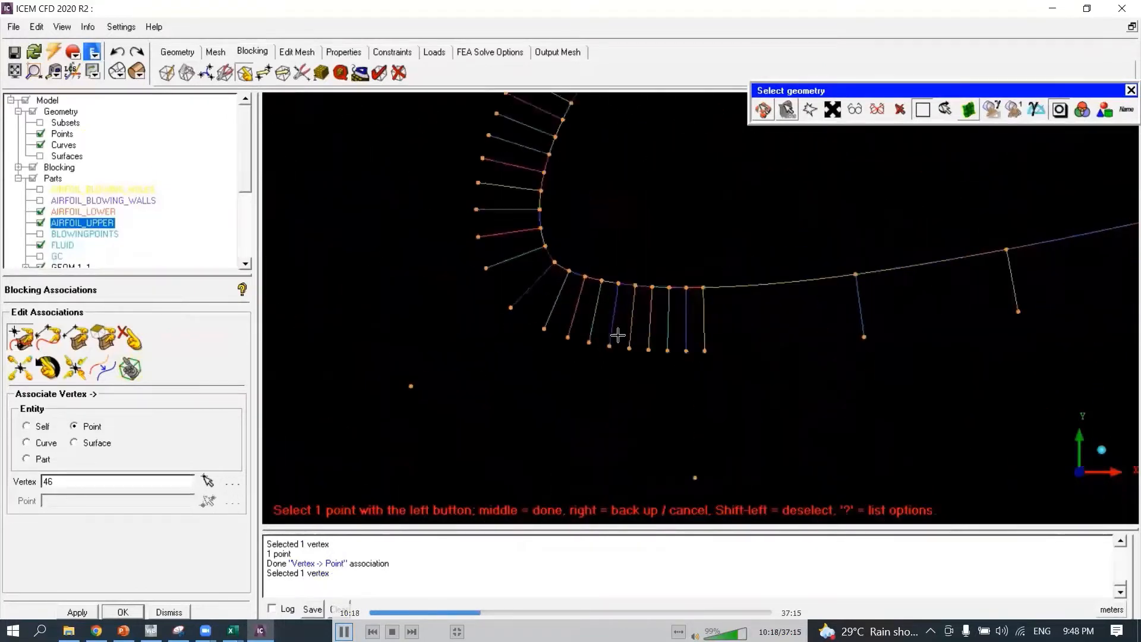
left_click(559, 263)
Associate the solid block's lower front vertex with the lower airfoil point where the dense leading-edge normal lines end.
scroll(623, 373, "down", 5)
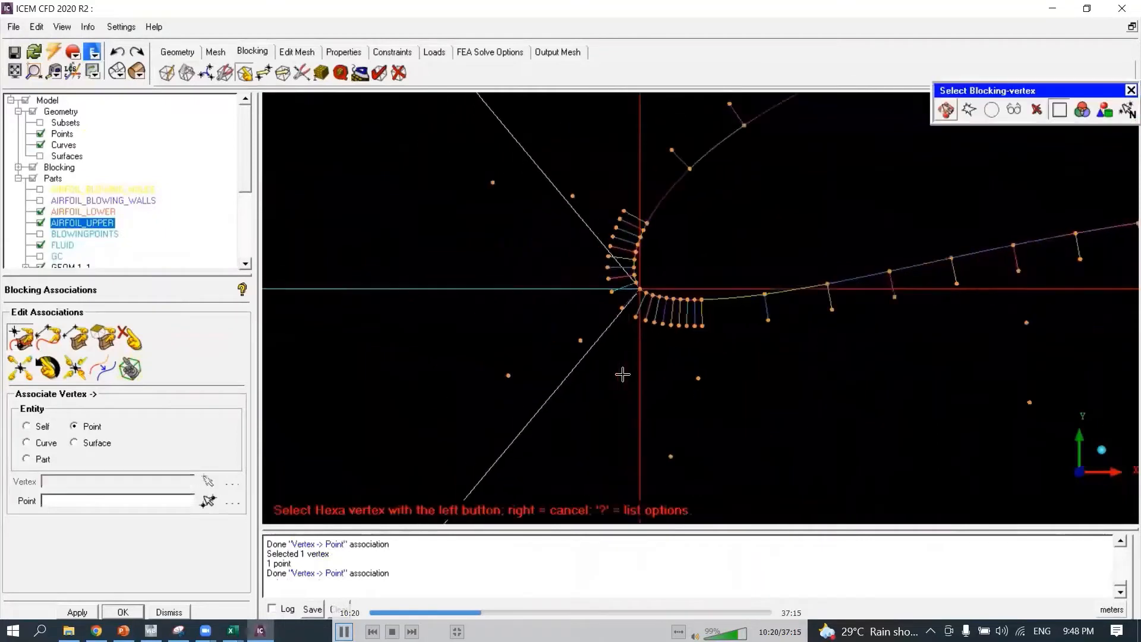
scroll(622, 374, "down", 8)
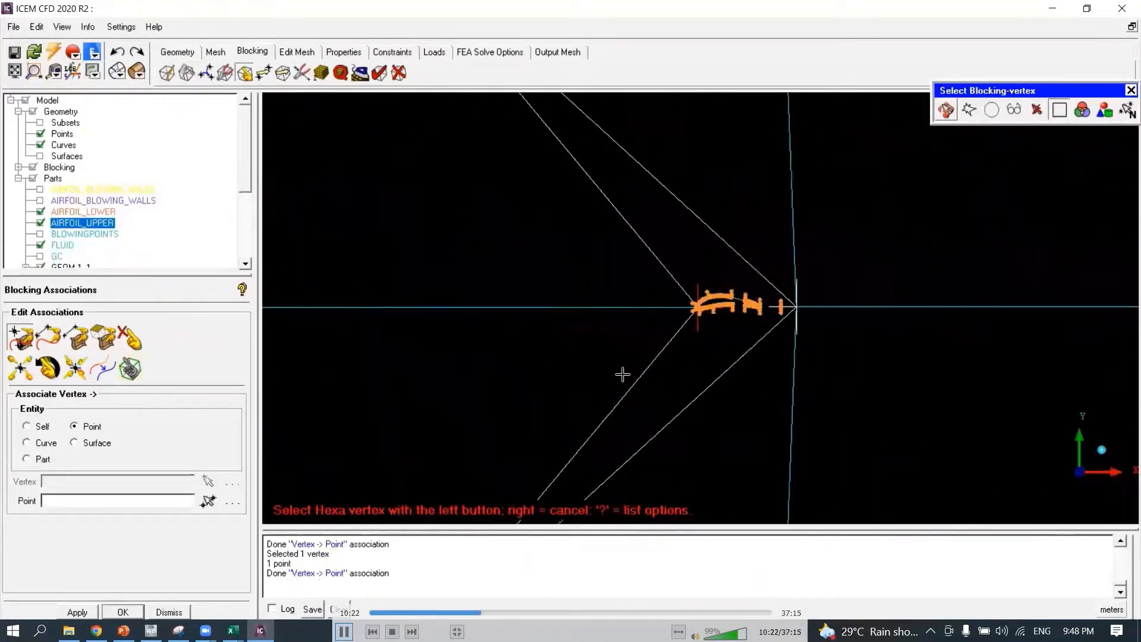
scroll(622, 373, "down", 2)
left_click(582, 462)
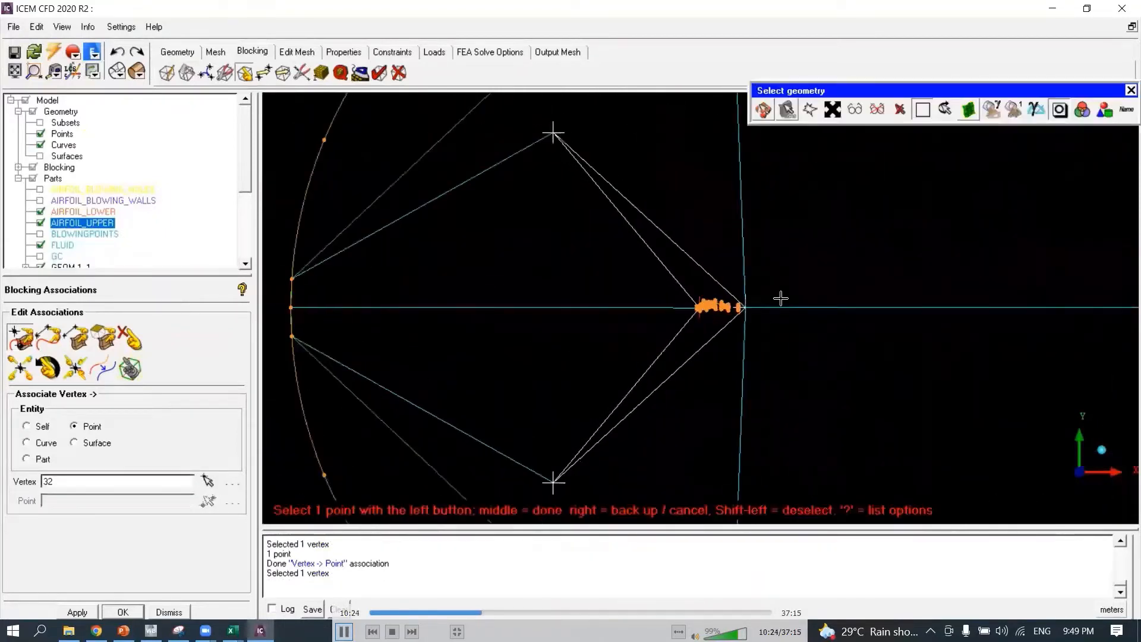
scroll(713, 336, "up", 8)
scroll(726, 332, "up", 8)
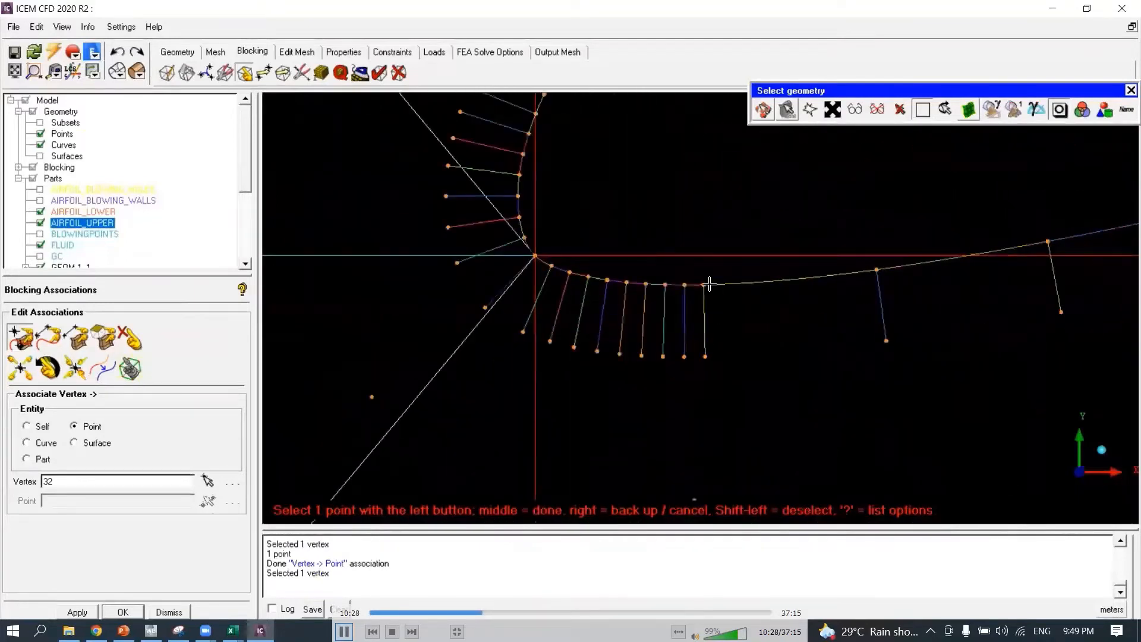
left_click(710, 284)
Associate the solid block's upper front vertex with the upper airfoil point where the dense leading-edge normal lines end.
scroll(710, 284, "down", 8)
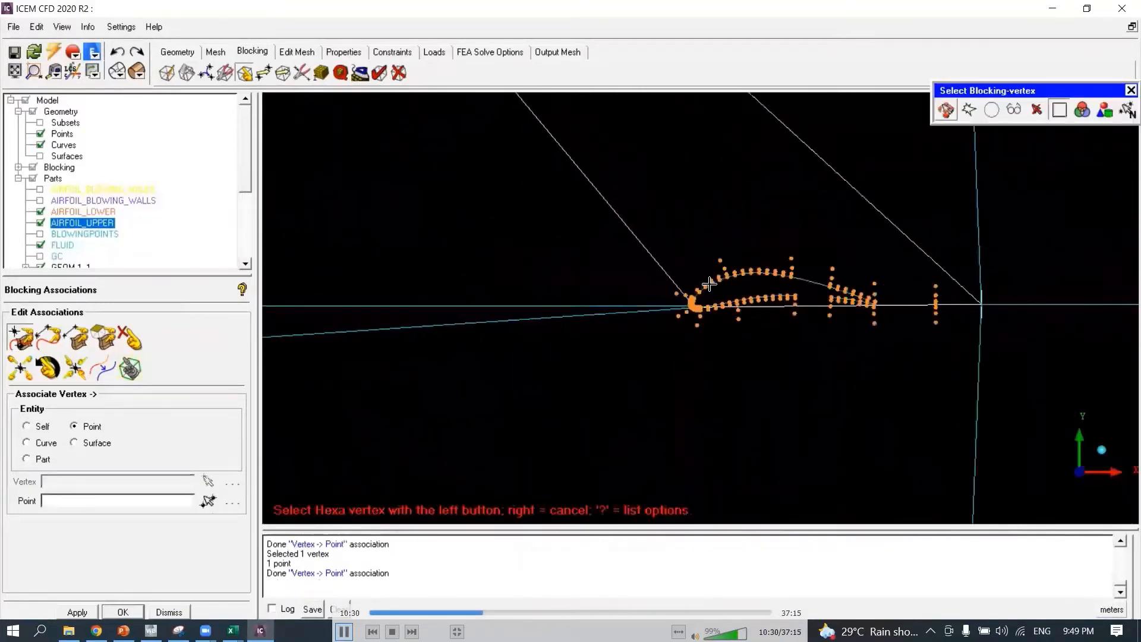
scroll(710, 284, "down", 8)
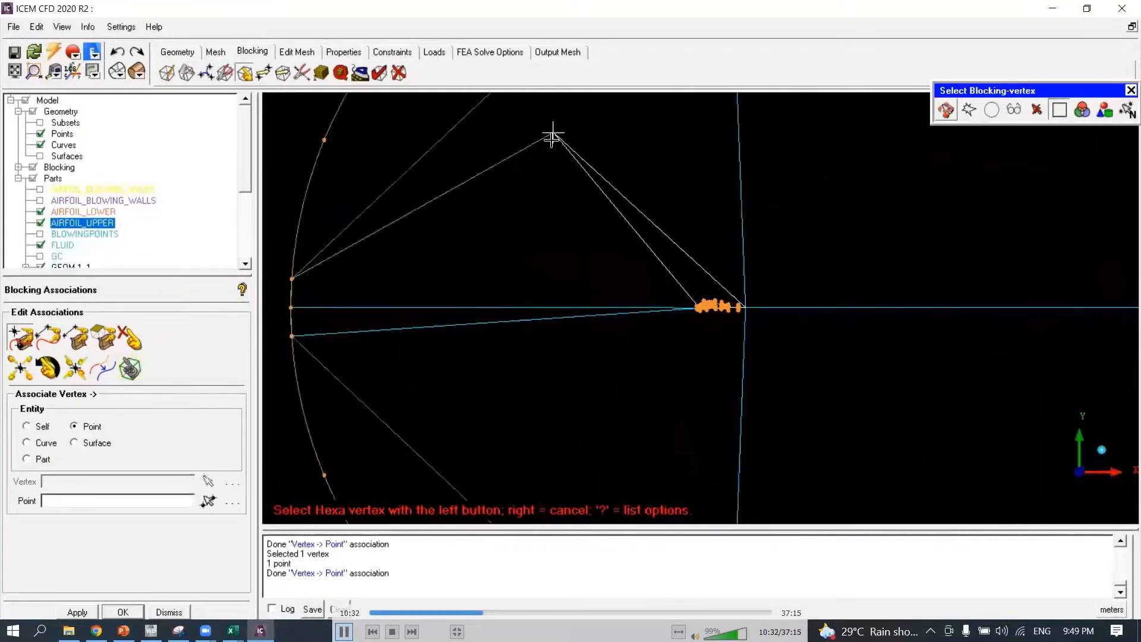
left_click(552, 136)
scroll(757, 357, "up", 6)
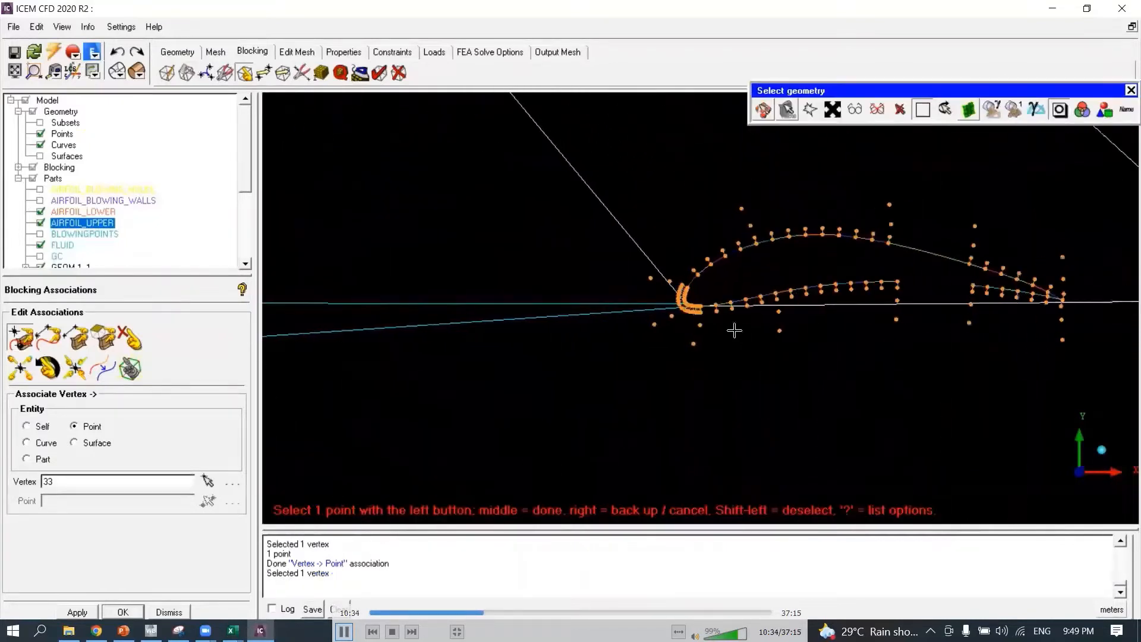
scroll(687, 283, "up", 8)
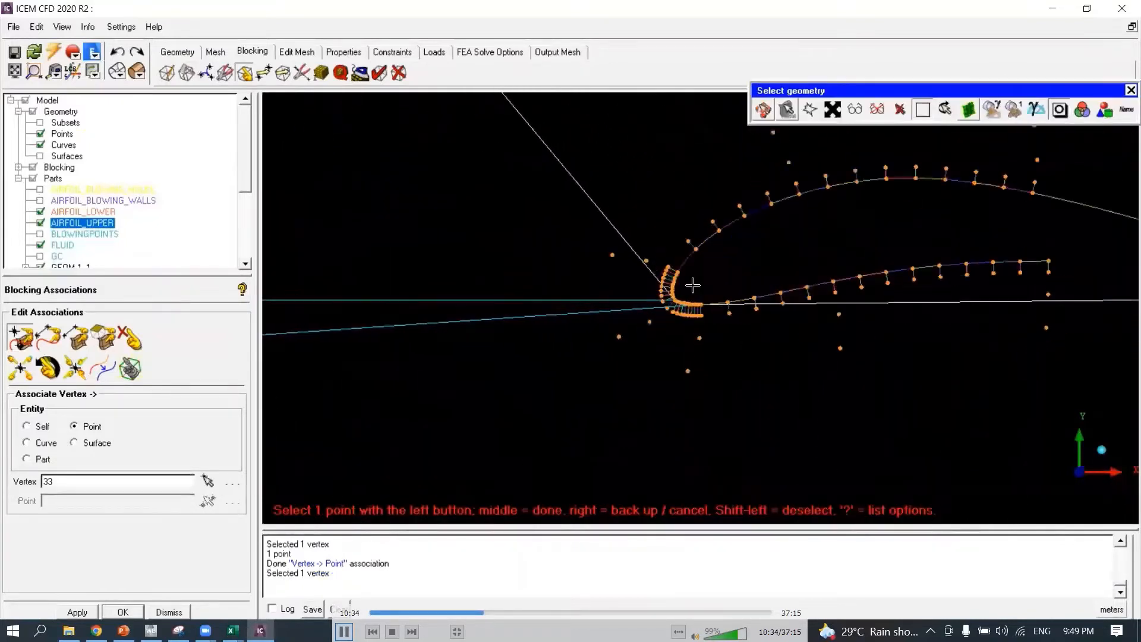
left_click(613, 161)
Associate the solid block's rear vertex with the airfoil's trailing-edge point and end the vertex association.
scroll(705, 258, "down", 6)
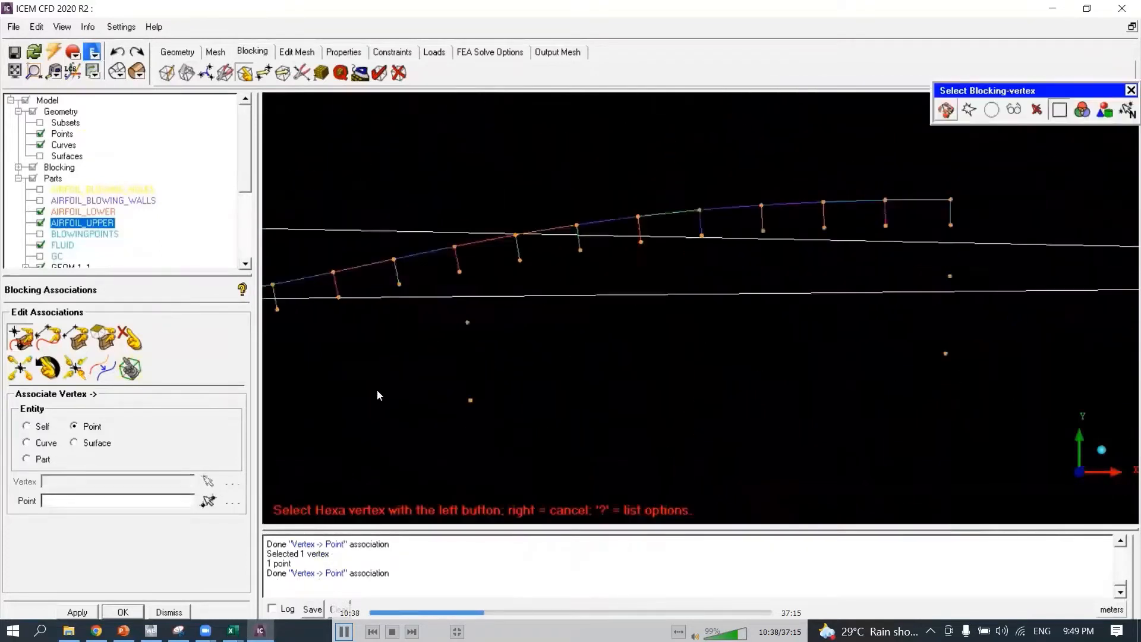
scroll(821, 361, "down", 6)
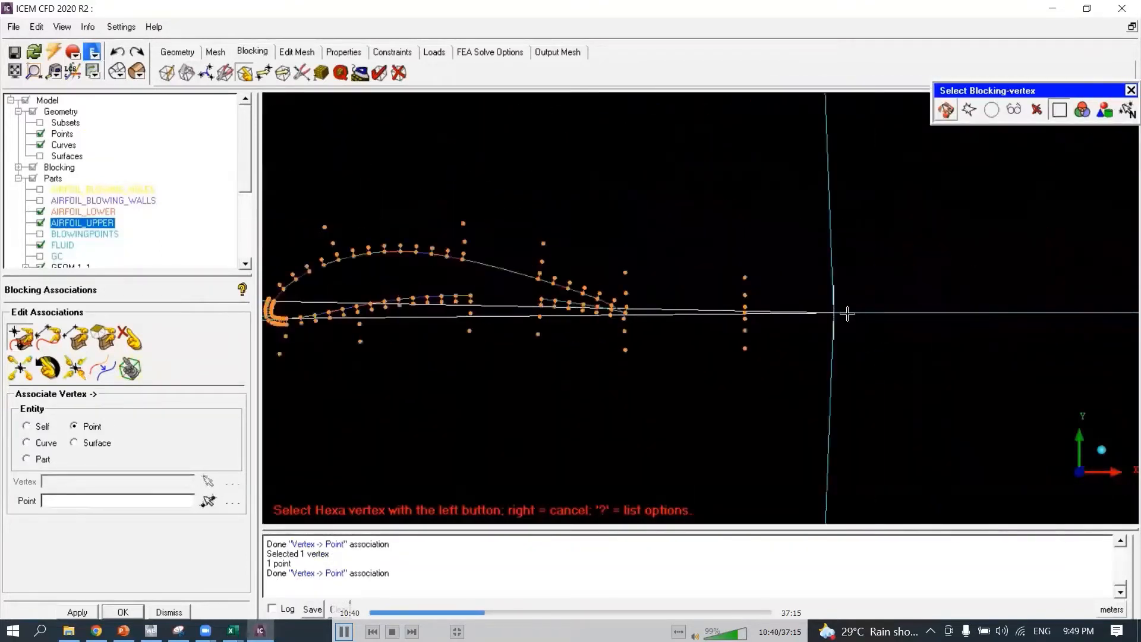
left_click(687, 327)
scroll(687, 333, "up", 10)
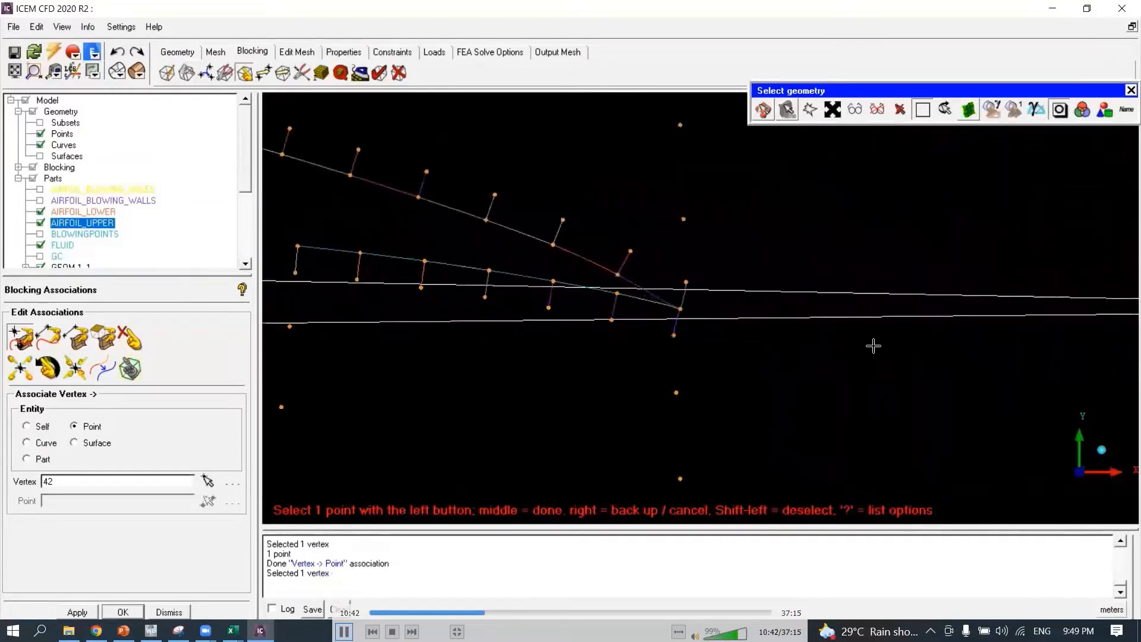
scroll(707, 344, "up", 2)
left_click(660, 312)
scroll(698, 385, "down", 4)
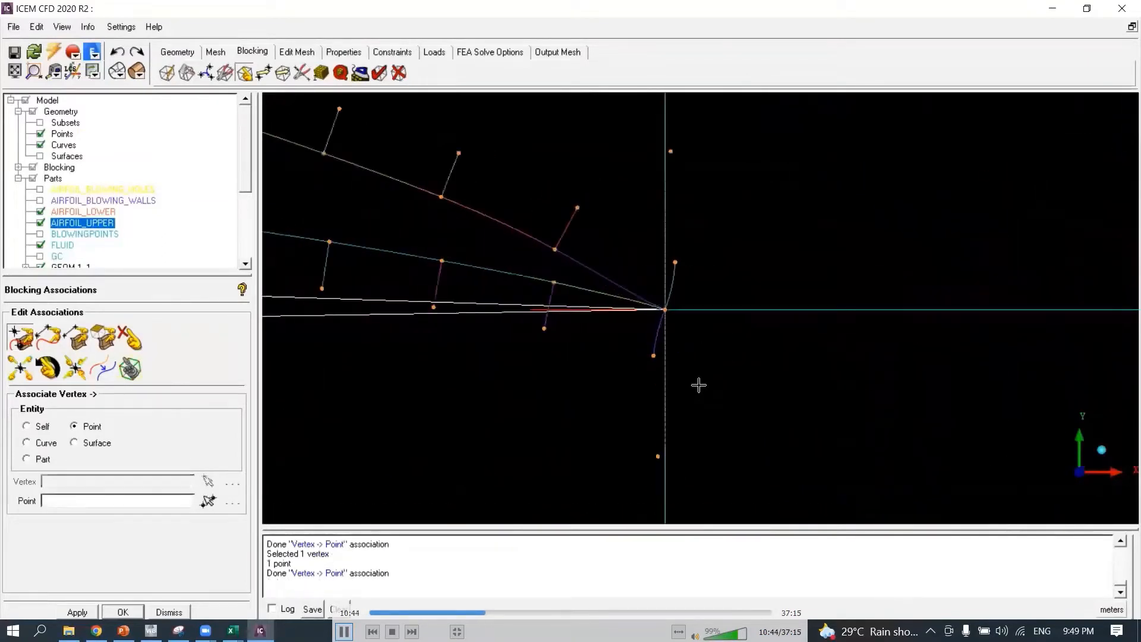
middle_click(700, 385)
Split the wake blocks across the centreline edge at the column of points just behind the trailing edge.
scroll(700, 387, "down", 3)
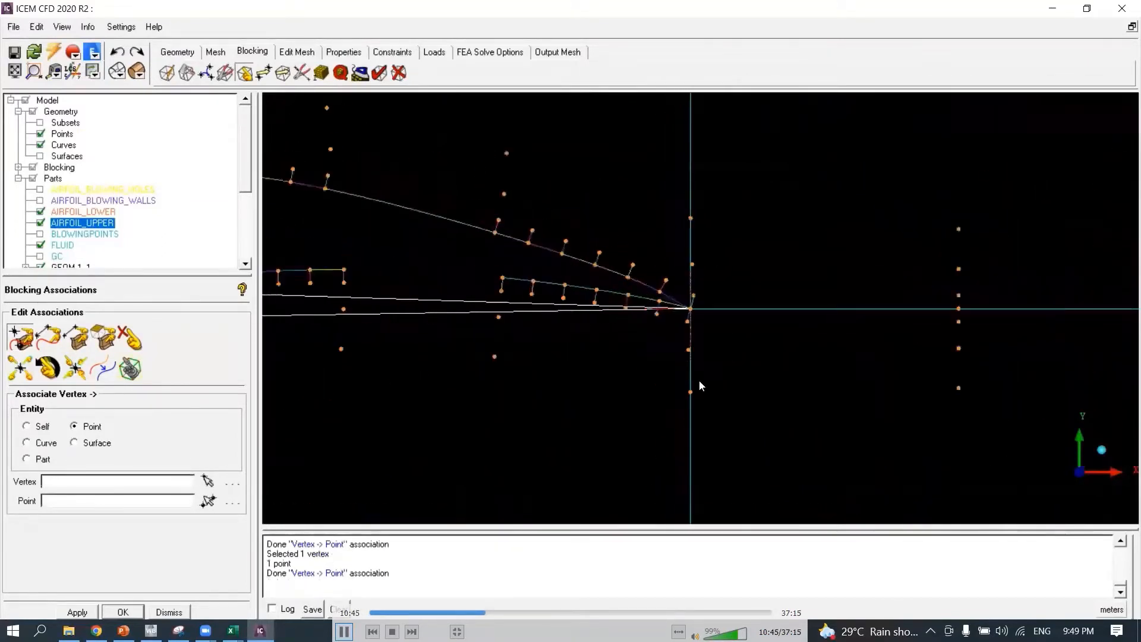
left_click(185, 74)
left_click(22, 340)
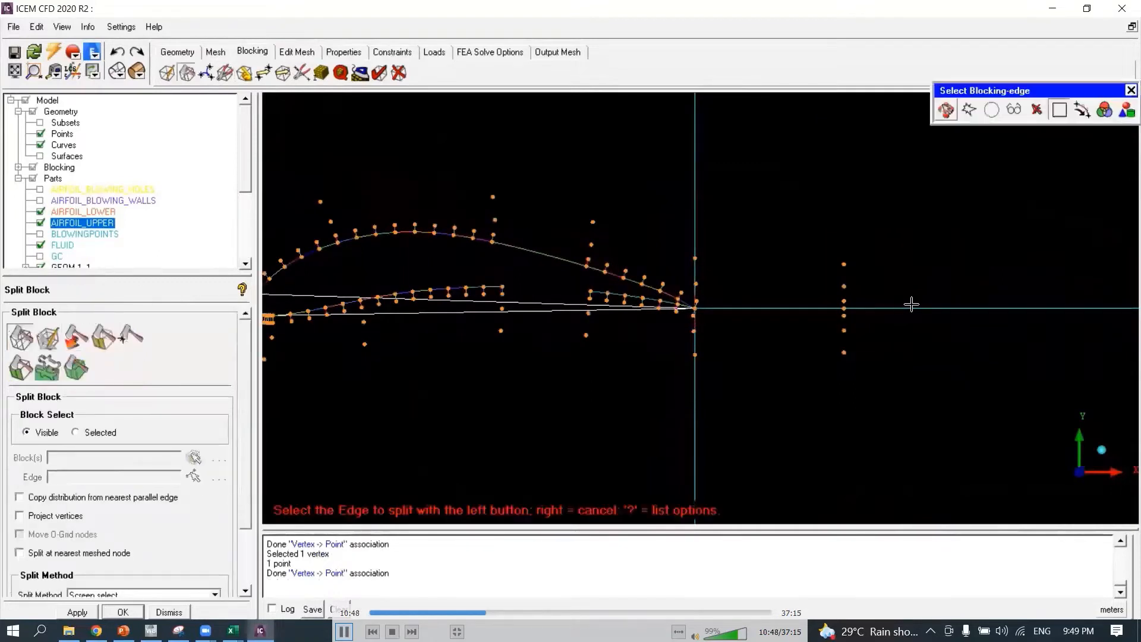
left_click(909, 306)
middle_click(845, 375)
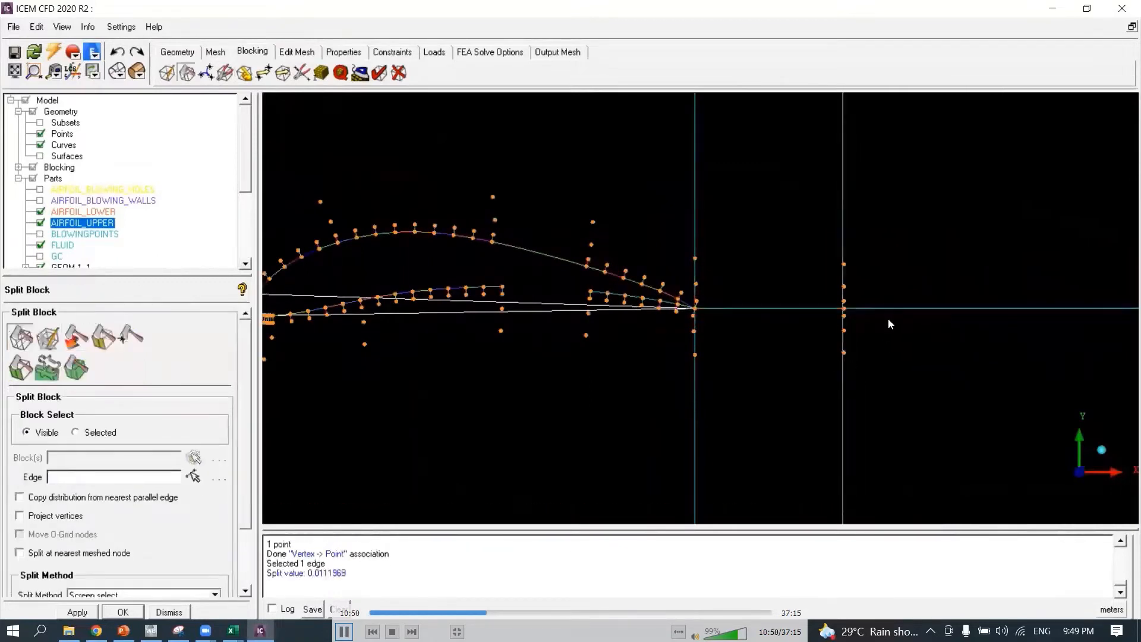
scroll(889, 318, "up", 3)
right_click(889, 318)
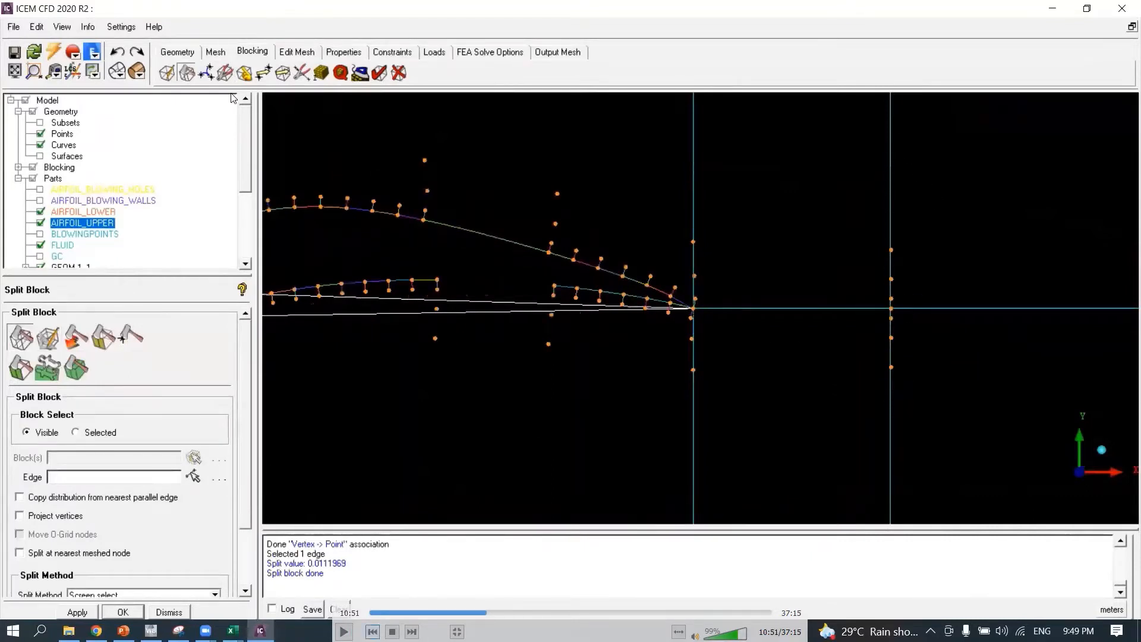
Associate the new split's centreline vertex with the wake point on the line behind the trailing edge.
left_click(245, 73)
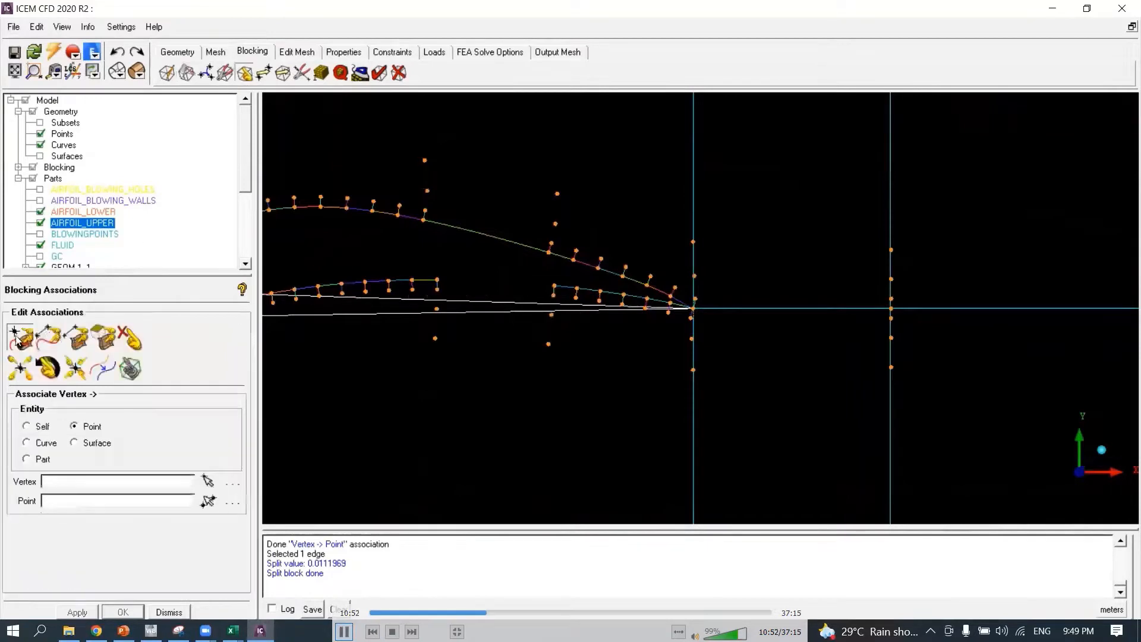
scroll(927, 357, "up", 2)
left_click(1036, 307)
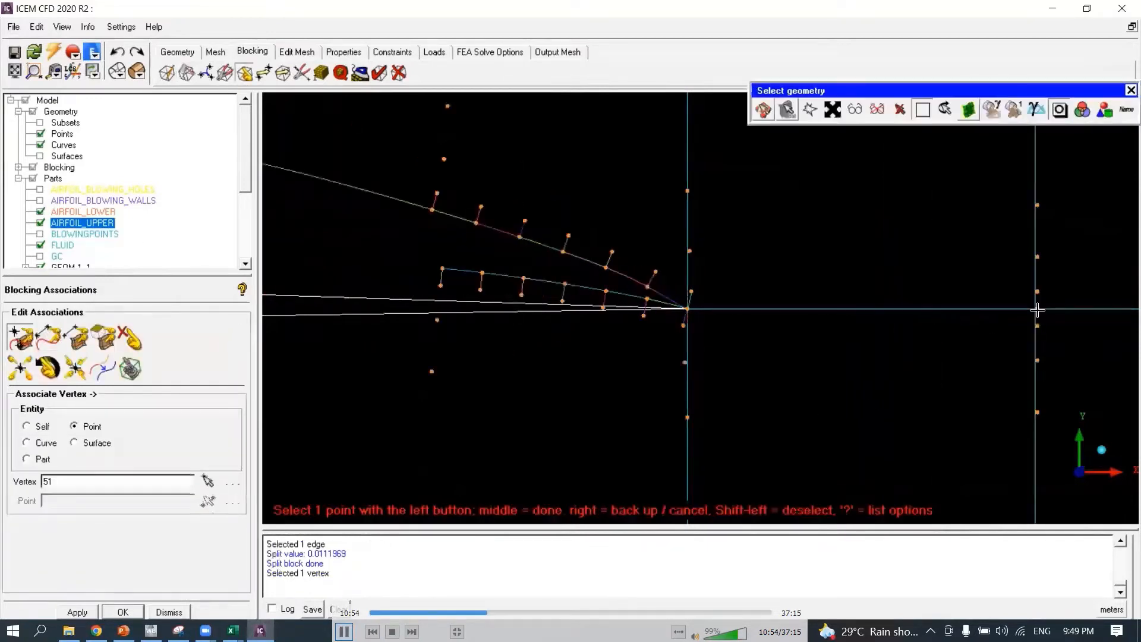
left_click(1037, 313)
Associate the new split's lower vertex with the matching point on the lower far-field boundary.
scroll(957, 375, "down", 3)
right_click_drag(922, 403, 917, 451)
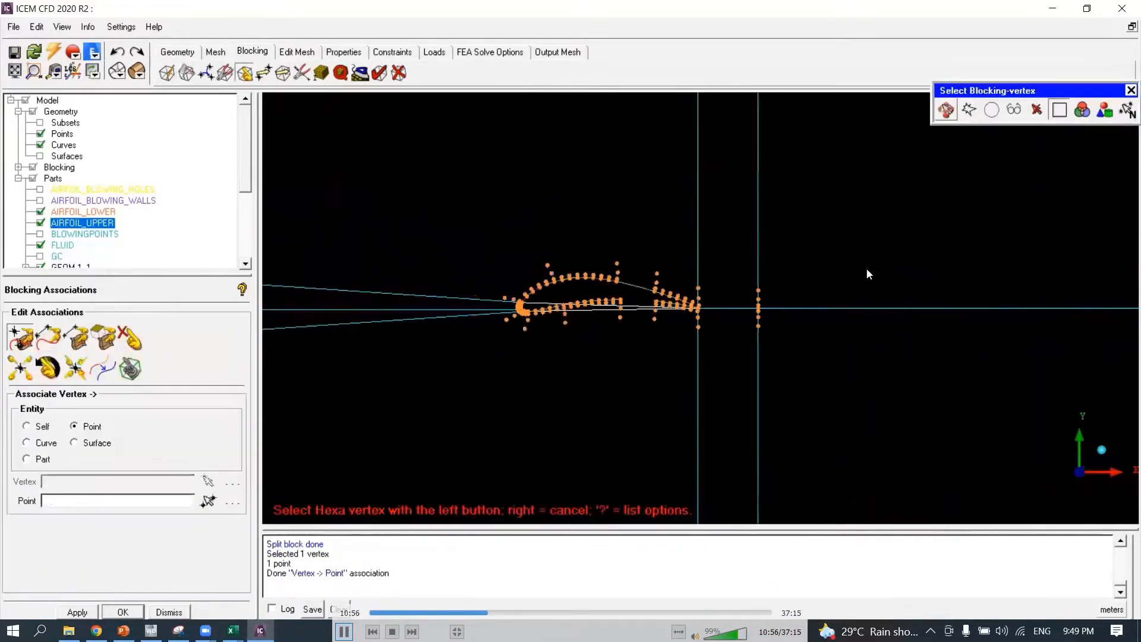
right_click_drag(792, 244, 783, 400)
middle_click_drag(783, 400, 818, 32)
scroll(810, 375, "down", 2)
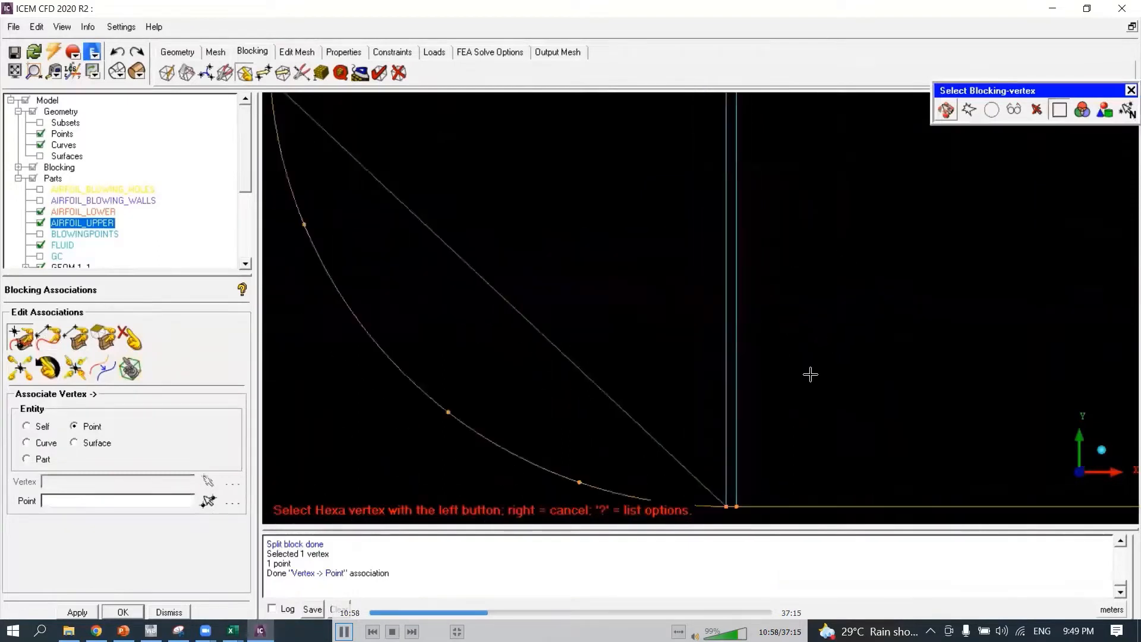
middle_click_drag(810, 374, 843, 161)
scroll(829, 310, "up", 6)
left_click(920, 278)
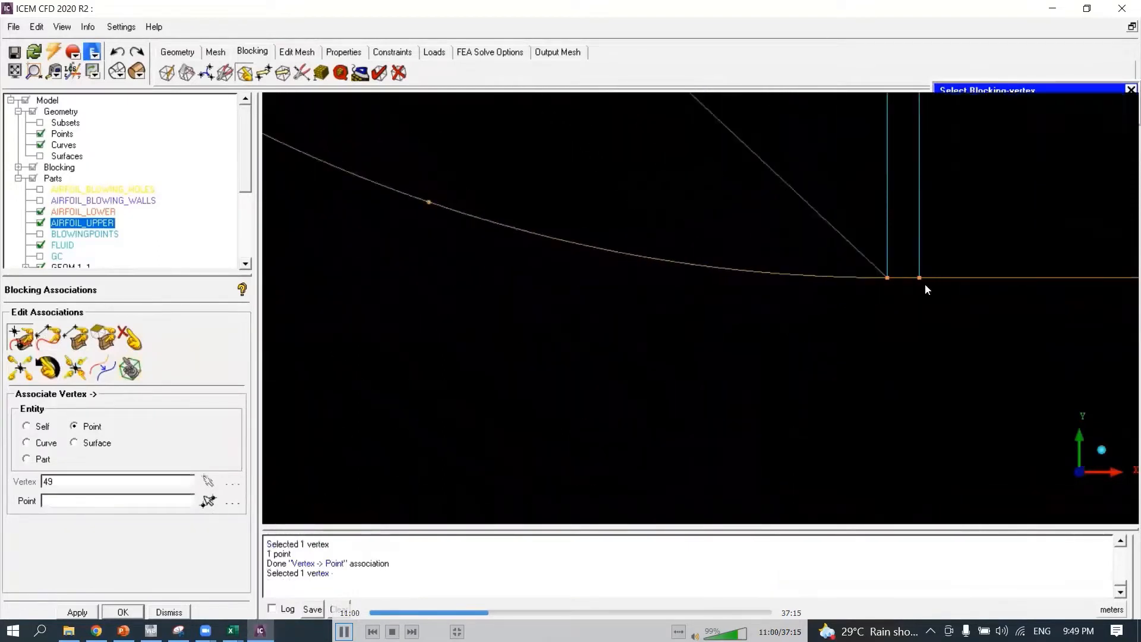
left_click(920, 278)
Associate the new split's upper vertex with the matching point on the upper far-field boundary.
scroll(894, 293, "down", 1)
scroll(885, 285, "down", 5)
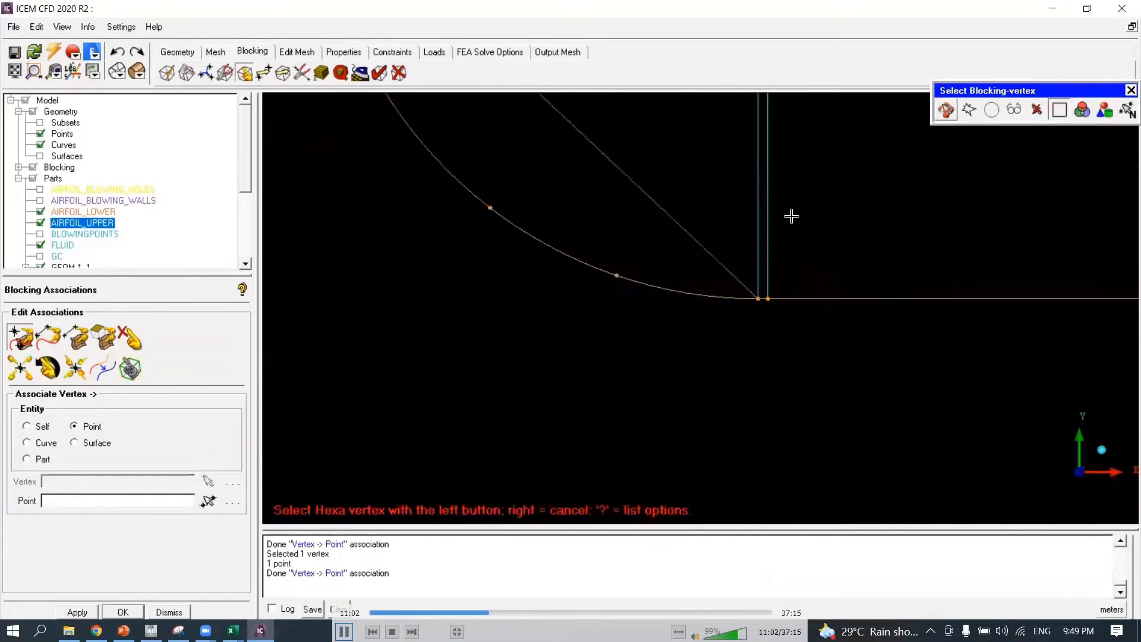
middle_click_drag(790, 216, 798, 512)
scroll(783, 337, "down", 2)
middle_click_drag(783, 337, 793, 545)
scroll(835, 308, "up", 2)
scroll(835, 308, "up", 9)
middle_click_drag(747, 394, 662, 633)
scroll(810, 255, "up", 2)
middle_click_drag(812, 252, 791, 402)
scroll(790, 403, "up", 4)
left_click(803, 395)
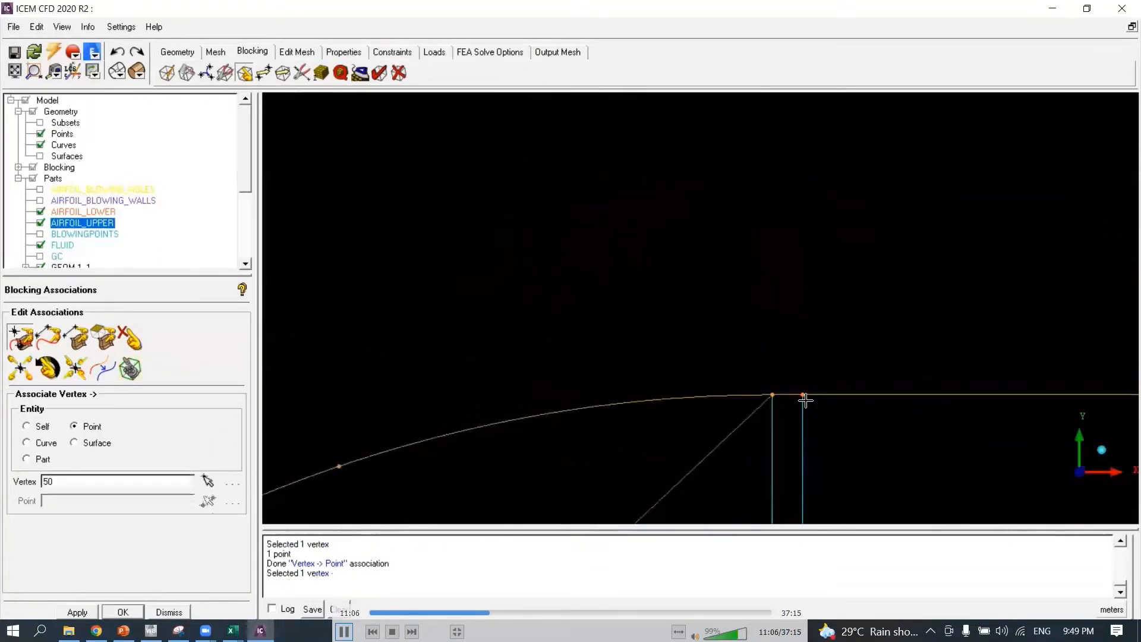
left_click(803, 395)
End the vertex association and display the GC part's curves around the airfoil.
scroll(796, 436, "down", 2)
scroll(794, 434, "down", 6)
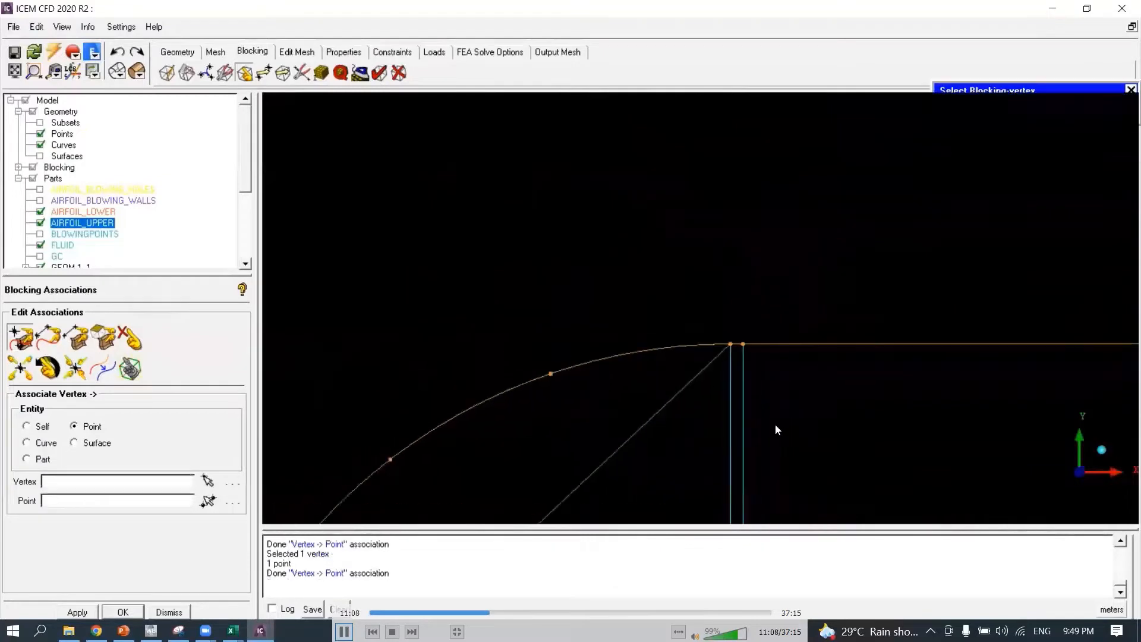
scroll(780, 357, "up", 4)
scroll(781, 385, "up", 2)
middle_click_drag(780, 384, 737, 178)
scroll(742, 258, "up", 6)
middle_click_drag(773, 228, 725, 353)
scroll(725, 352, "up", 6)
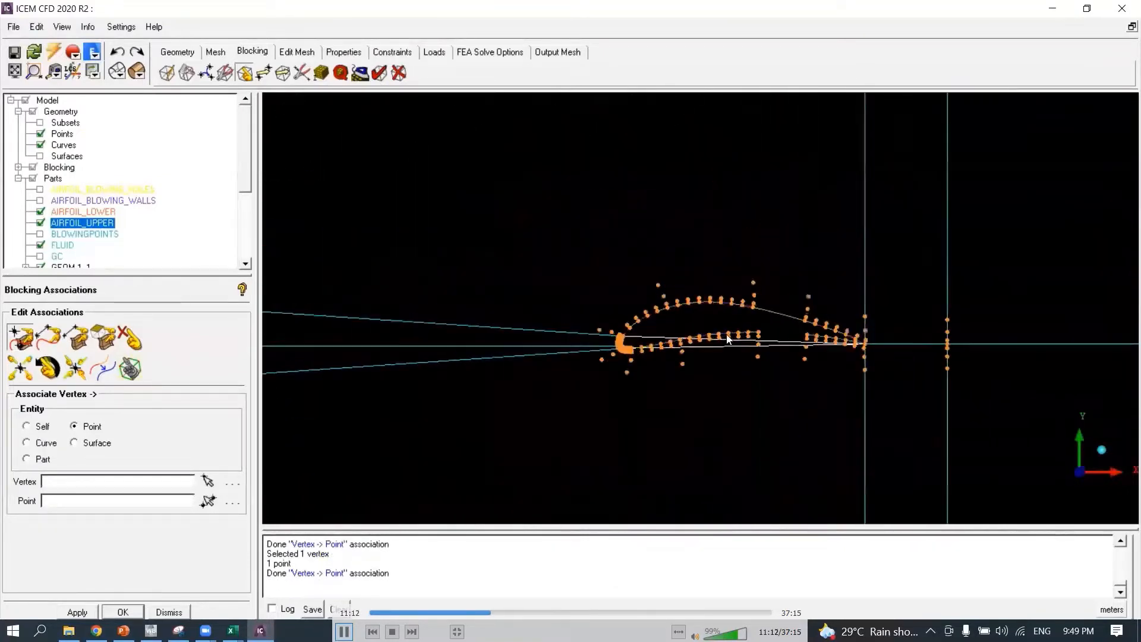
middle_click_drag(687, 260, 678, 342)
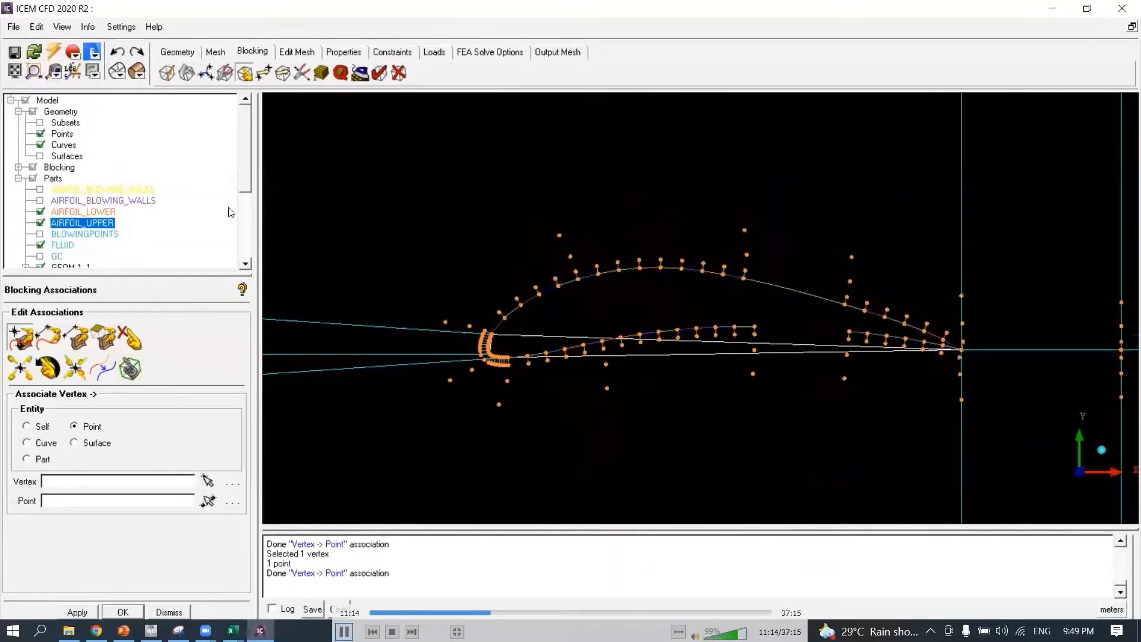
left_click_drag(249, 169, 248, 232)
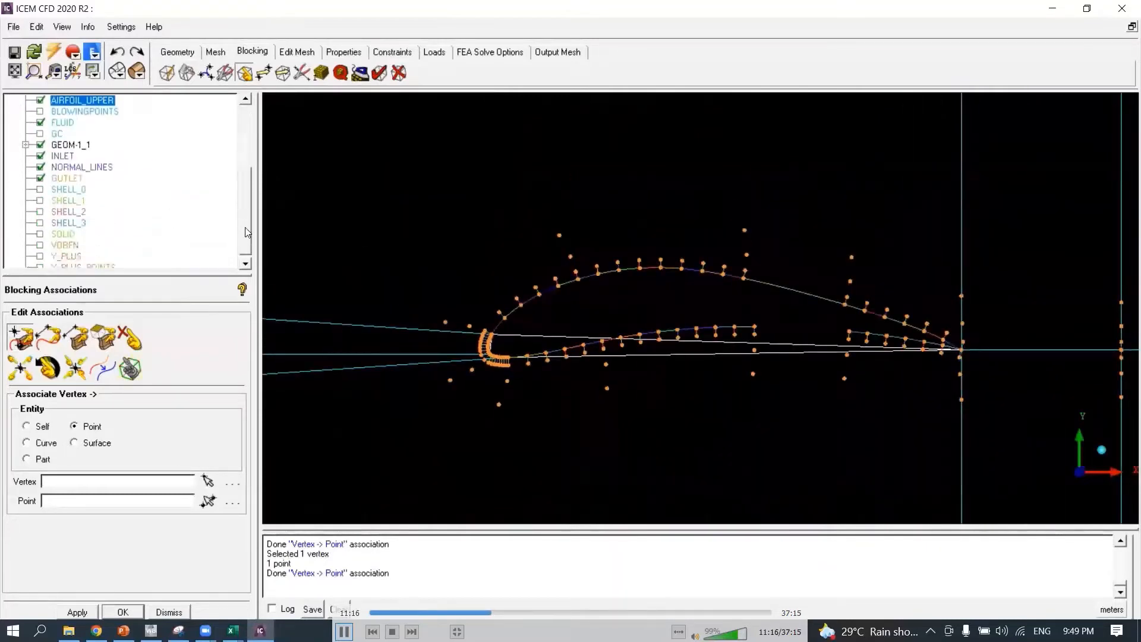
scroll(58, 167, "up", 1)
left_click(40, 145)
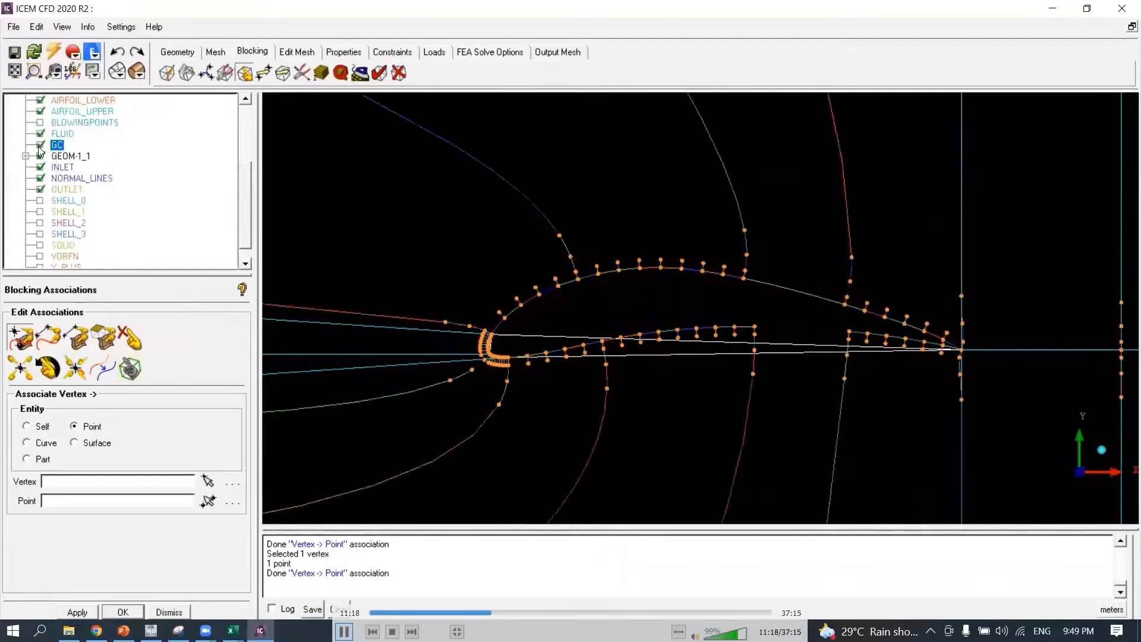
left_click(186, 73)
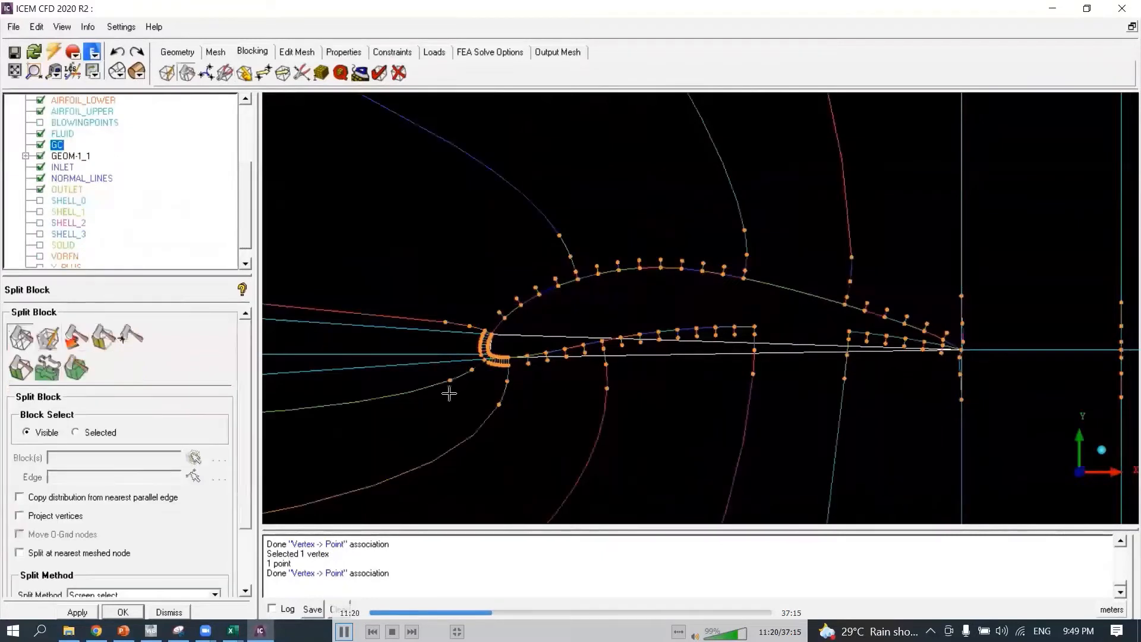
scroll(664, 395, "up", 2)
left_click(581, 371)
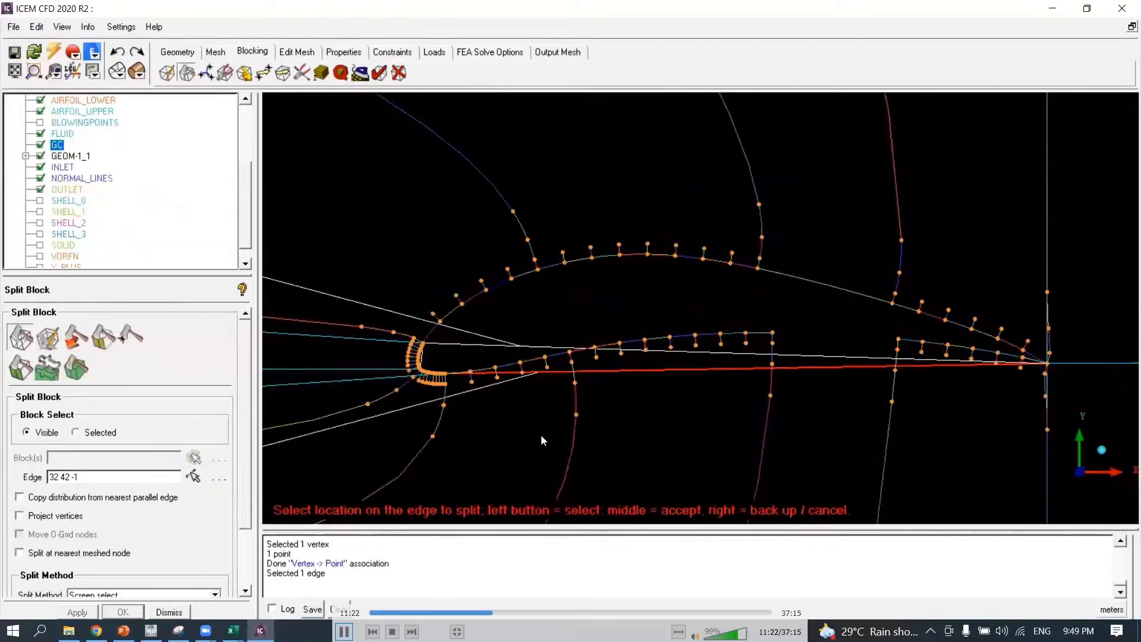
left_click(482, 411)
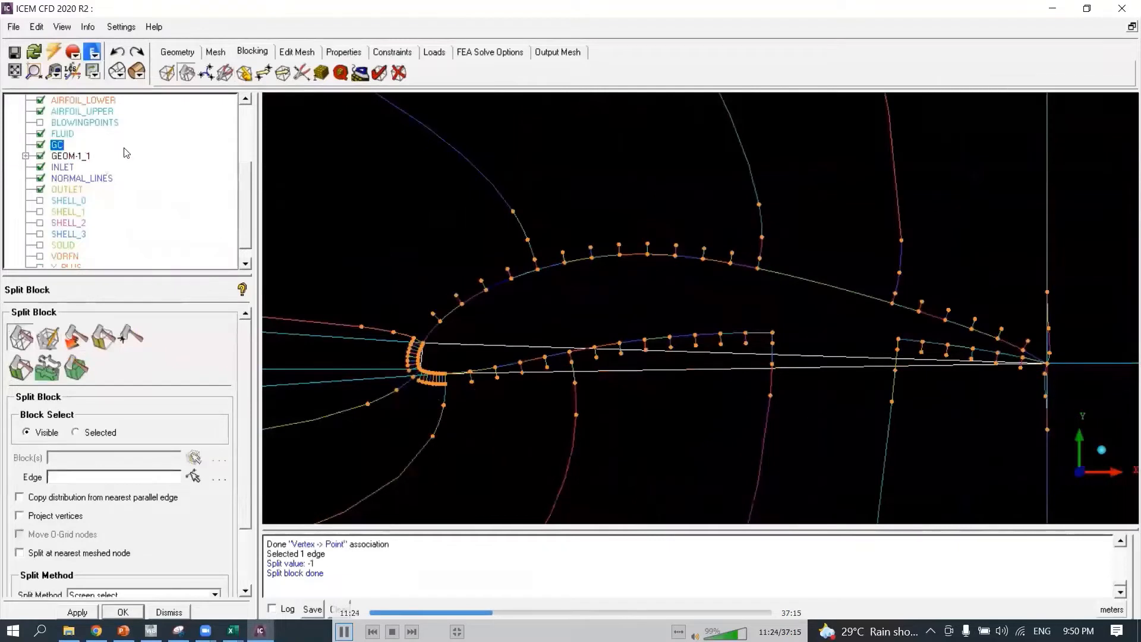
Hide the geometry points and the GC, NORMAL_LINES and AIRFOIL_LOWER parts, leaving only the upper airfoil curves.
left_click_drag(245, 170, 243, 99)
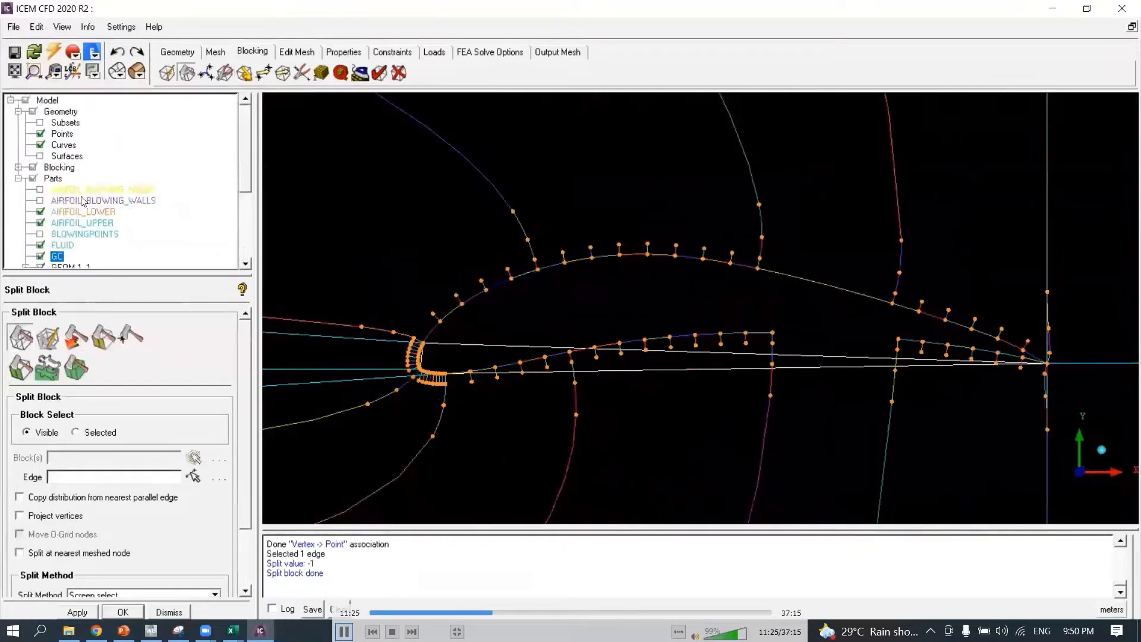
left_click(40, 257)
left_click(41, 134)
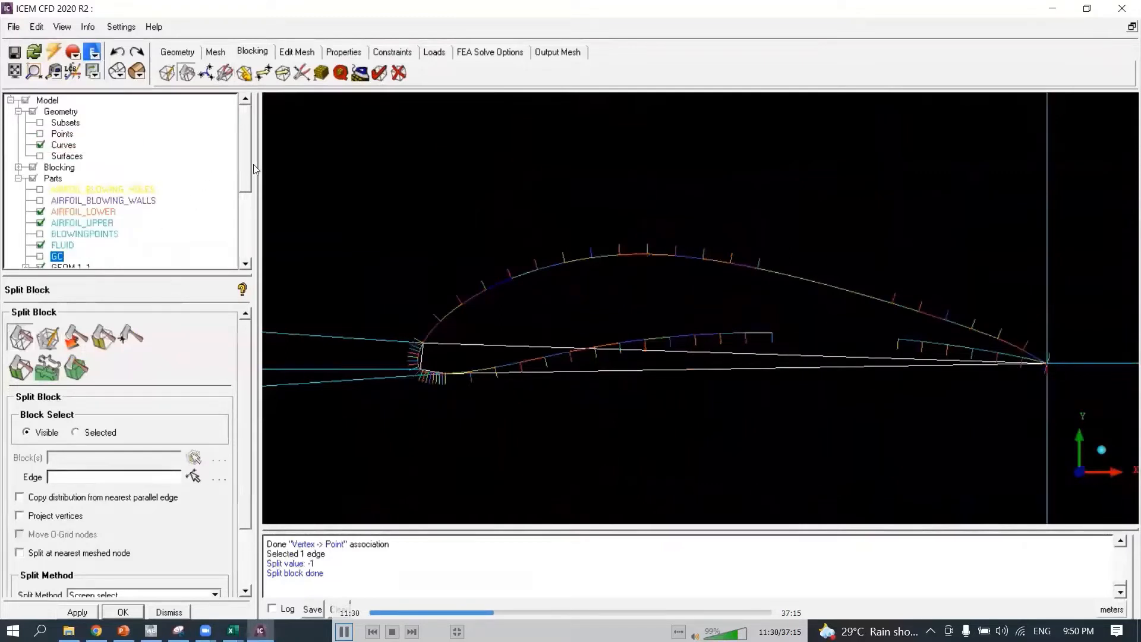
left_click_drag(249, 178, 252, 221)
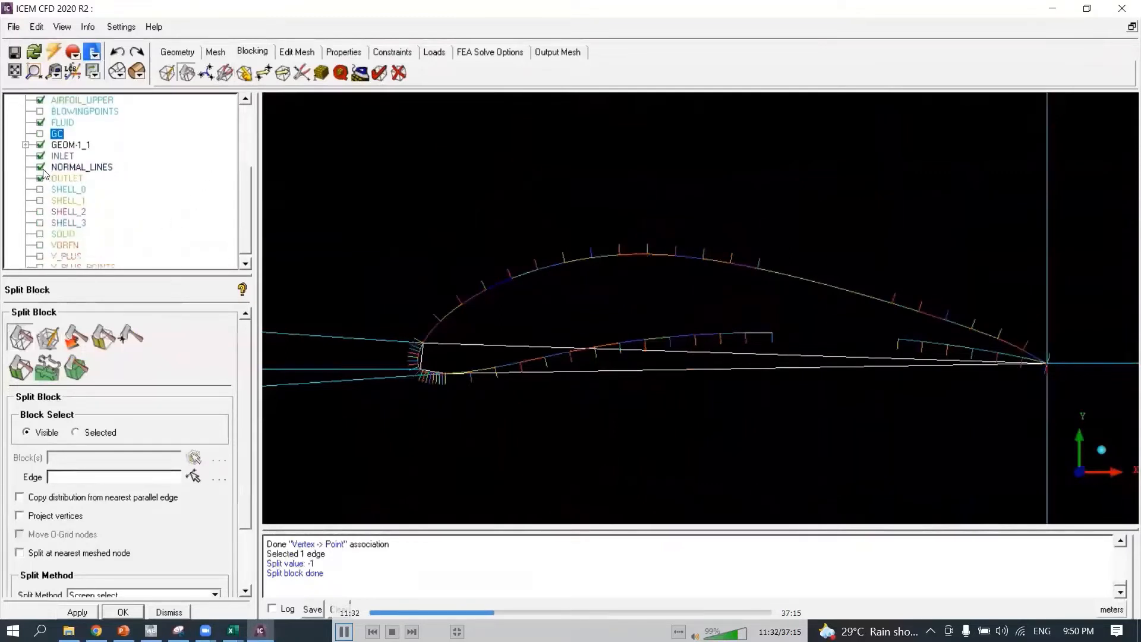
left_click(40, 167)
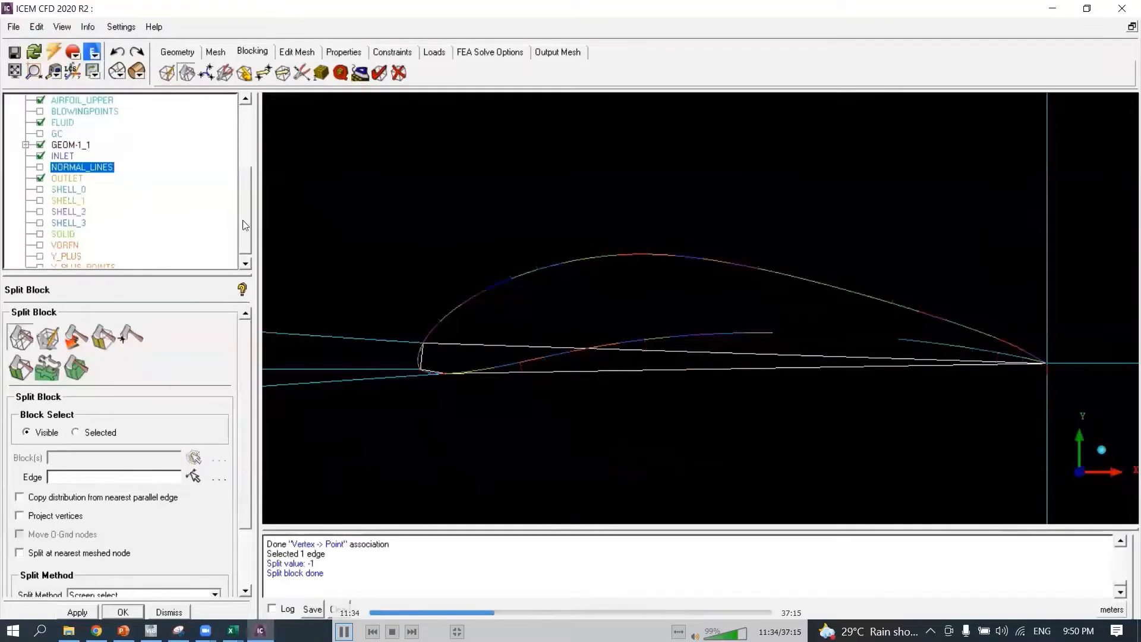
left_click_drag(240, 202, 242, 152)
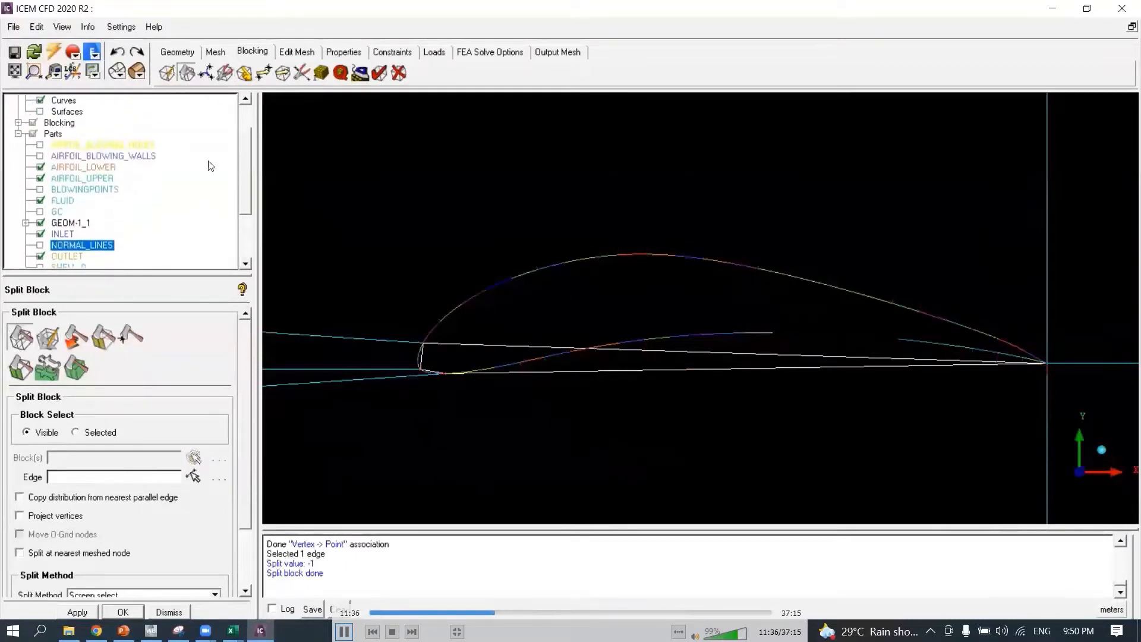
left_click(41, 168)
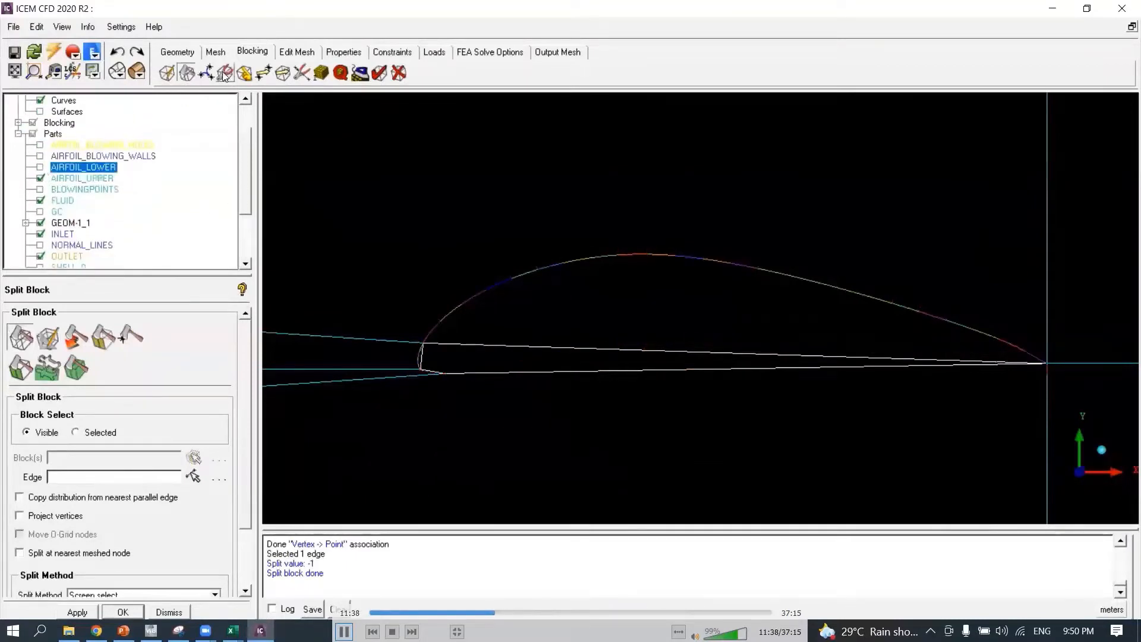
Associate the solid block's upper front edge and long upper edge with all AIRFOIL_UPPER curves, hiding the blocking edges for the curve selection.
left_click(244, 74)
left_click(48, 337)
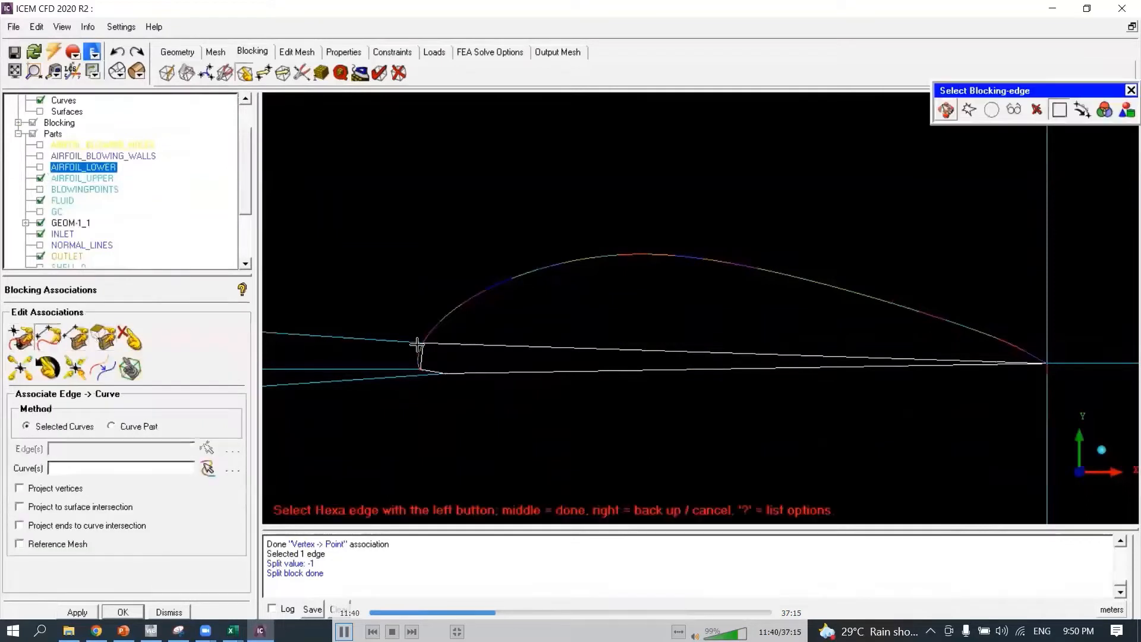
left_click(442, 345)
middle_click(400, 272)
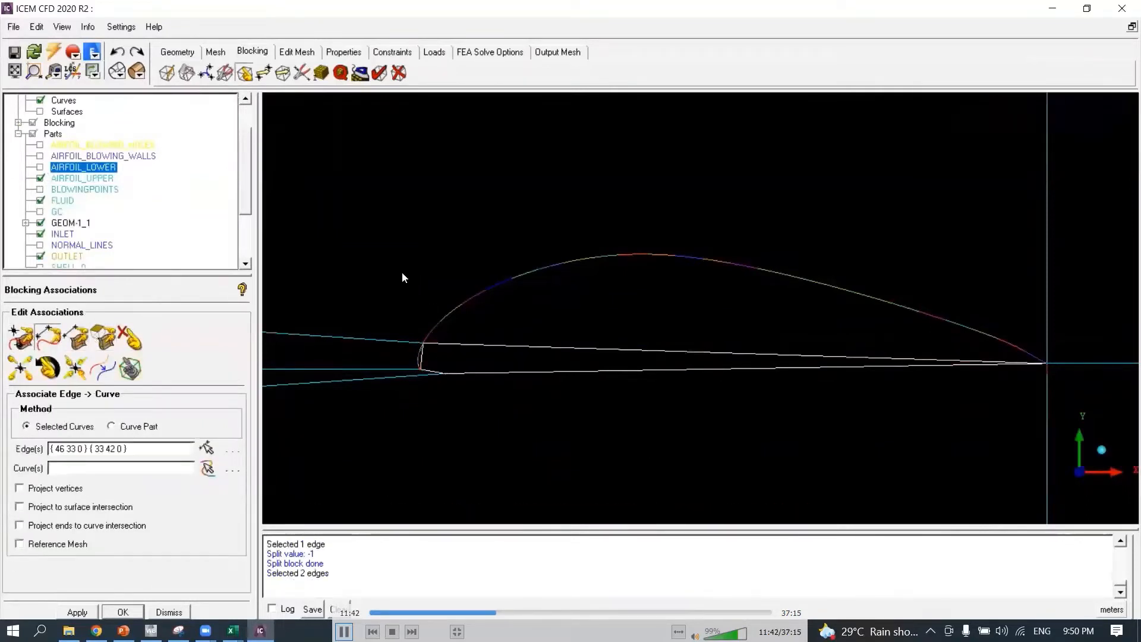
left_click(17, 123)
left_click(40, 157)
scroll(528, 305, "down", 3)
left_click_drag(453, 225, 983, 415)
middle_click(983, 415)
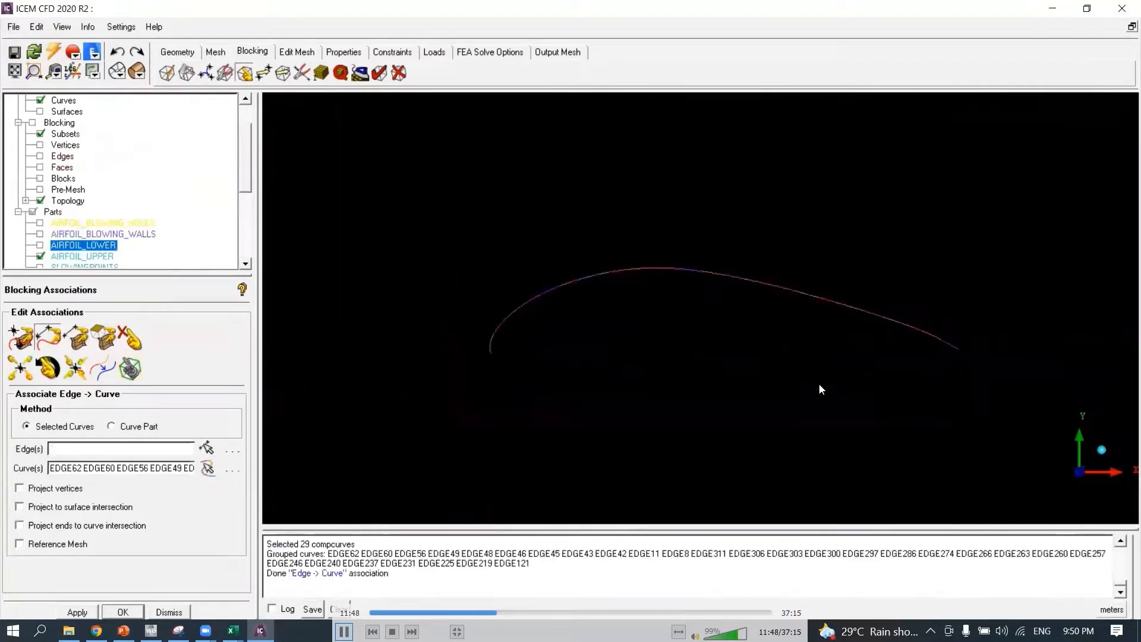
scroll(649, 336, "up", 3)
middle_click(648, 324)
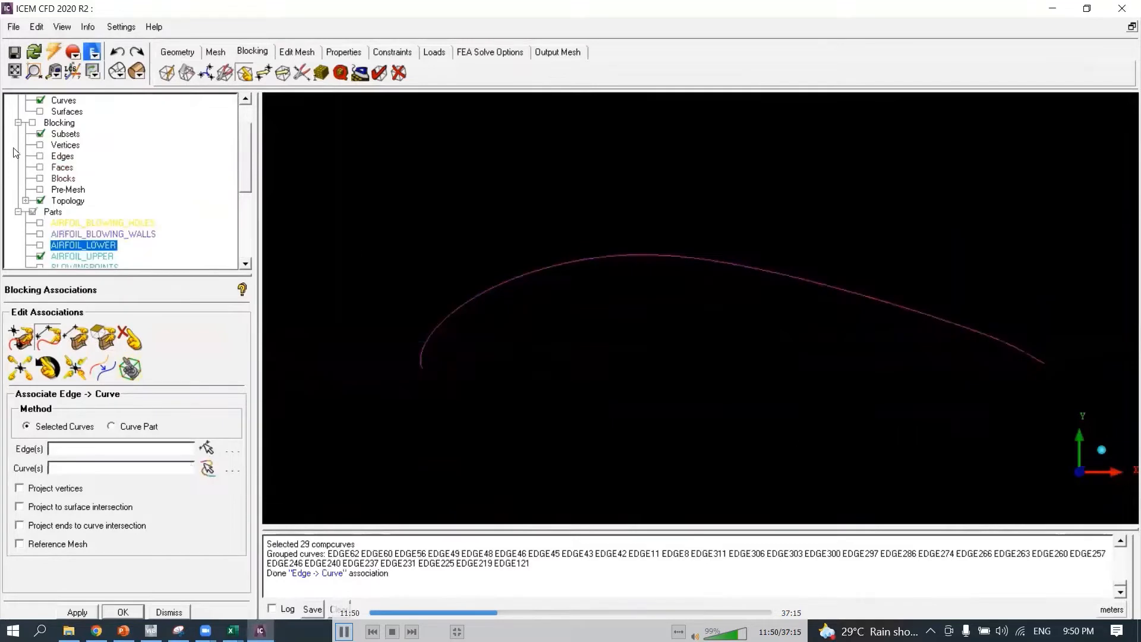
Display the blocking edges again and hide the AIRFOIL_UPPER part.
left_click(39, 157)
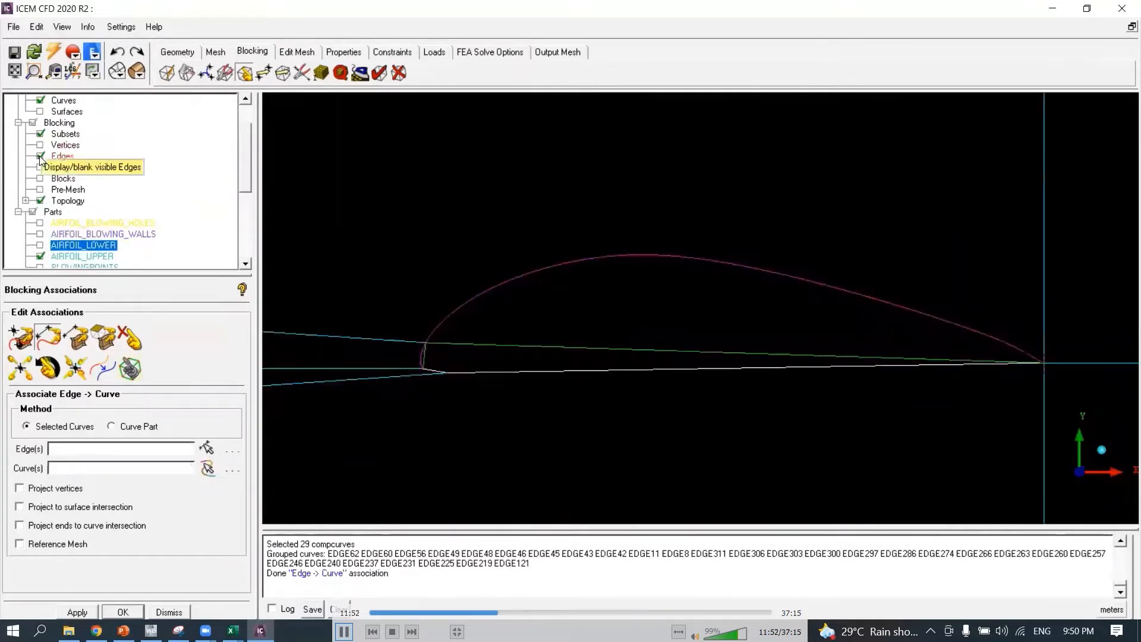
left_click(42, 258)
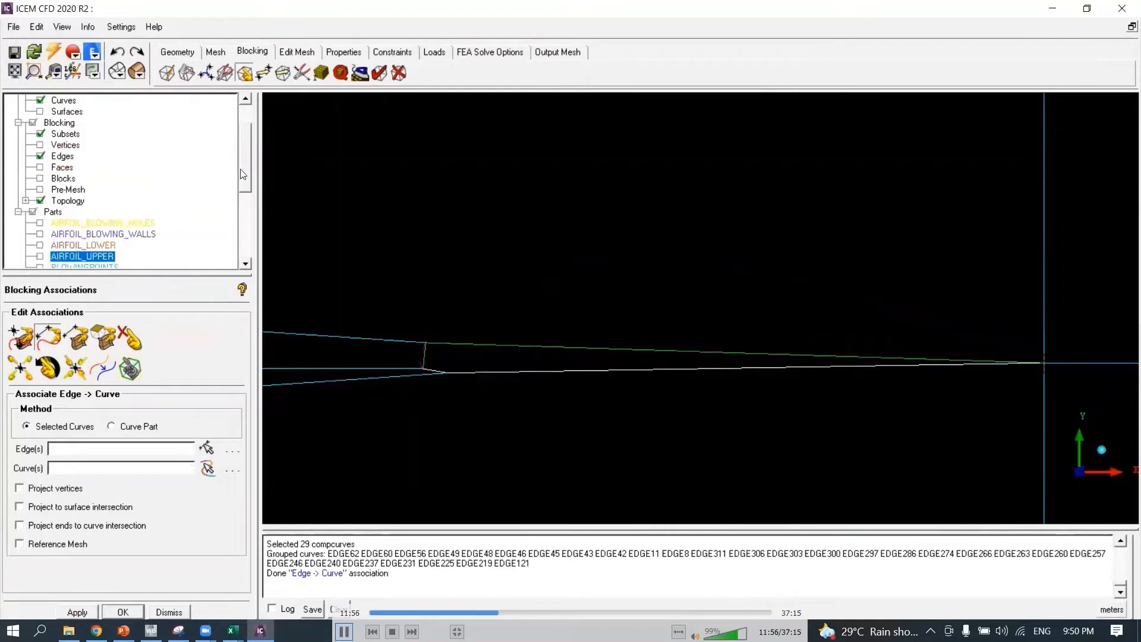
Display the geometry points and the GC part's guide curves around the airfoil.
mouse_move(248, 169)
left_mouse_down()
mouse_move(253, 224)
mouse_move(248, 160)
left_mouse_up()
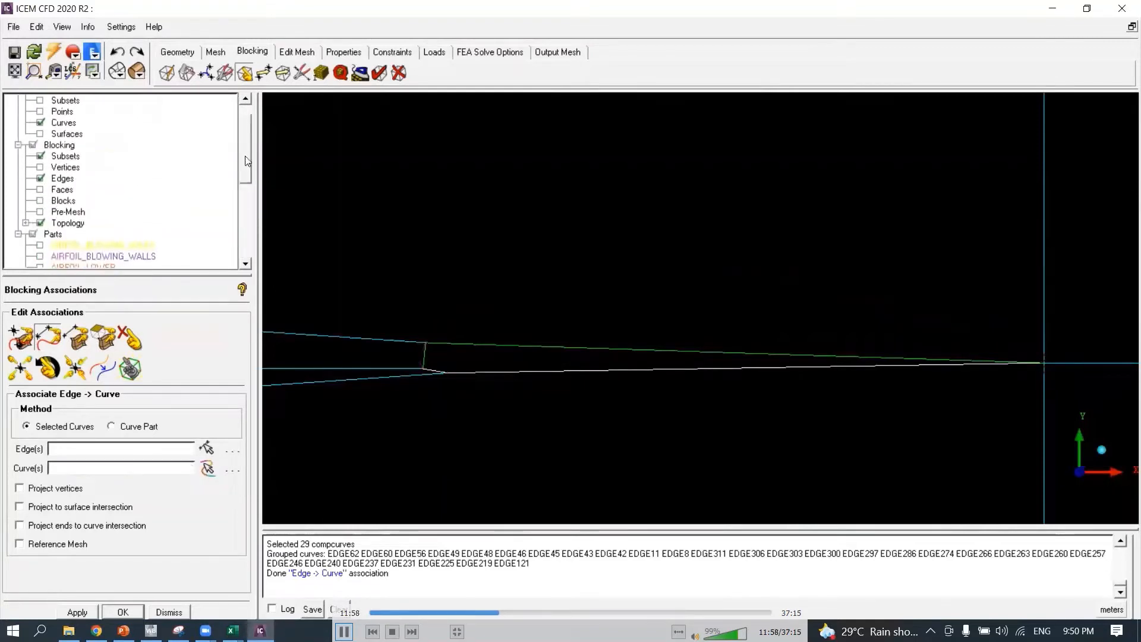
left_click(40, 112)
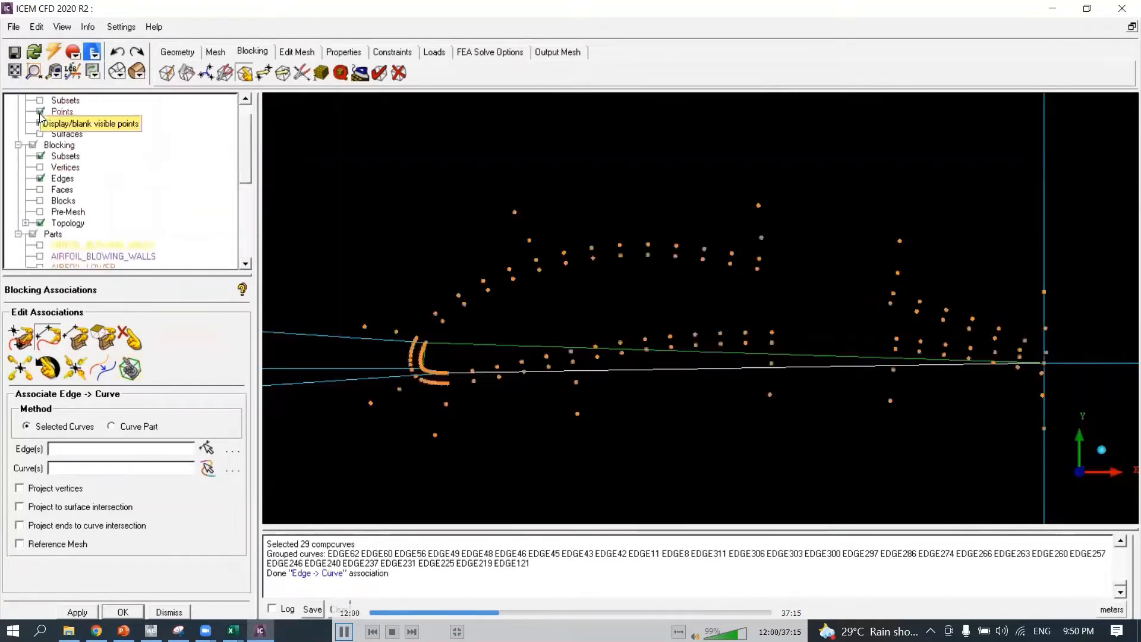
left_click_drag(248, 173, 254, 230)
left_click(40, 157)
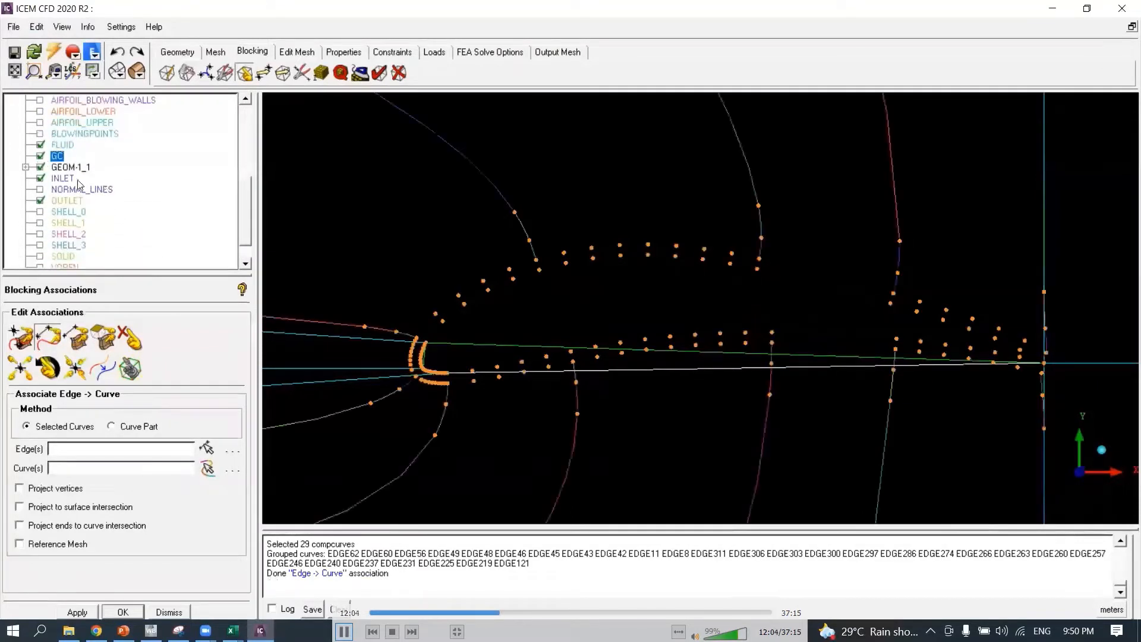
left_click(26, 337)
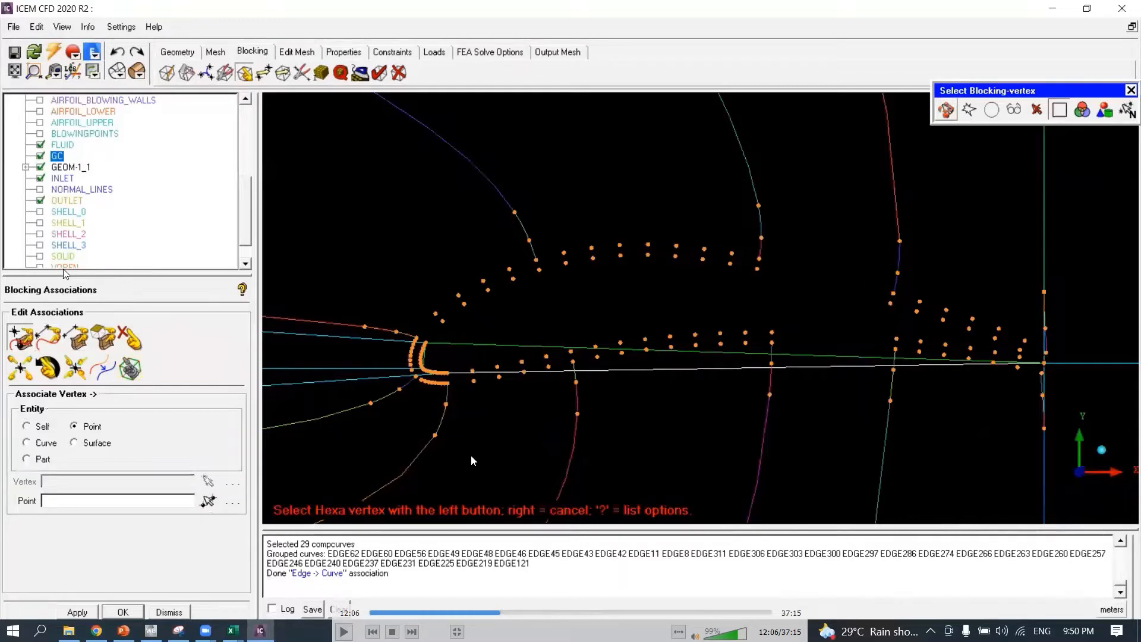
Split the blocks along the airfoil block's long lower edge at the three guide curves between the nose and the trailing edge.
left_click(183, 73)
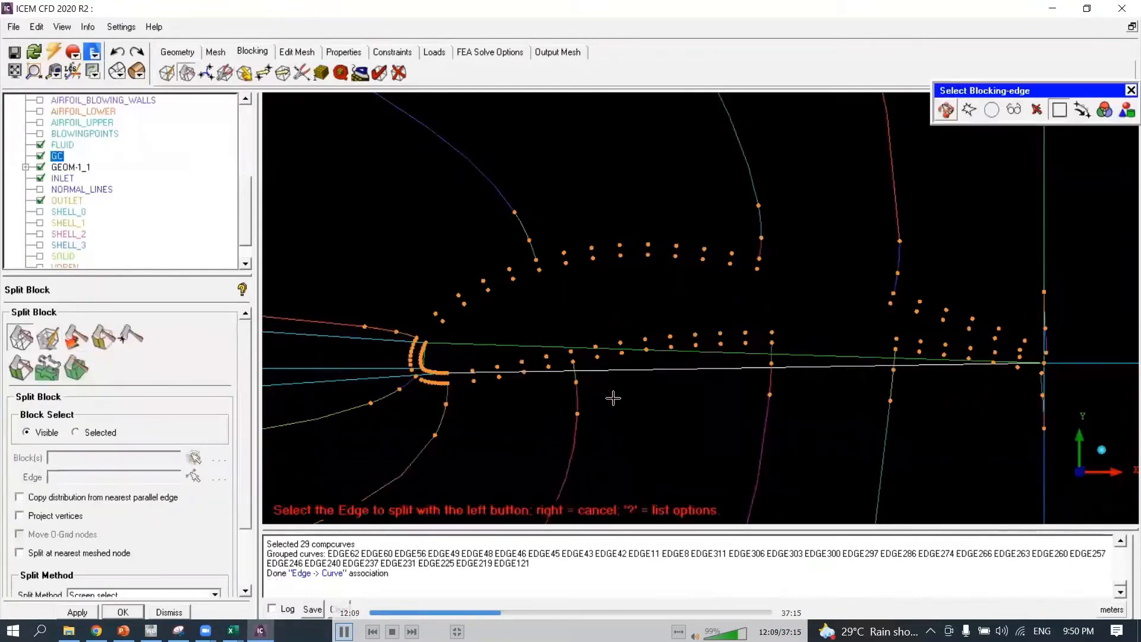
left_click(600, 375)
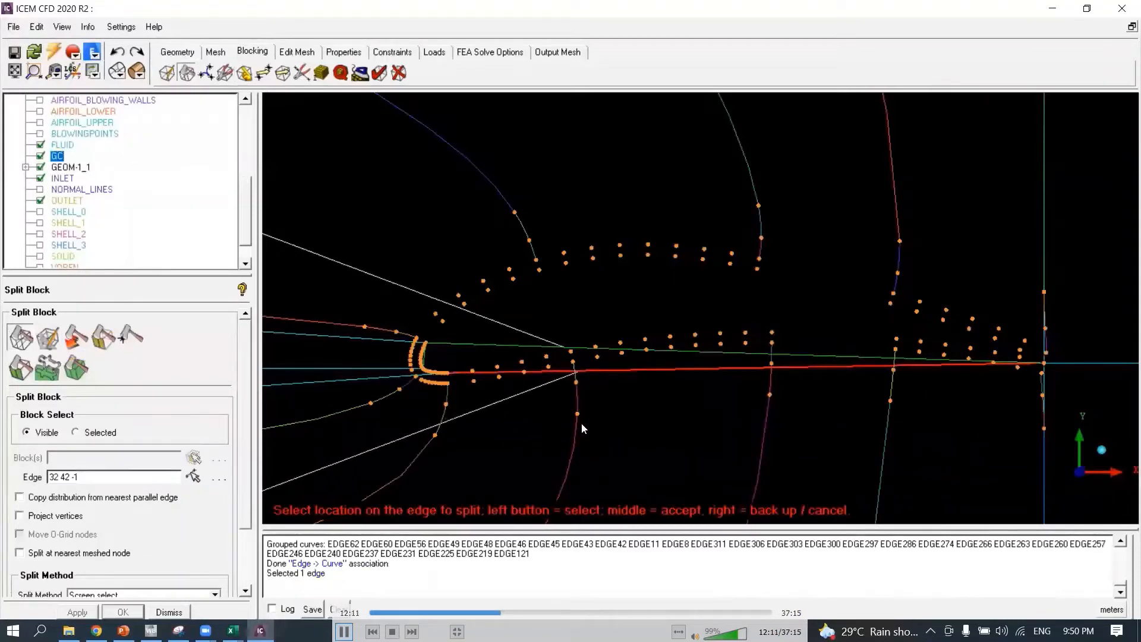
left_click(581, 422)
left_click(695, 372)
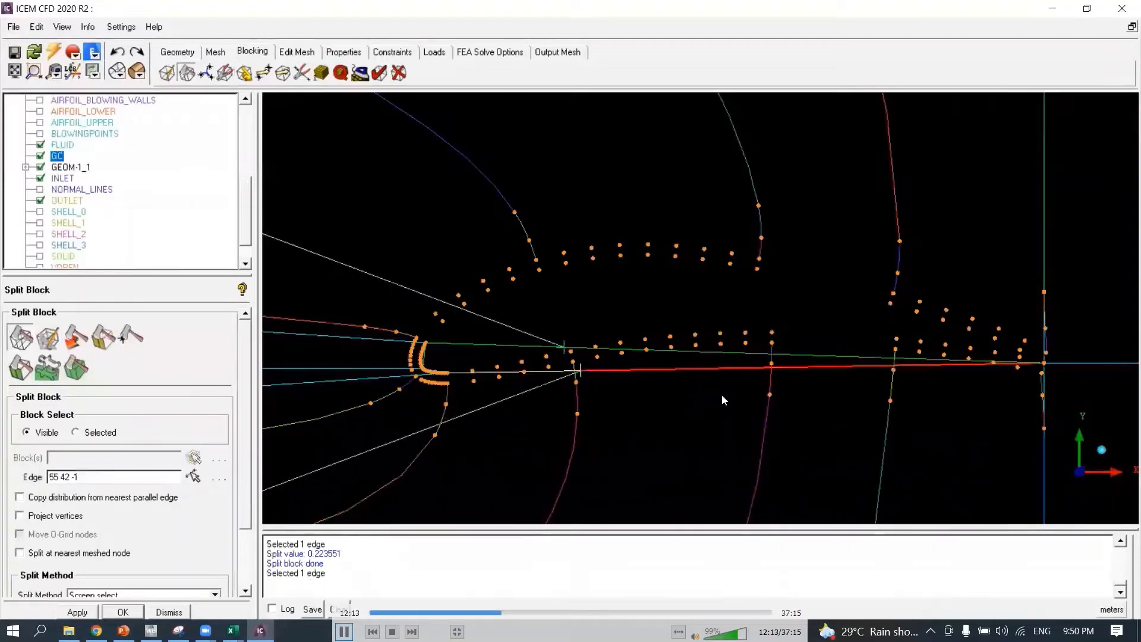
left_click(772, 385)
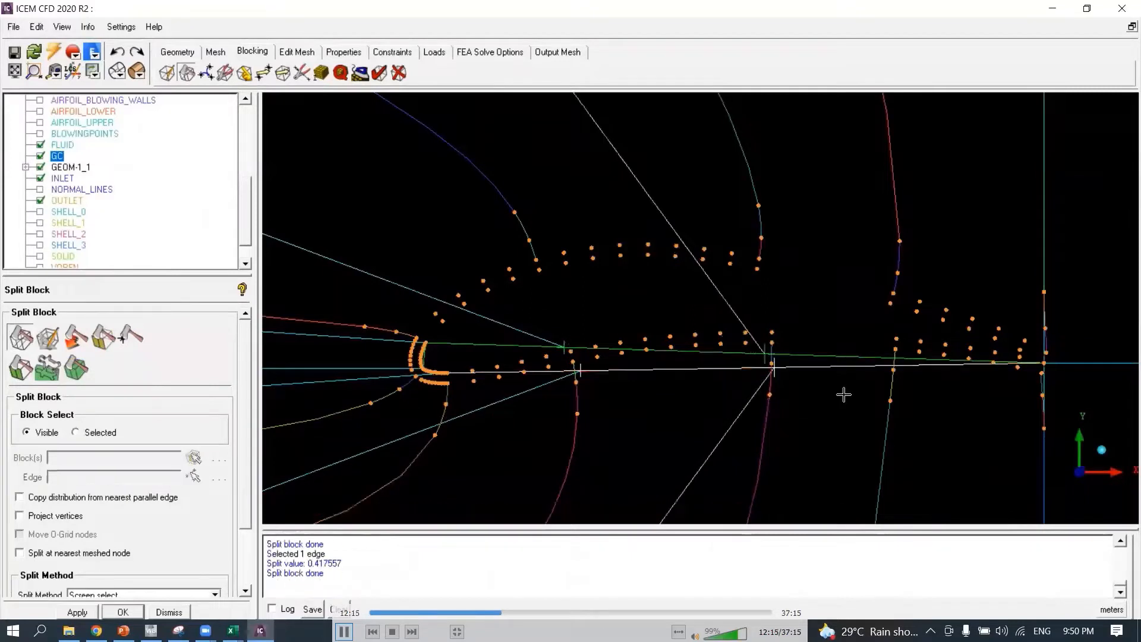
left_click(856, 374)
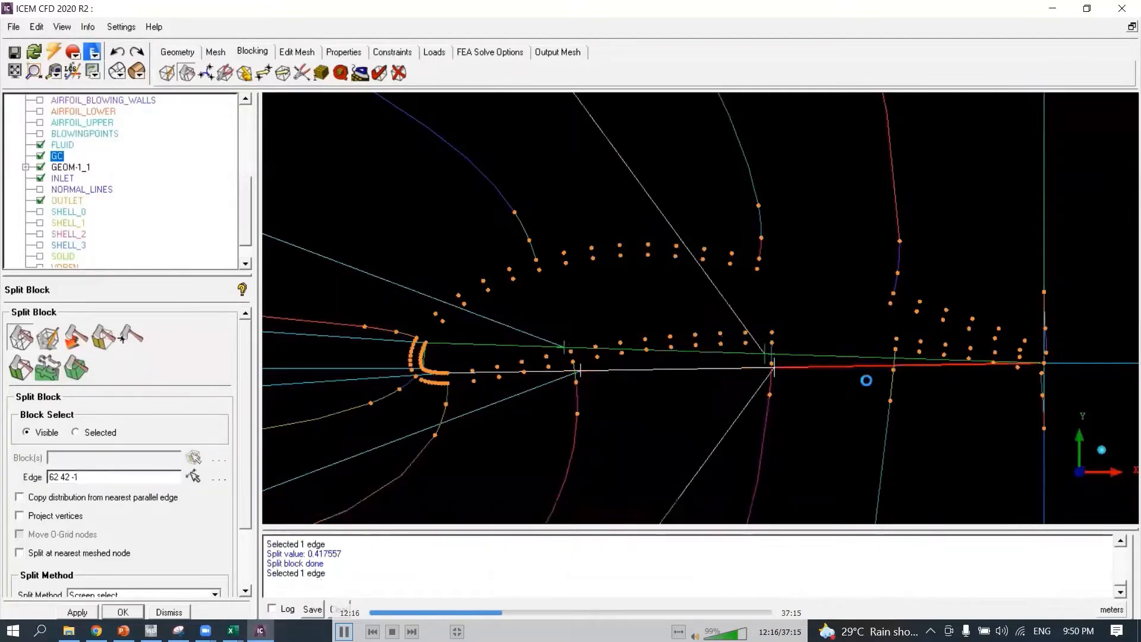
left_click(899, 408)
scroll(777, 414, "down", 4)
scroll(776, 414, "up", 1)
right_click(775, 415)
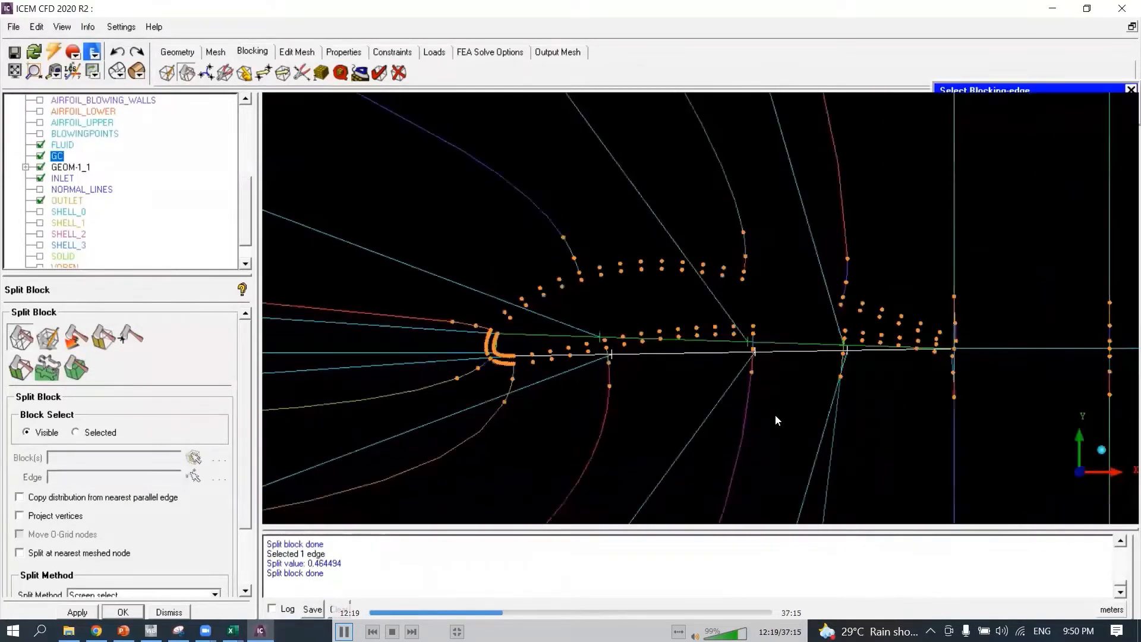
Associate the upper and lower vertices of the split nearest the nose with the airfoil surface points at their guide curves.
scroll(775, 415, "up", 3)
scroll(769, 418, "up", 1)
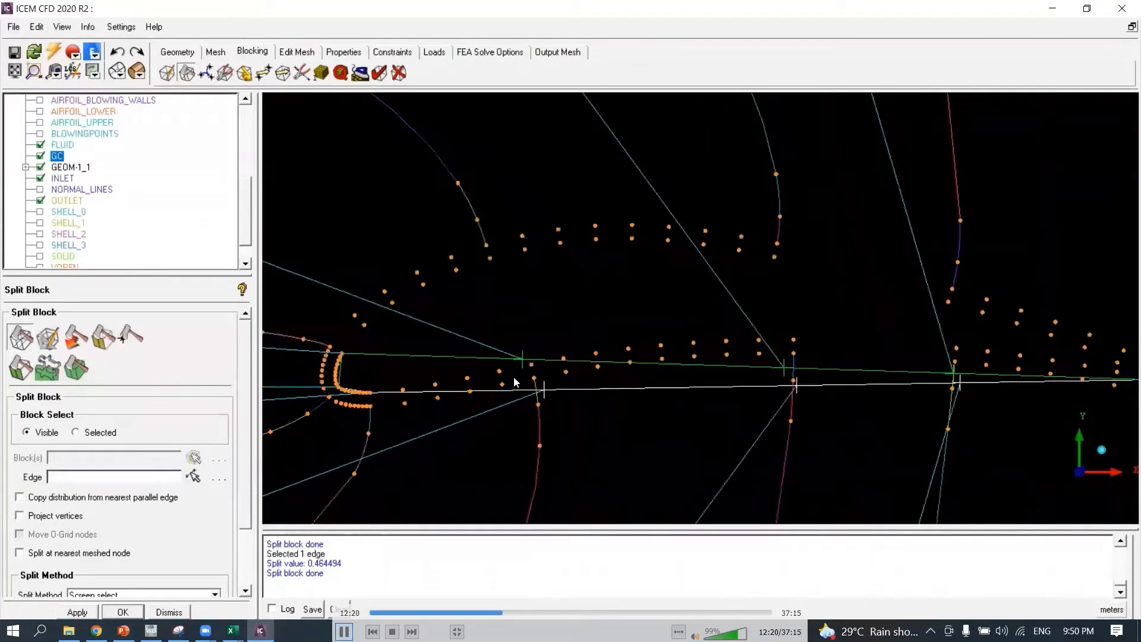
left_click(245, 74)
scroll(491, 364, "up", 1)
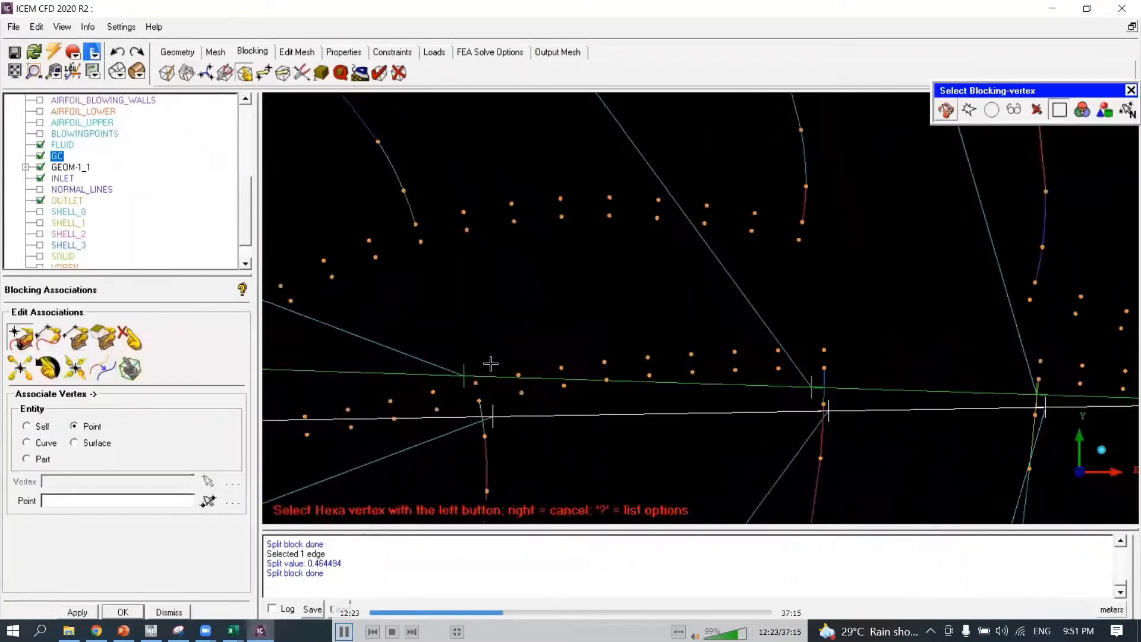
left_click(462, 376)
left_click(421, 242)
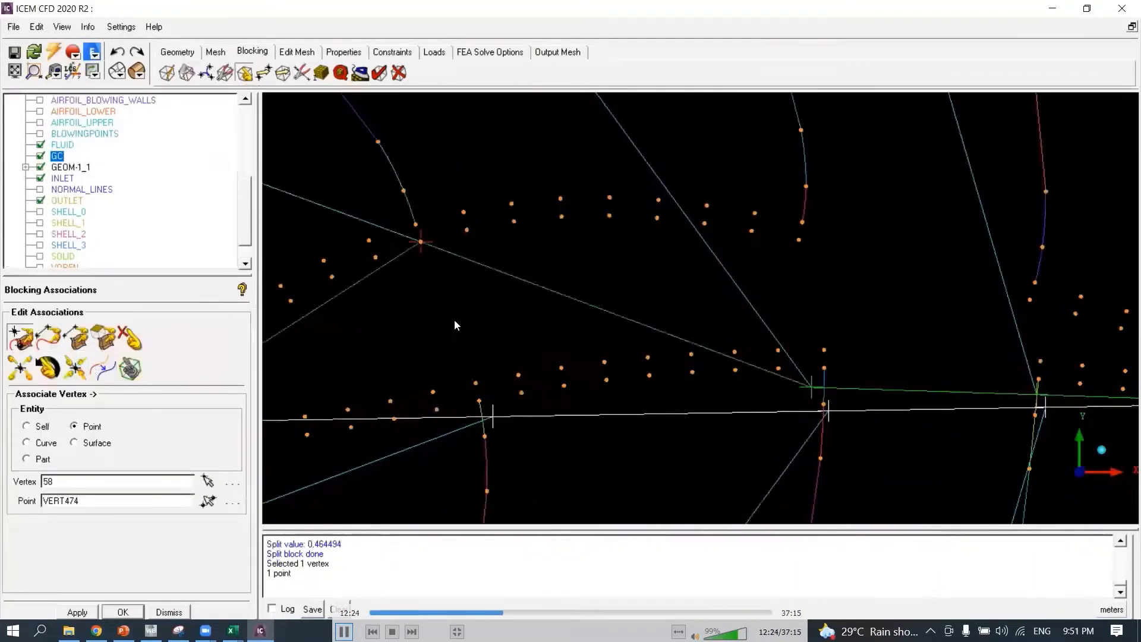
left_click(493, 416)
left_click(475, 384)
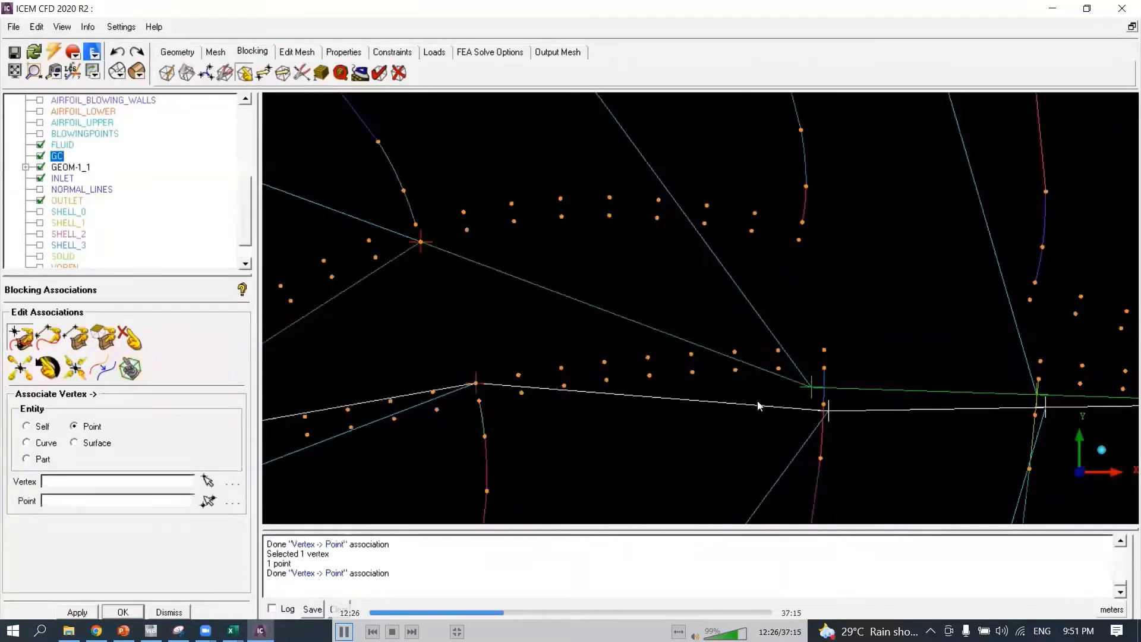
Associate the middle split's upper and lower vertices with the airfoil surface points at the middle guide curves.
left_click(825, 409)
left_click(799, 240)
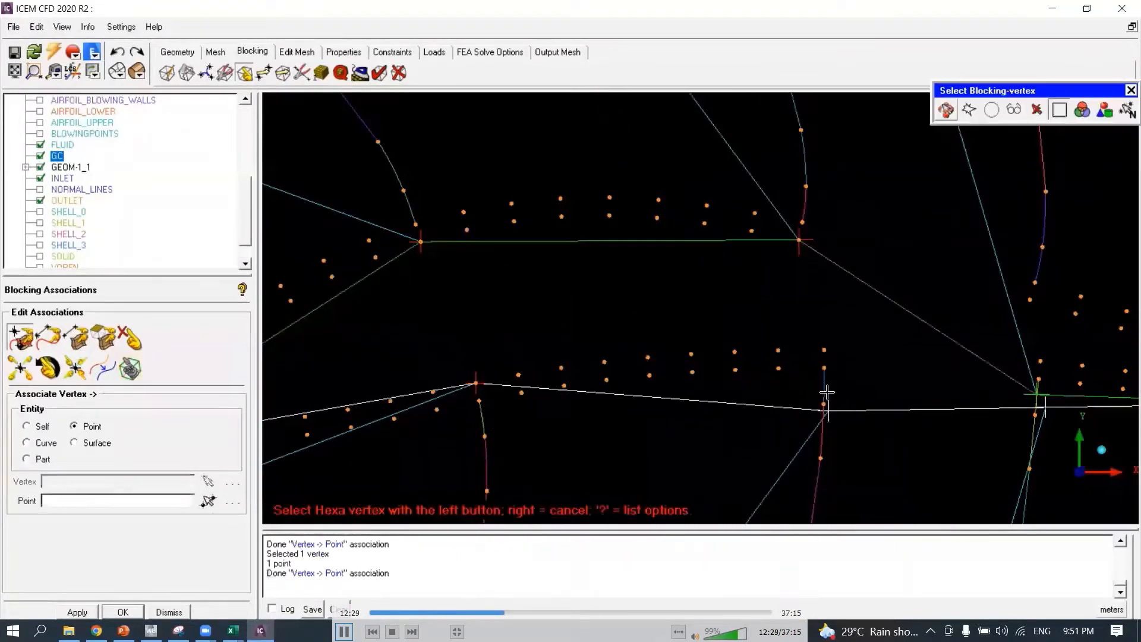
left_click(827, 409)
left_click(825, 349)
Associate the upper and lower vertices of the split nearest the trailing edge with the airfoil surface points at their guide curves.
middle_click_drag(884, 385, 494, 380)
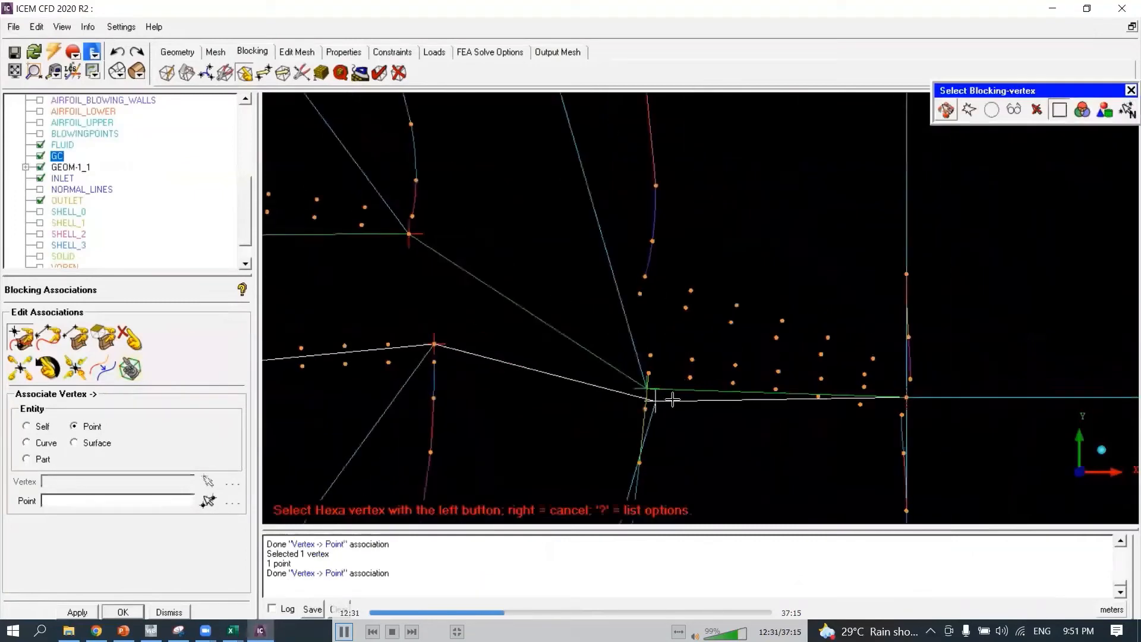
scroll(672, 400, "up", 3)
left_click(627, 412)
left_click(619, 291)
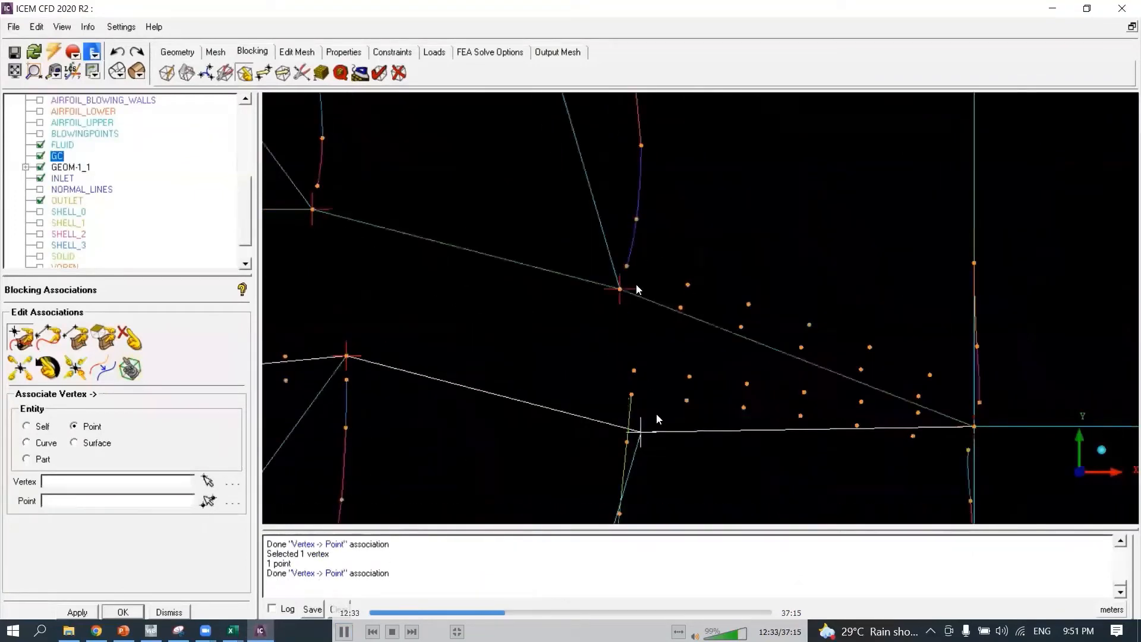
left_click(641, 431)
left_click(634, 370)
scroll(677, 262, "down", 2)
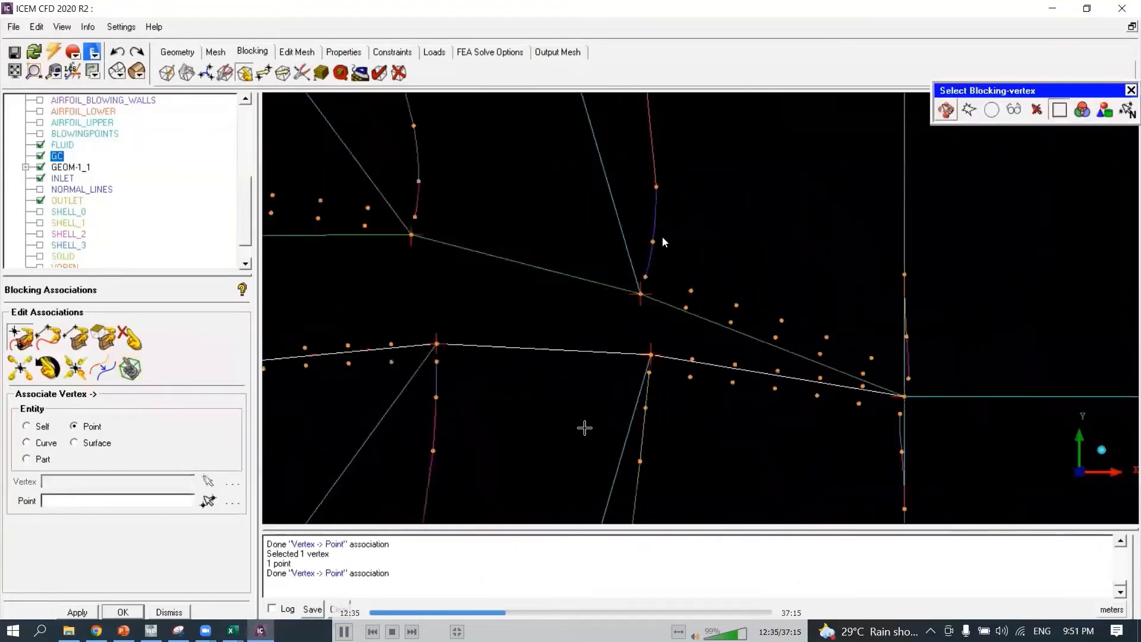
middle_click(585, 428)
Associate the three outer vertices of the upper splits with the guide curve end points on the inlet arc.
scroll(578, 429, "down", 4)
middle_click_drag(575, 429, 879, 358)
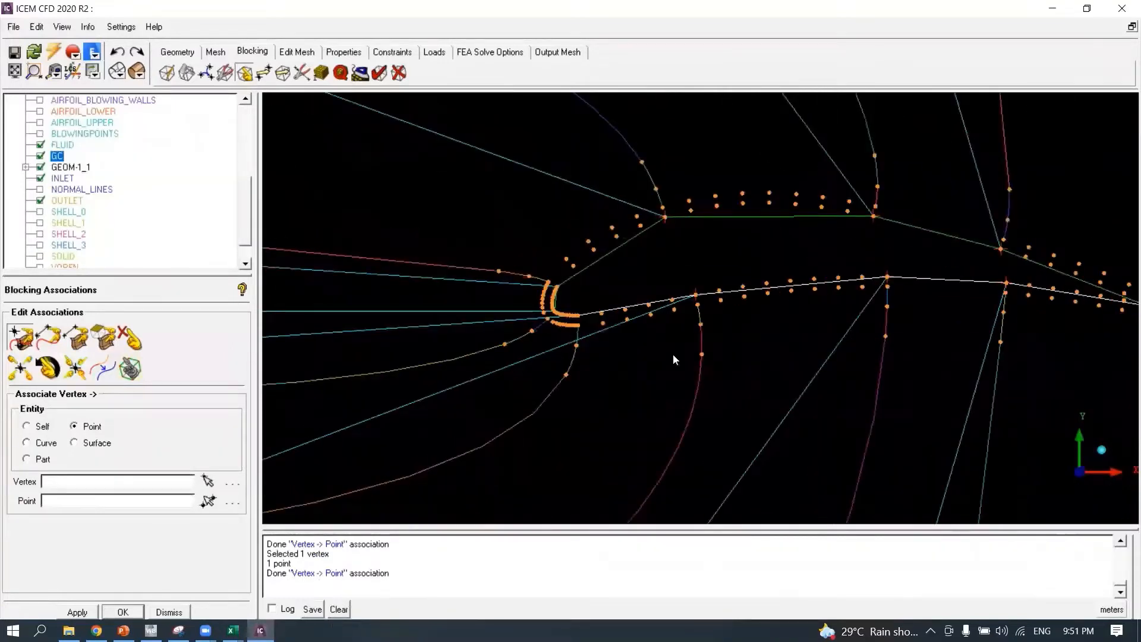
scroll(635, 321, "down", 8)
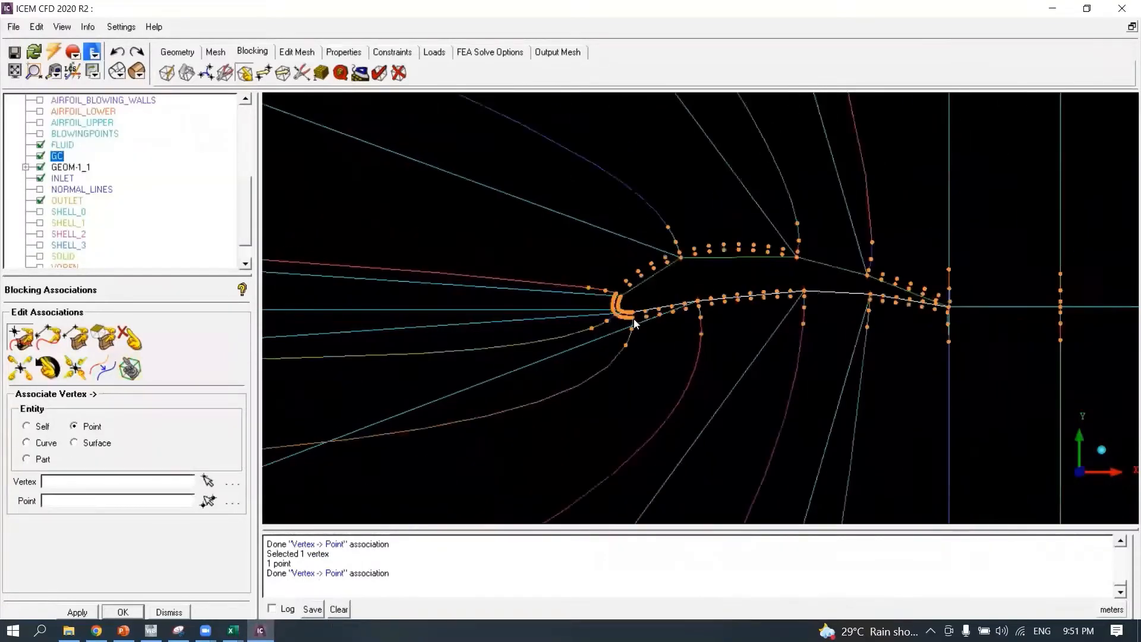
scroll(635, 323, "down", 3)
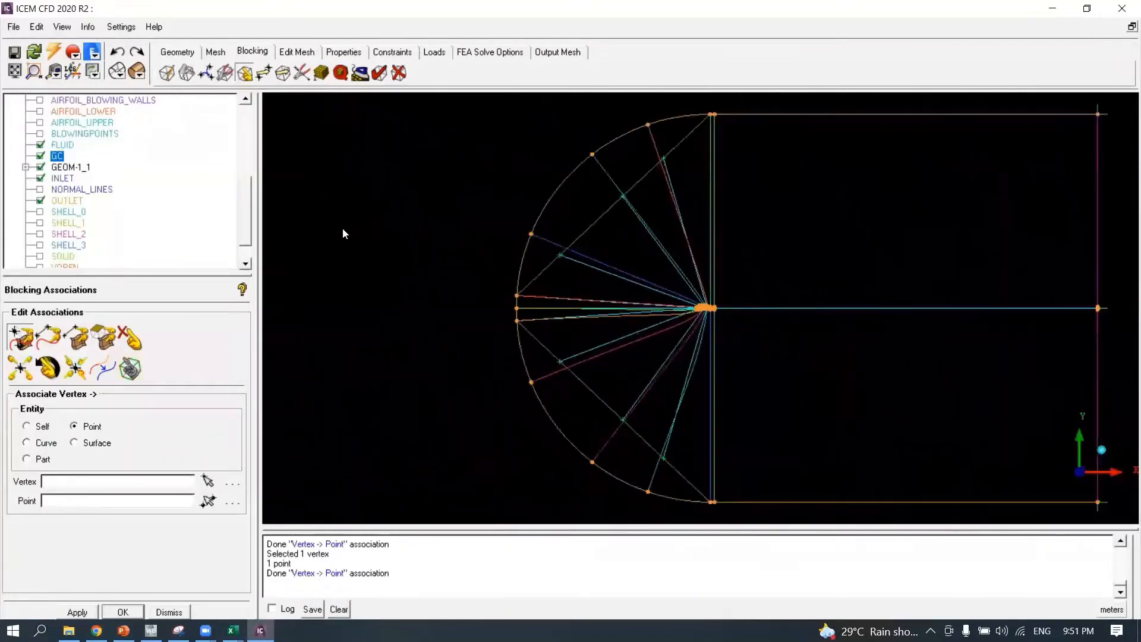
left_click(663, 158)
left_click(648, 125)
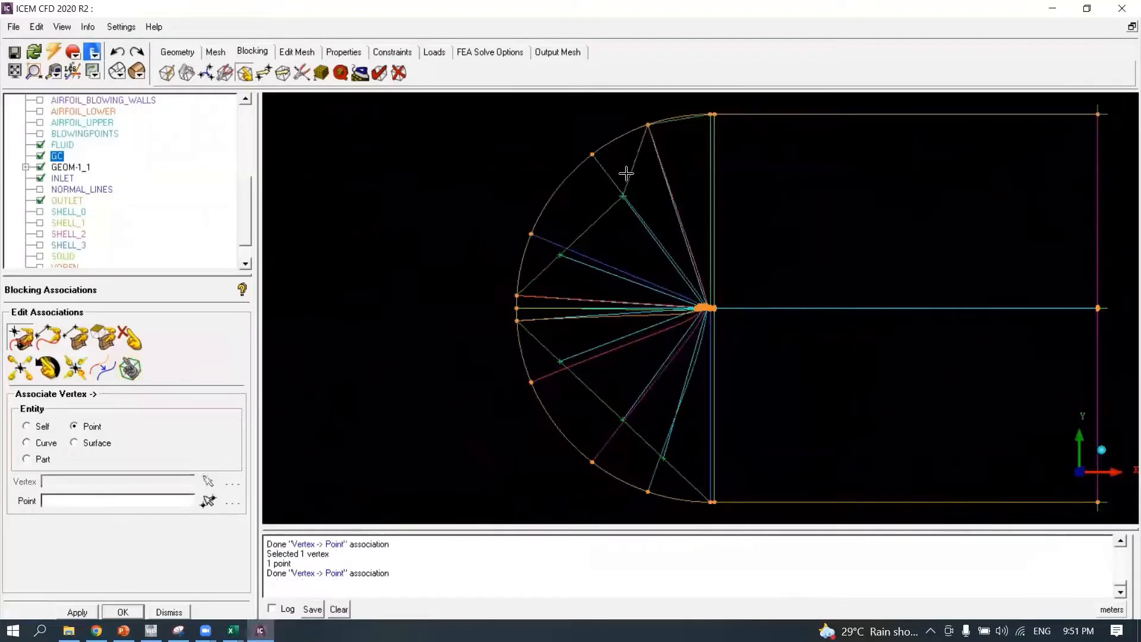
left_click(623, 196)
left_click(592, 156)
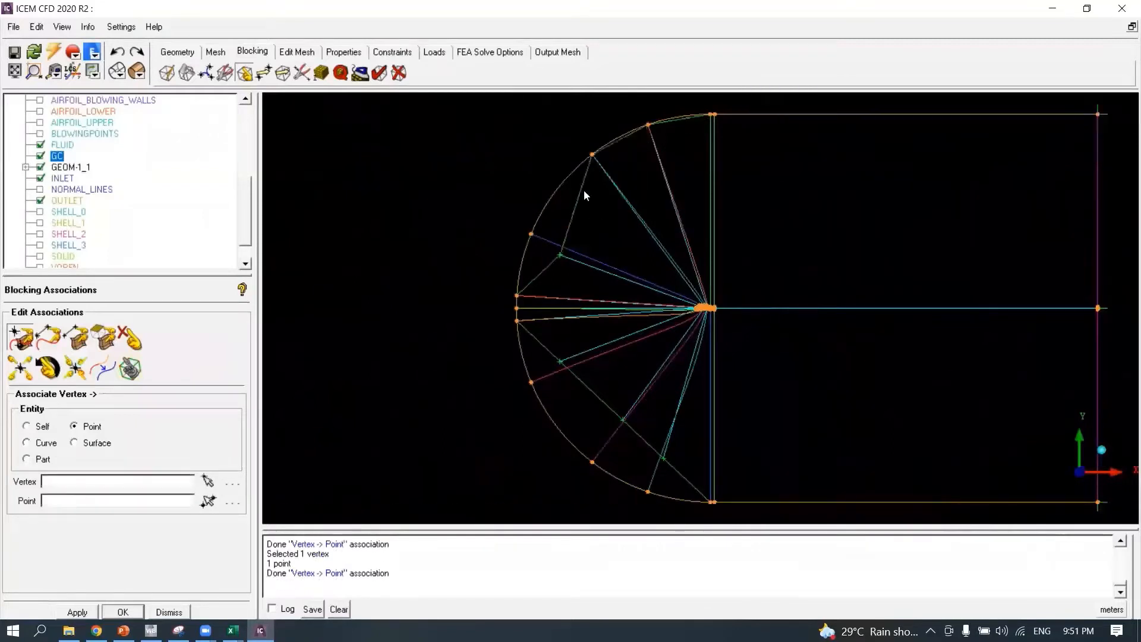
left_click(562, 254)
left_click(532, 235)
Associate the three outer vertices of the lower splits with the guide curve end points on the inlet arc and end the association.
left_click(560, 362)
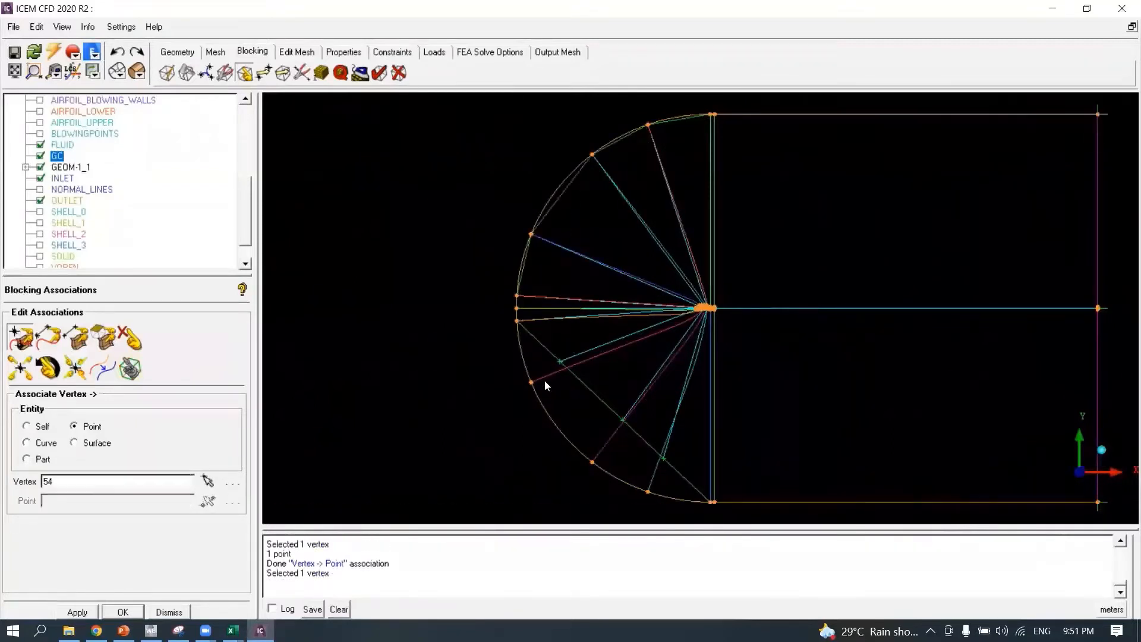
left_click(531, 382)
left_click(623, 419)
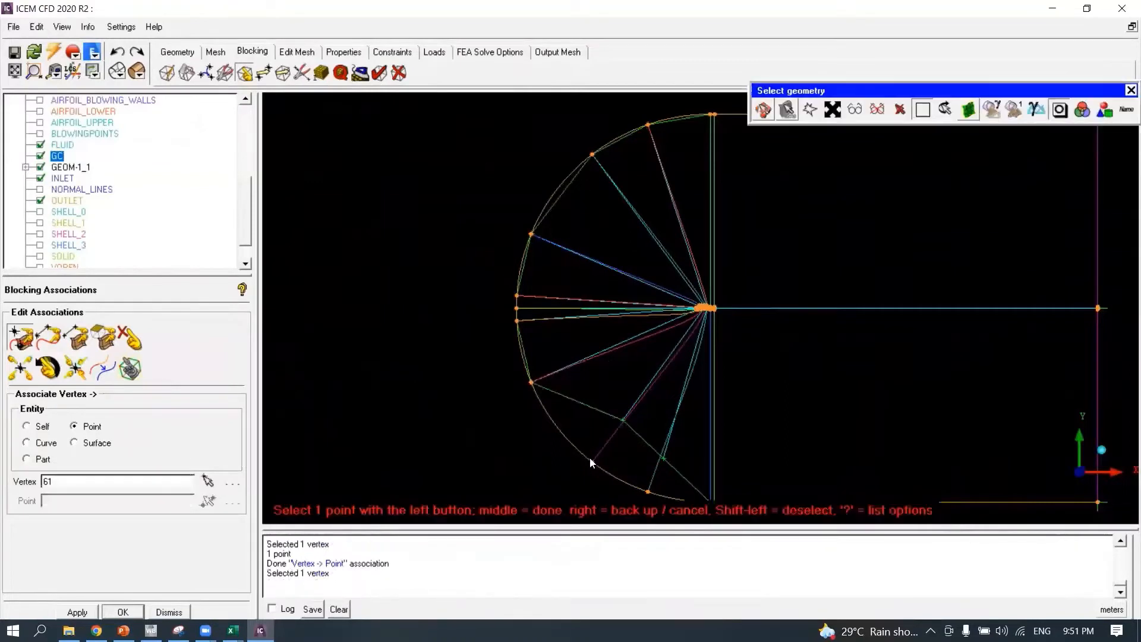
left_click(592, 463)
scroll(640, 434, "down", 2)
left_click(673, 421)
left_click(663, 446)
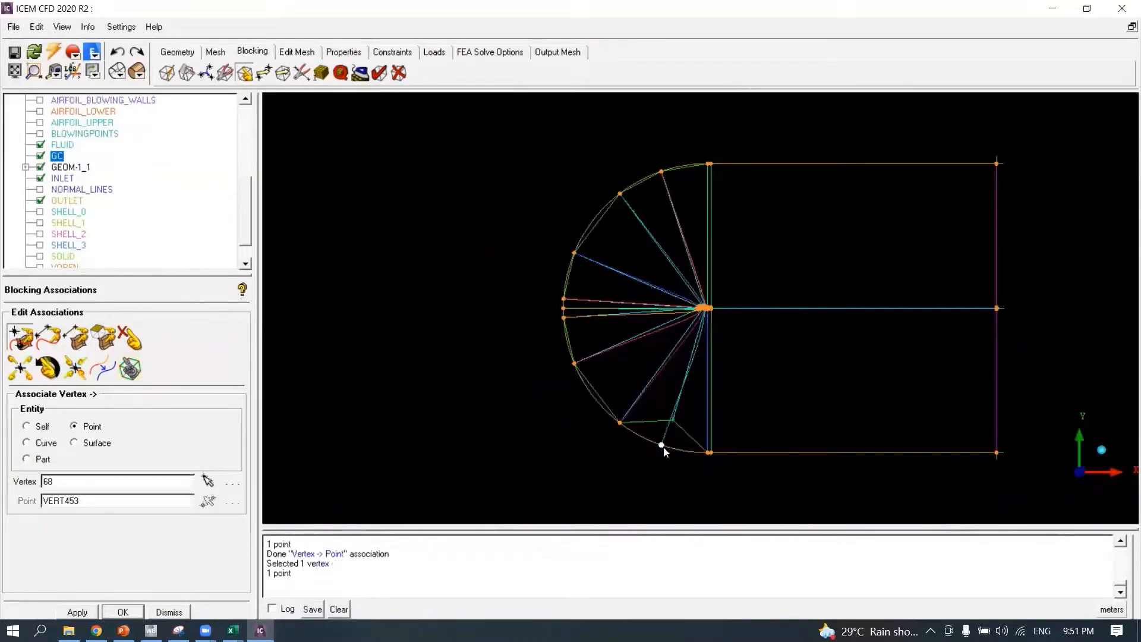
scroll(698, 365, "up", 5)
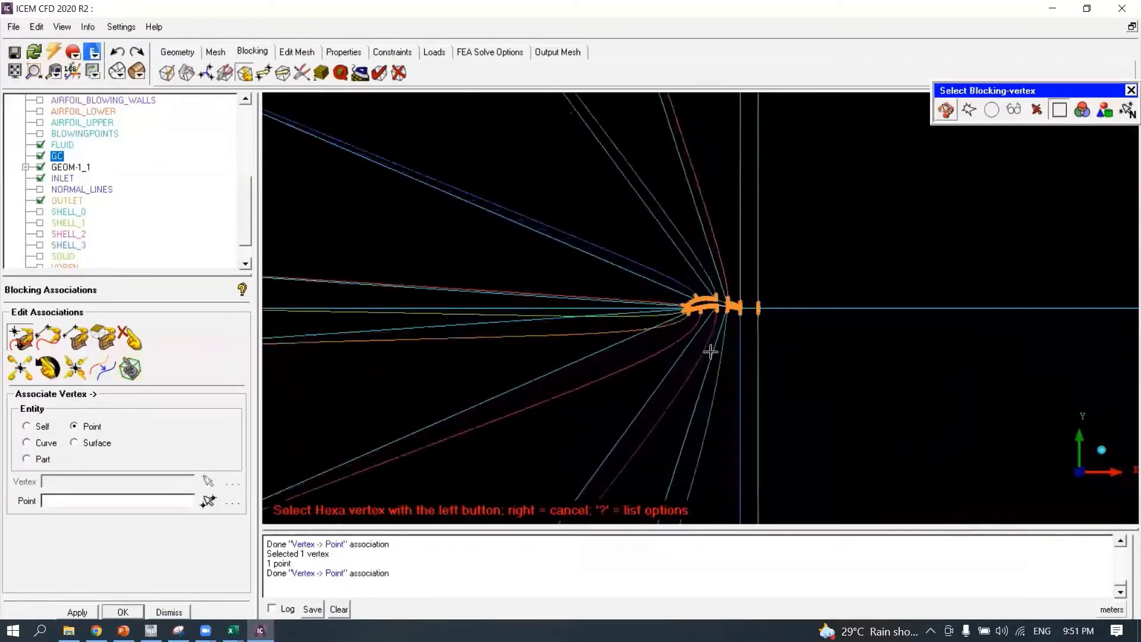
scroll(712, 350, "down", 5)
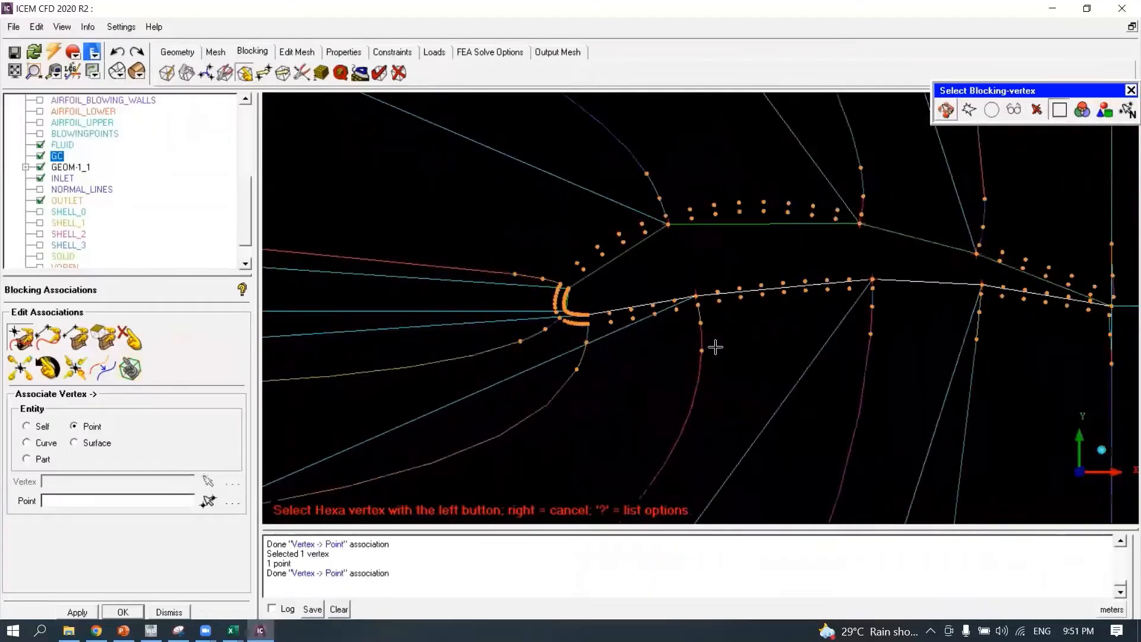
right_click(722, 342)
Hide the GC part and the geometry points, and display the lower airfoil curves.
scroll(733, 333, "down", 1)
scroll(703, 341, "up", 5)
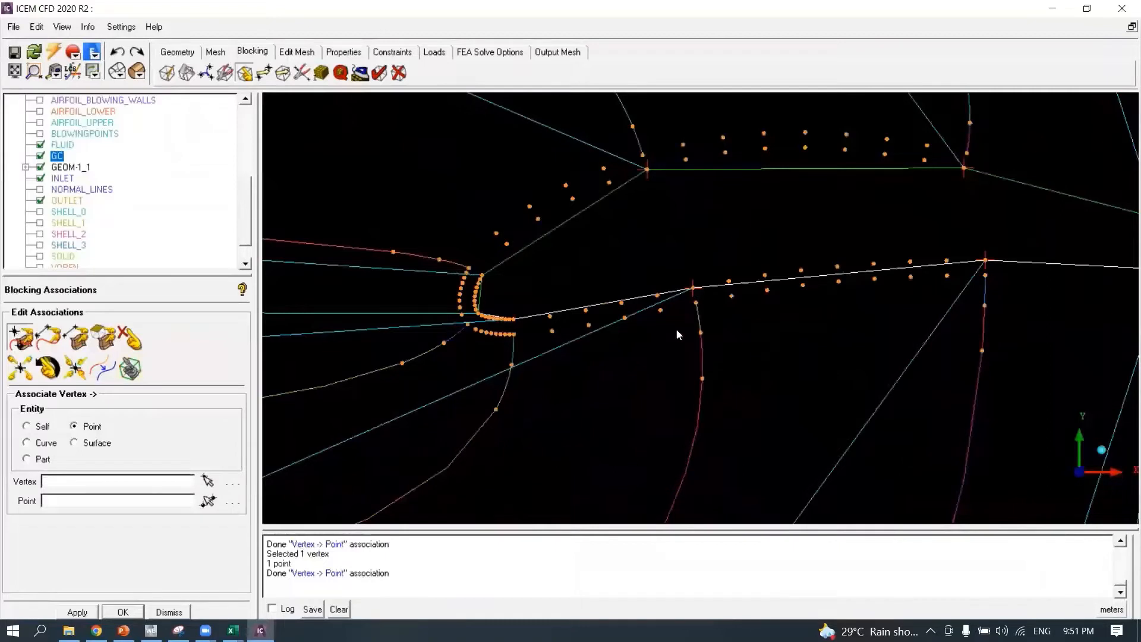
left_click(40, 156)
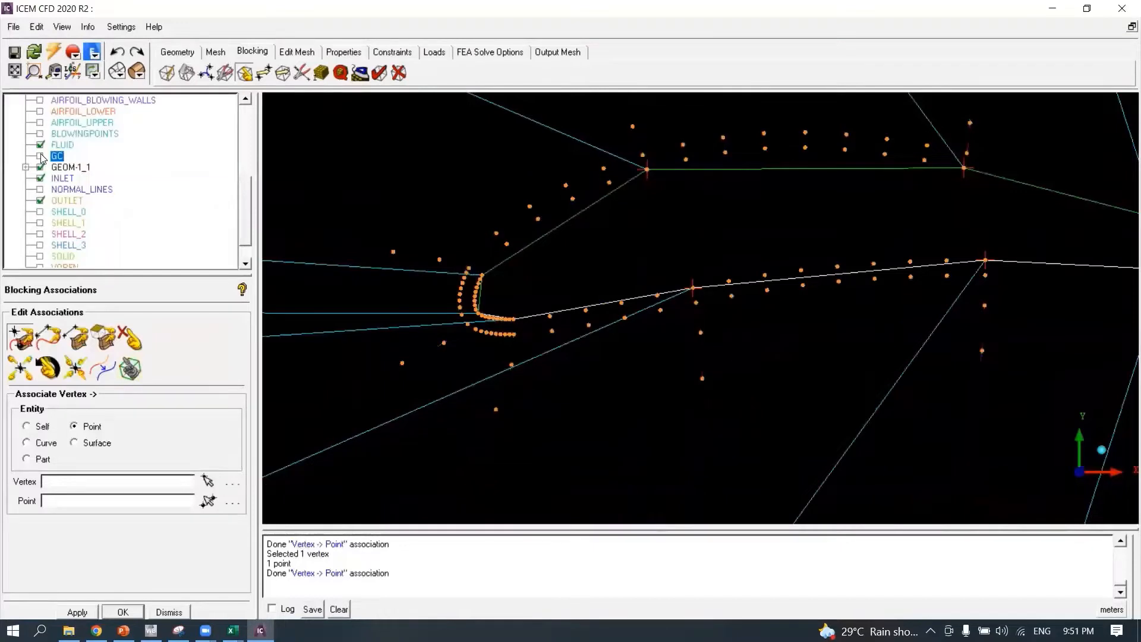
left_click_drag(248, 189, 245, 118)
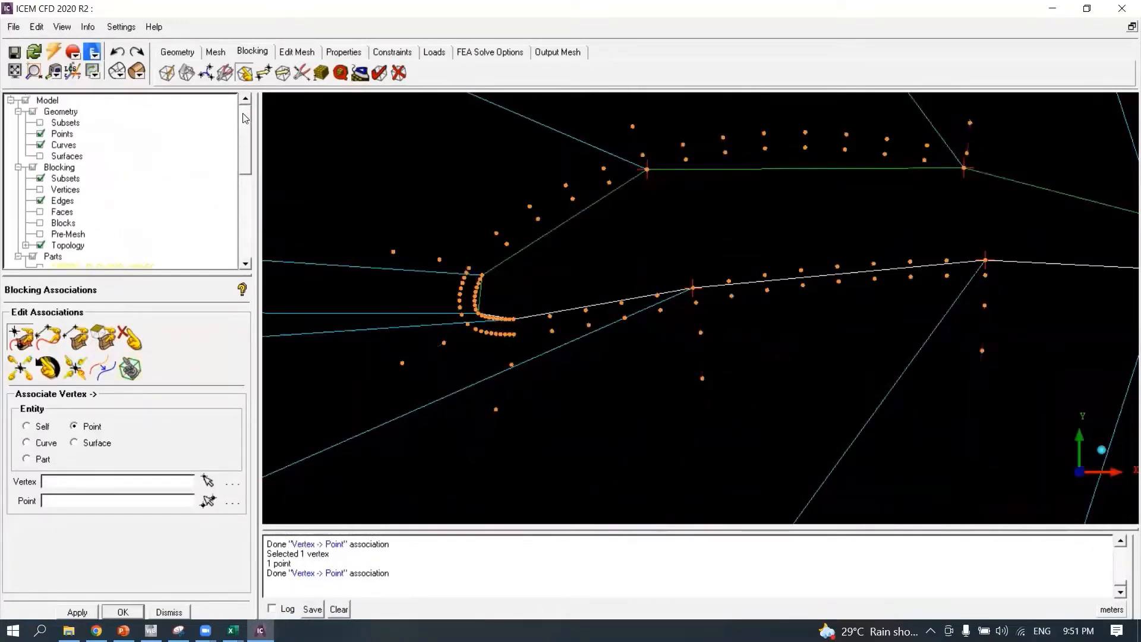
left_click_drag(245, 118, 258, 164)
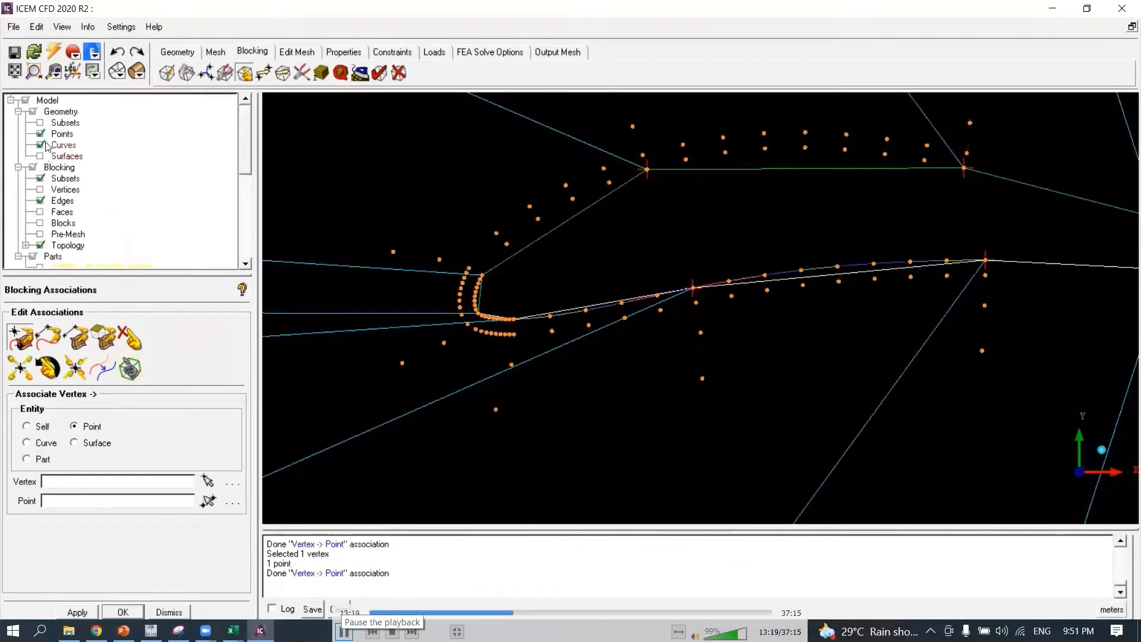
left_click(41, 134)
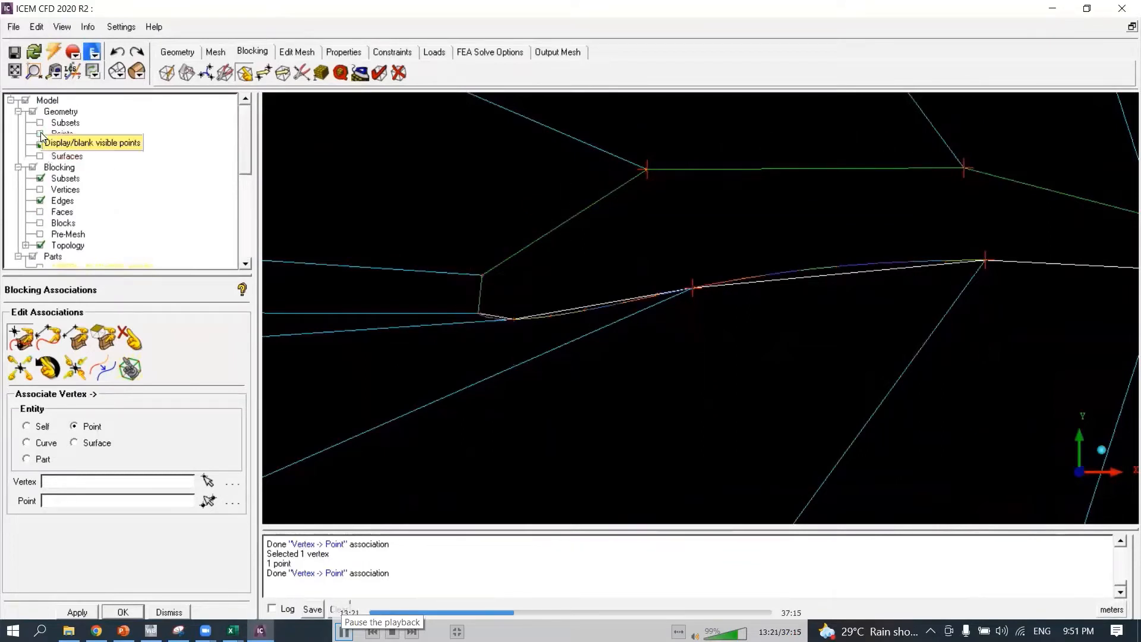
Limit the displayed blocking with Index Control to a J range of 0 to 2, isolating the lower airfoil side.
right_click(64, 169)
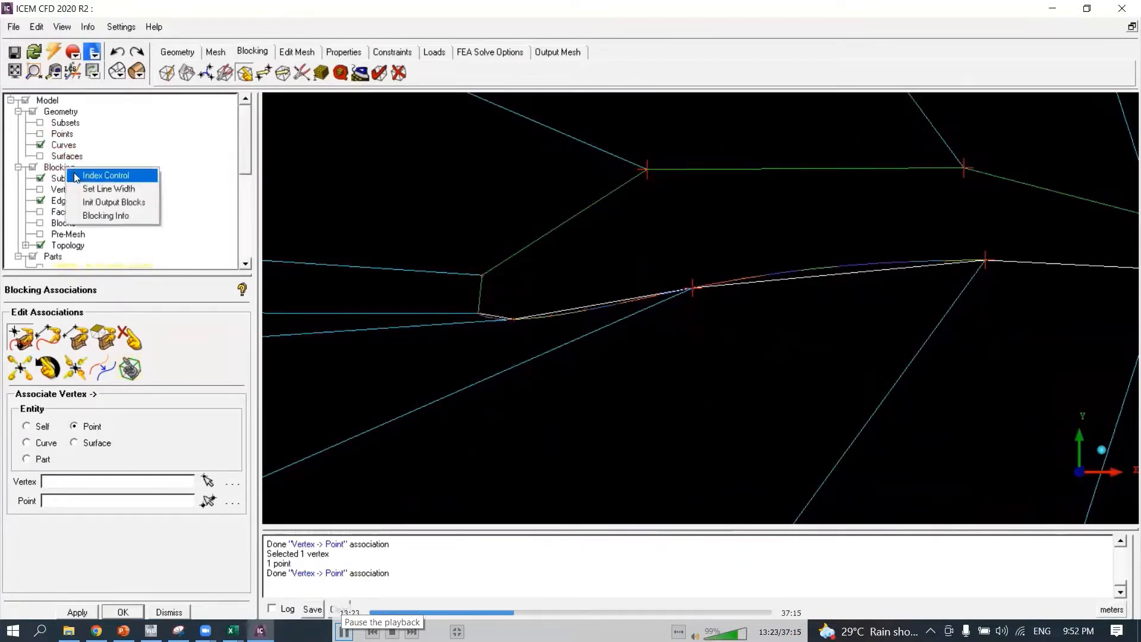
left_click(127, 173)
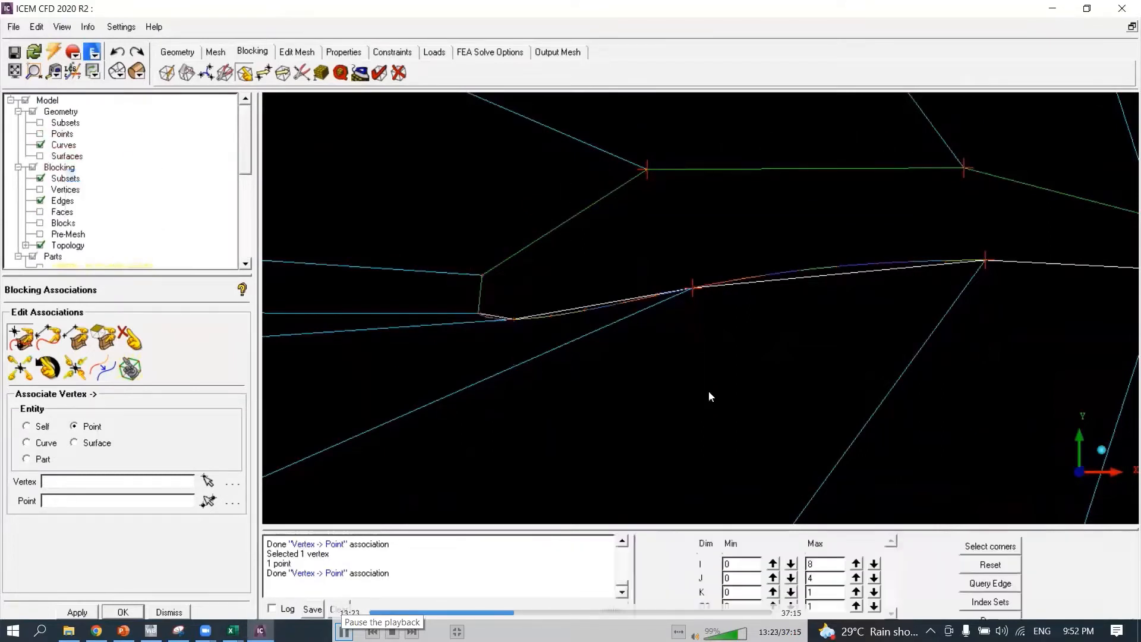
left_click(773, 578)
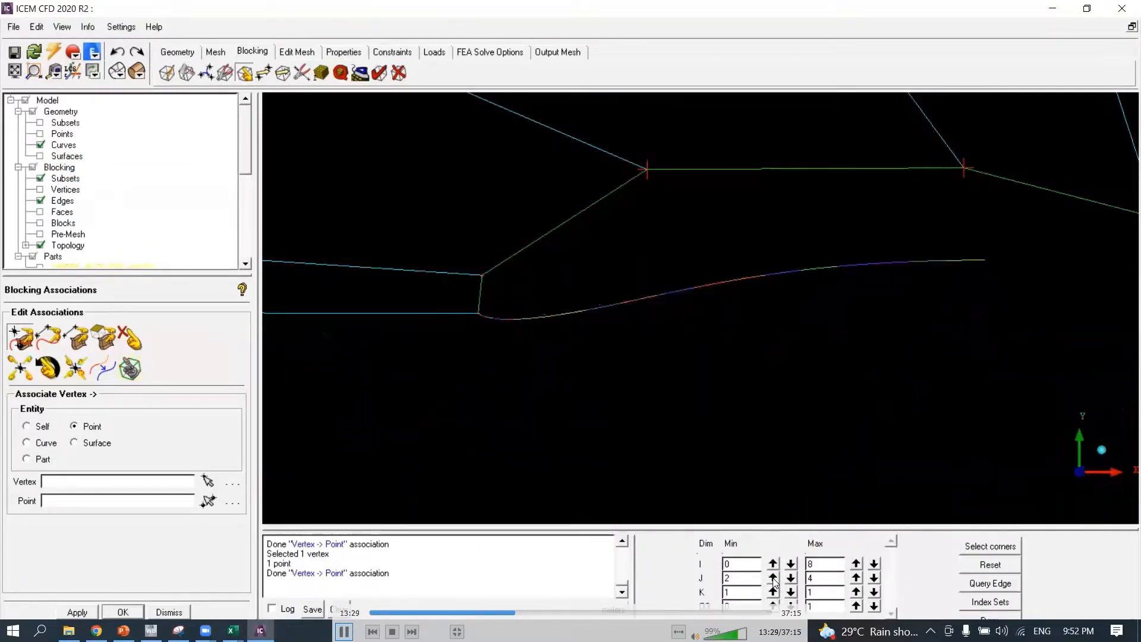
left_click(991, 565)
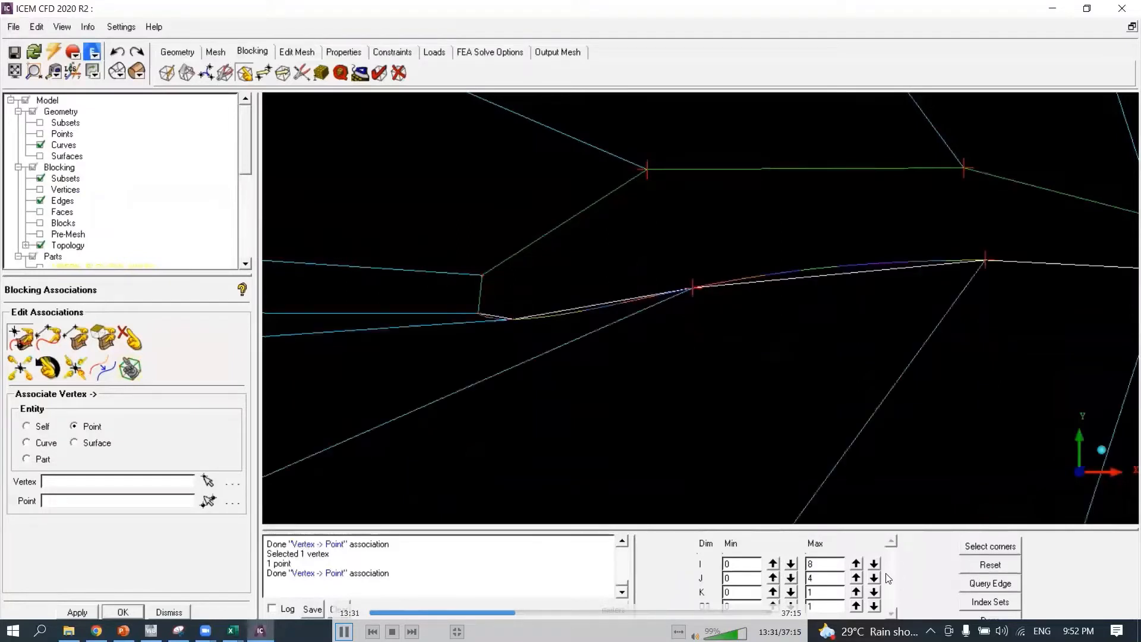
left_click(874, 579)
left_click(874, 579)
scroll(541, 341, "up", 5)
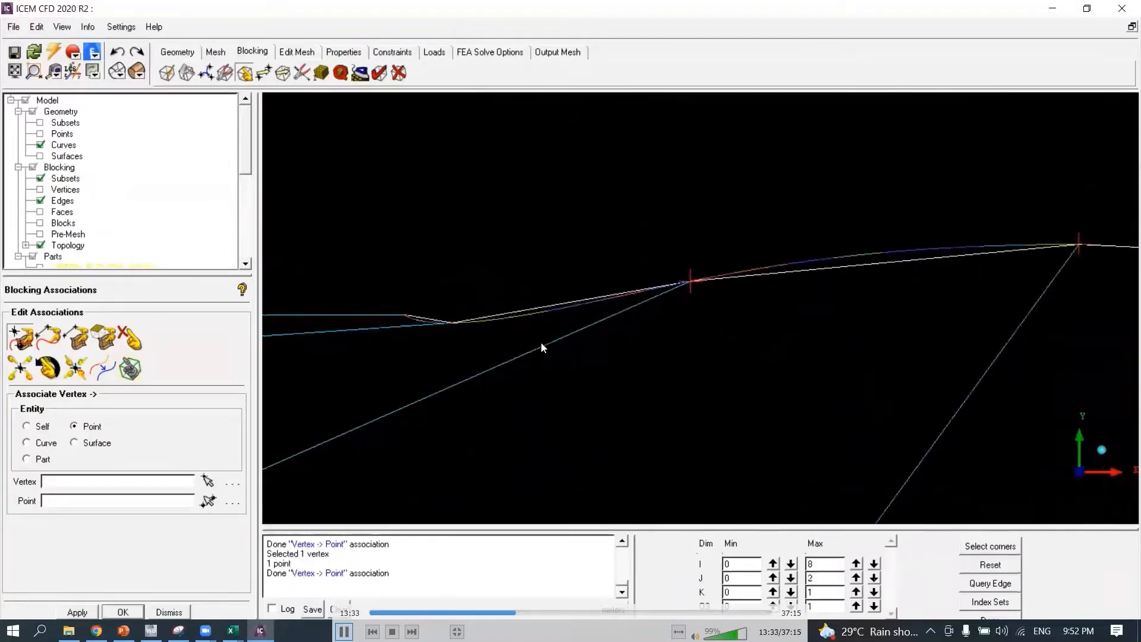
middle_click_drag(516, 370, 980, 339)
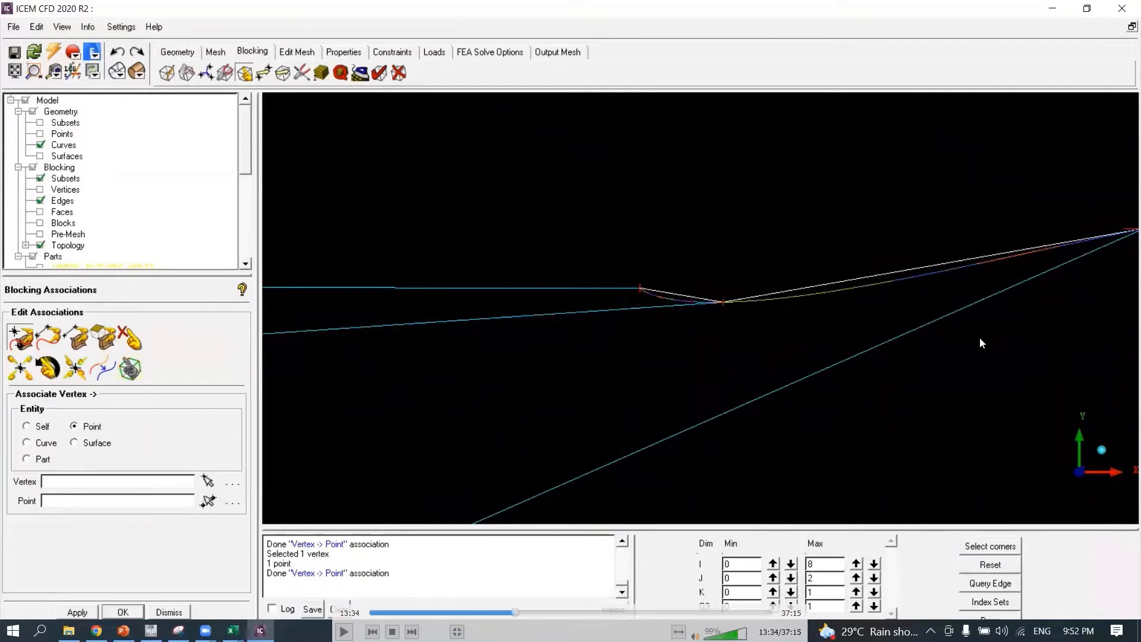
Associate the two consecutive lower-surface edges running from near the leading edge to mid-chord with the lower airfoil curves between their end vertices.
key("space")
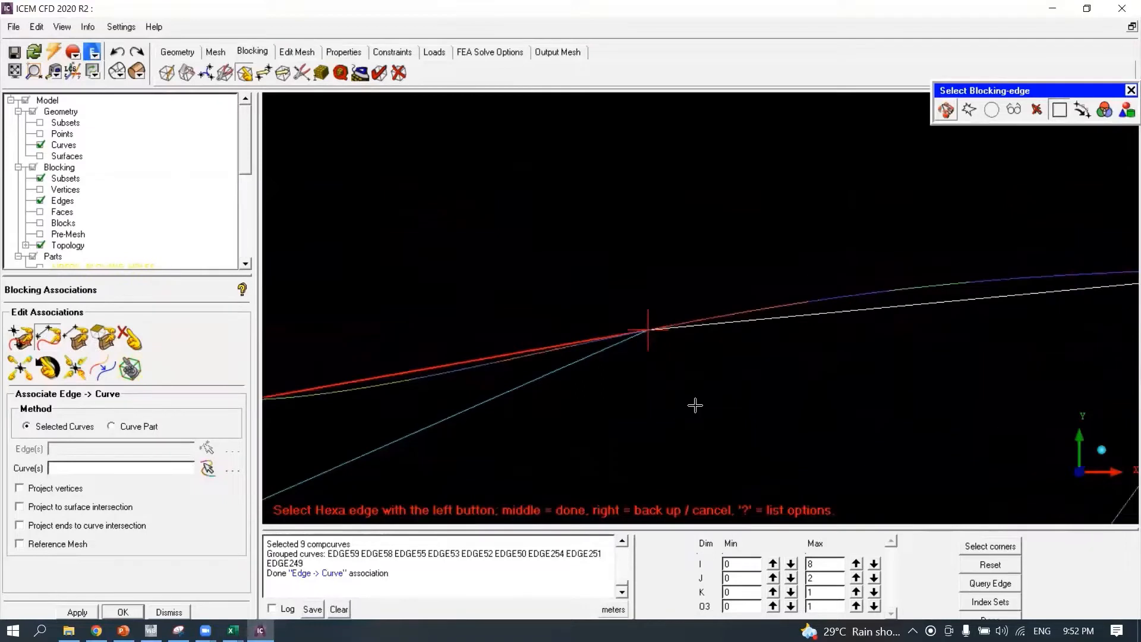
scroll(696, 405, "down", 3)
left_click(751, 310)
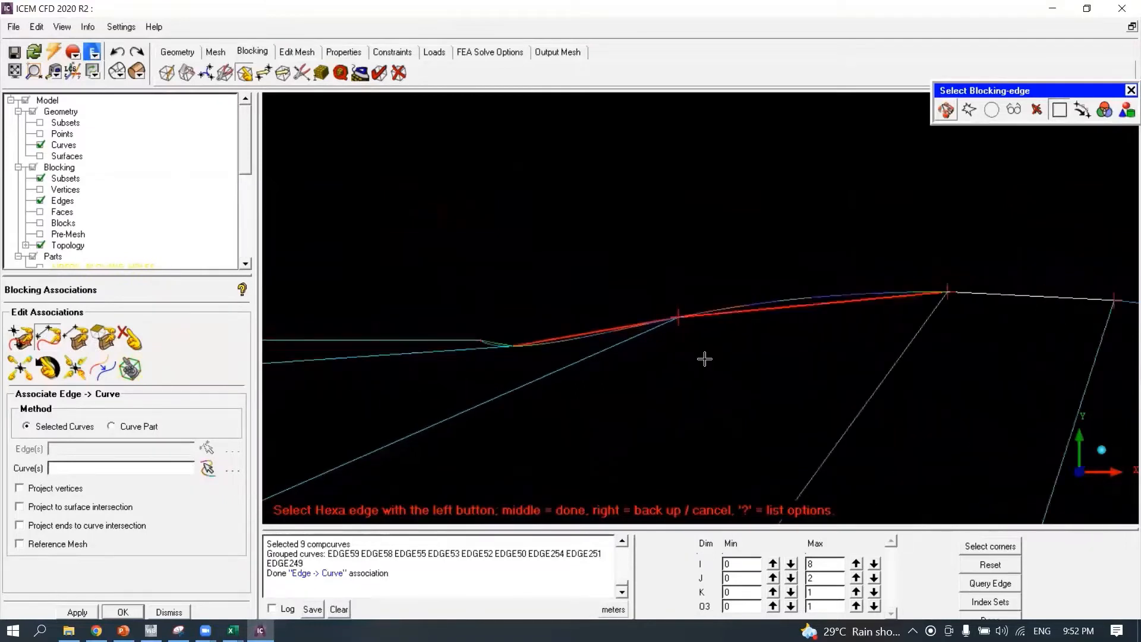
middle_click(705, 359)
scroll(479, 358, "up", 2)
left_click_drag(465, 301, 719, 373)
middle_click_drag(765, 356, 590, 387)
left_click_drag(497, 241, 702, 403)
scroll(800, 360, "up", 2)
left_click(835, 326)
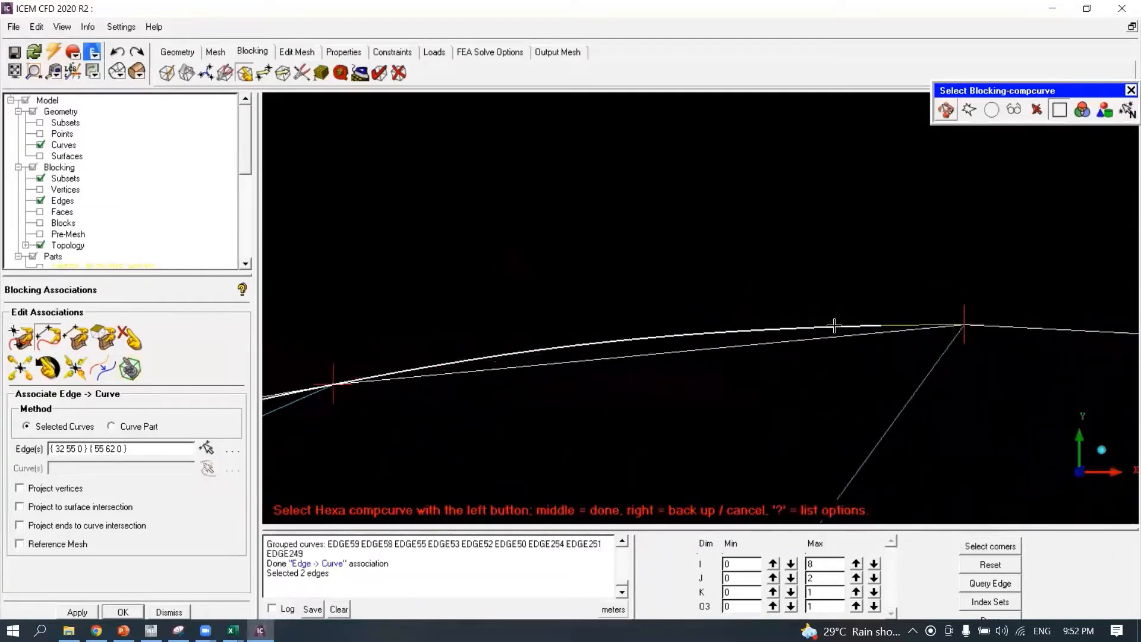
left_click(899, 327)
middle_click(828, 354)
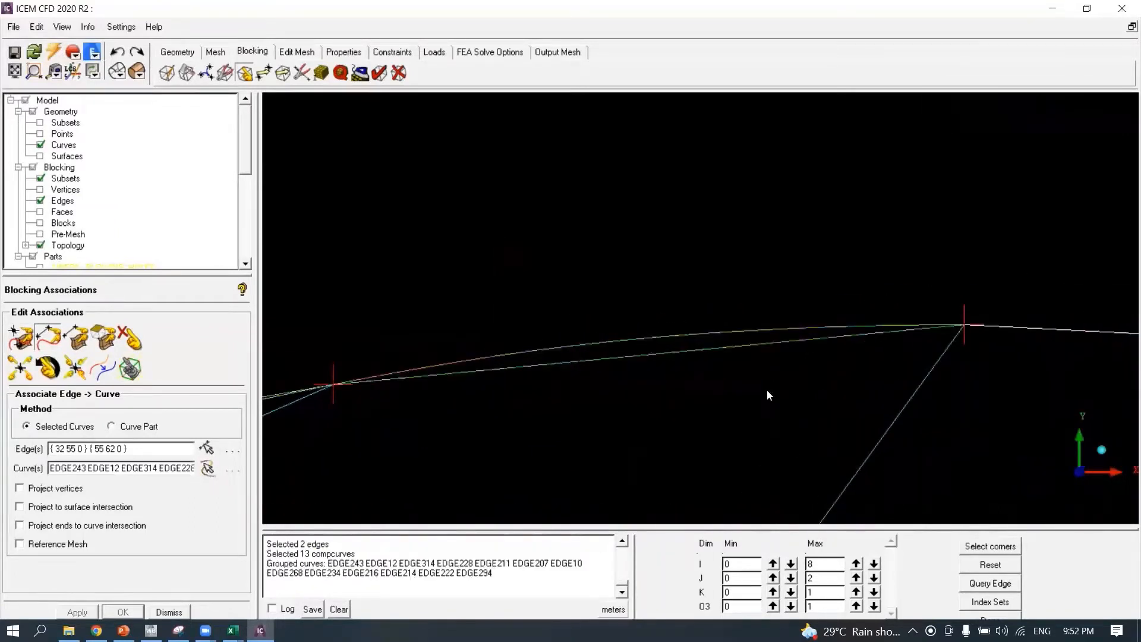
Reset the index range to the full blocking and associate the lower edge ending at the trailing edge with the airfoil curves along it.
scroll(767, 391, "down", 1)
middle_click_drag(806, 391, 345, 398)
scroll(644, 359, "up", 3)
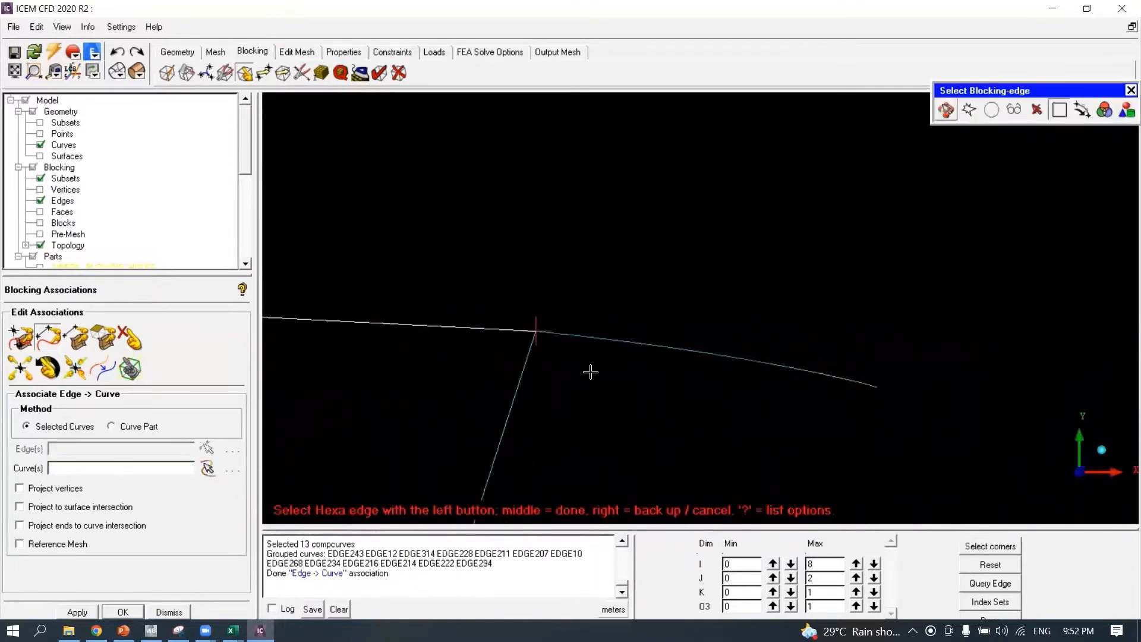
scroll(594, 377, "up", 2)
middle_click_drag(594, 377, 678, 225)
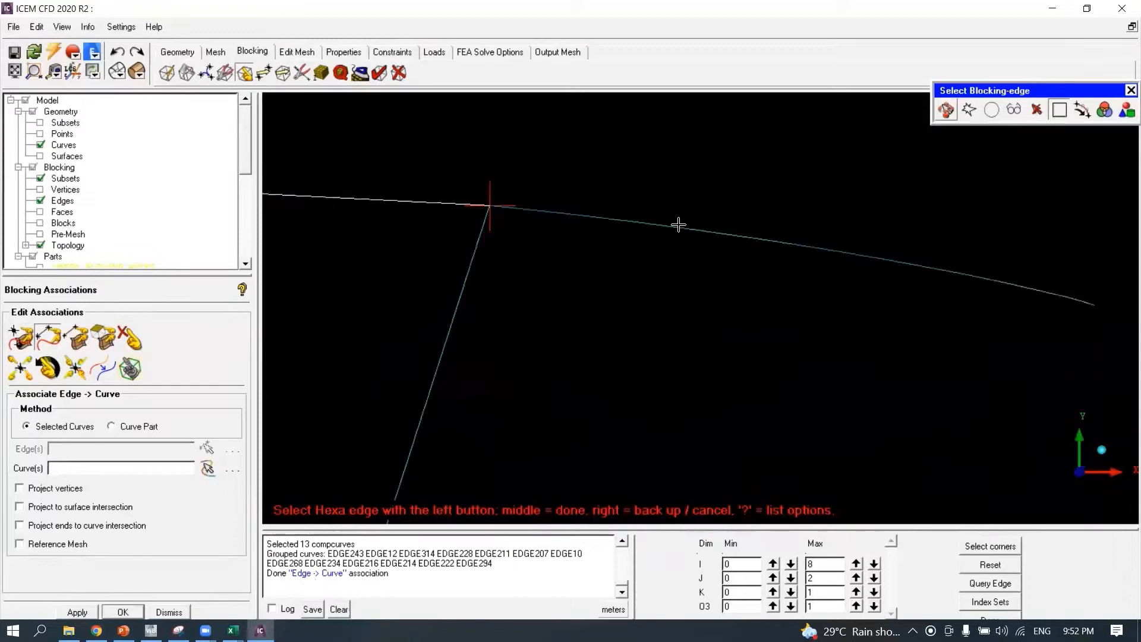
left_click(989, 566)
left_click(585, 217)
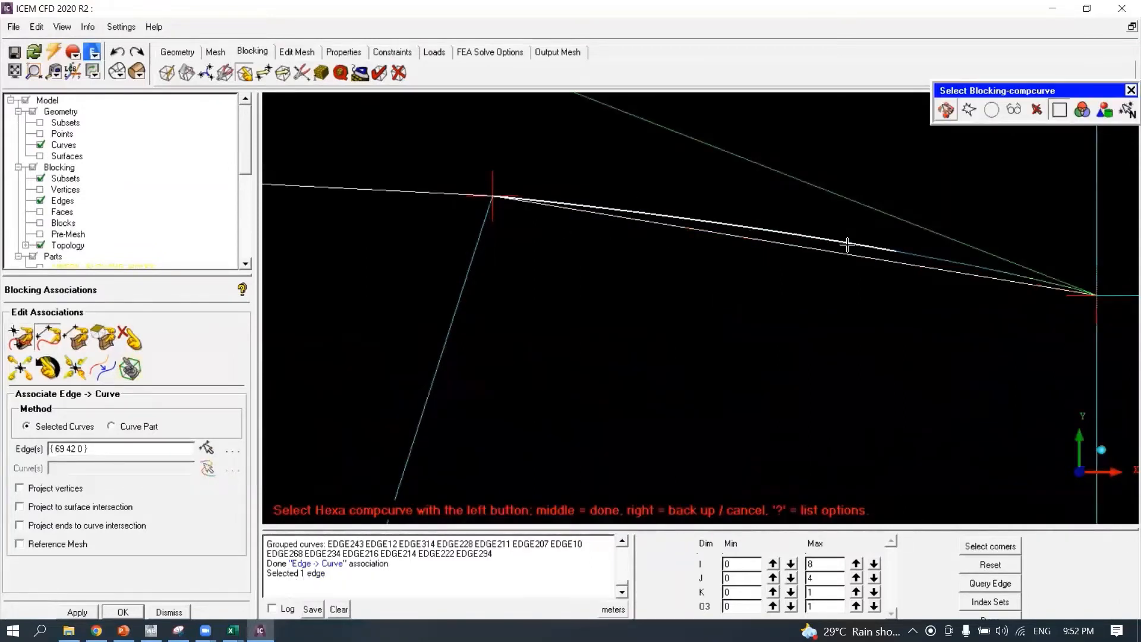
left_click(938, 263)
left_click(1015, 282)
middle_click(888, 359)
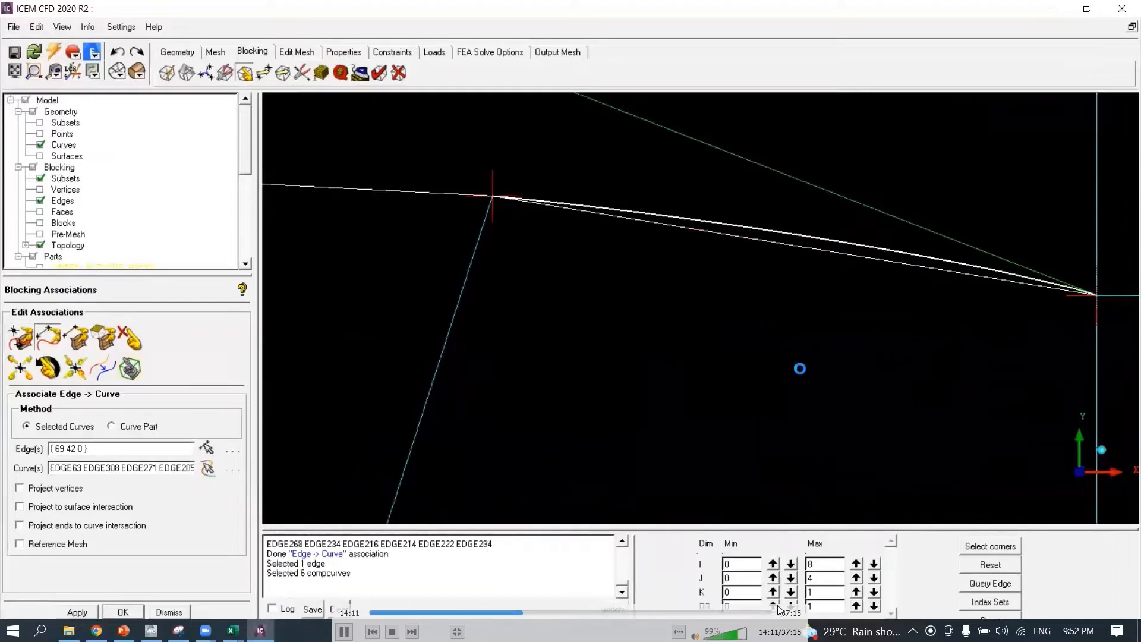
scroll(624, 391, "down", 8)
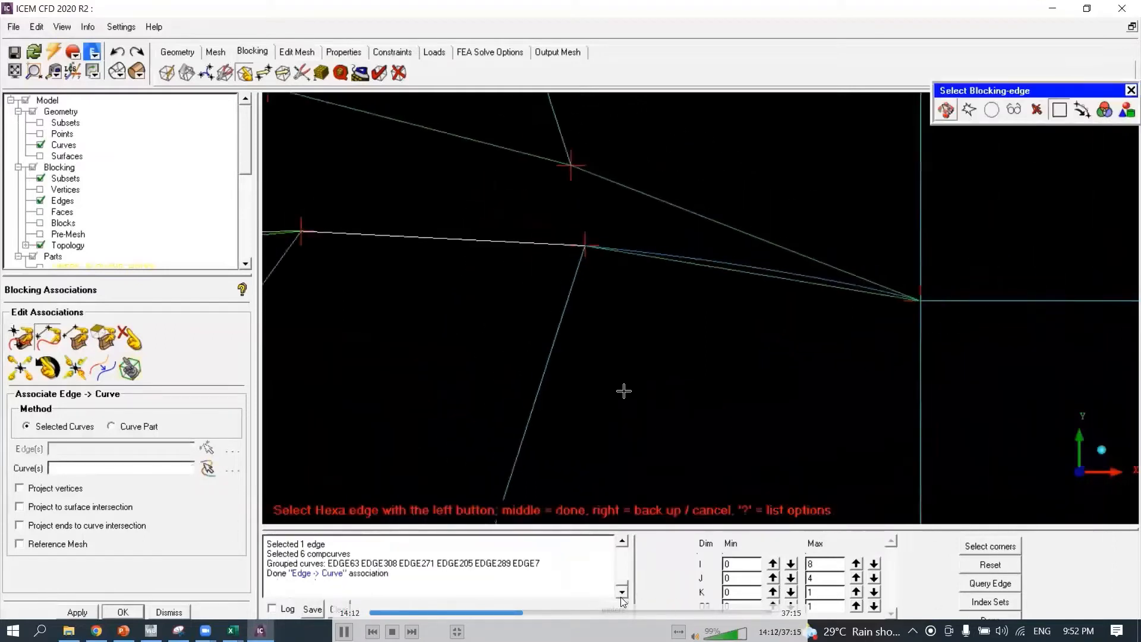
middle_click(550, 370)
Display the geometry points around the whole airfoil.
scroll(550, 290, "up", 5)
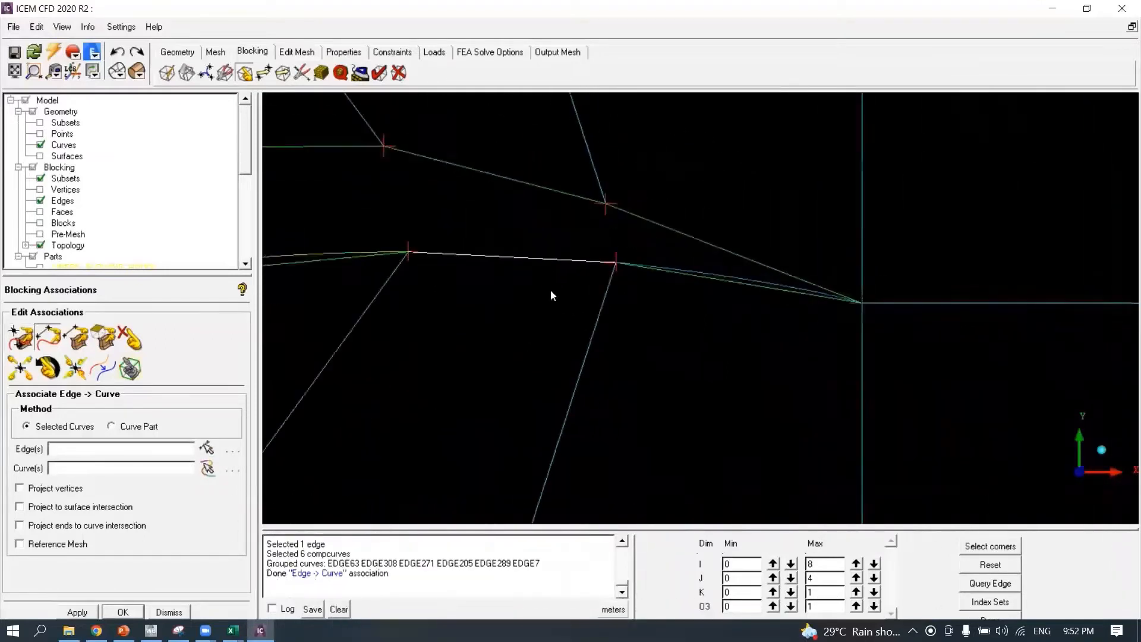
middle_click_drag(487, 310, 1056, 383)
scroll(742, 367, "down", 6)
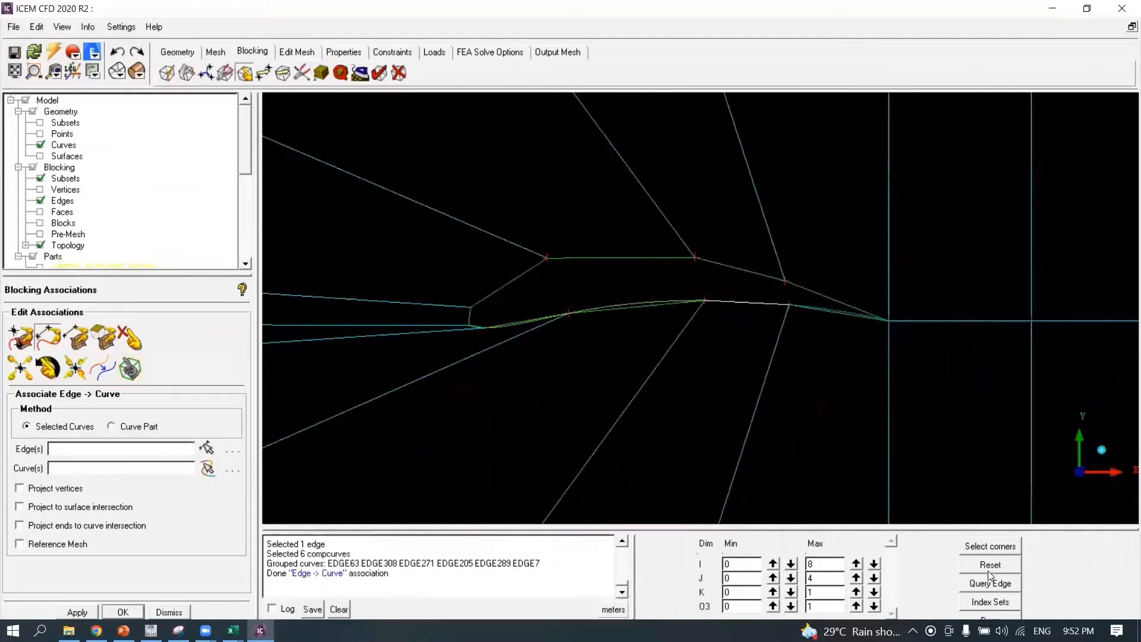
left_click(40, 134)
scroll(866, 341, "up", 3)
middle_click_drag(866, 342, 826, 375)
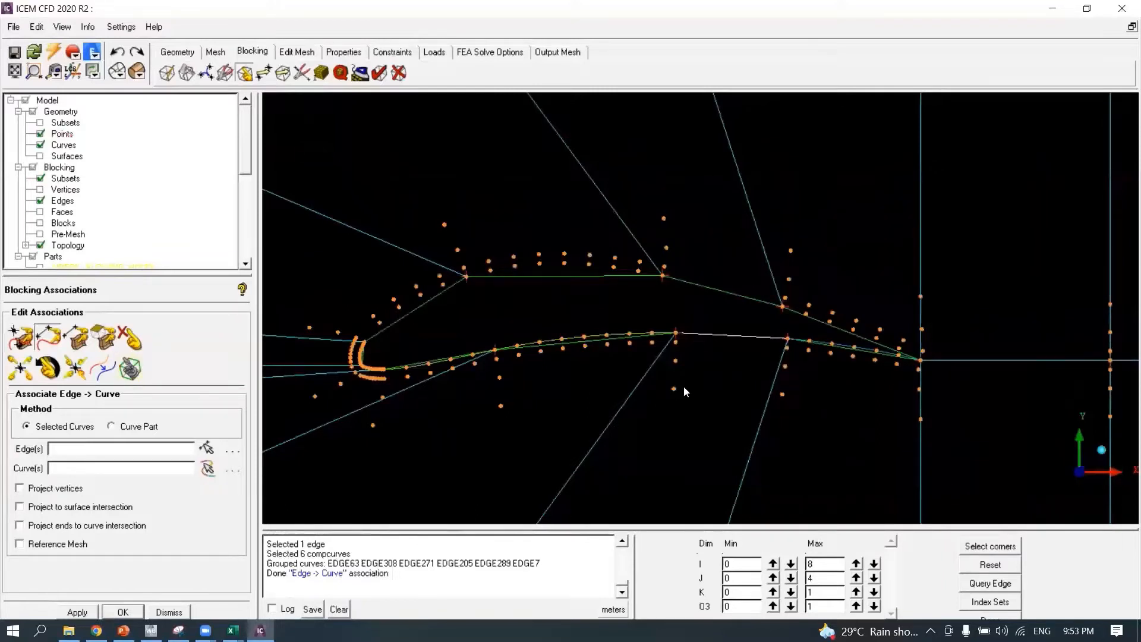
scroll(789, 412, "down", 2)
scroll(831, 365, "up", 2)
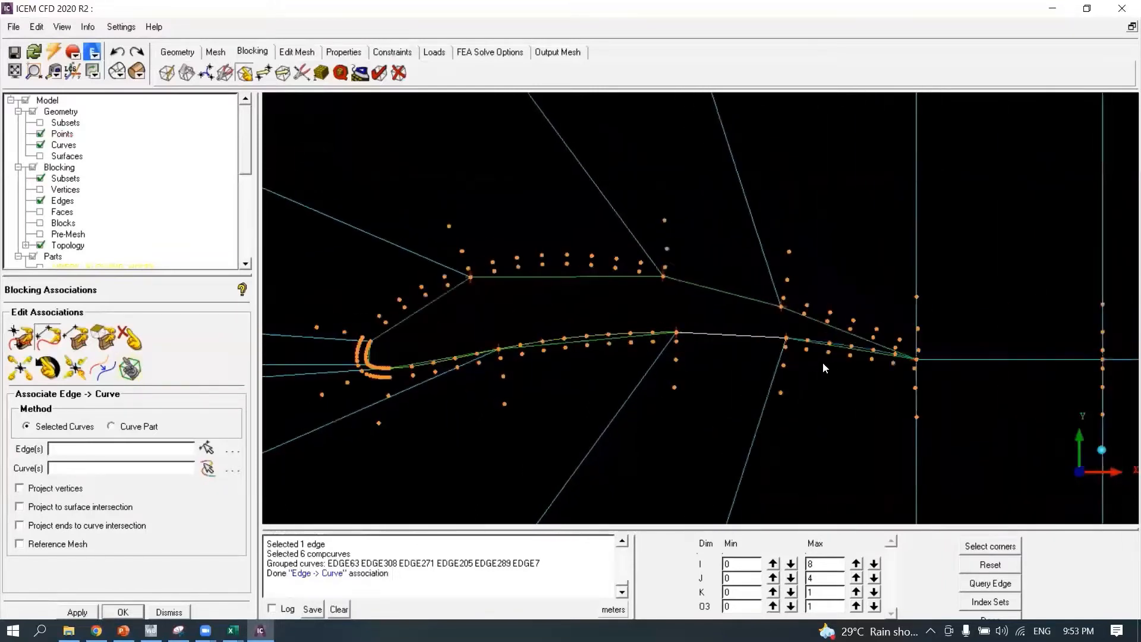
Split the blocks around the airfoil on the radial edge above mid-chord, close to the surface, at a split value of about 0.99.
left_click(187, 72)
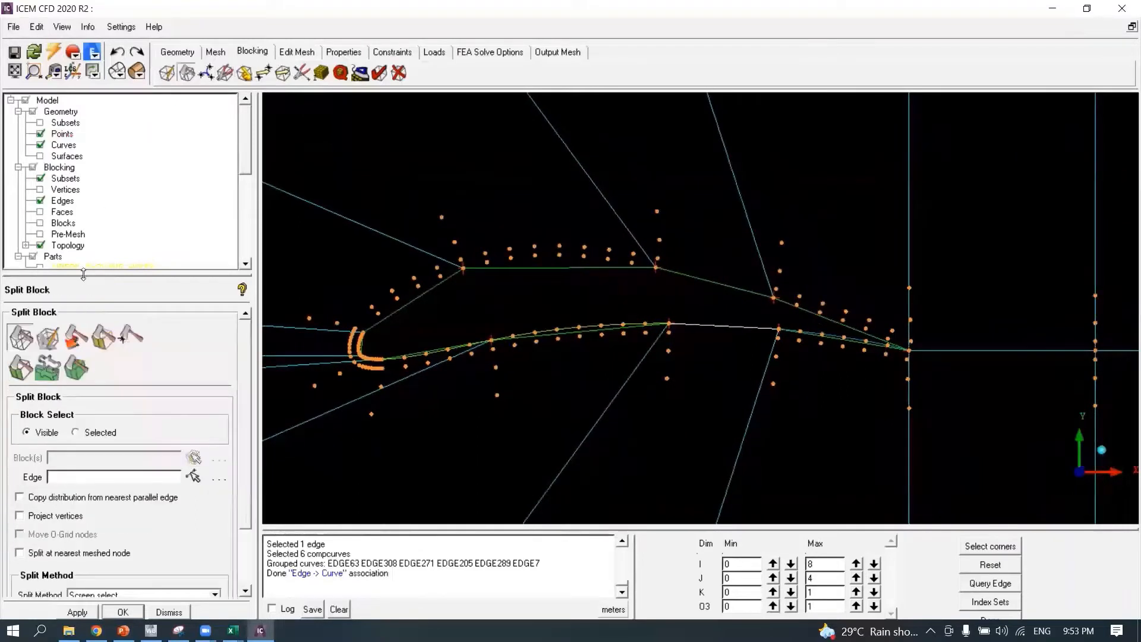
left_click(21, 340)
scroll(670, 312, "down", 1)
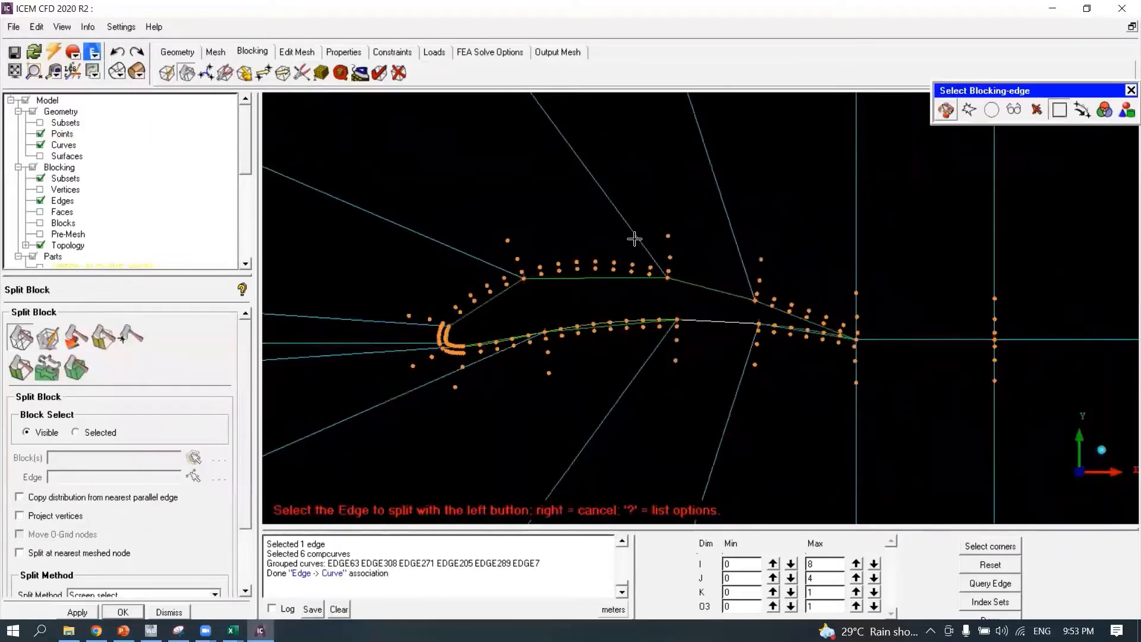
left_click(636, 238)
mouse_move(617, 246)
left_mouse_down()
mouse_move(631, 266)
mouse_move(622, 264)
left_mouse_up()
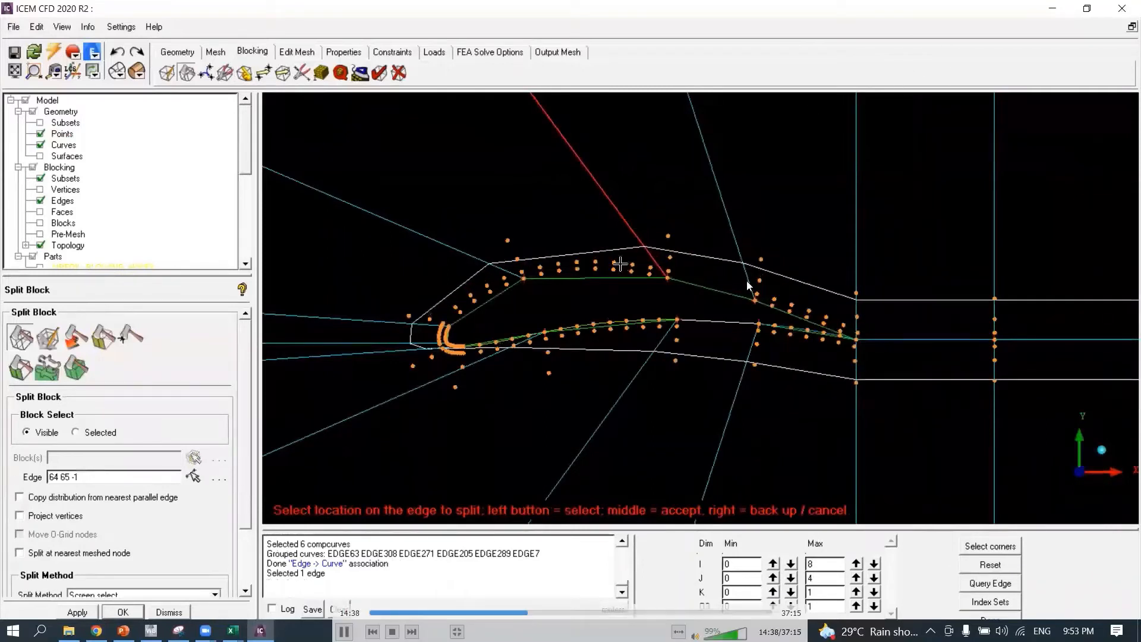
middle_click(571, 230)
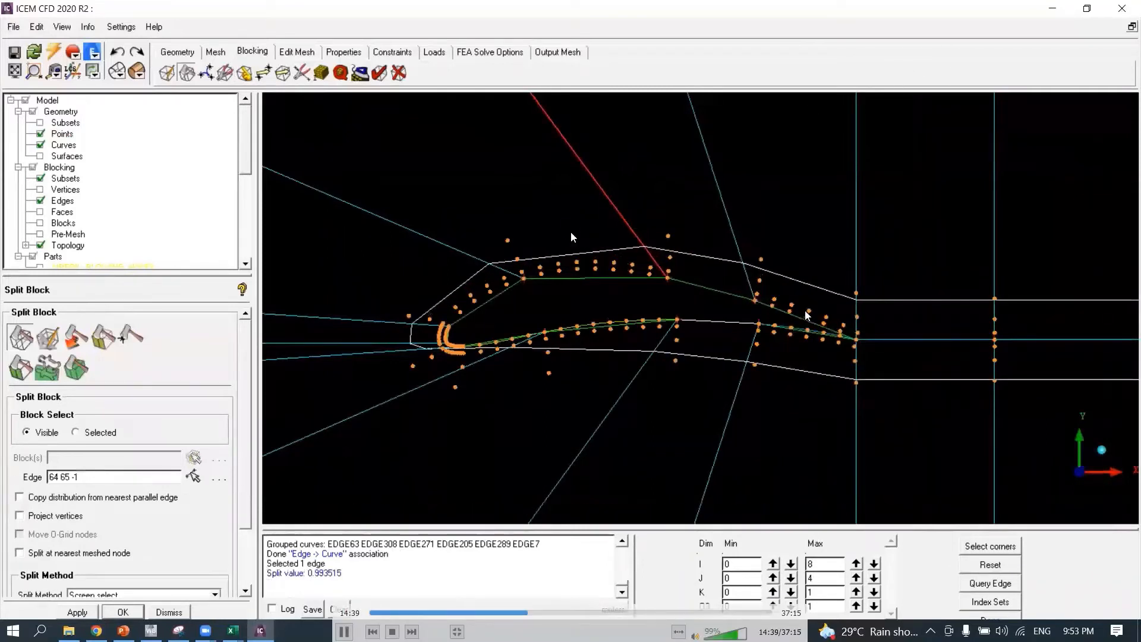
left_click(245, 74)
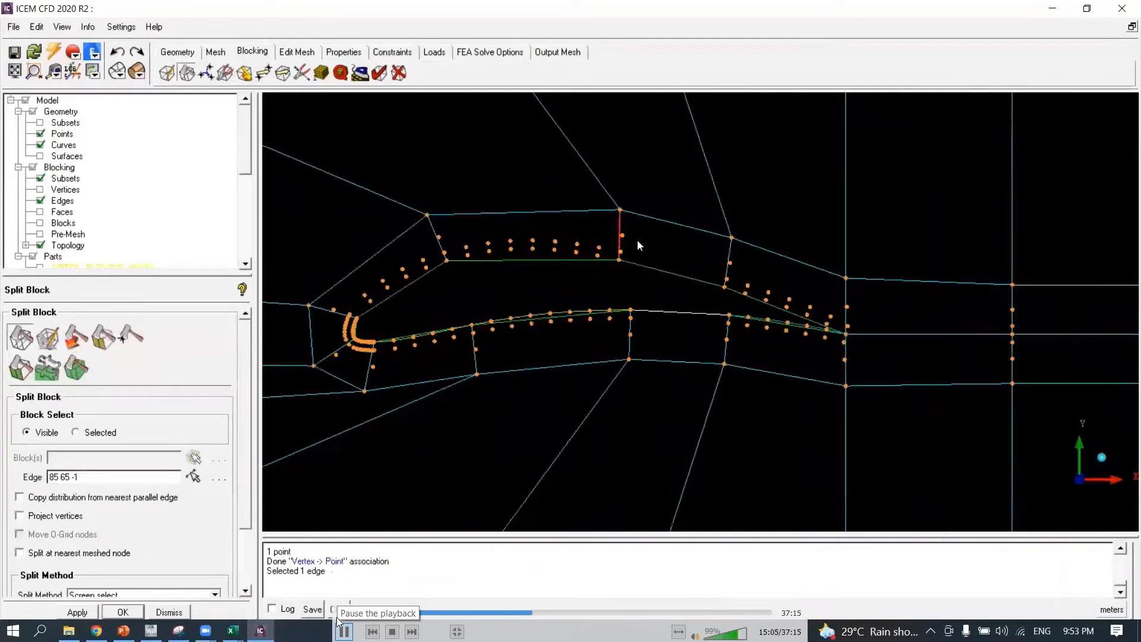
left_click(344, 632)
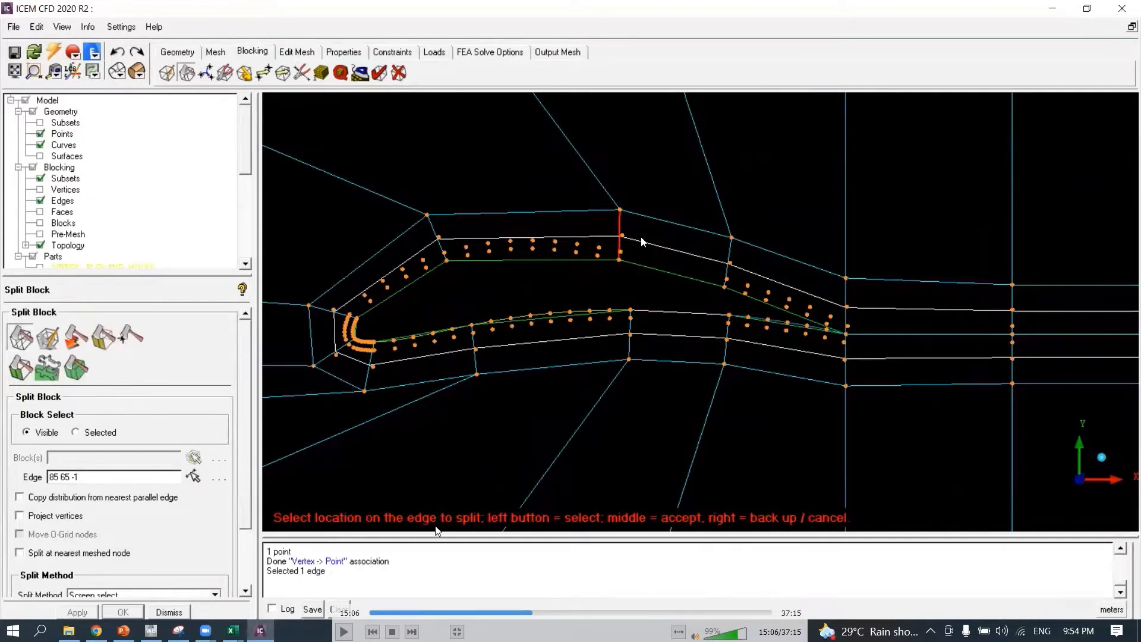
key("space")
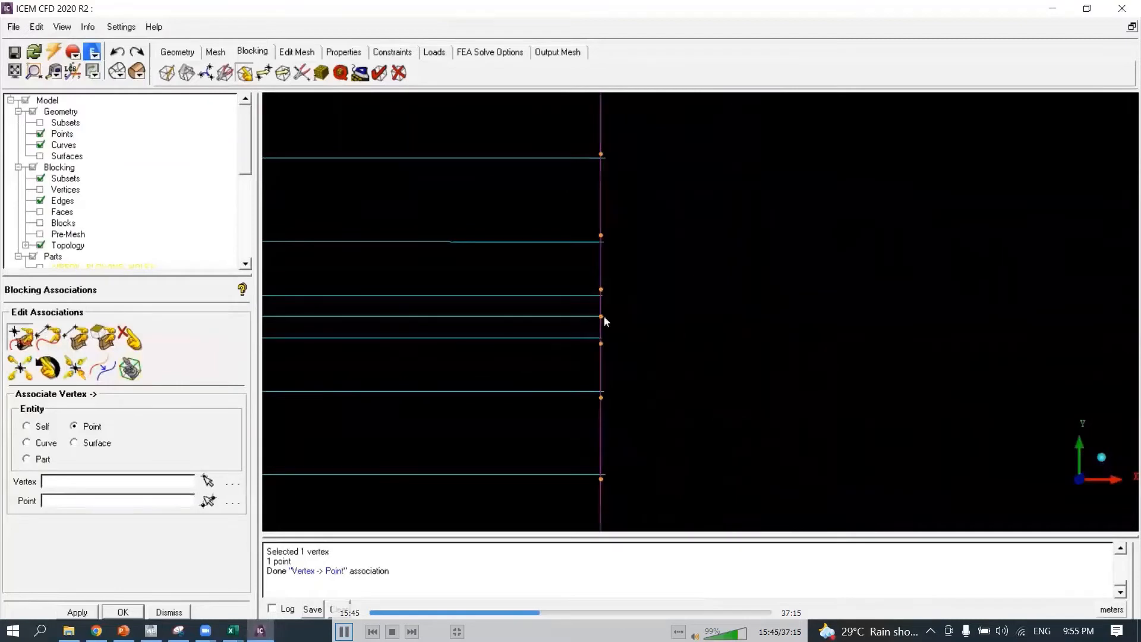
key("space")
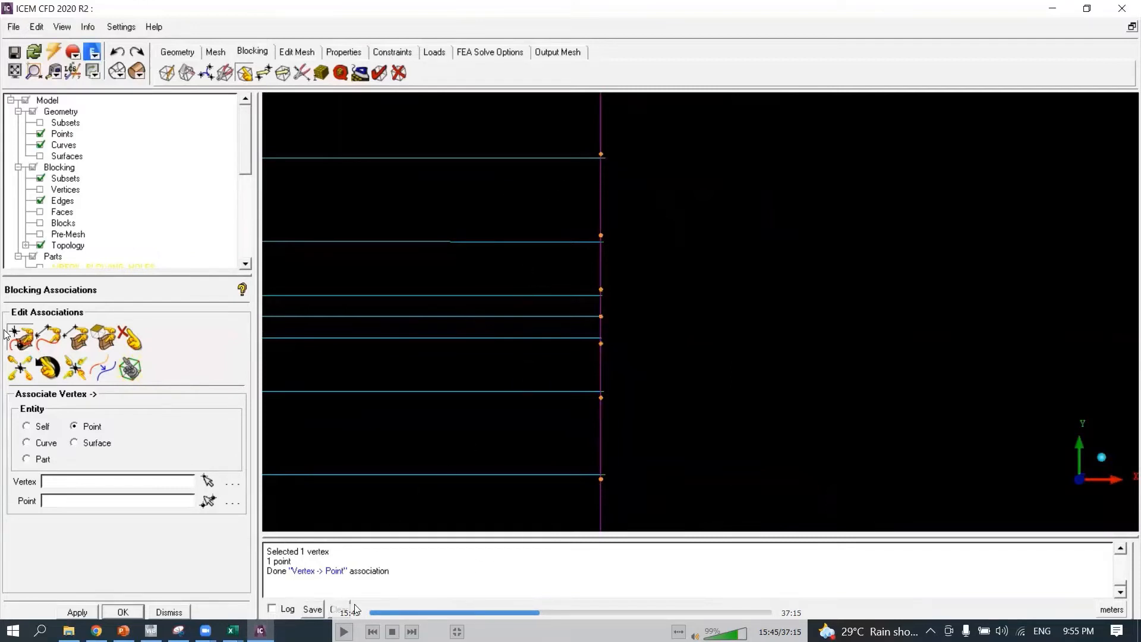
left_click(343, 632)
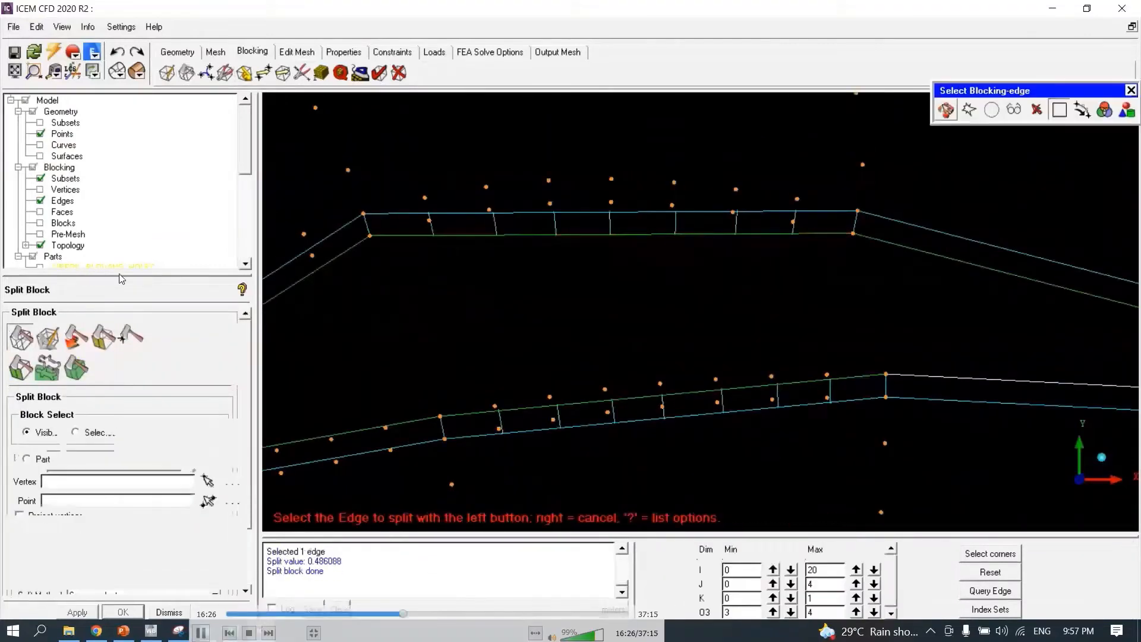
key("space")
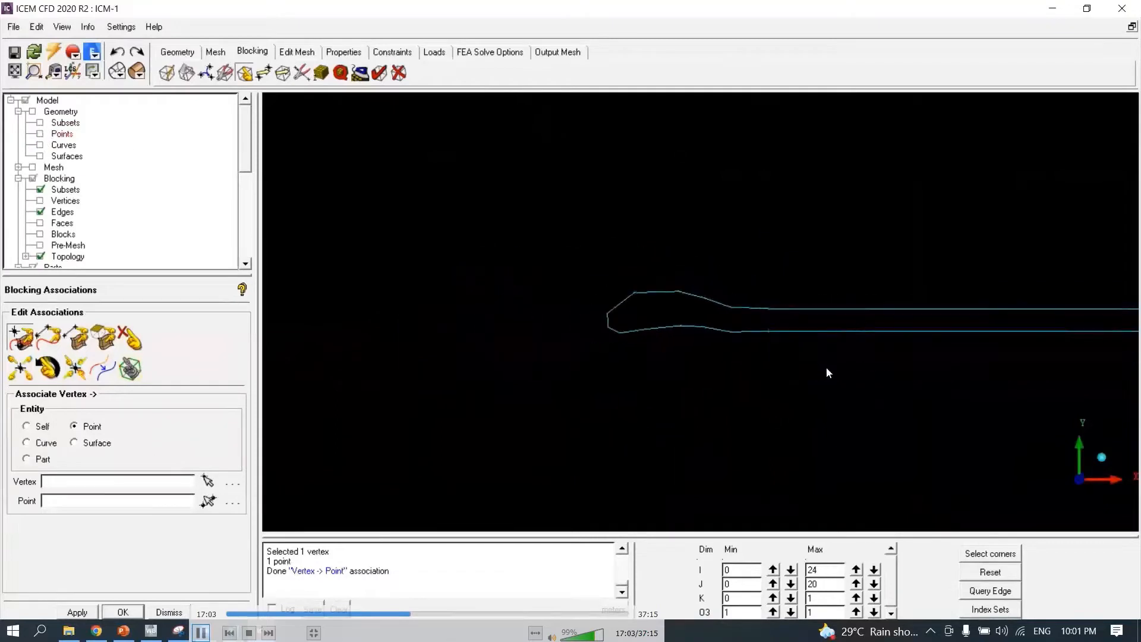
key("space")
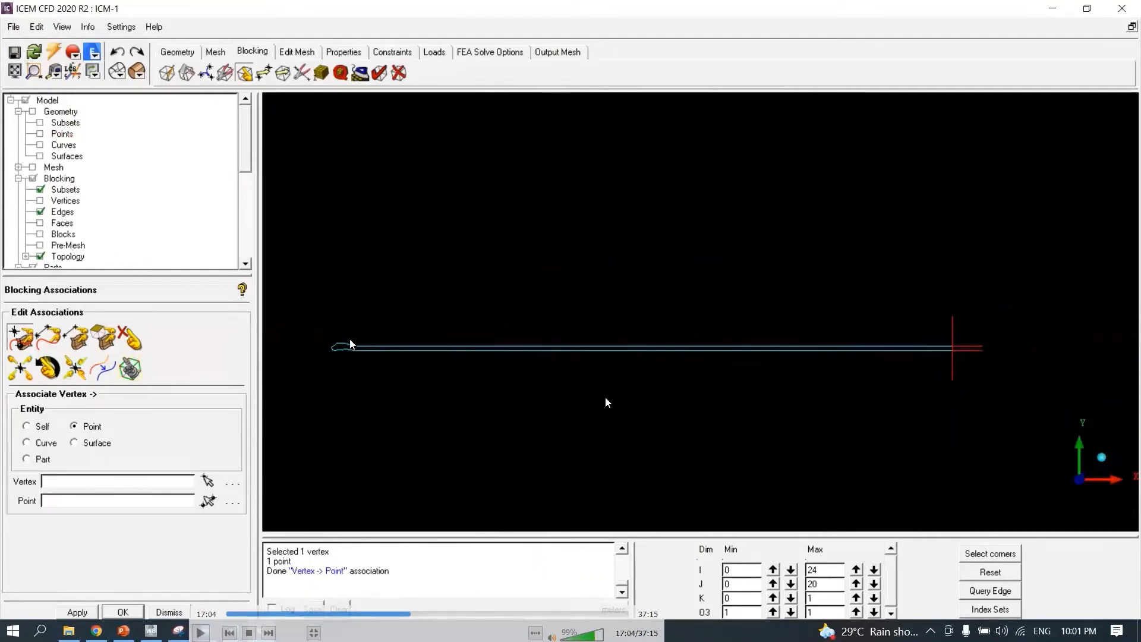
left_click(606, 398)
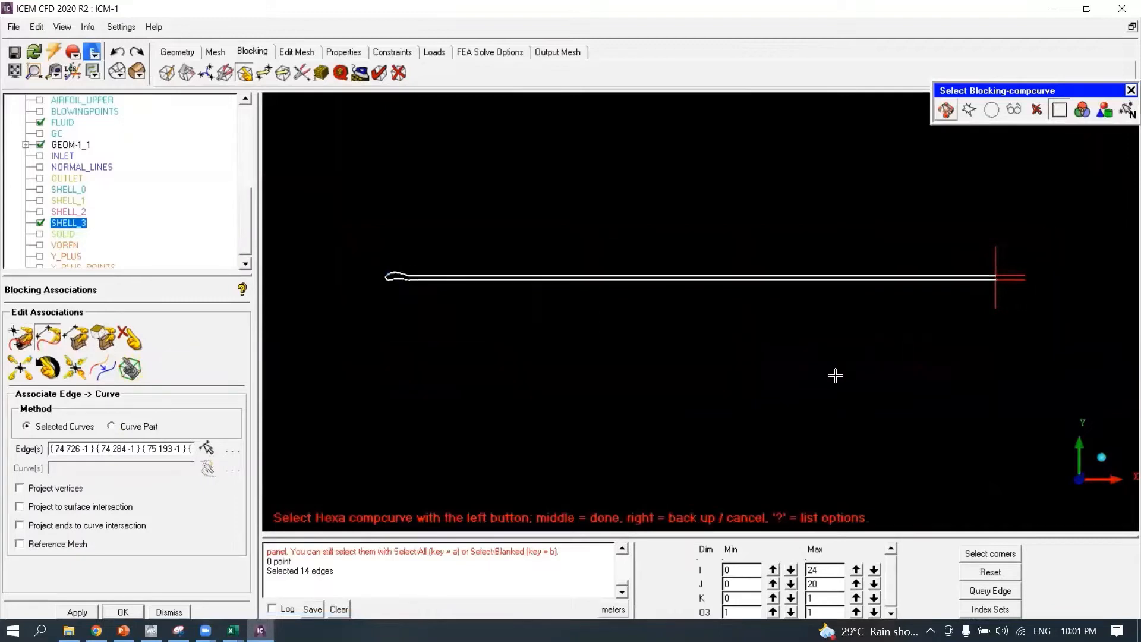
Show the SHELL_2 part and hide SHELL_3 in the model display.
left_click(40, 211)
left_click(40, 223)
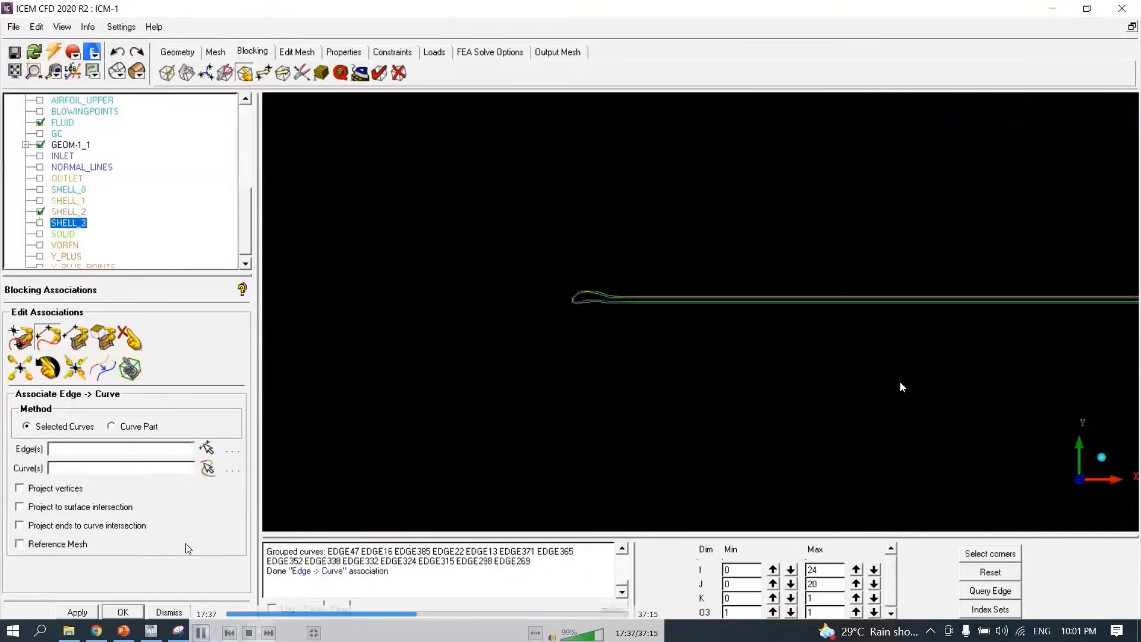
left_click(201, 633)
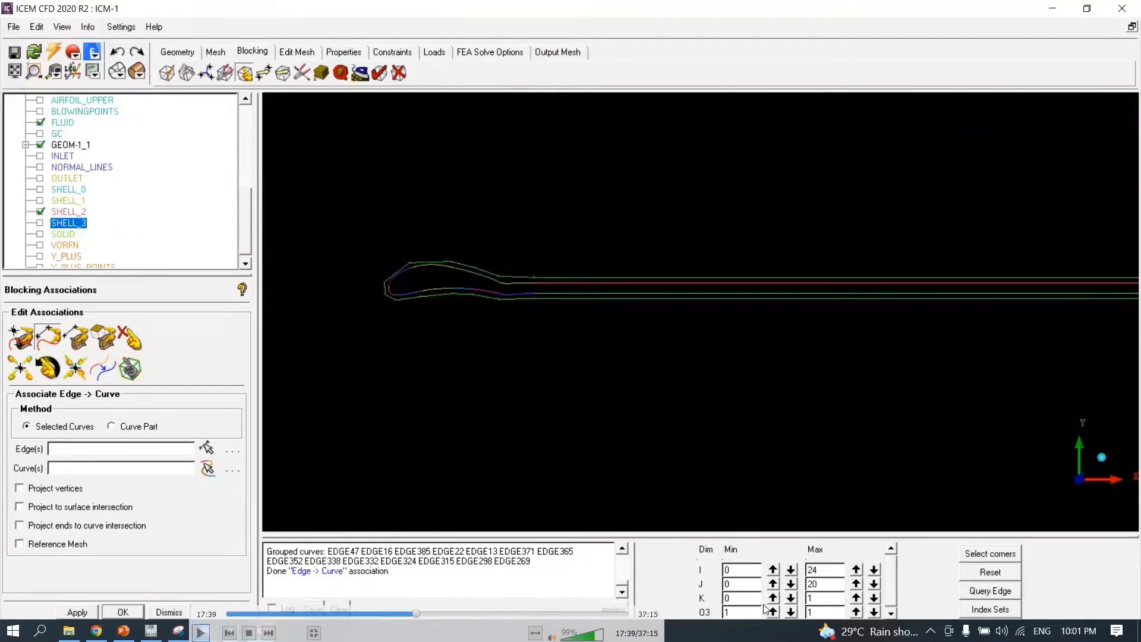
key("space")
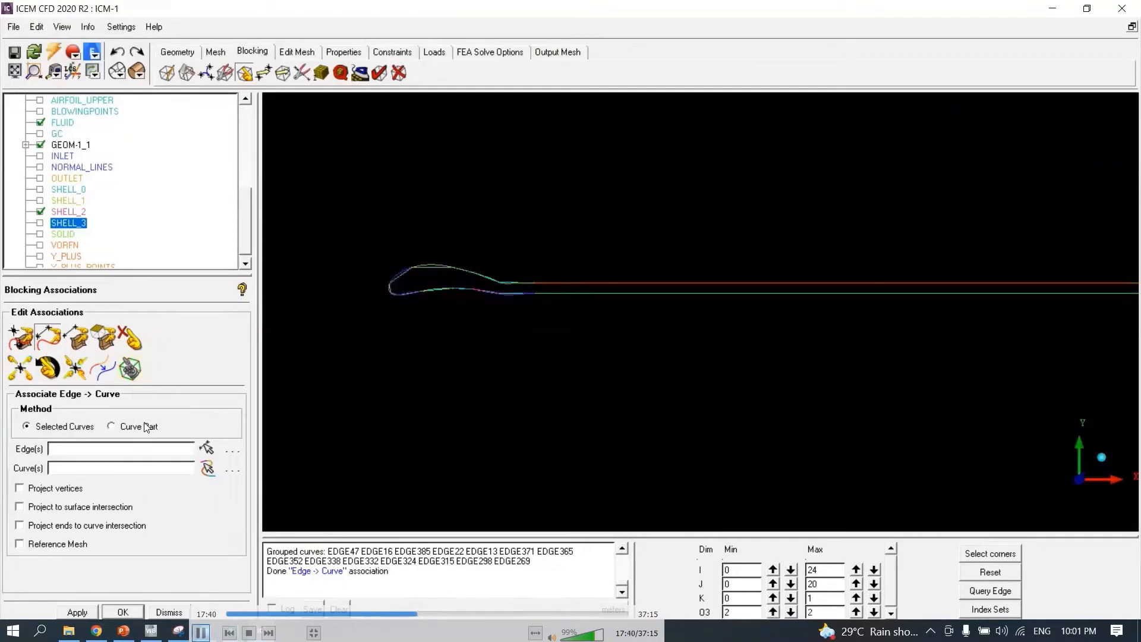
key("space")
key("space")
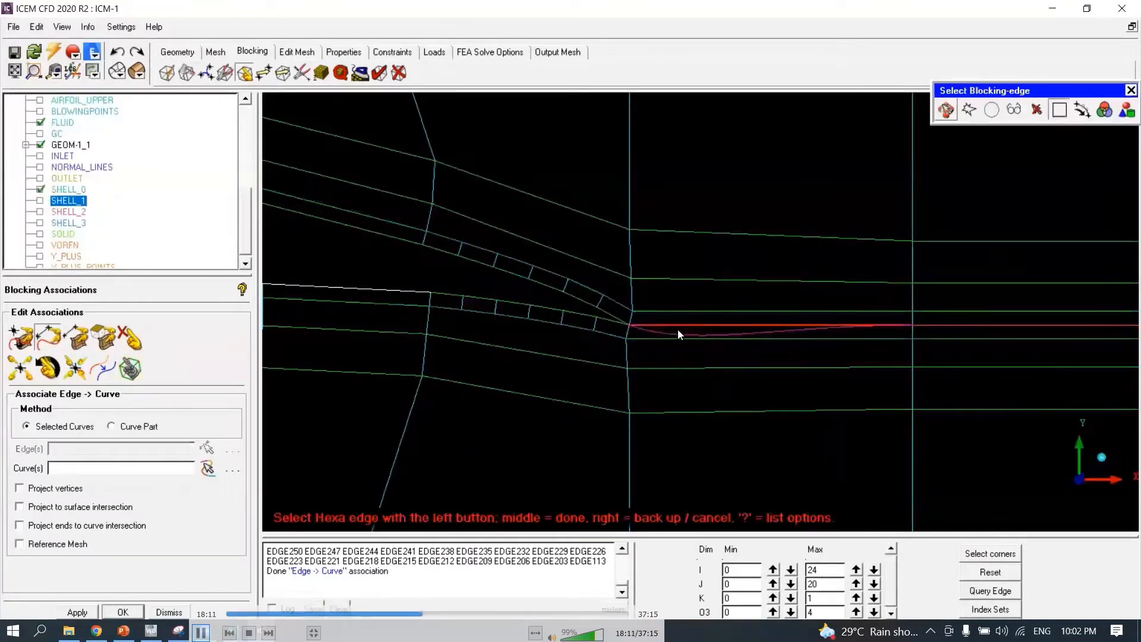
Associate the wake edge directly behind the trailing edge with the curved SHELL_0 line beneath it.
left_click(926, 325)
left_click(926, 325)
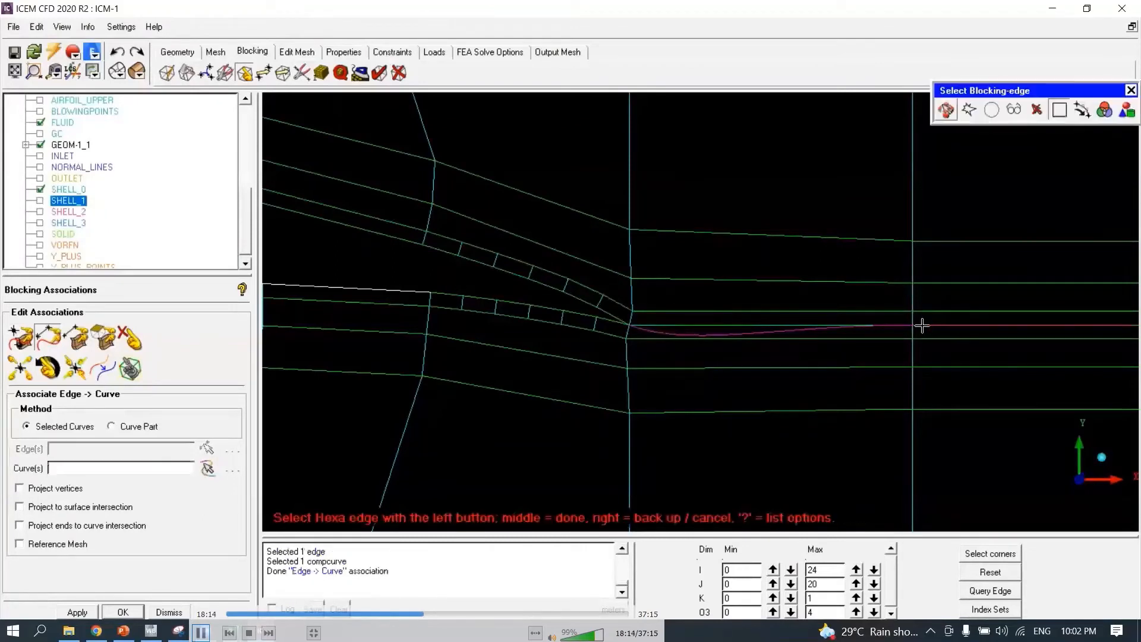
Show the GC part and associate the full vertical line of block edges downstream of the trailing edge with its GC curves.
scroll(922, 327, "down", 3)
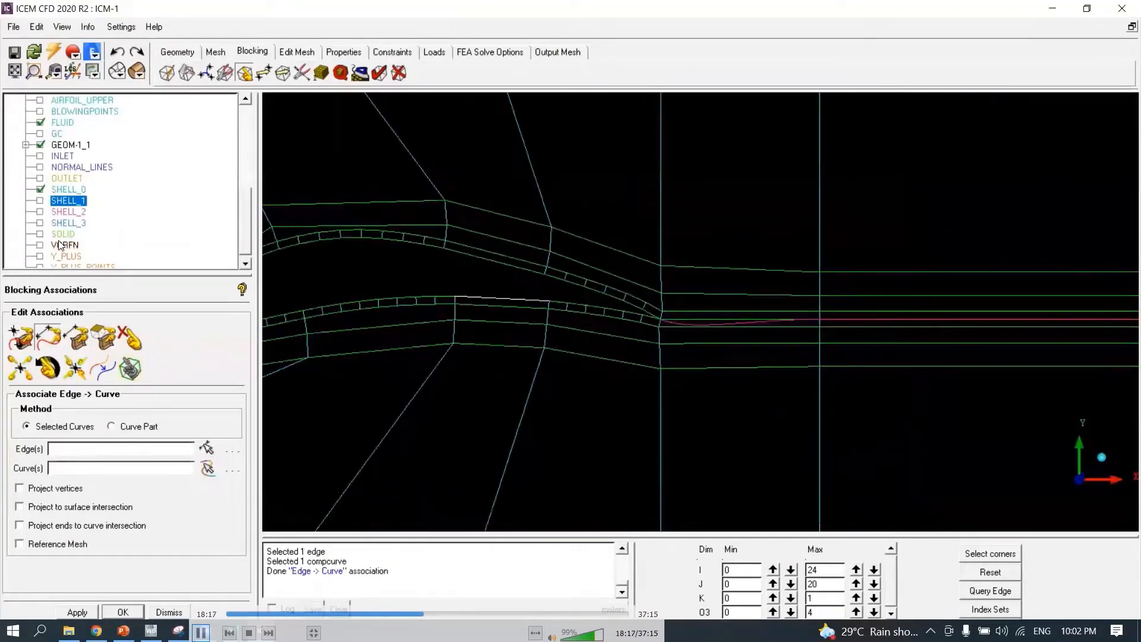
left_click(40, 133)
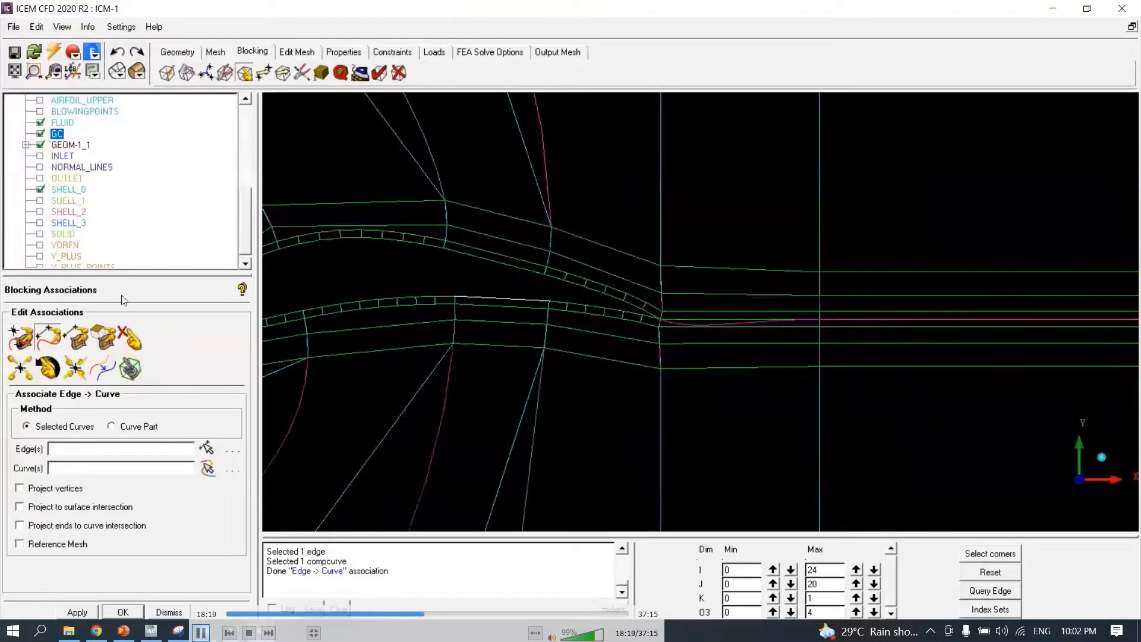
left_click(206, 448)
scroll(869, 289, "down", 2)
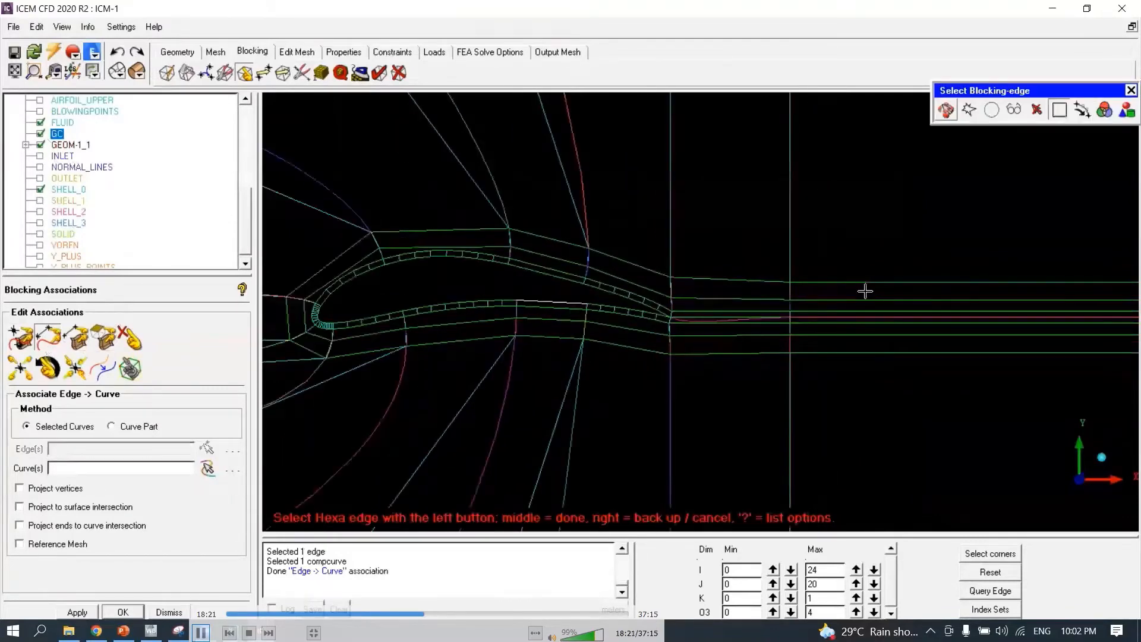
scroll(832, 288, "up", 4)
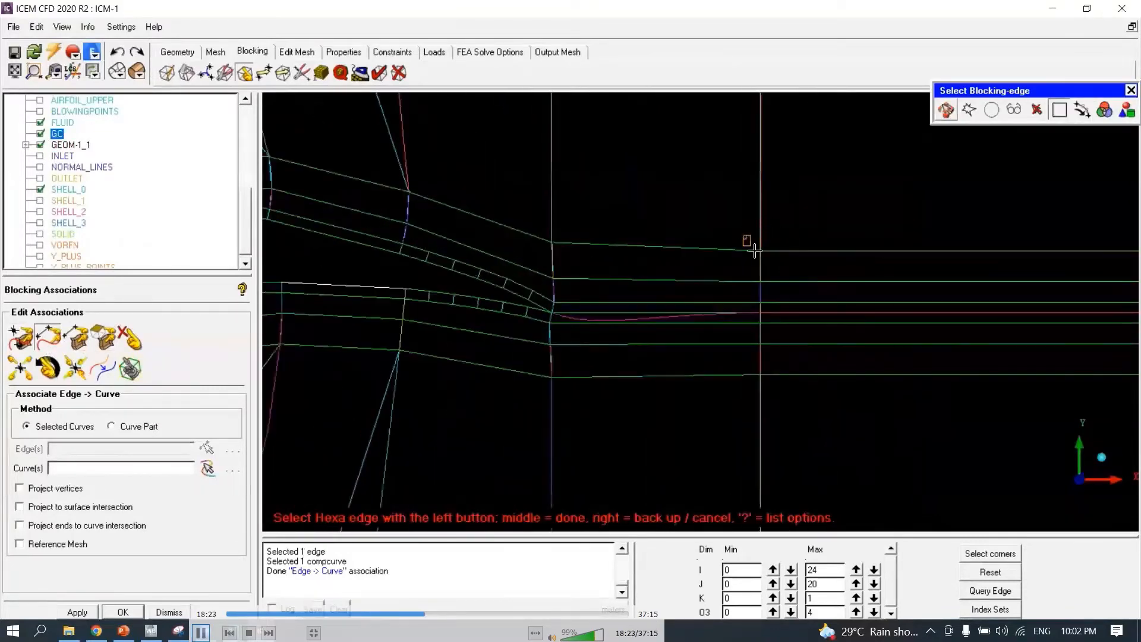
left_click(755, 253)
middle_click(782, 418)
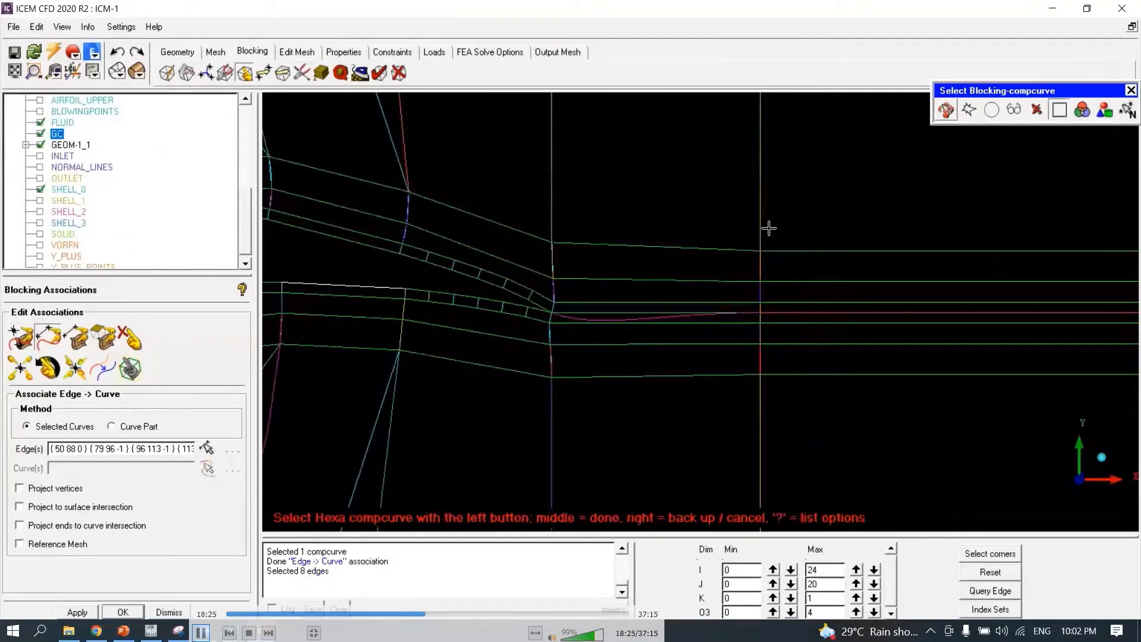
left_click(760, 286)
left_click(762, 435)
middle_click(768, 435)
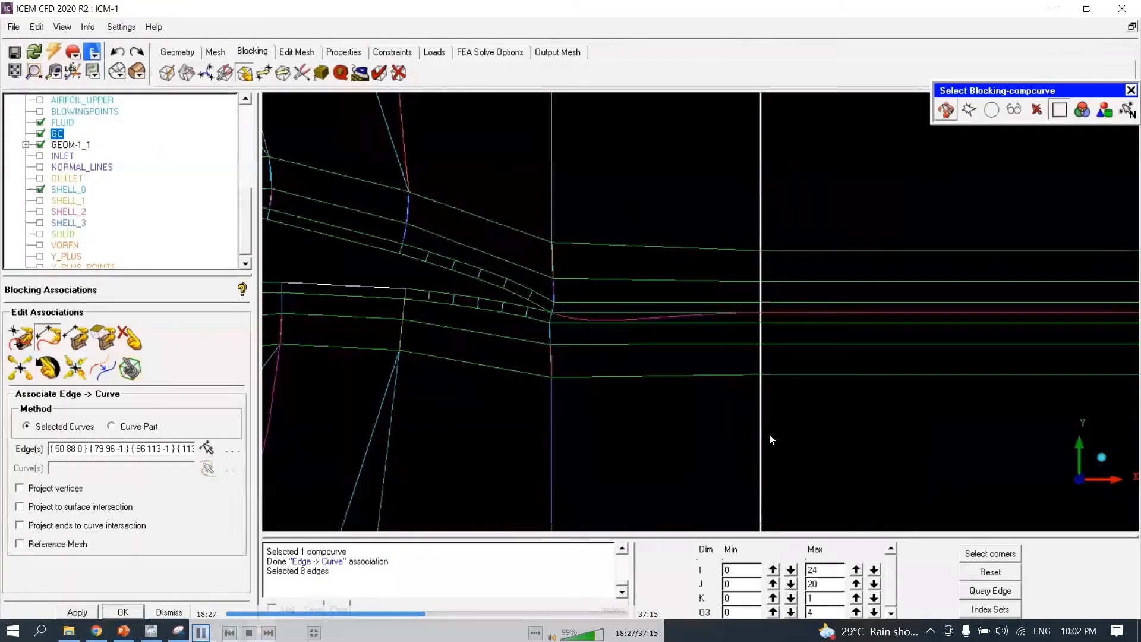
Associate the three vertical block edges running up from just above the trailing edge with the matching GC curves.
scroll(663, 378, "up", 3)
middle_click_drag(752, 437, 875, 526)
left_click(649, 285)
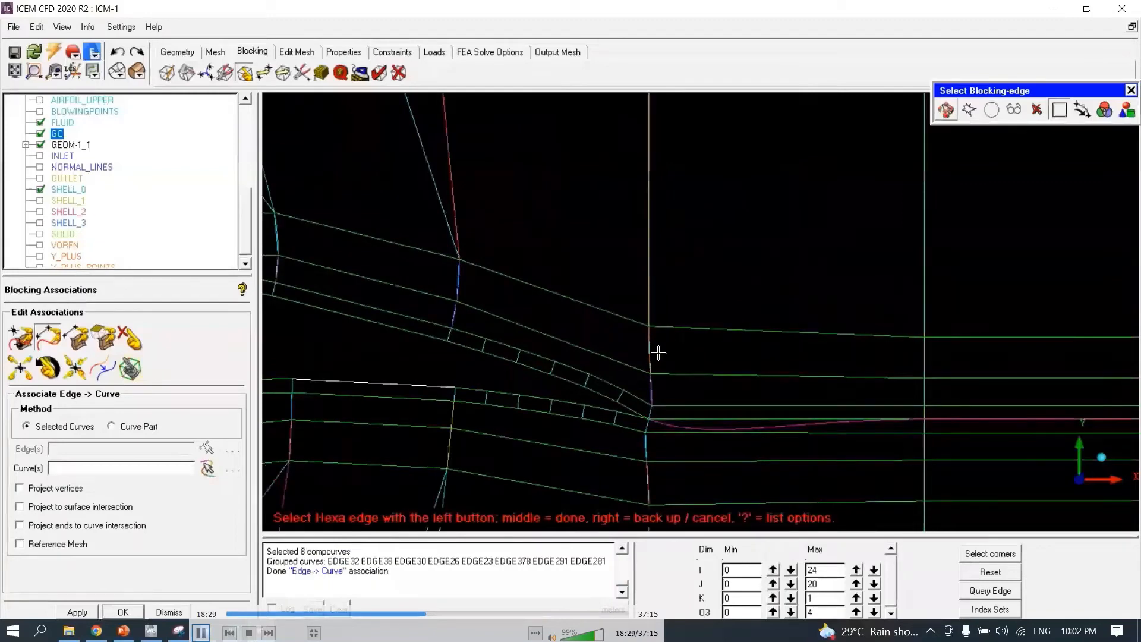
left_click(657, 353)
left_click(658, 384)
middle_click(658, 385)
left_click(648, 315)
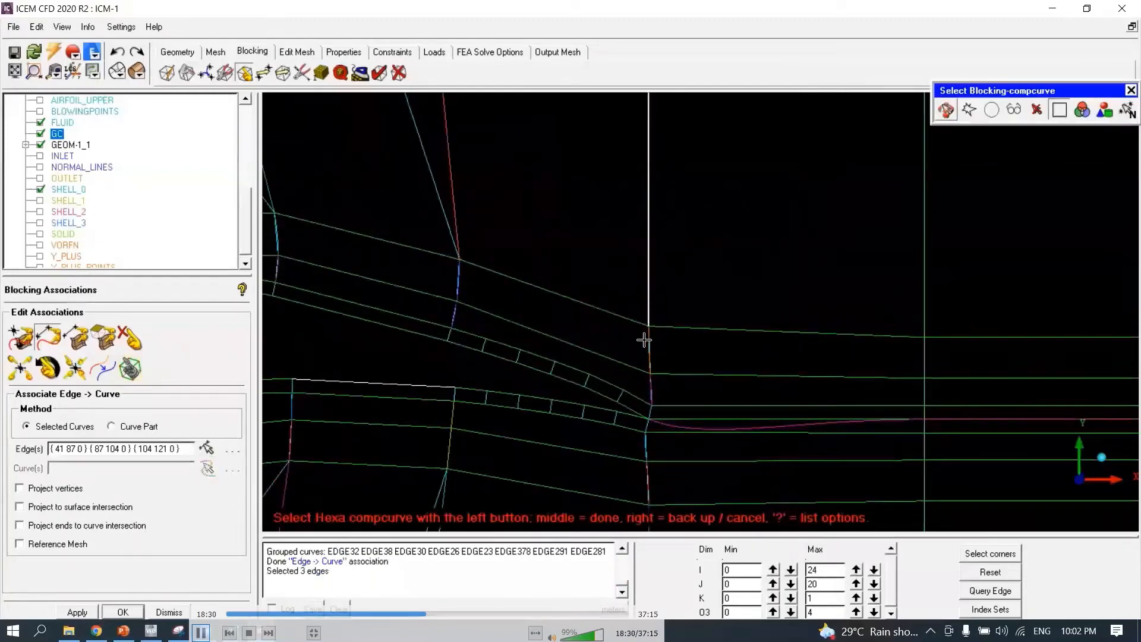
left_click(649, 352)
middle_click(655, 378)
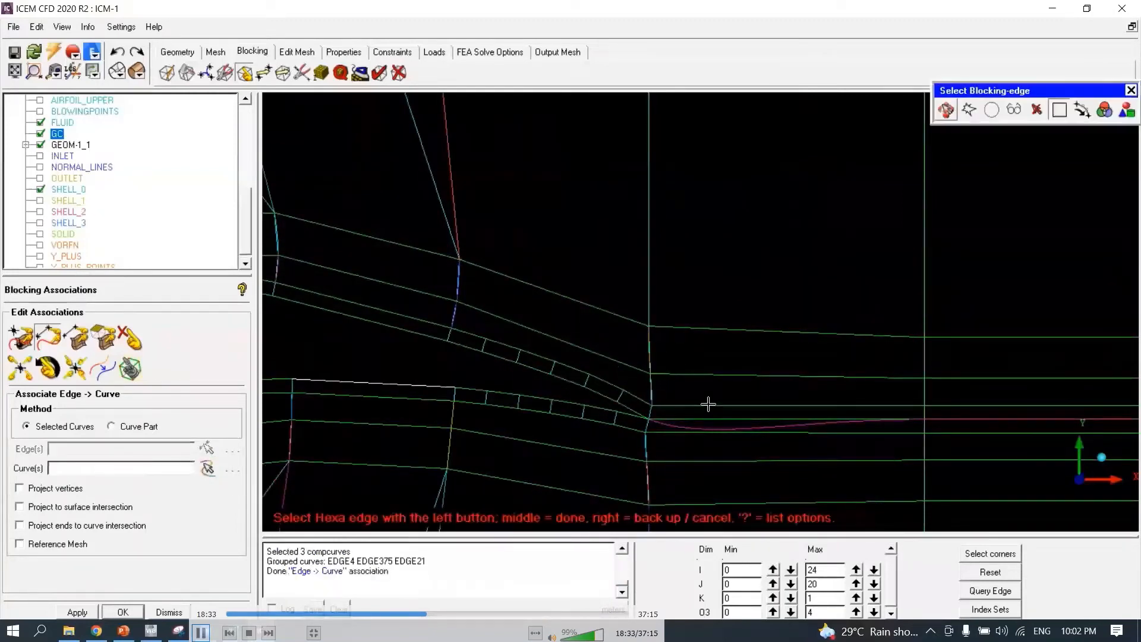
Show the NORMAL_LINES part and associate the short block edge directly above the trailing edge with its normal-line curve.
middle_click_drag(712, 403, 748, 238)
scroll(743, 245, "up", 3)
middle_click_drag(708, 168, 675, 318)
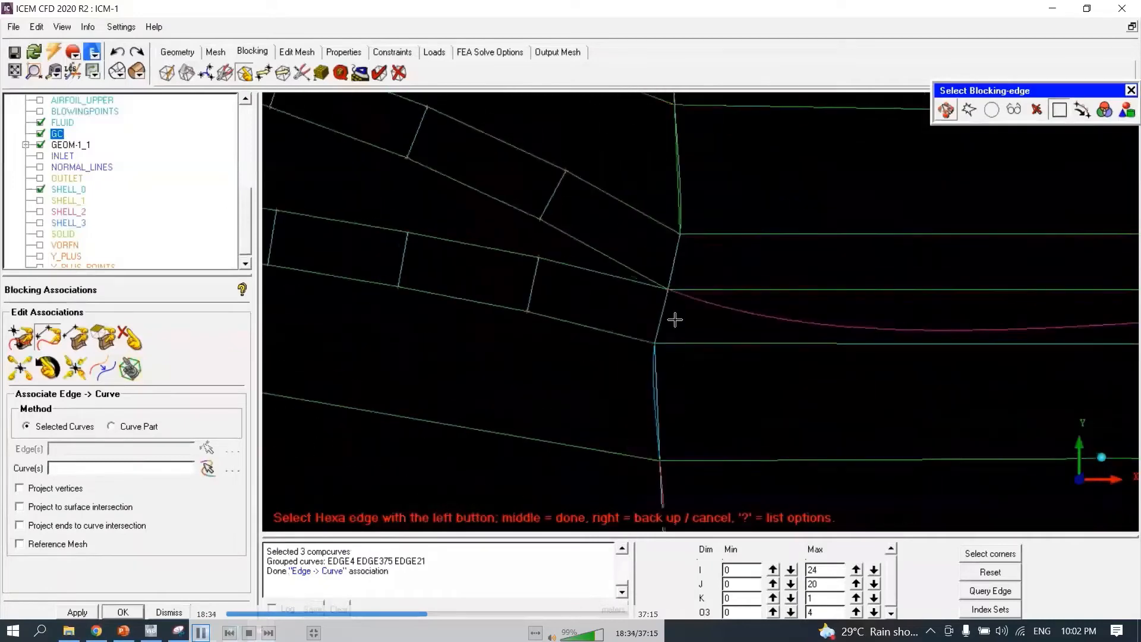
scroll(675, 318, "up", 1)
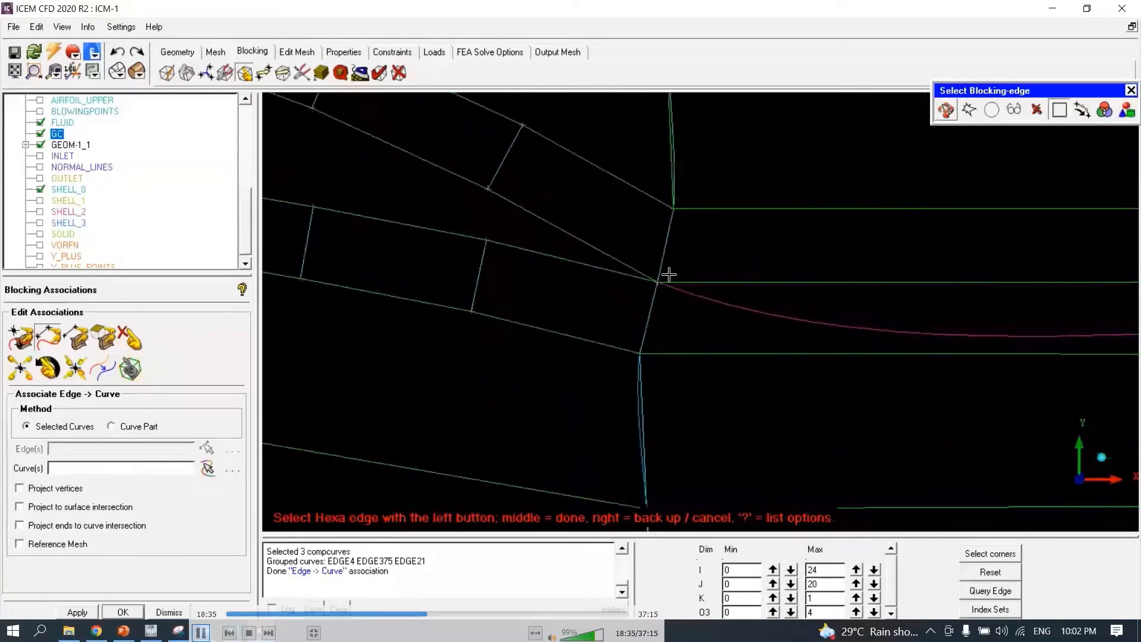
left_click(40, 168)
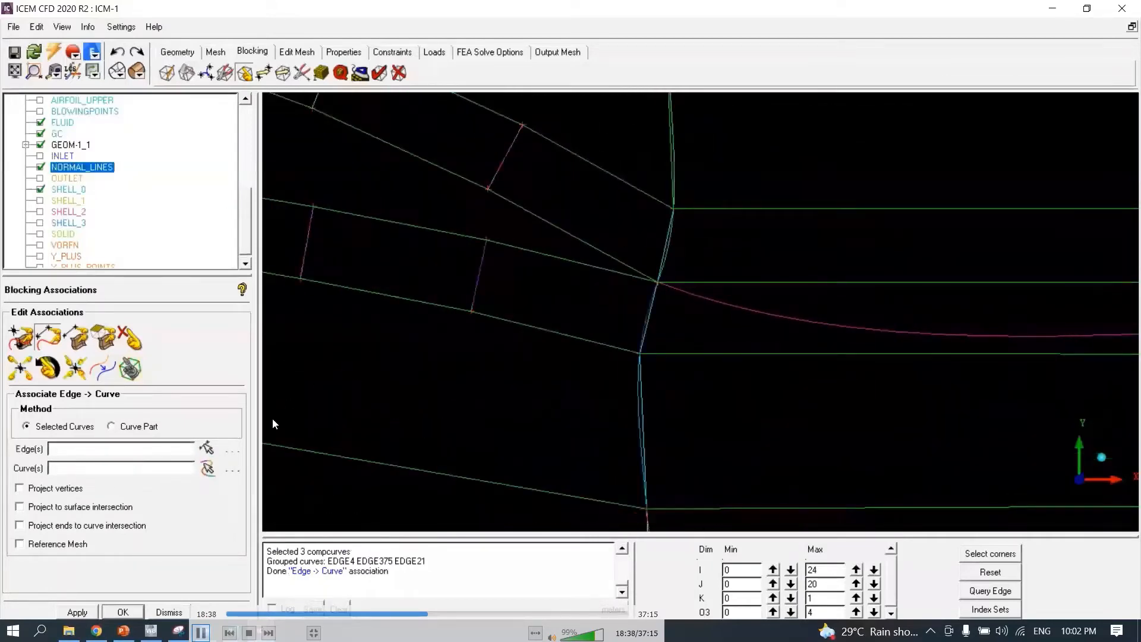
left_click(206, 447)
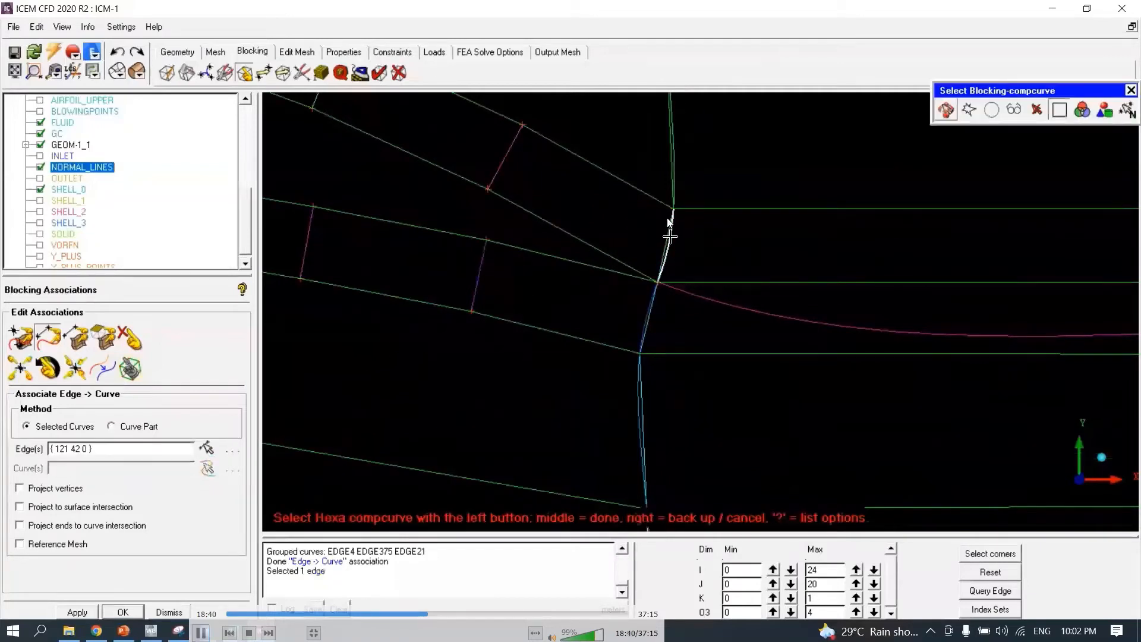
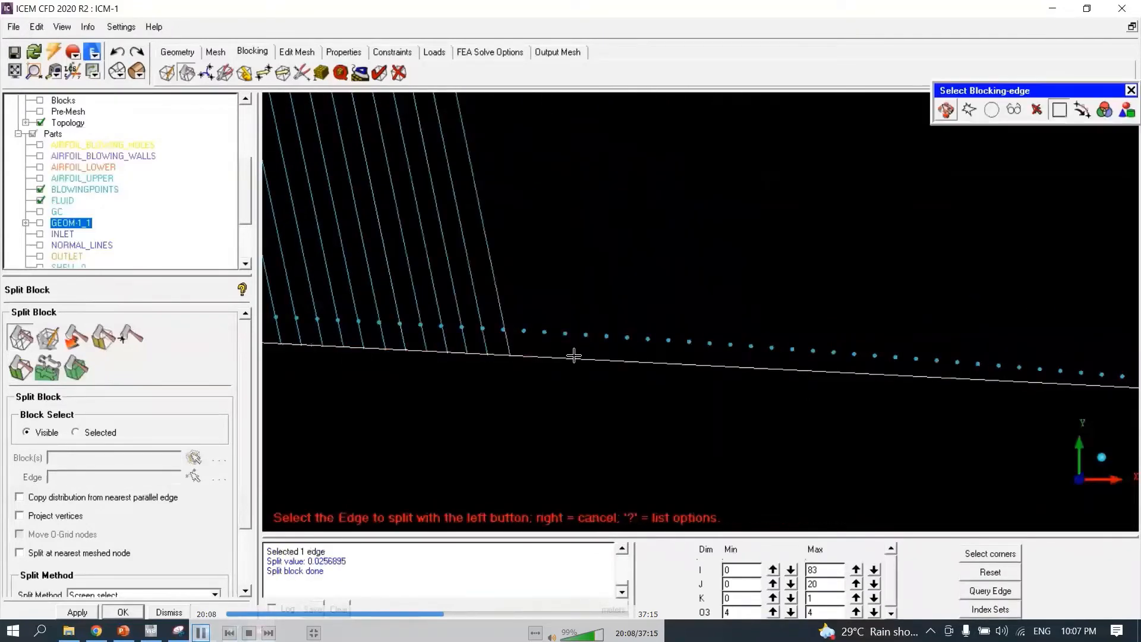
left_click(375, 504)
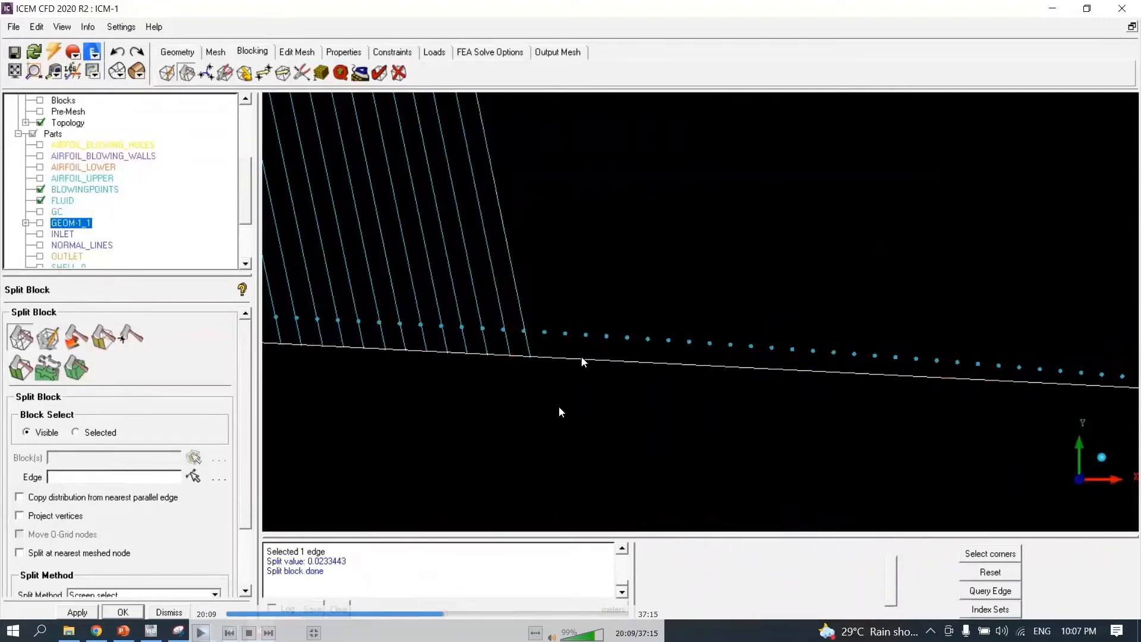
mouse_move(581, 321)
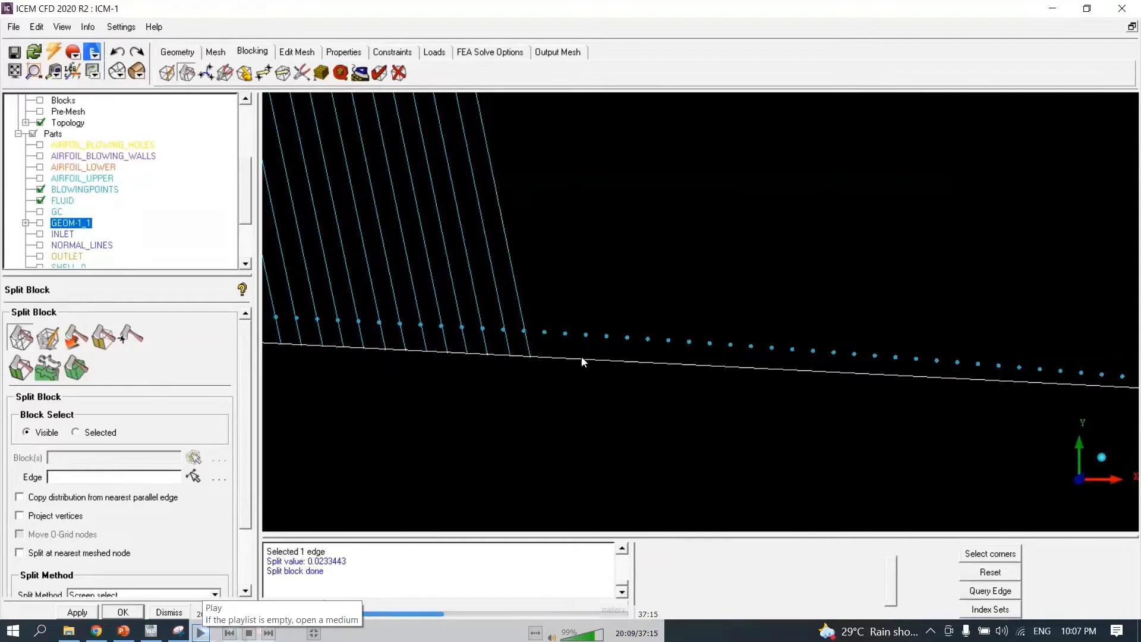
left_click(201, 633)
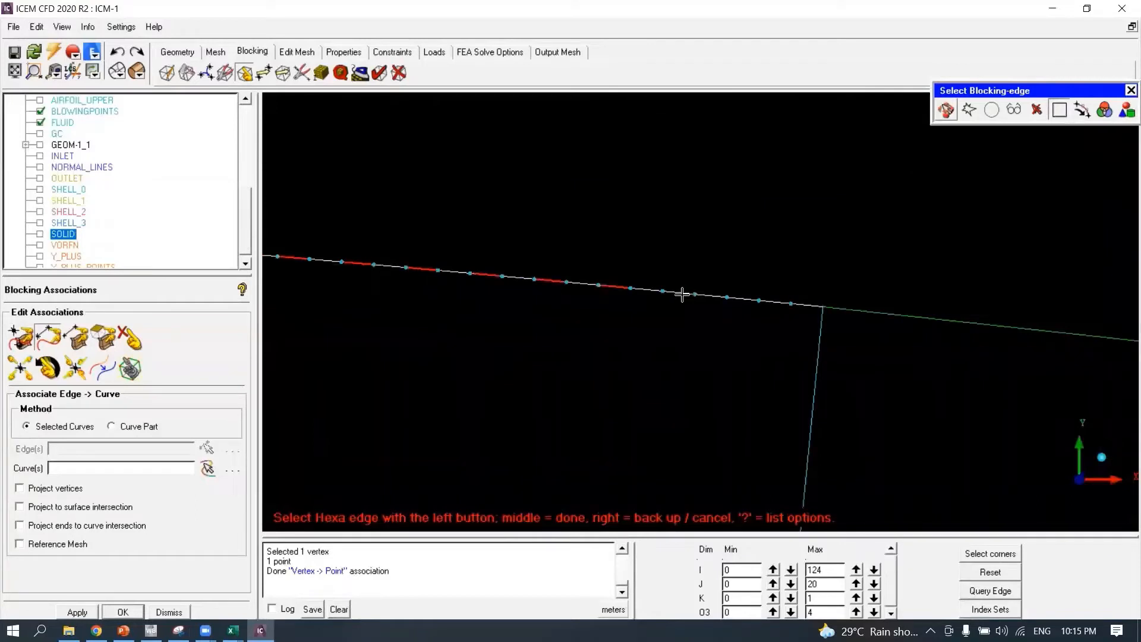
Finish selecting the alternate small edges along the blowing surface and associate them with all AIRFOIL_BLOWING_HOLES curves.
left_click(795, 311)
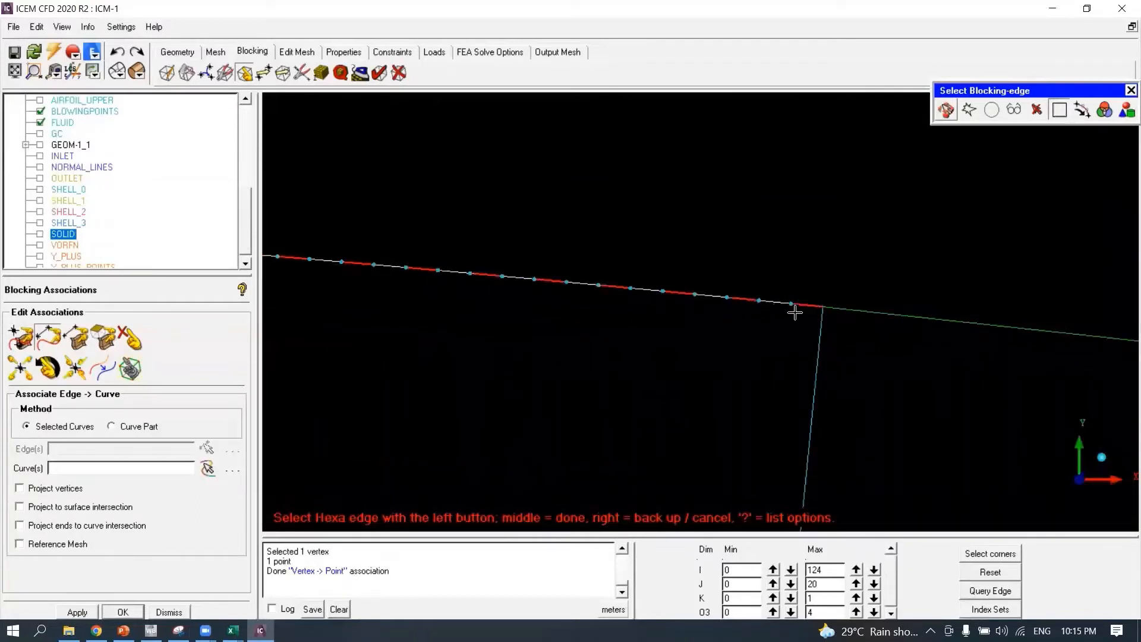
middle_click(666, 360)
left_click_drag(250, 217, 243, 160)
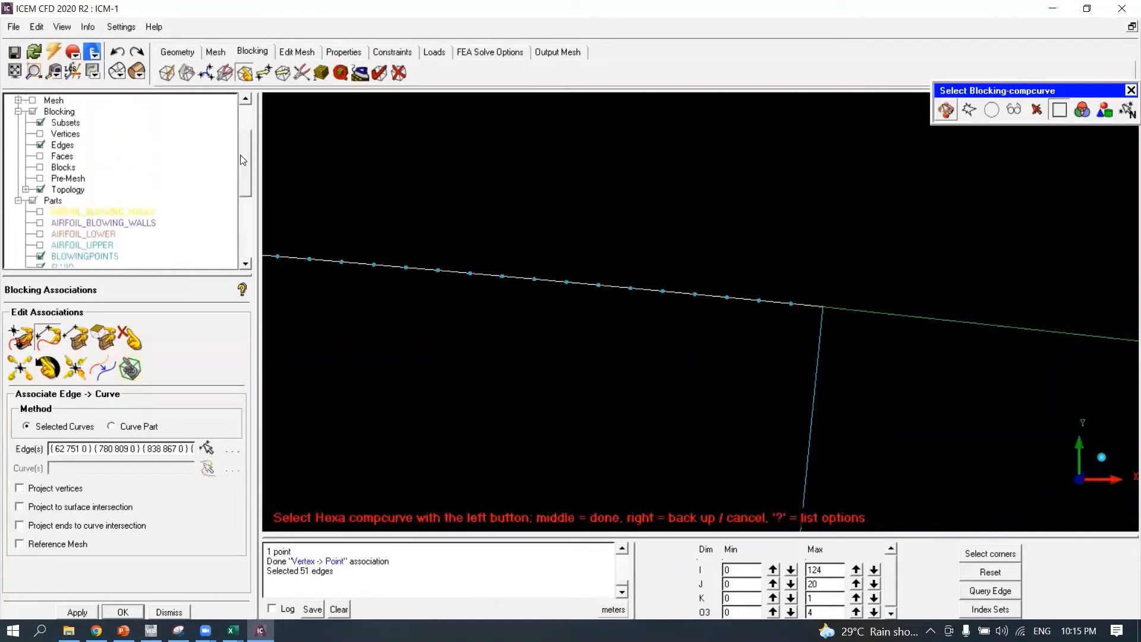
left_click(40, 145)
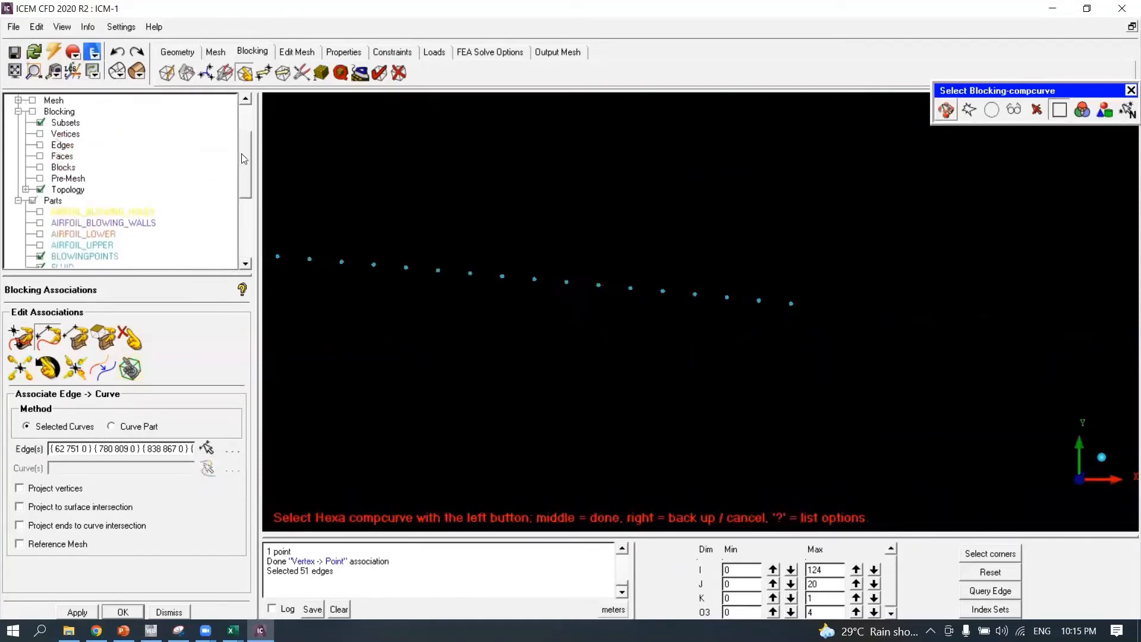
scroll(242, 159, "up", 2)
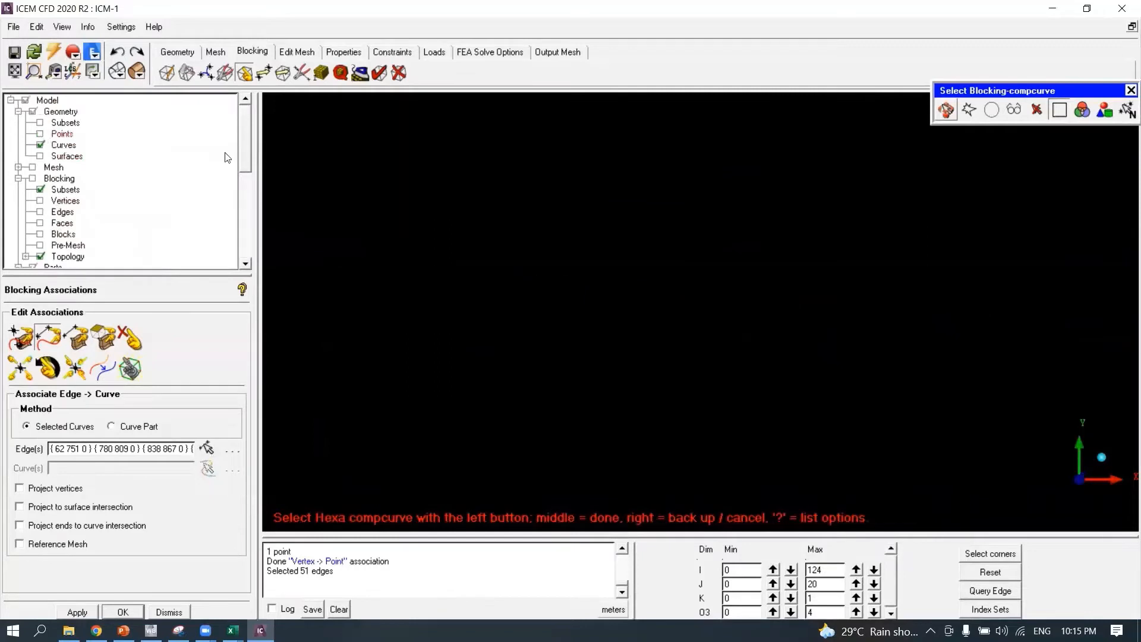
left_click_drag(249, 153, 110, 200)
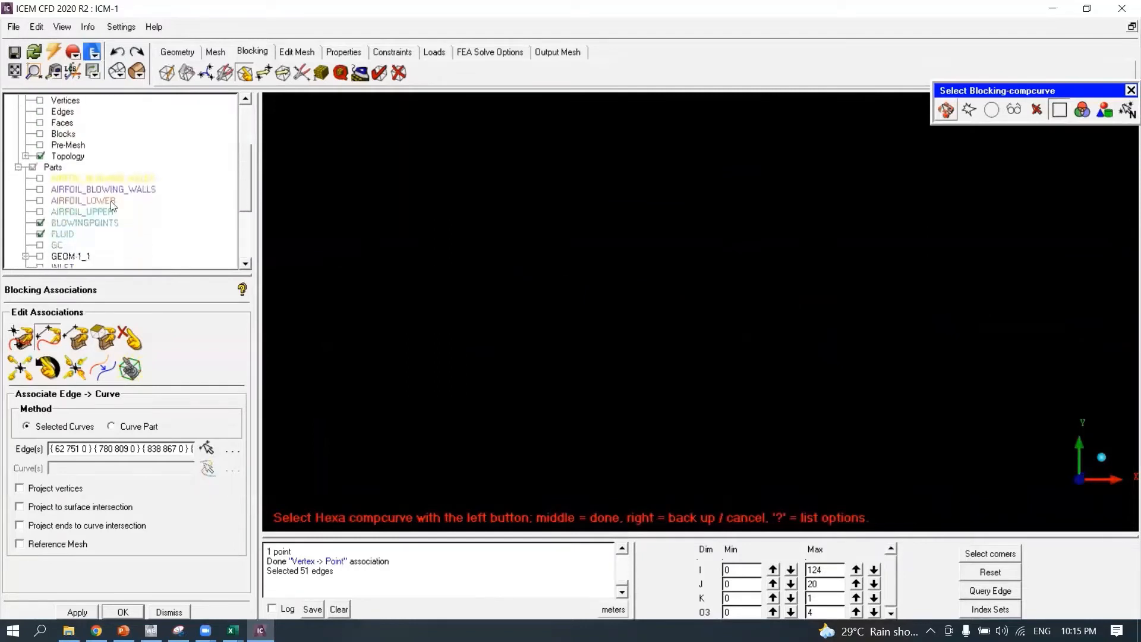
left_click(40, 178)
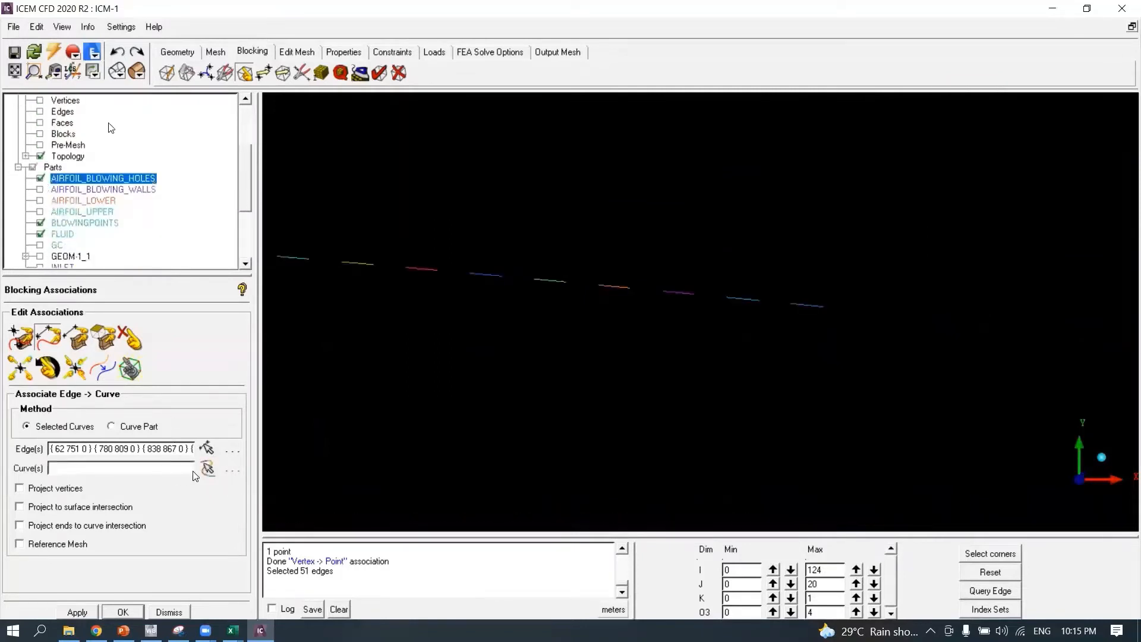
left_click(208, 469)
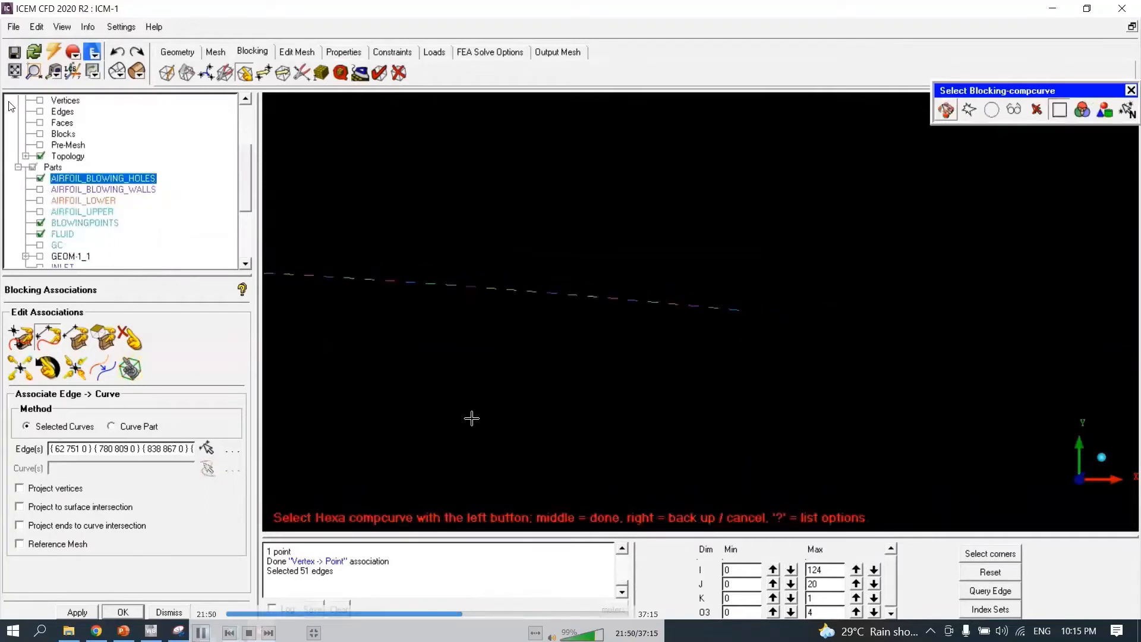
left_click_drag(429, 272, 731, 330)
middle_click(520, 357)
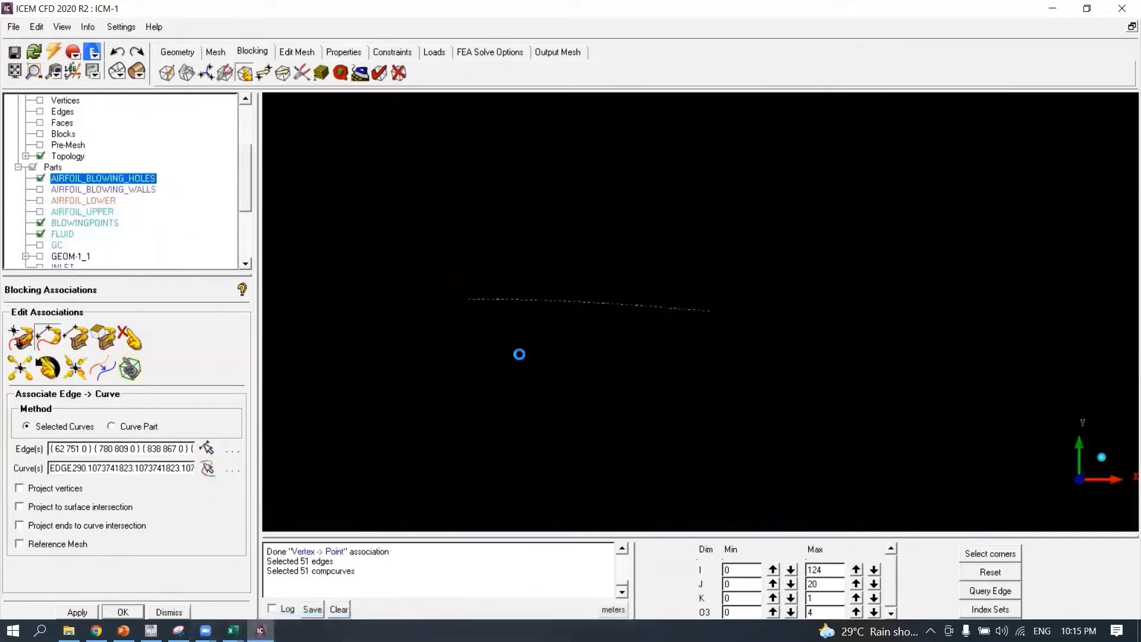
scroll(503, 331, "up", 4)
middle_click(503, 331)
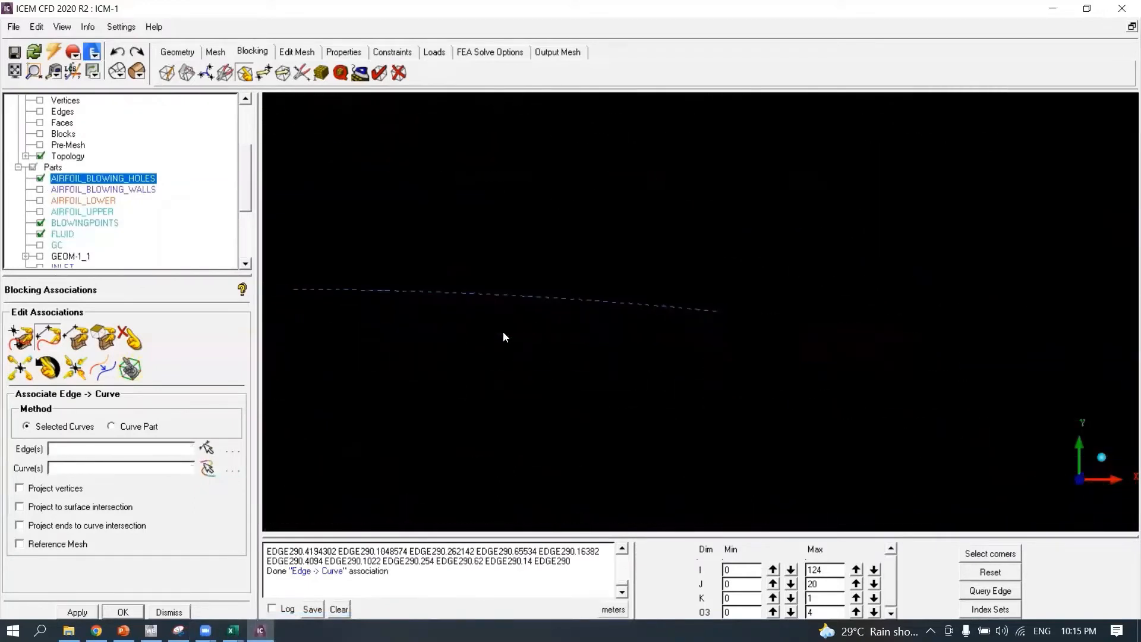
Hide the AIRFOIL_BLOWING_HOLES part and display the block edges and geometry points along the blowing surface from its upstream end.
scroll(487, 336, "up", 3)
middle_click_drag(486, 340, 746, 351)
left_click(40, 112)
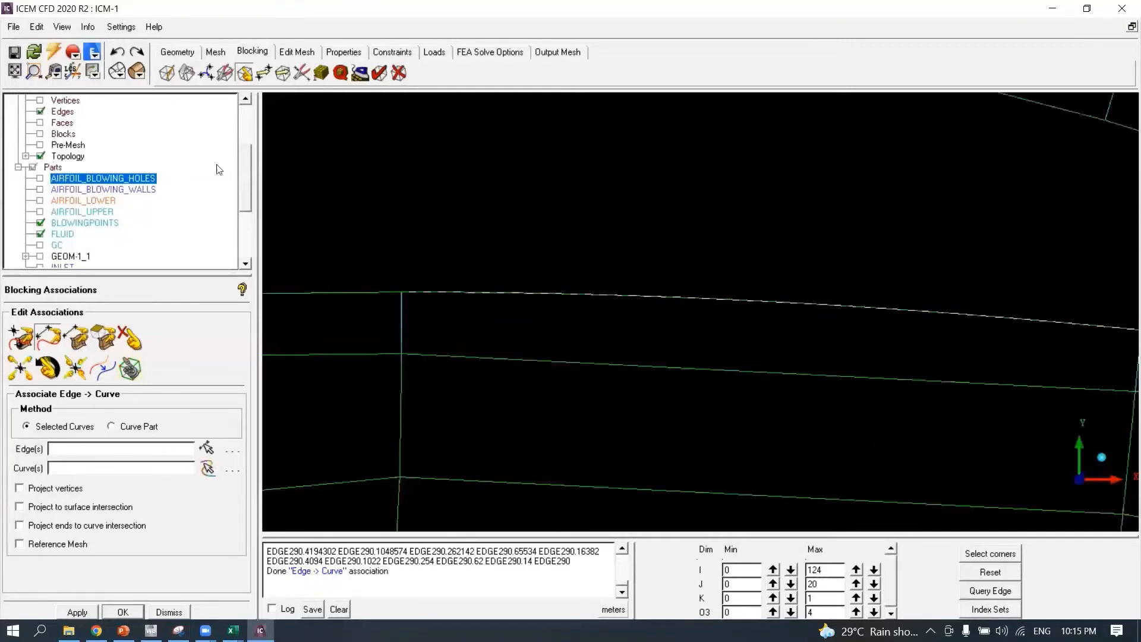
left_click_drag(250, 182, 242, 117)
left_click(41, 134)
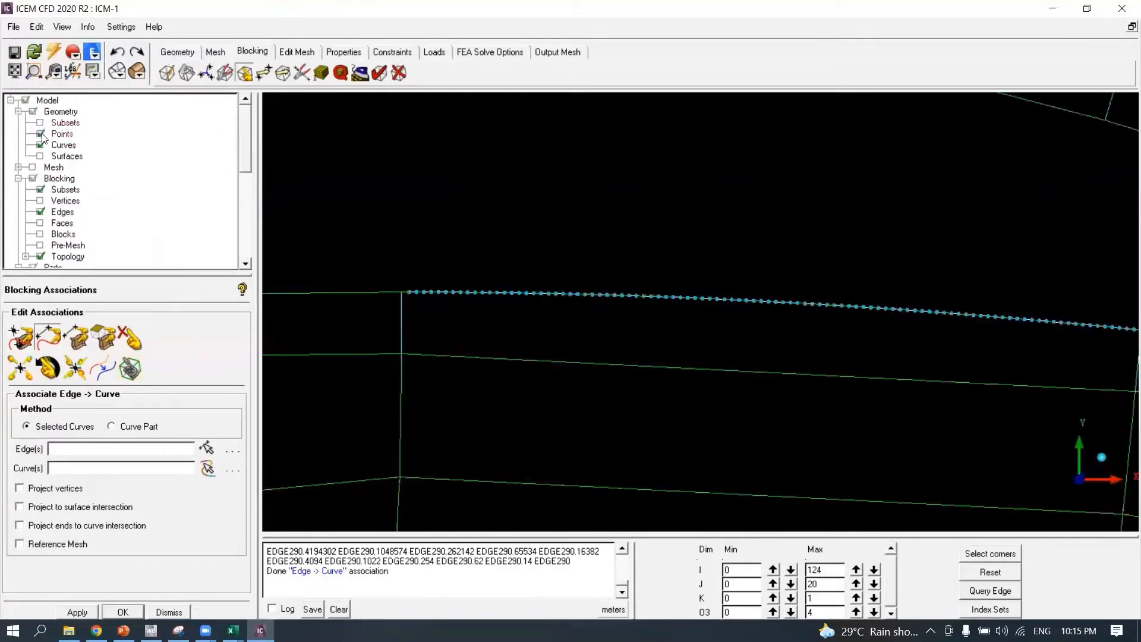
scroll(441, 327, "up", 3)
middle_click_drag(441, 326, 788, 373)
scroll(544, 380, "up", 3)
scroll(543, 380, "up", 2)
middle_click_drag(543, 379, 835, 344)
scroll(539, 326, "up", 1)
middle_click_drag(540, 326, 584, 346)
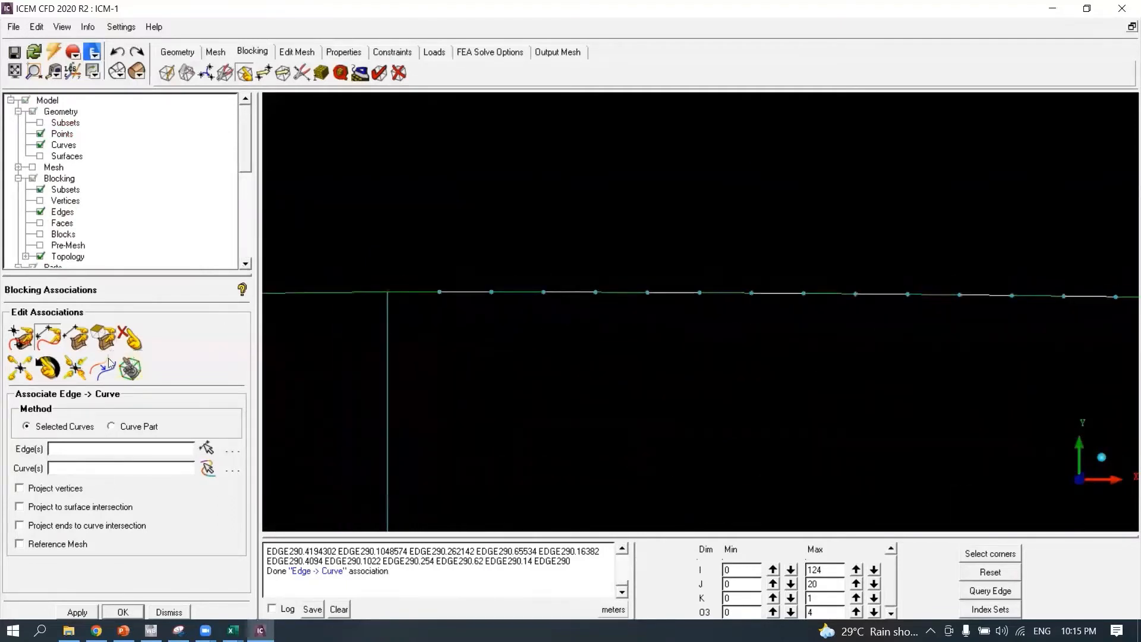
Select all the remaining alternate edges between the blowing holes, from the upstream end to the downstream end, for curve association.
left_click(206, 447)
left_click(468, 291)
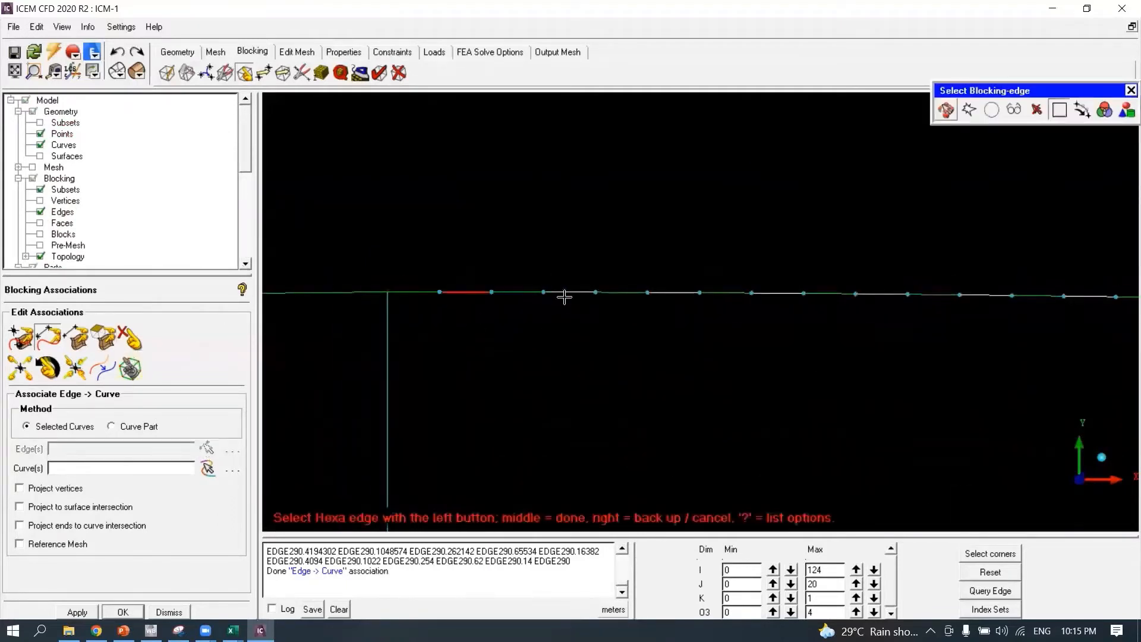
left_click(565, 292)
left_click(671, 293)
left_click(771, 293)
scroll(798, 342, "down", 2)
middle_click_drag(797, 303, 443, 301)
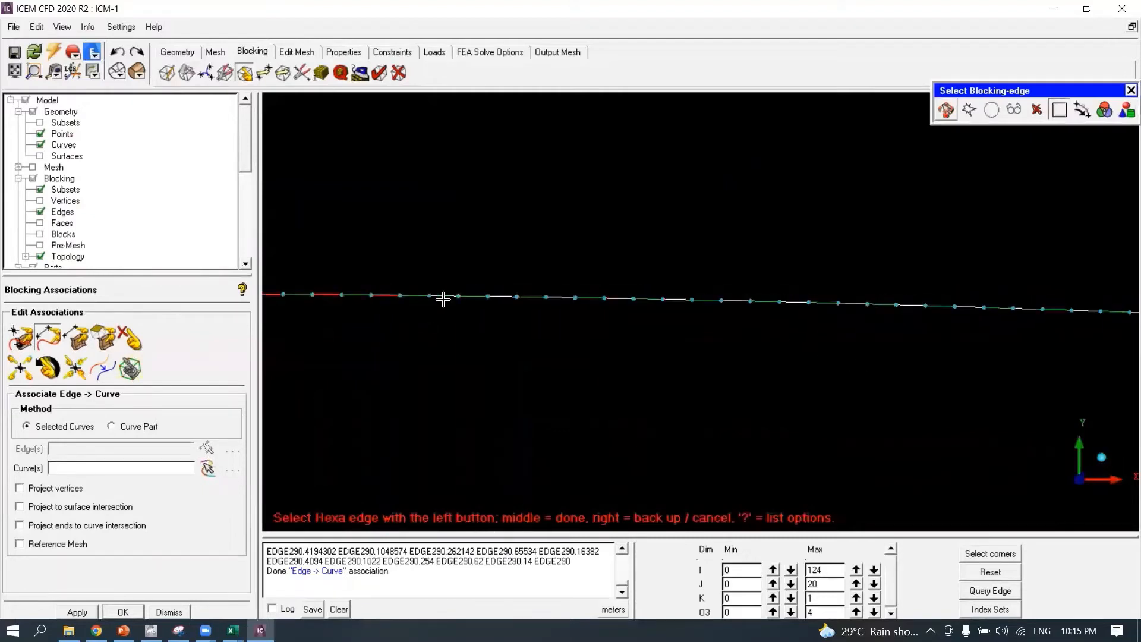
left_click(444, 300)
middle_click_drag(630, 301, 406, 253)
left_click(446, 283)
left_click(521, 288)
left_click(430, 307)
left_click(487, 307)
left_click(546, 309)
left_click(543, 268)
left_click(522, 248)
scroll(823, 360, "down", 2)
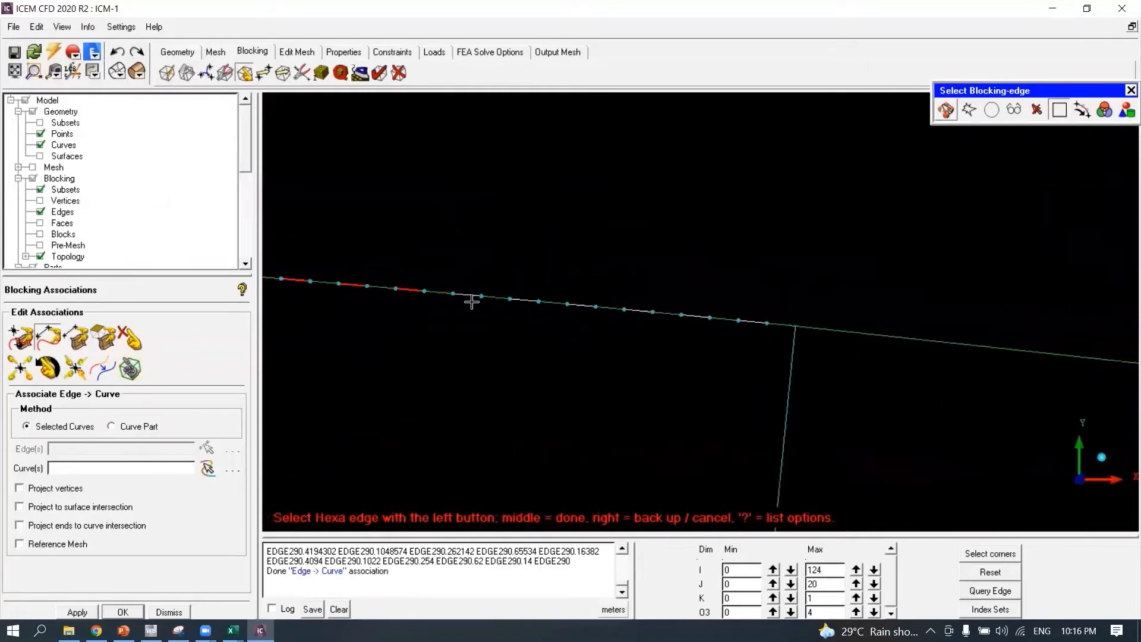
left_click(642, 311)
left_click(697, 311)
left_click(739, 319)
middle_click(597, 374)
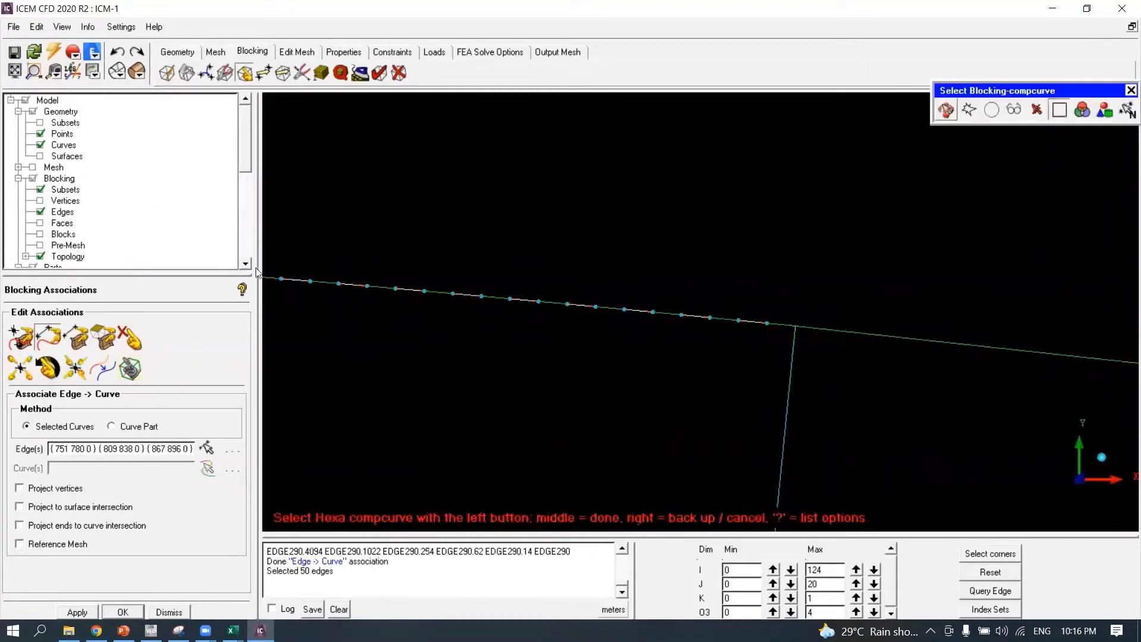
Display only the AIRFOIL_BLOWING_WALLS curves and associate the selected edges between the holes with all of them.
left_click(40, 211)
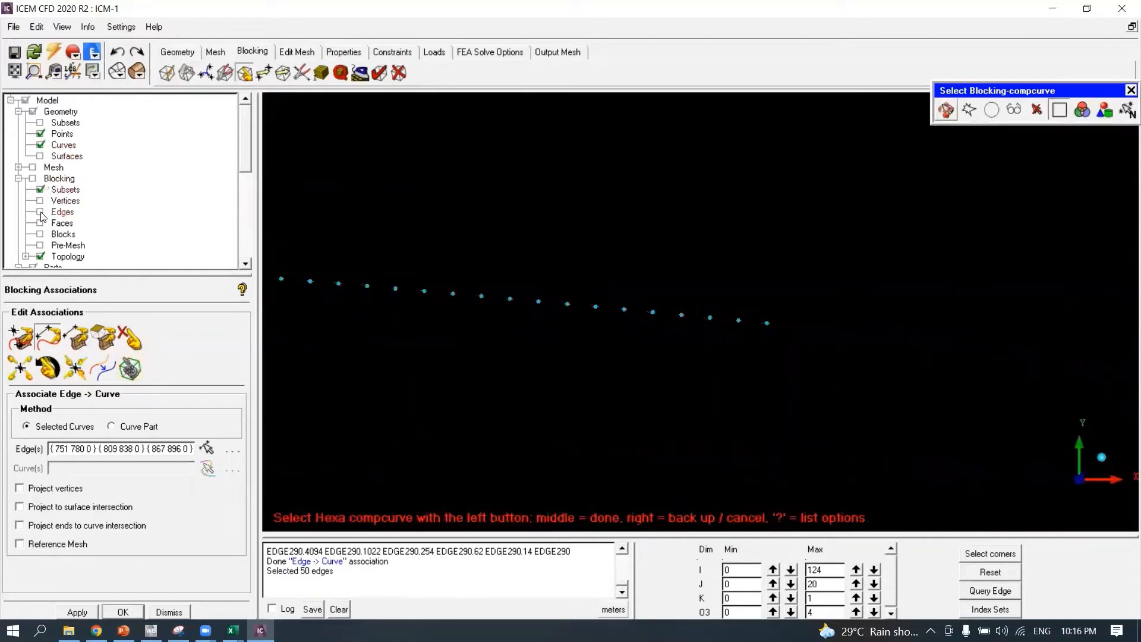
left_click(40, 133)
scroll(233, 183, "down", 3)
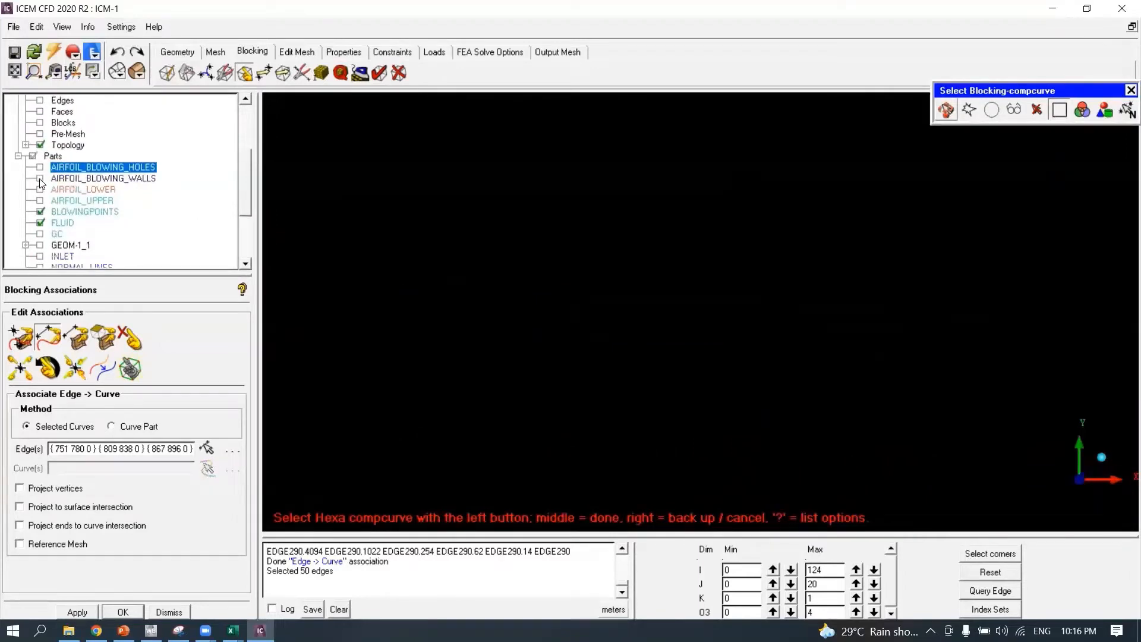
left_click(40, 179)
left_click(207, 468)
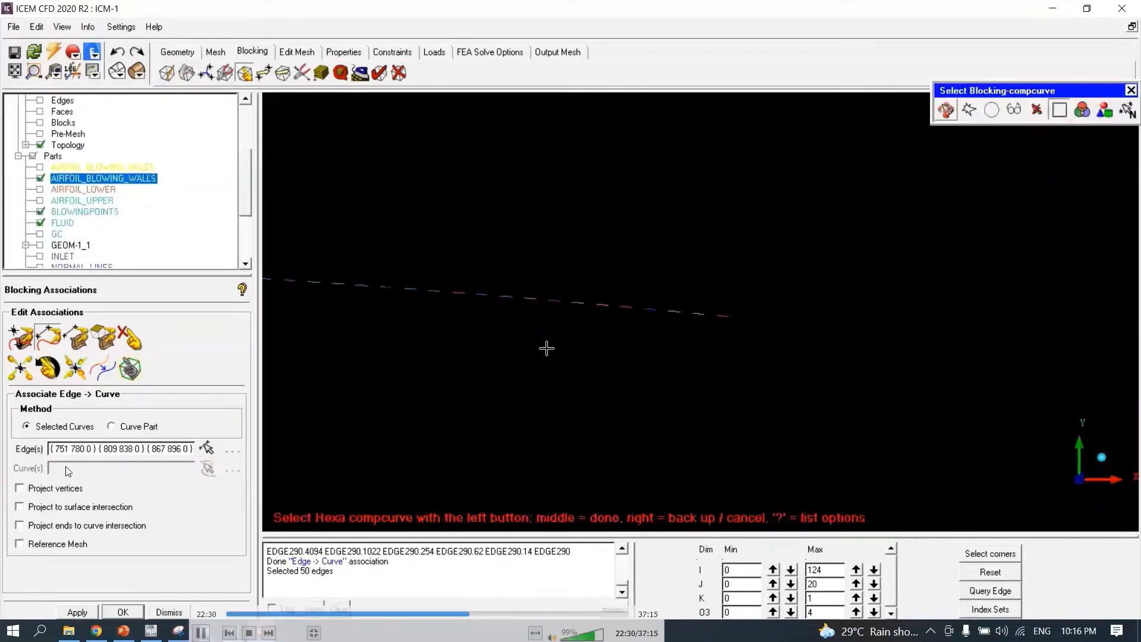
scroll(547, 348, "down", 3)
left_click_drag(387, 257, 741, 338)
middle_click(739, 337)
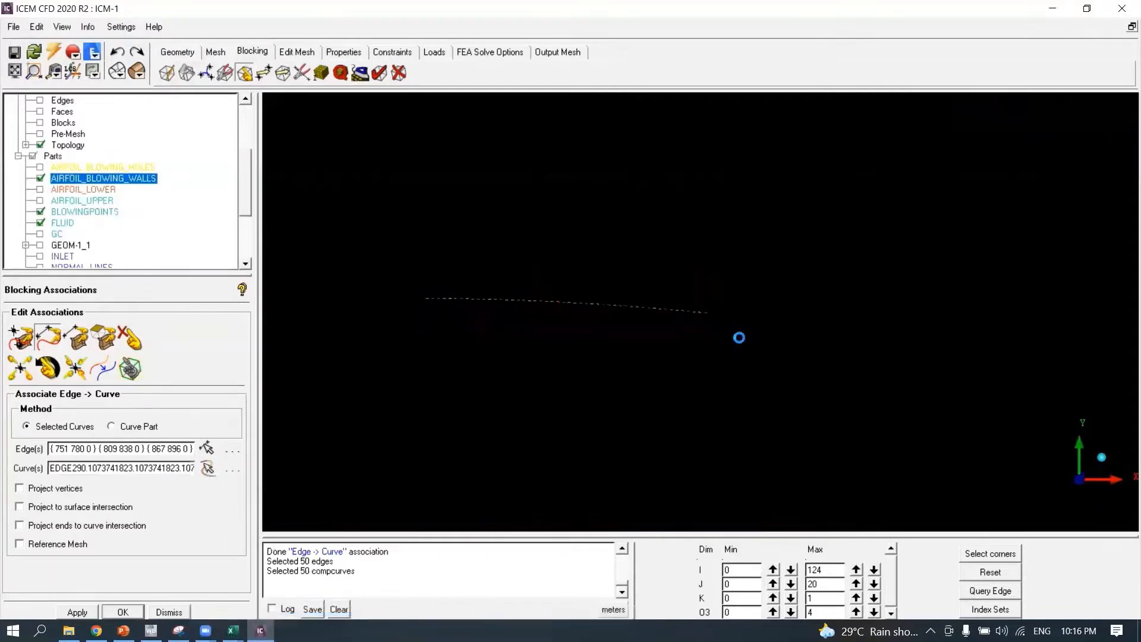
middle_click(675, 351)
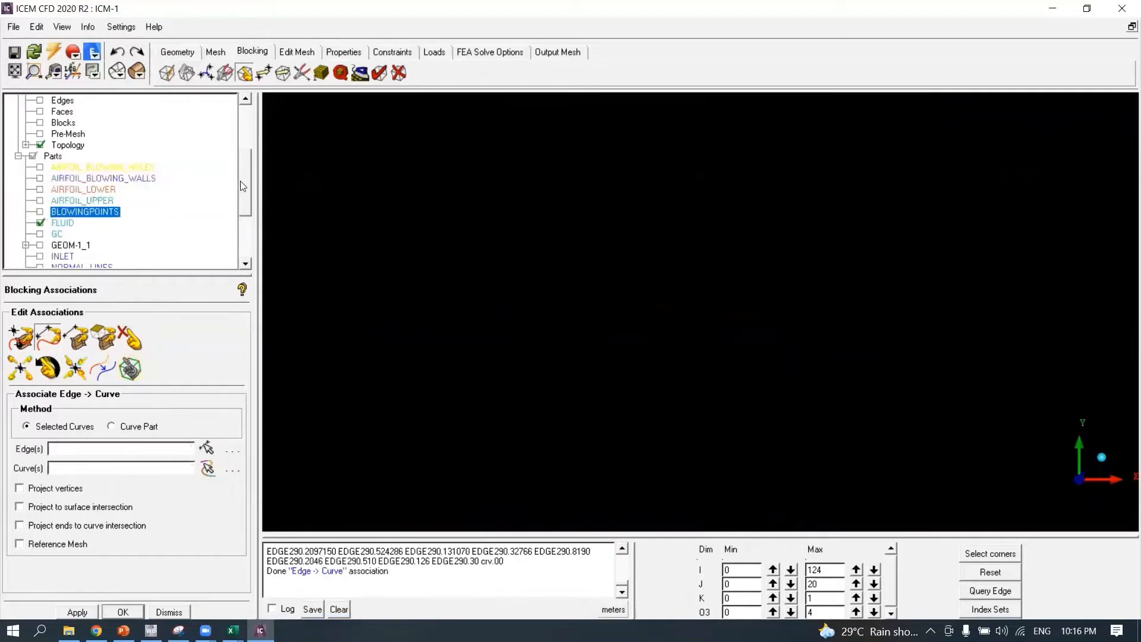
Redisplay the block edges and limit the index range to the block strip beneath the blowing surface, with O3 minimum 3.
left_click_drag(244, 186, 245, 141)
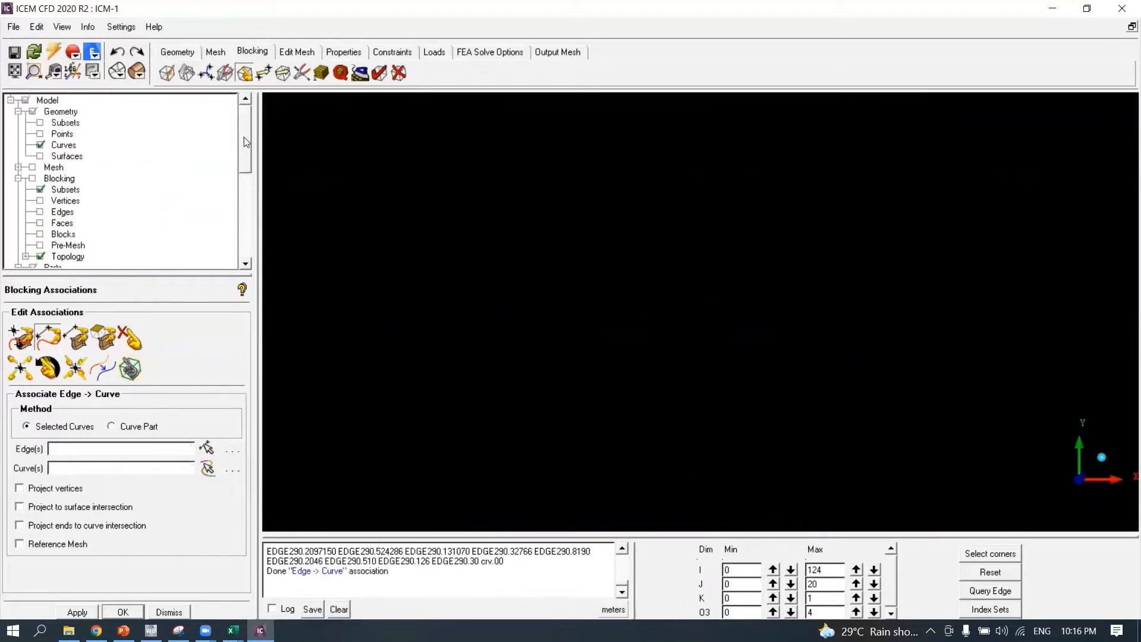
left_click(40, 213)
scroll(637, 381, "down", 5)
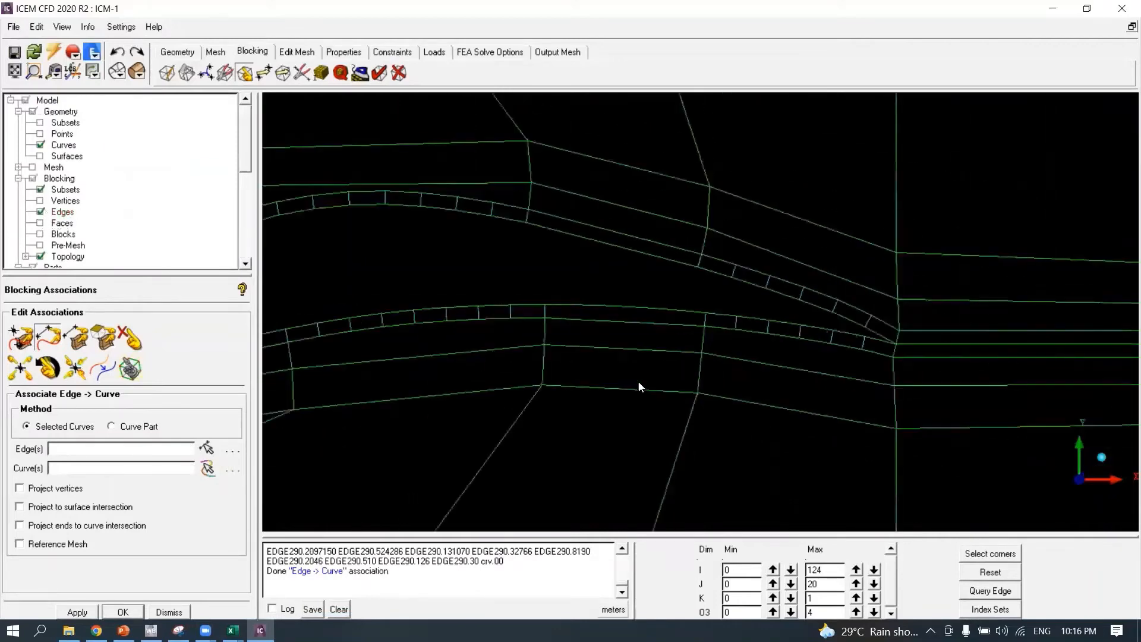
scroll(645, 345, "up", 8)
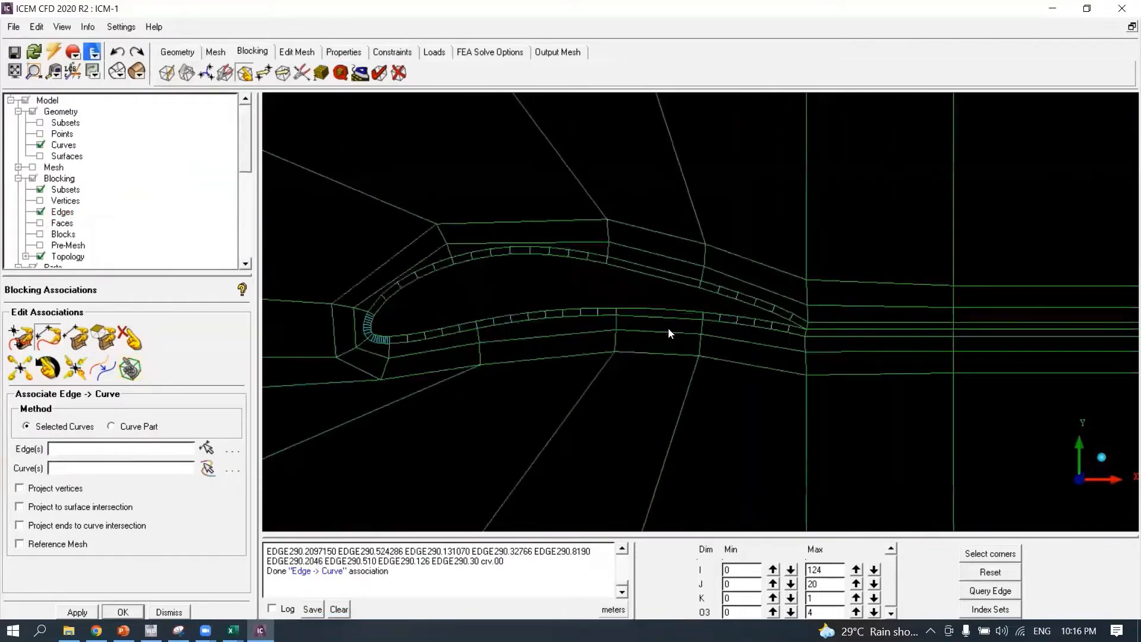
scroll(557, 375, "up", 1)
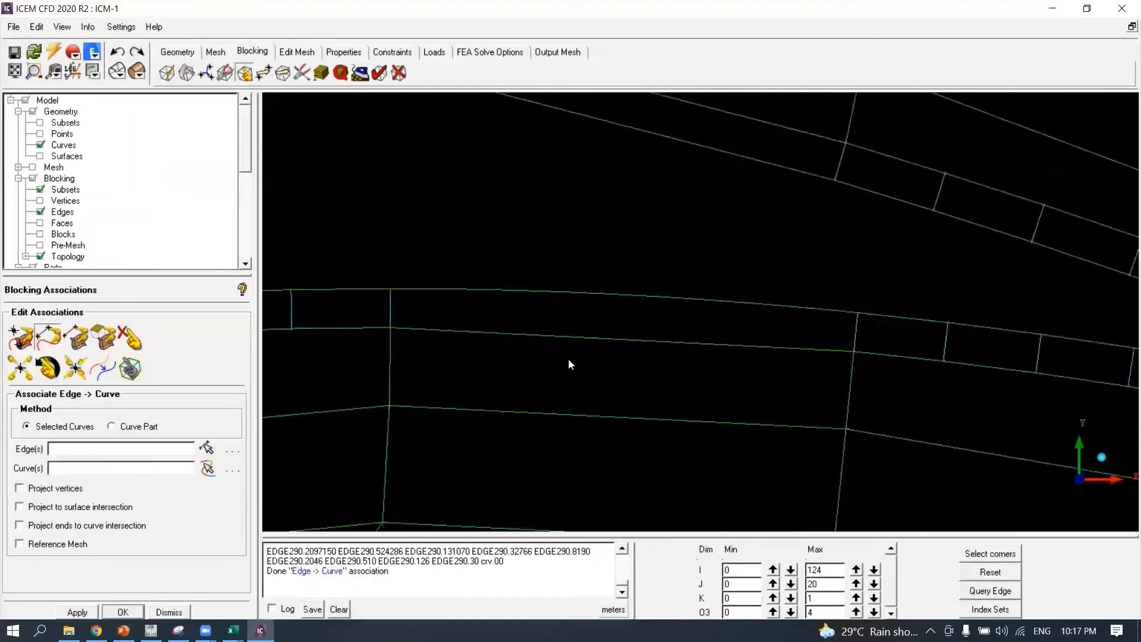
left_click(988, 558)
left_click(854, 352)
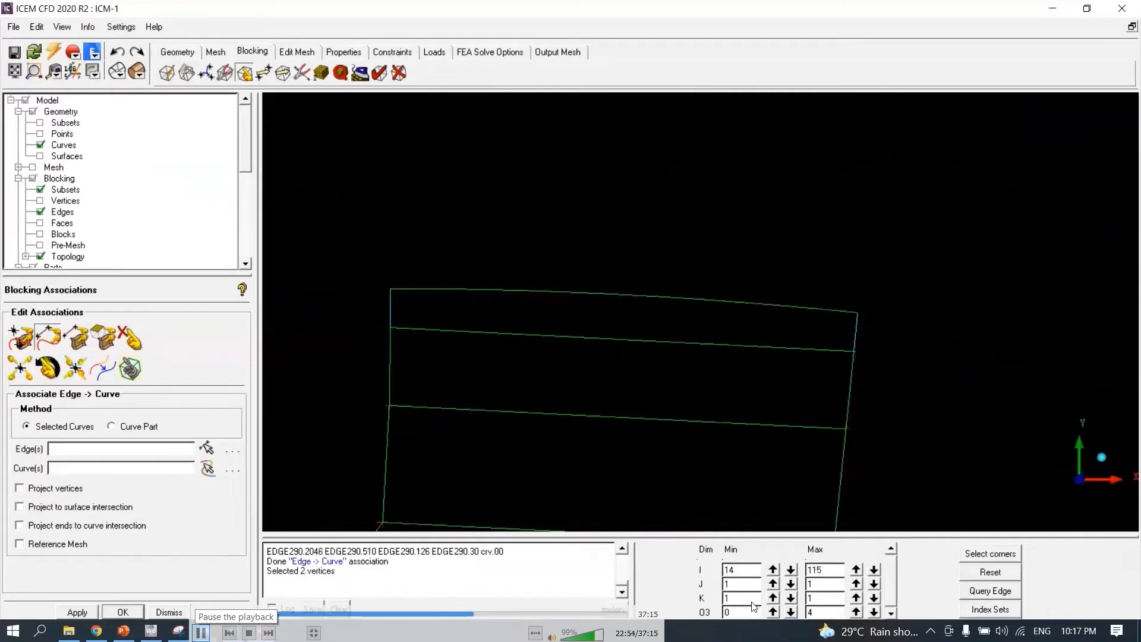
left_click(772, 613)
left_click(773, 612)
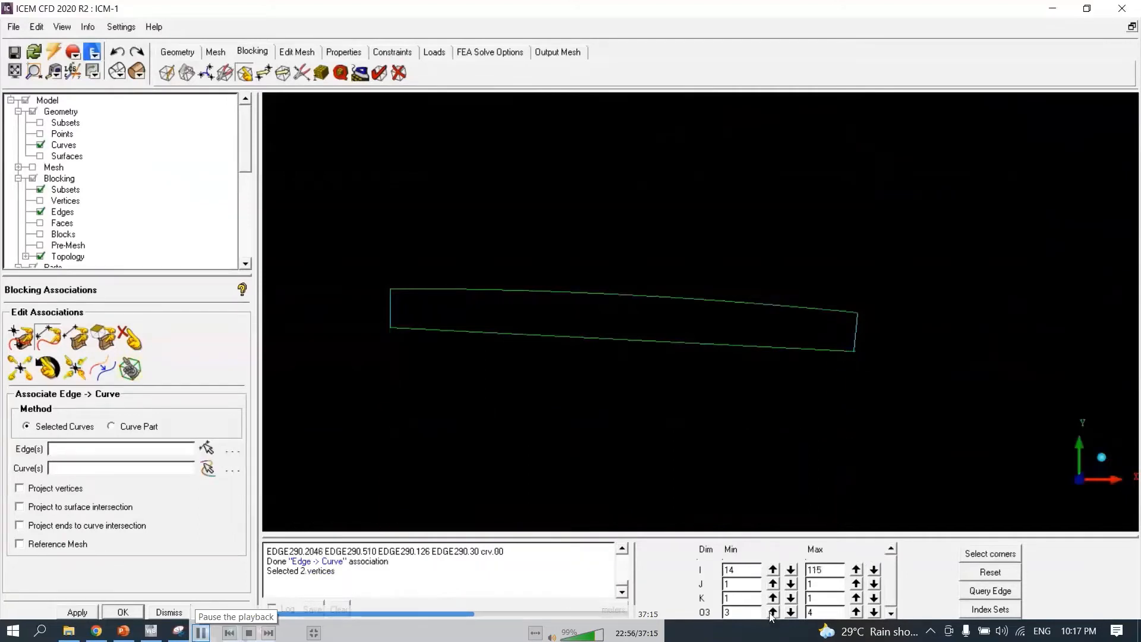
Show the Y_PLUS and Y_PLUS_POINTS parts and split the strip close beneath the blowing surface, at about 0.87 of its side edge.
scroll(242, 165, "down", 6)
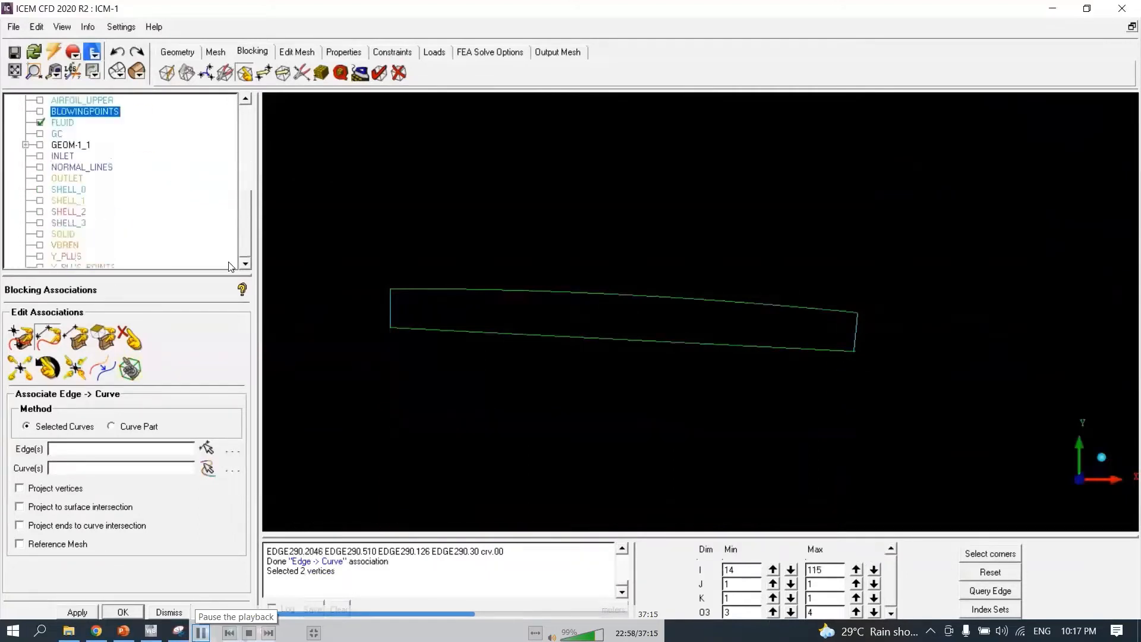
left_click(39, 256)
left_click(40, 265)
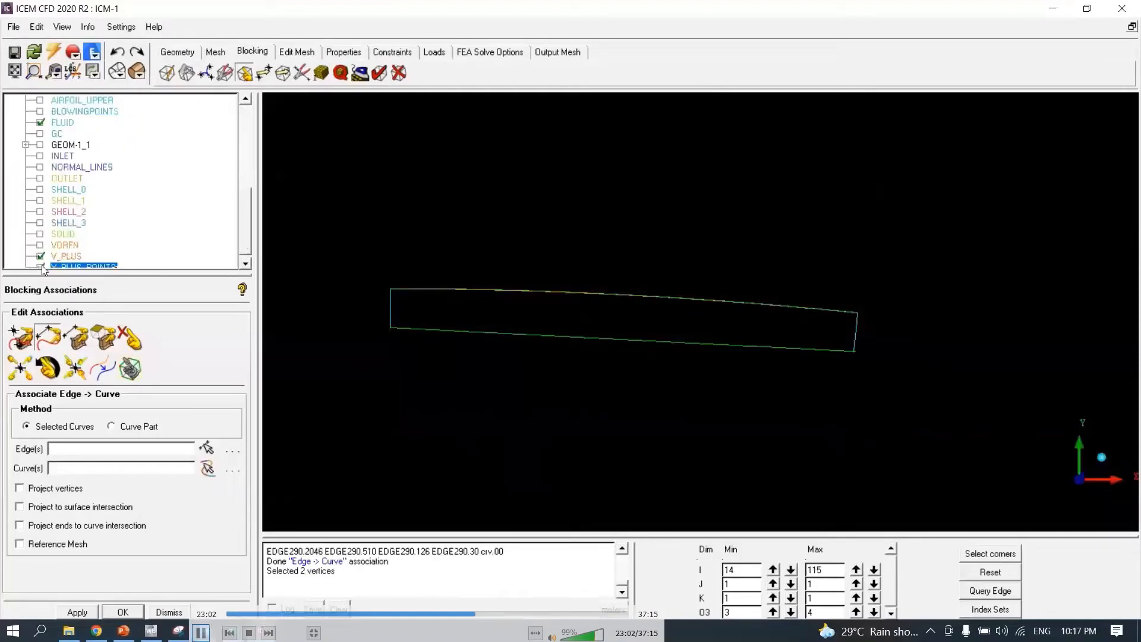
left_click(186, 72)
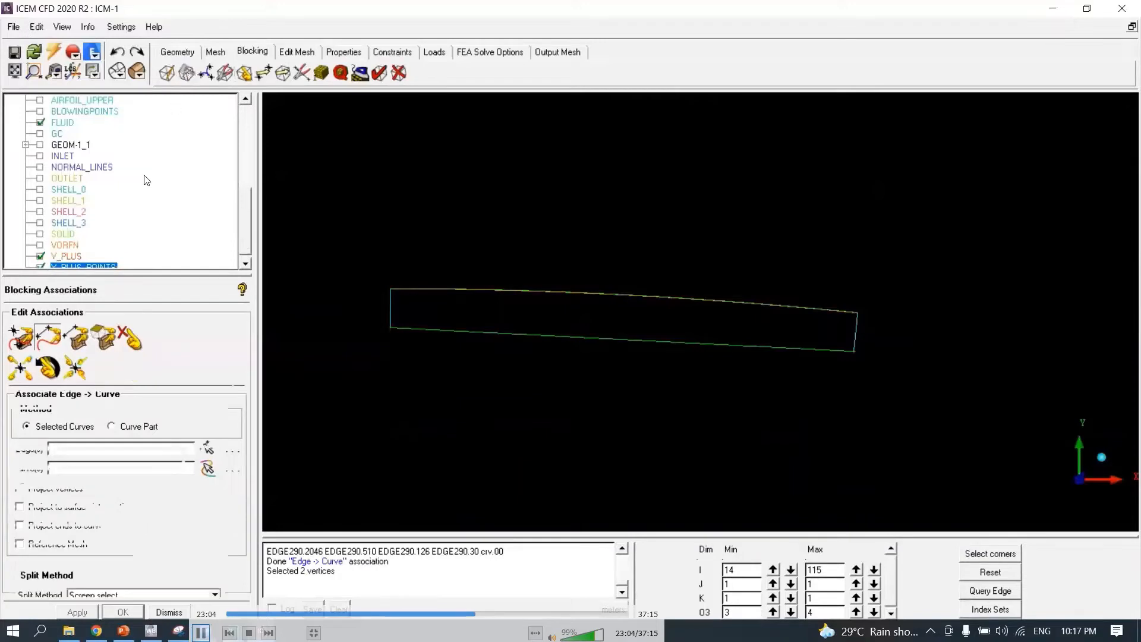
left_click(393, 307)
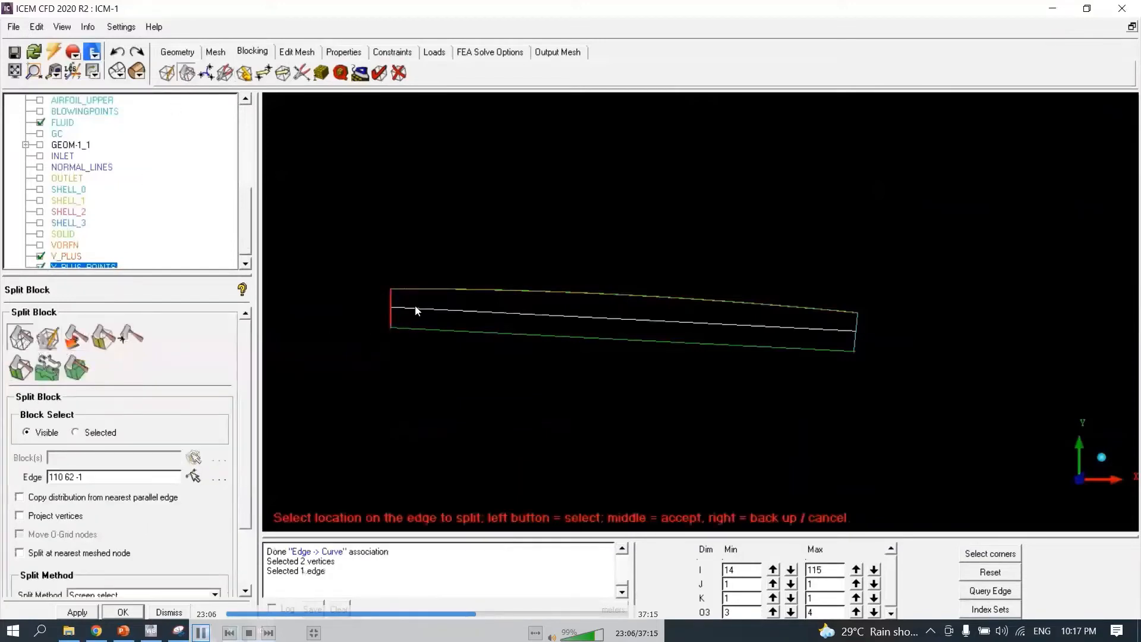
left_click(423, 300)
middle_click(425, 299)
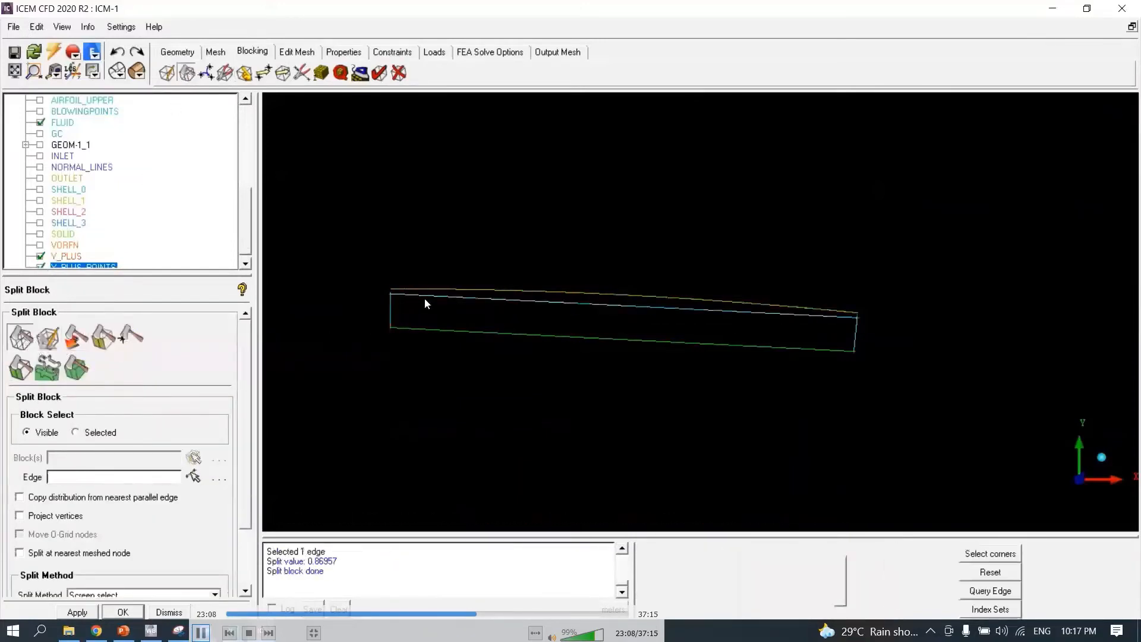
Reset the index range and limit it by corner vertices to the block strip beneath the blowing surface, with O3 minimum 3.
left_click(1013, 577)
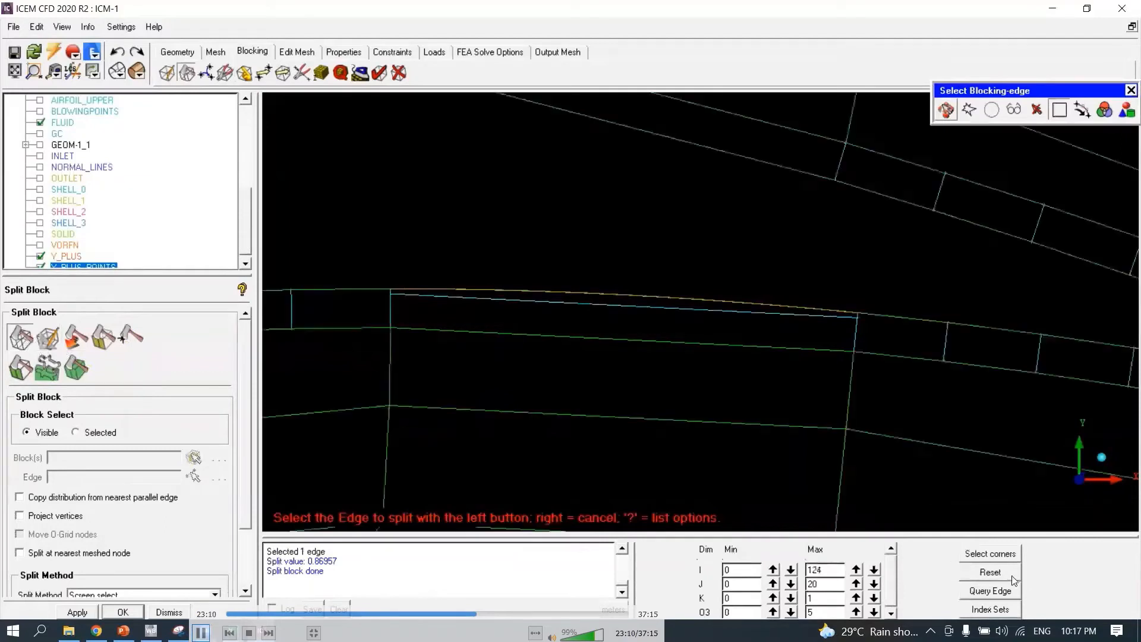
left_click(984, 556)
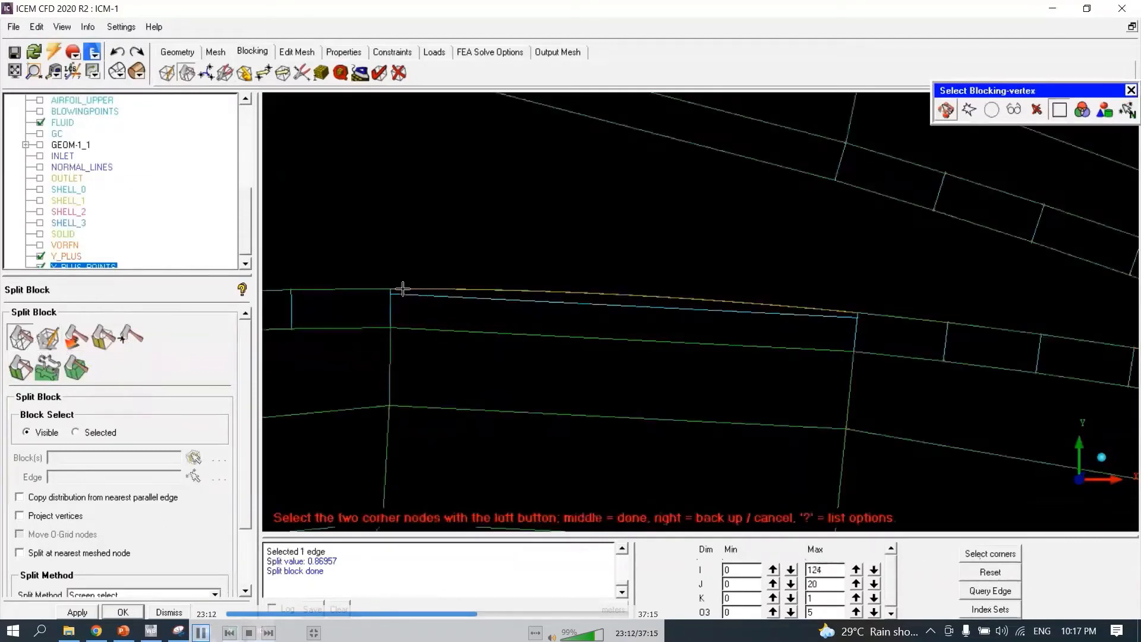
left_click(867, 360)
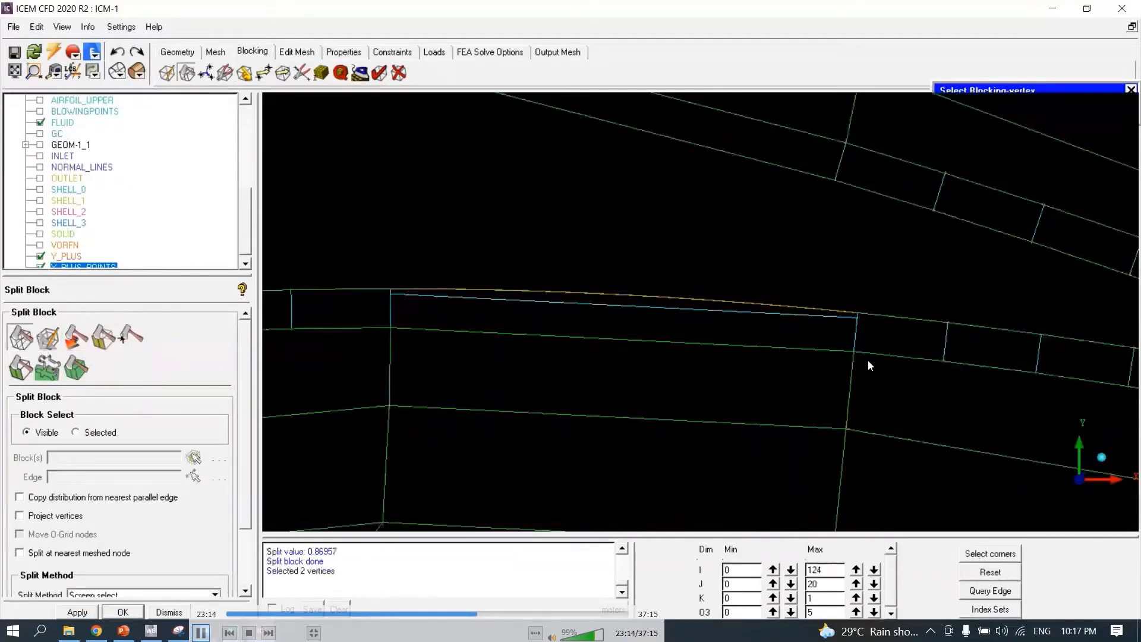
left_click(773, 612)
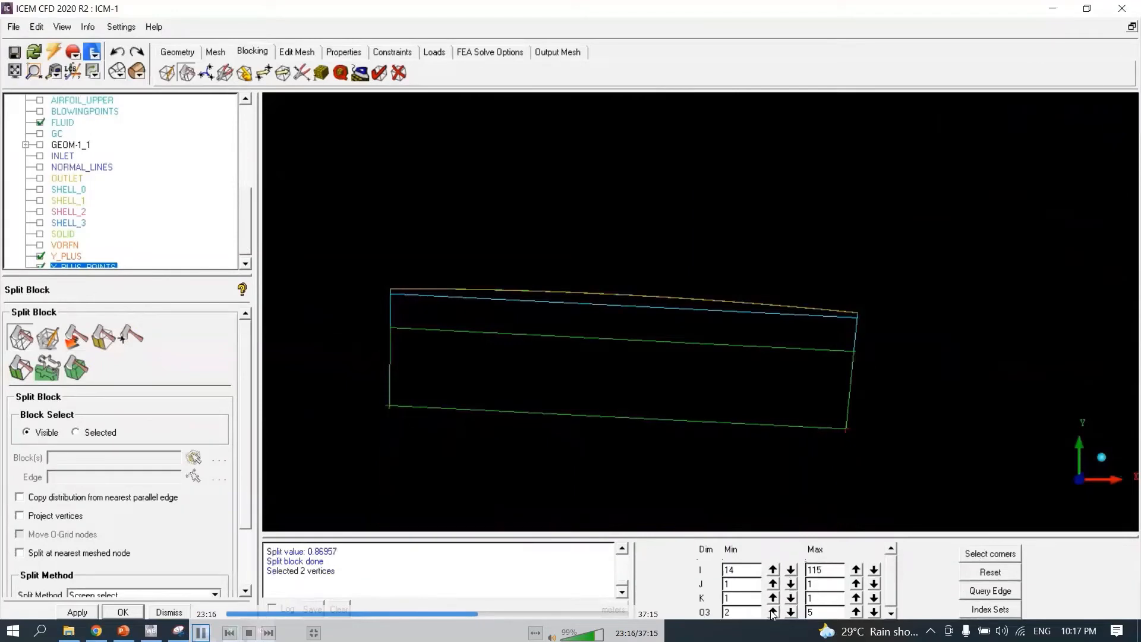
left_click(773, 612)
Associate the upstream vertex of the new near-wall split with the end point of the Y_PLUS curve.
scroll(438, 316, "up", 5)
middle_click_drag(437, 317, 1041, 397)
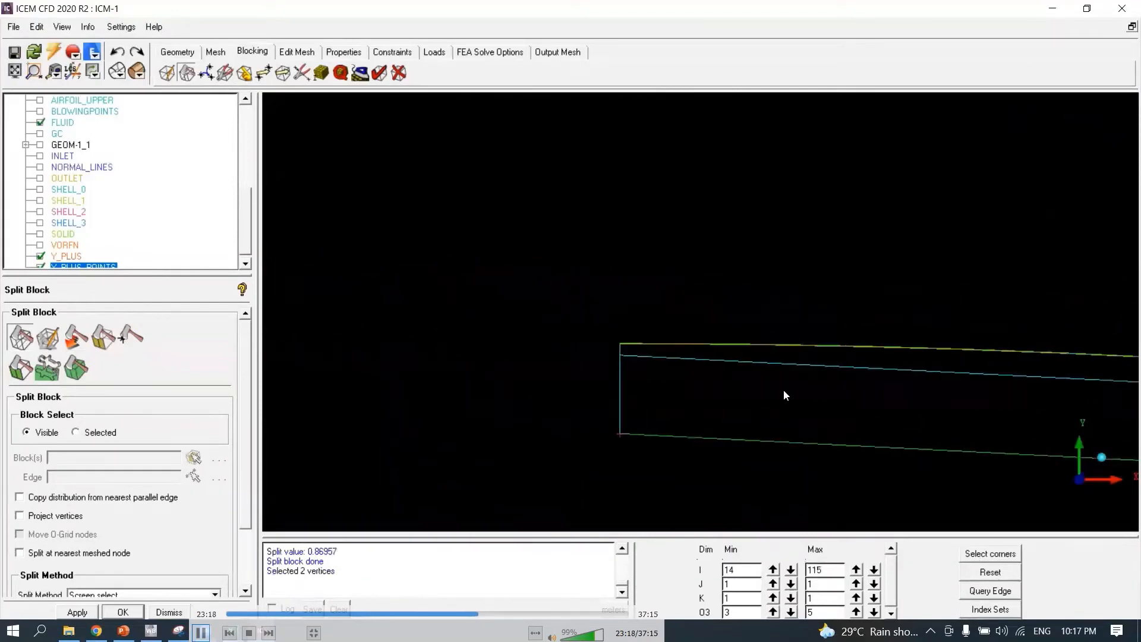
scroll(654, 400, "up", 8)
middle_click_drag(601, 413, 915, 215)
scroll(787, 270, "up", 6)
middle_click_drag(775, 276, 647, 339)
scroll(699, 445, "up", 4)
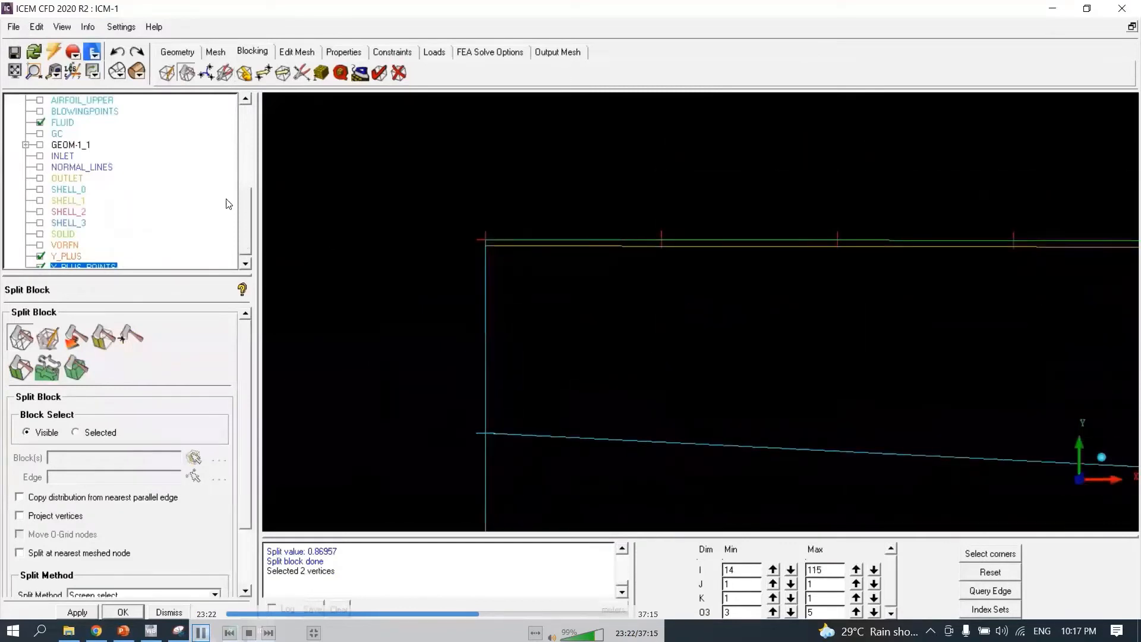
scroll(119, 179, "up", 7)
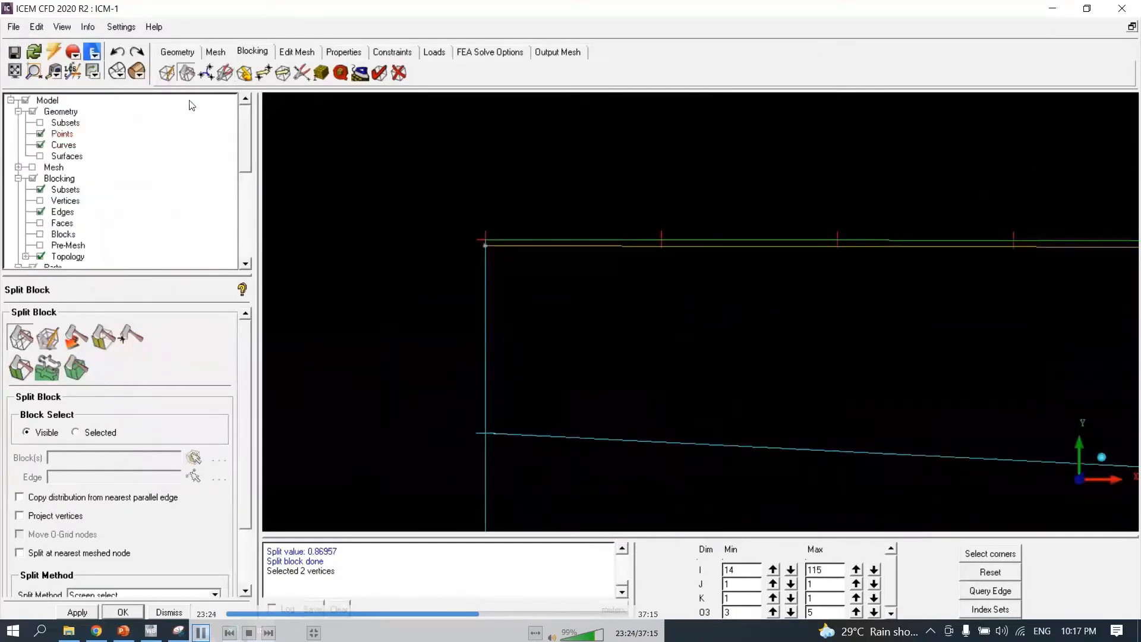
left_click(244, 73)
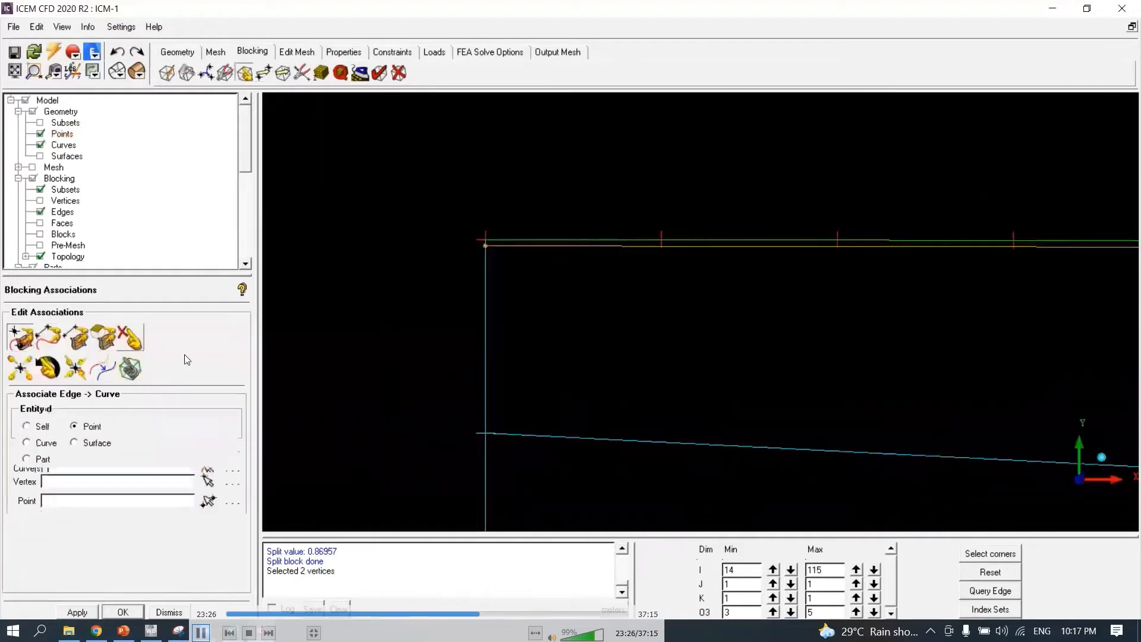
left_click(485, 434)
left_click(486, 246)
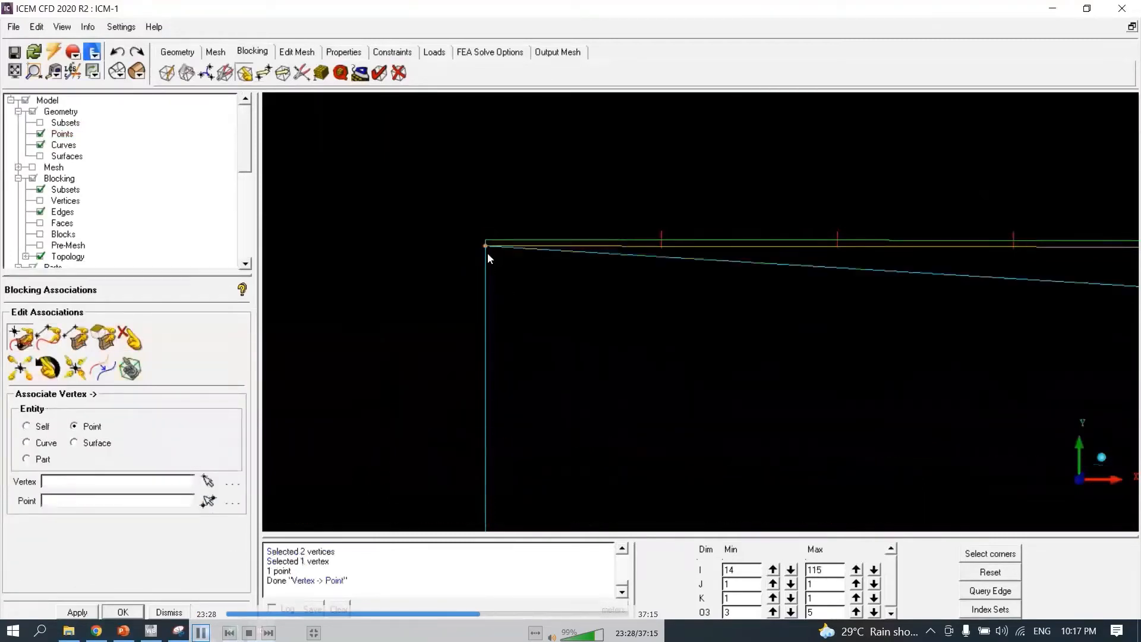
Associate the downstream vertex of the new near-wall split with the Y_PLUS point at that end.
scroll(856, 321, "down", 10)
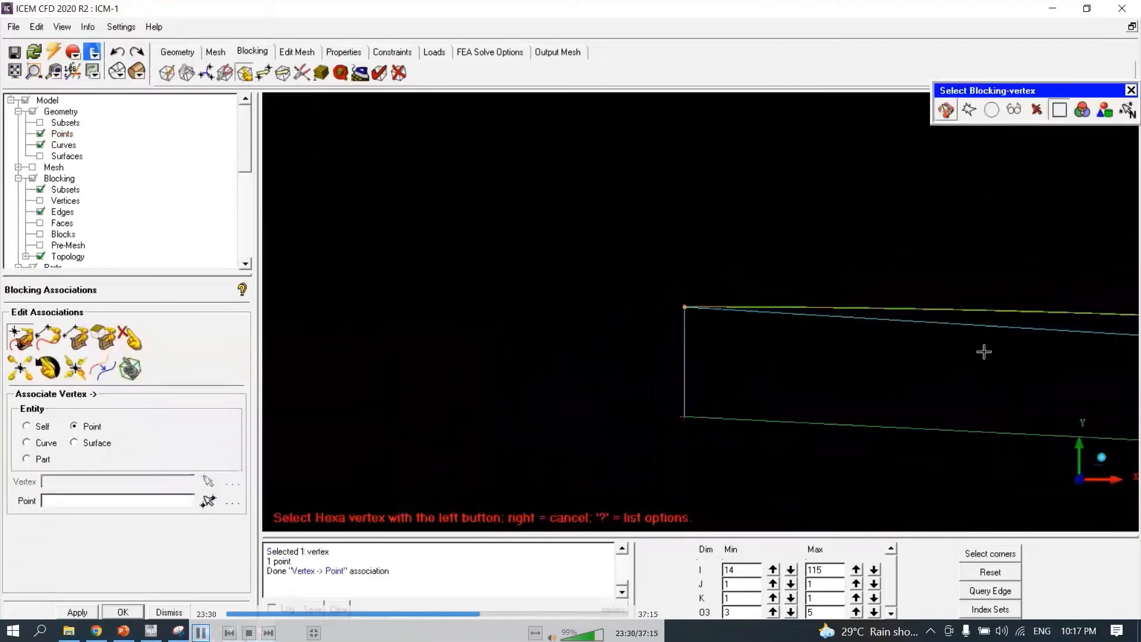
middle_click_drag(984, 352, 550, 377)
middle_click_drag(790, 384, 503, 377)
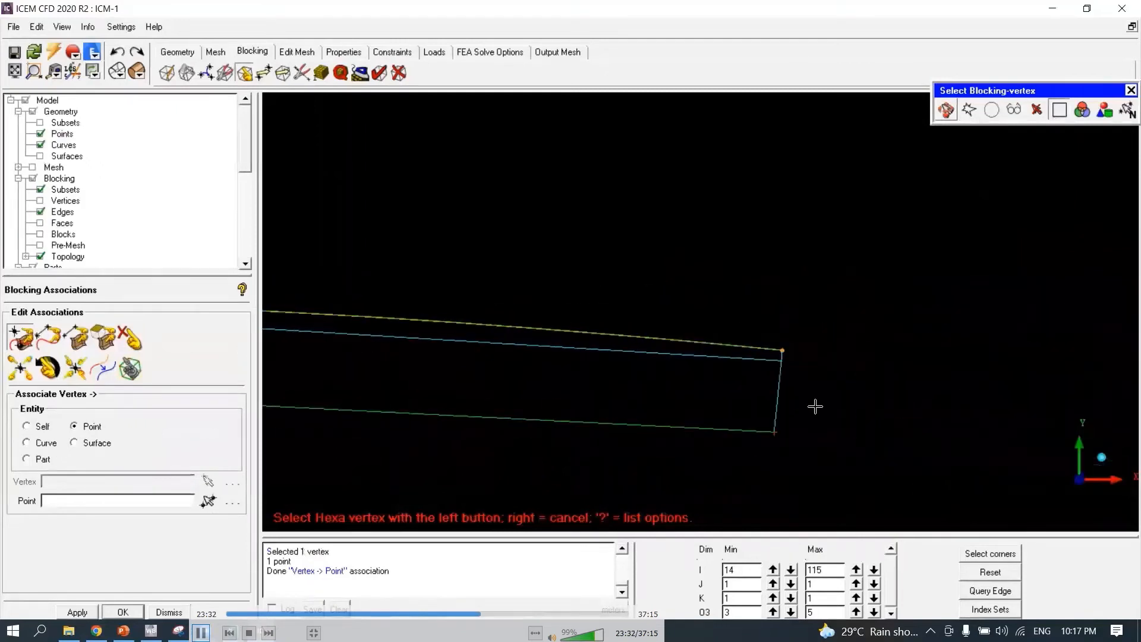
scroll(817, 407, "up", 6)
middle_click_drag(821, 409, 554, 276)
scroll(640, 328, "up", 8)
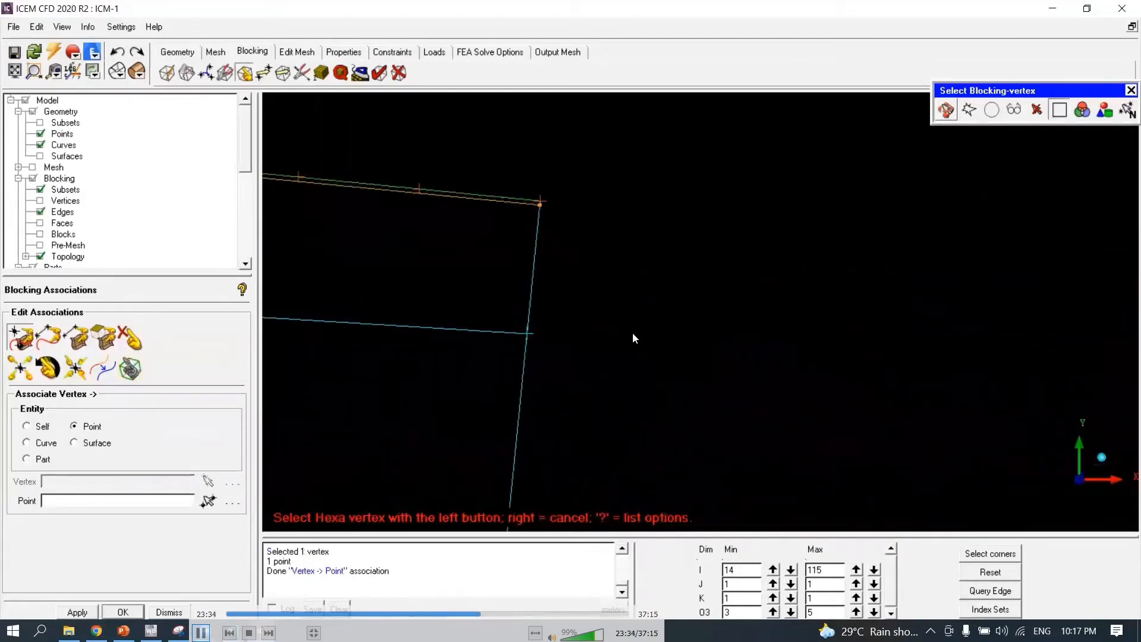
middle_click_drag(634, 338, 714, 407)
scroll(713, 408, "up", 3)
scroll(607, 406, "up", 2)
left_click(584, 243)
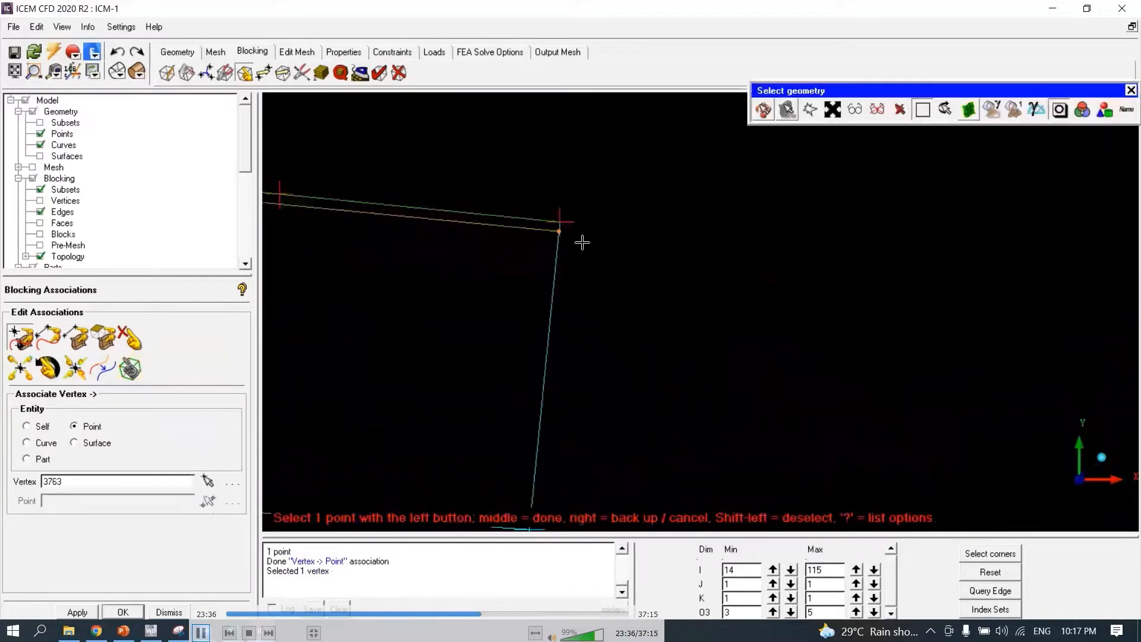
left_click(561, 236)
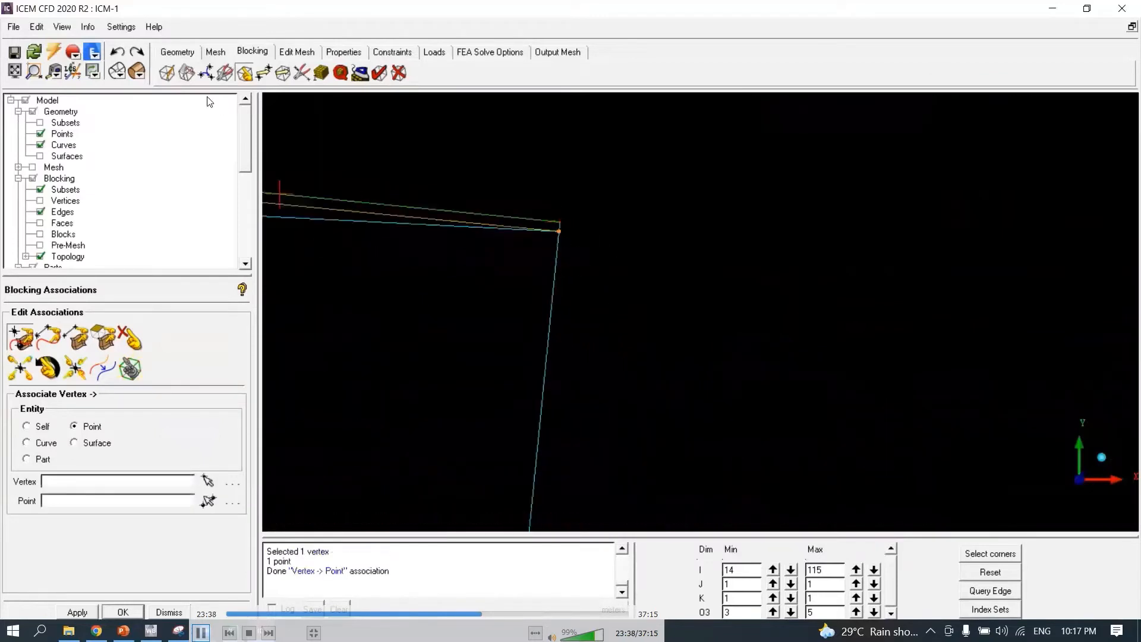
Associate the new split edge beneath the blowing surface with the Y_PLUS curve.
left_click(245, 73)
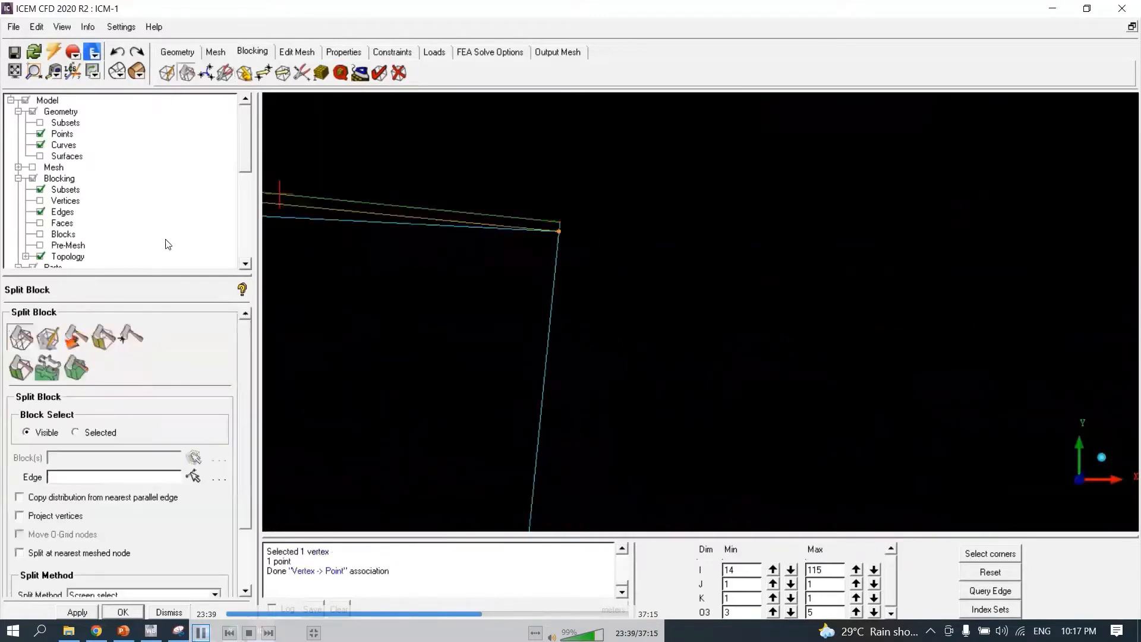
left_click(244, 73)
left_click(48, 337)
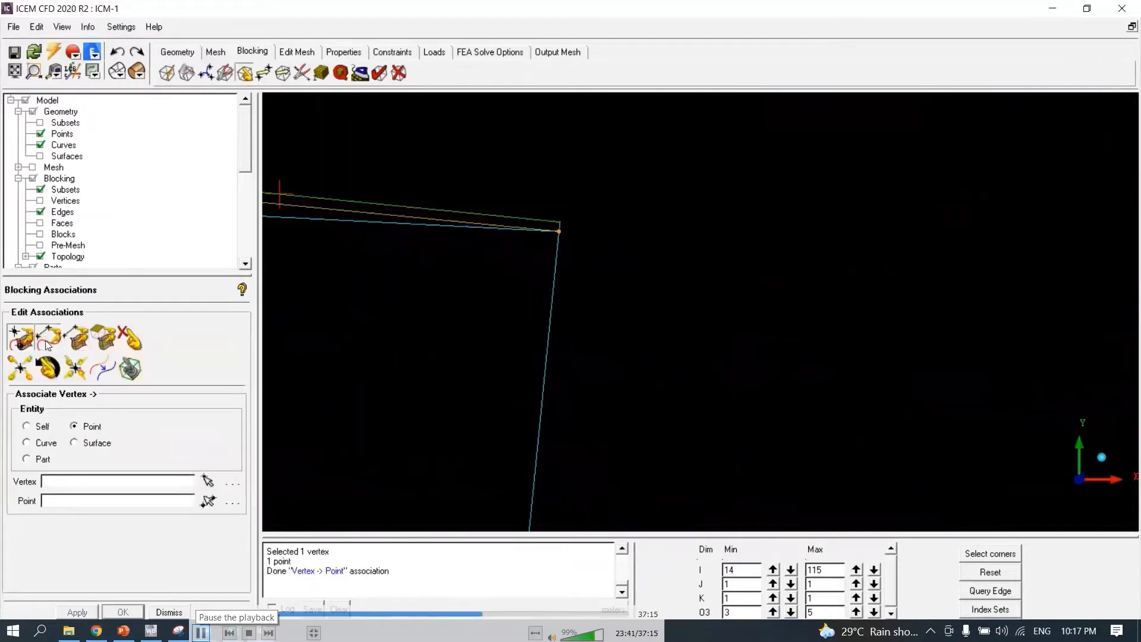
left_click(285, 220)
middle_click(303, 241)
left_click(303, 208)
middle_click(324, 271)
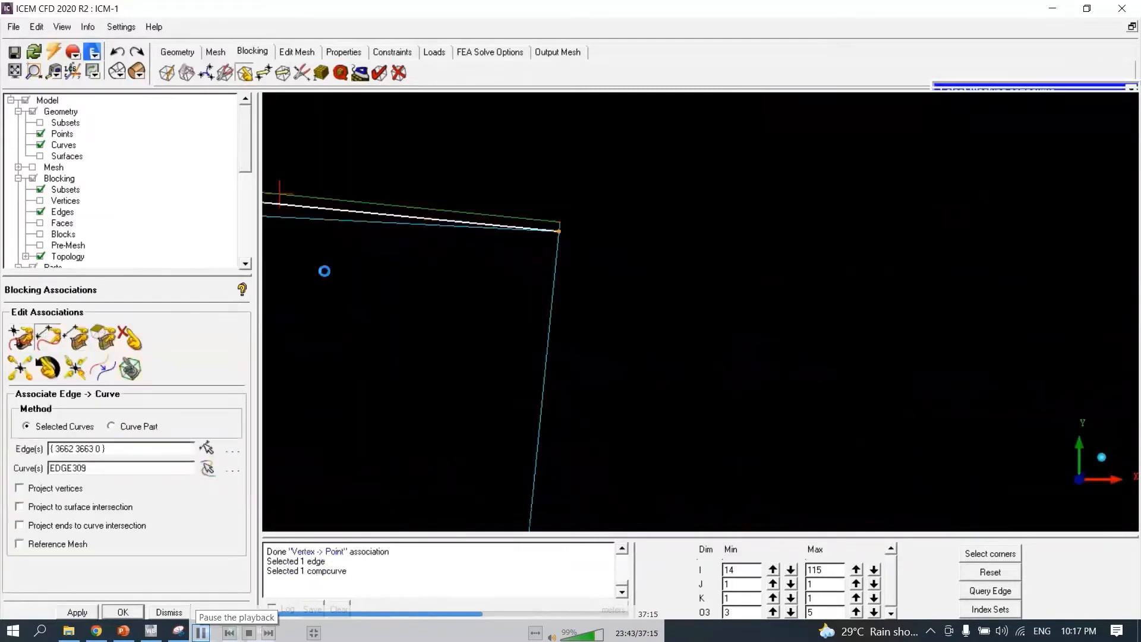
scroll(386, 298, "down", 3)
middle_click(385, 298)
scroll(385, 299, "down", 8)
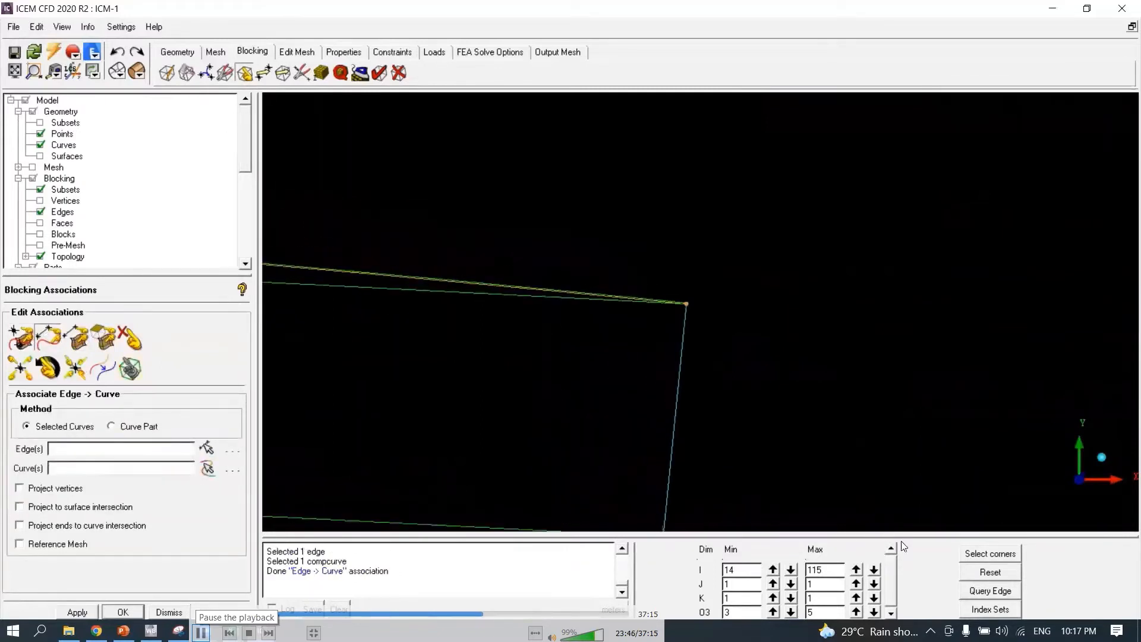
Reset the index range to display the full blocking and hide the geometry points and curves.
left_click(991, 573)
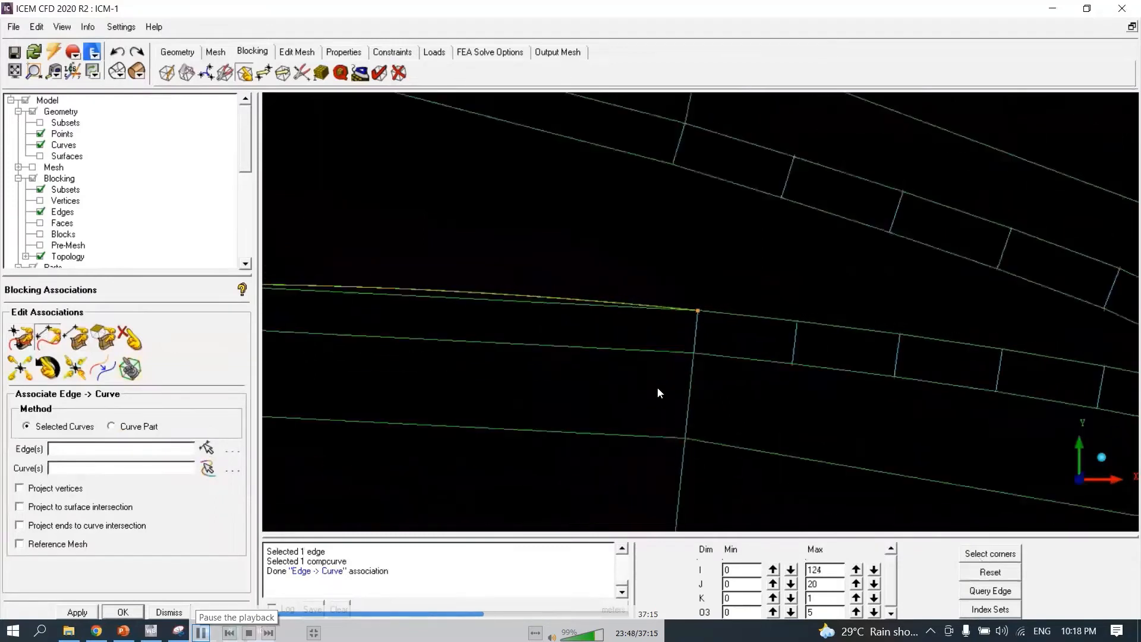
scroll(657, 392, "down", 10)
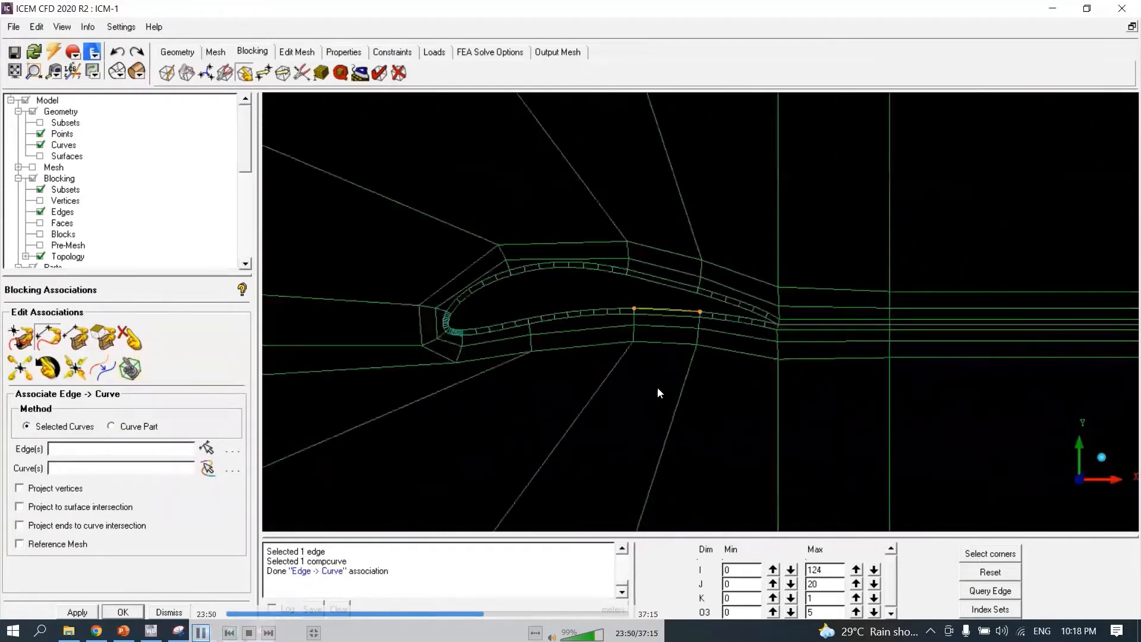
scroll(658, 387, "down", 12)
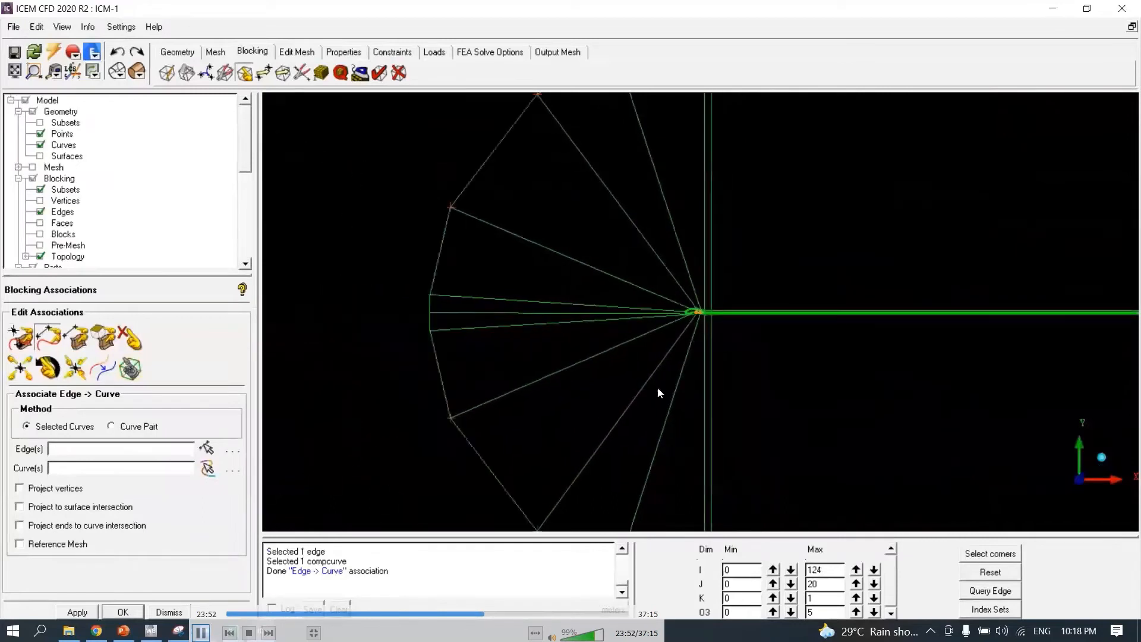
scroll(717, 328, "up", 15)
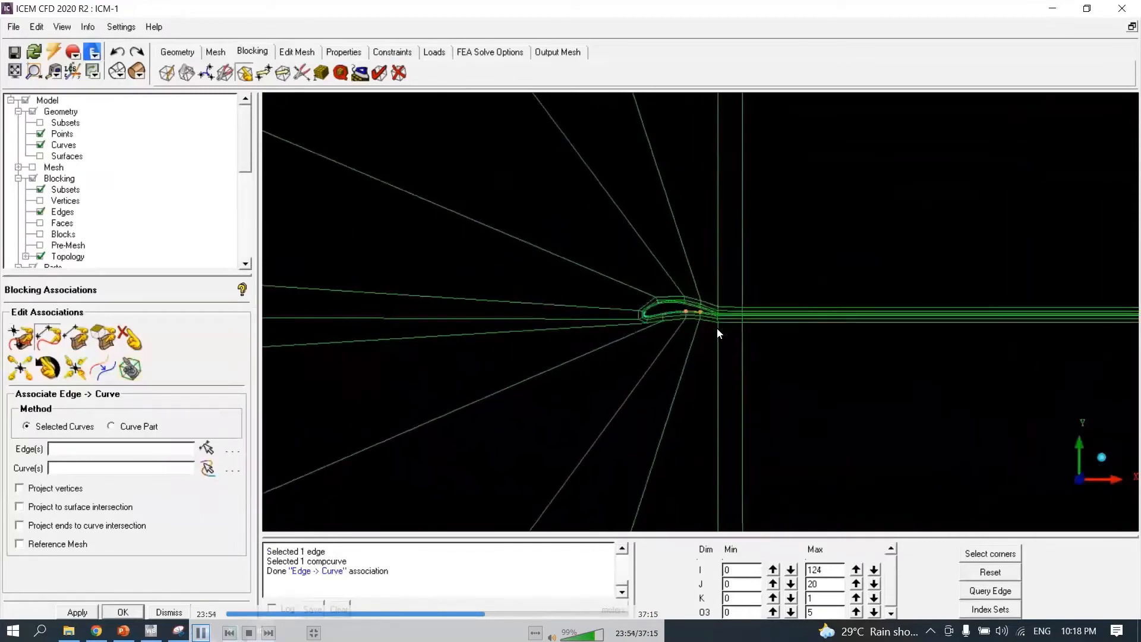
scroll(688, 334, "up", 5)
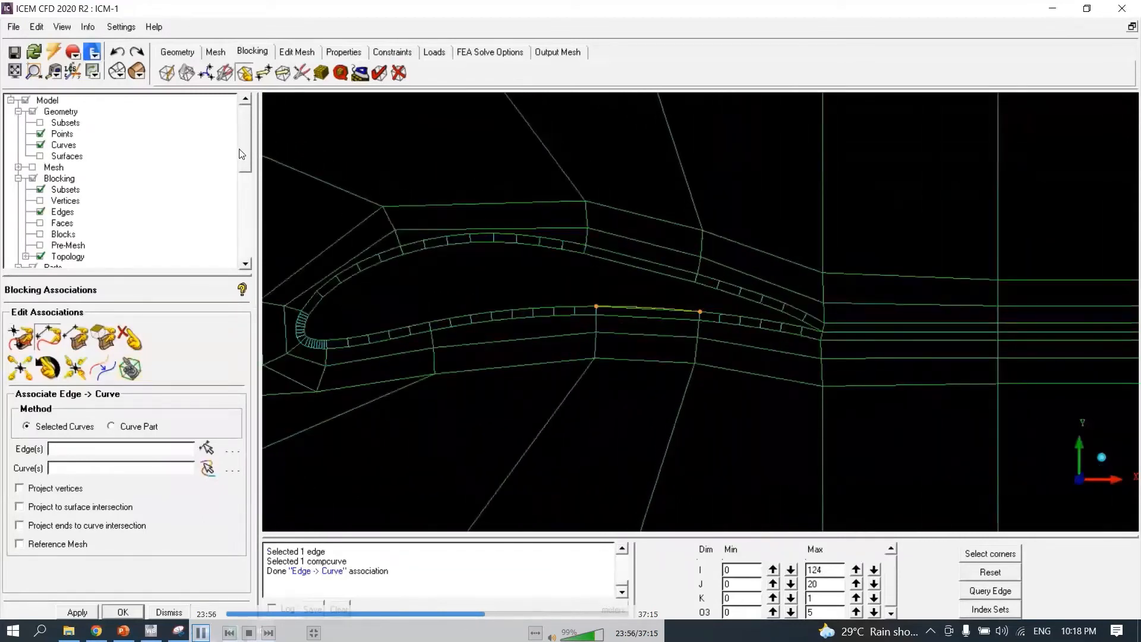
left_click(40, 134)
left_click(40, 144)
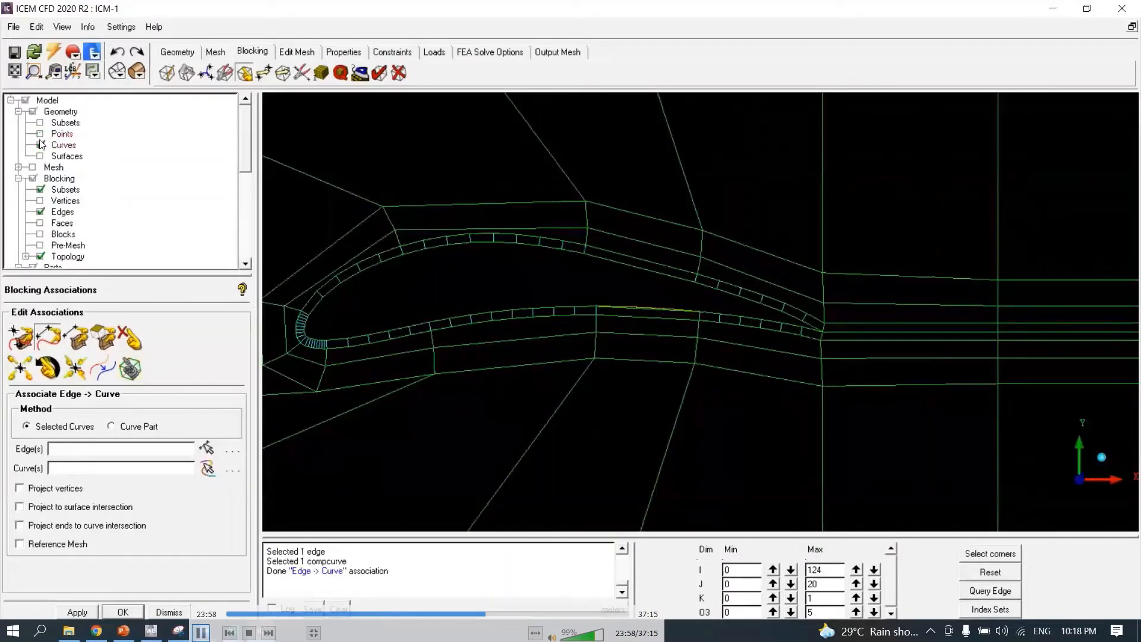
Examine the upstream corner of the near-wall layer and check the estimated wall distance on CFD Online's Y+ Wall Distance Estimation page in Chrome.
scroll(676, 311, "up", 10)
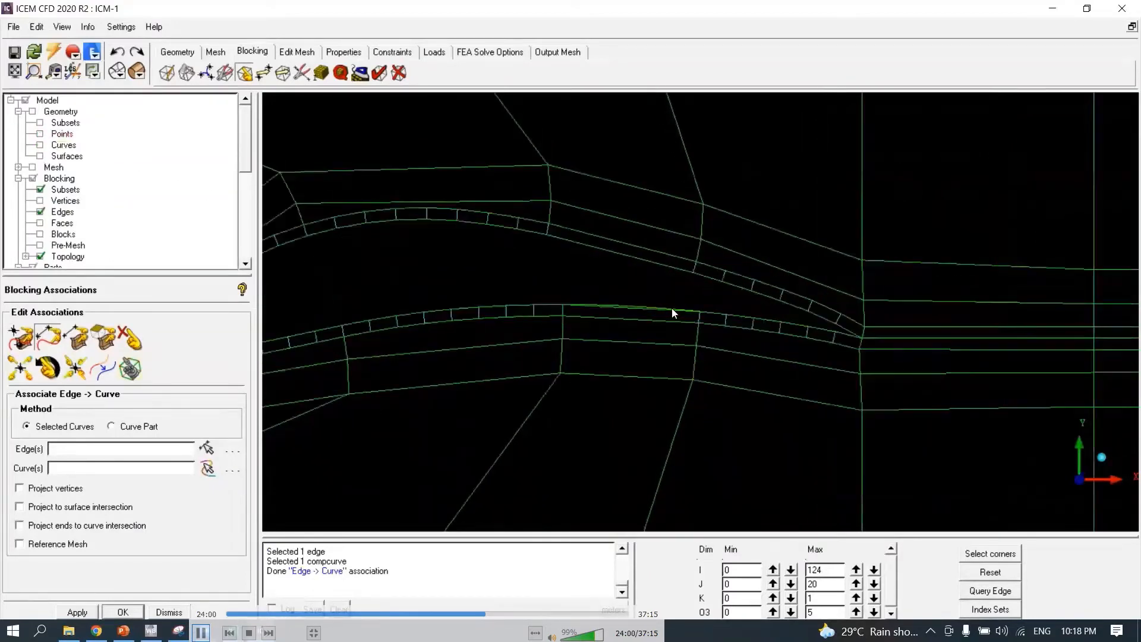
scroll(593, 358, "up", 6)
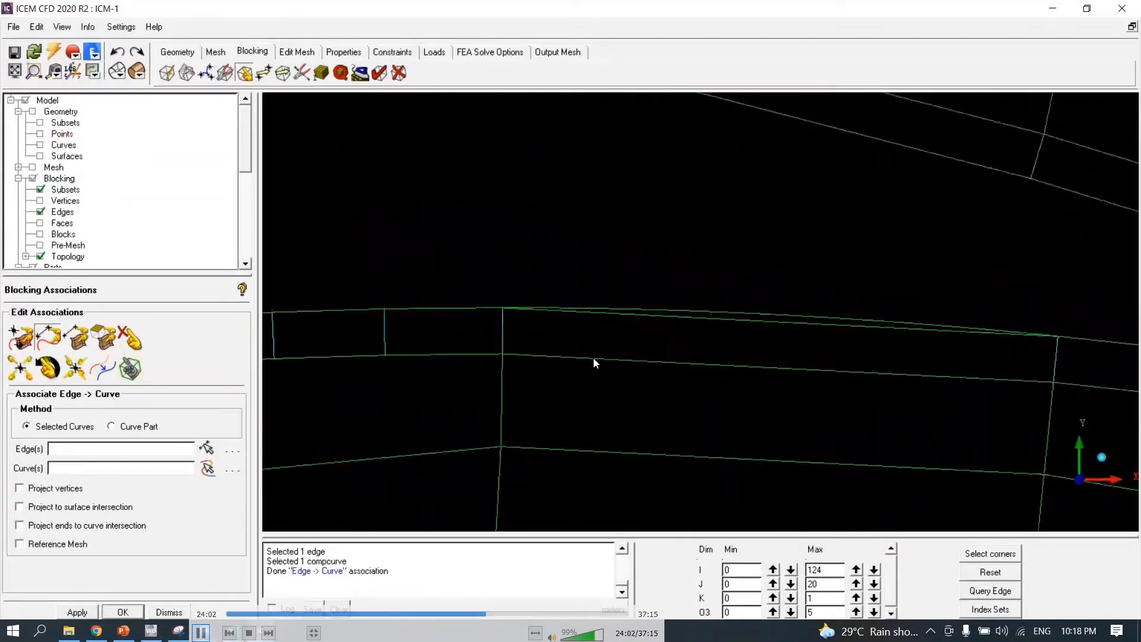
scroll(598, 345, "up", 3)
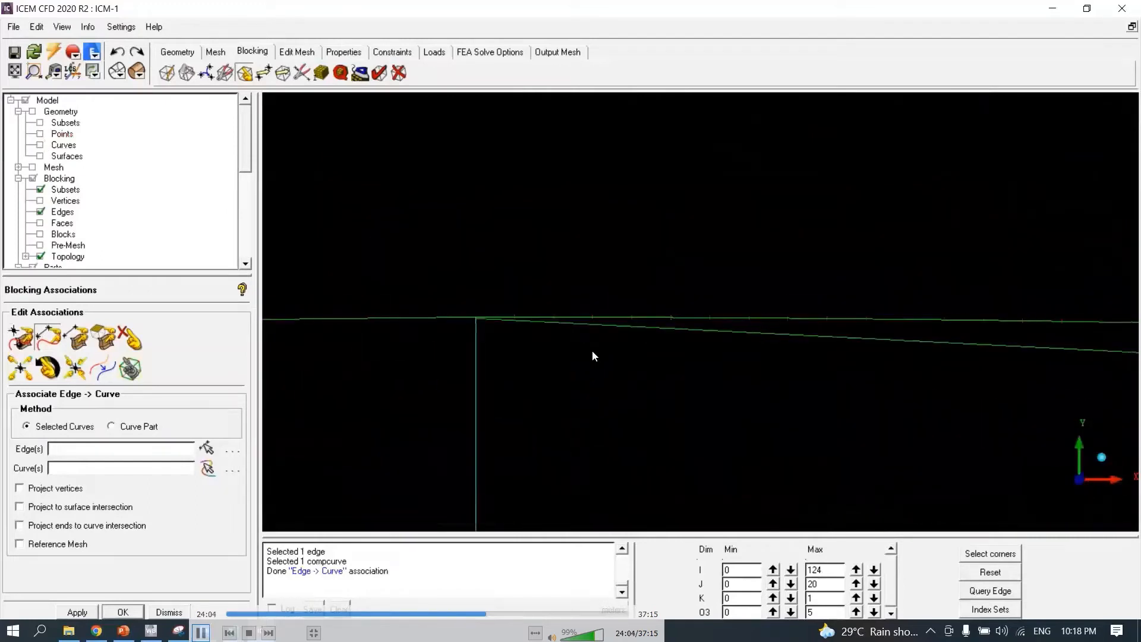
middle_click_drag(592, 353, 676, 339)
scroll(633, 343, "up", 4)
scroll(676, 344, "up", 3)
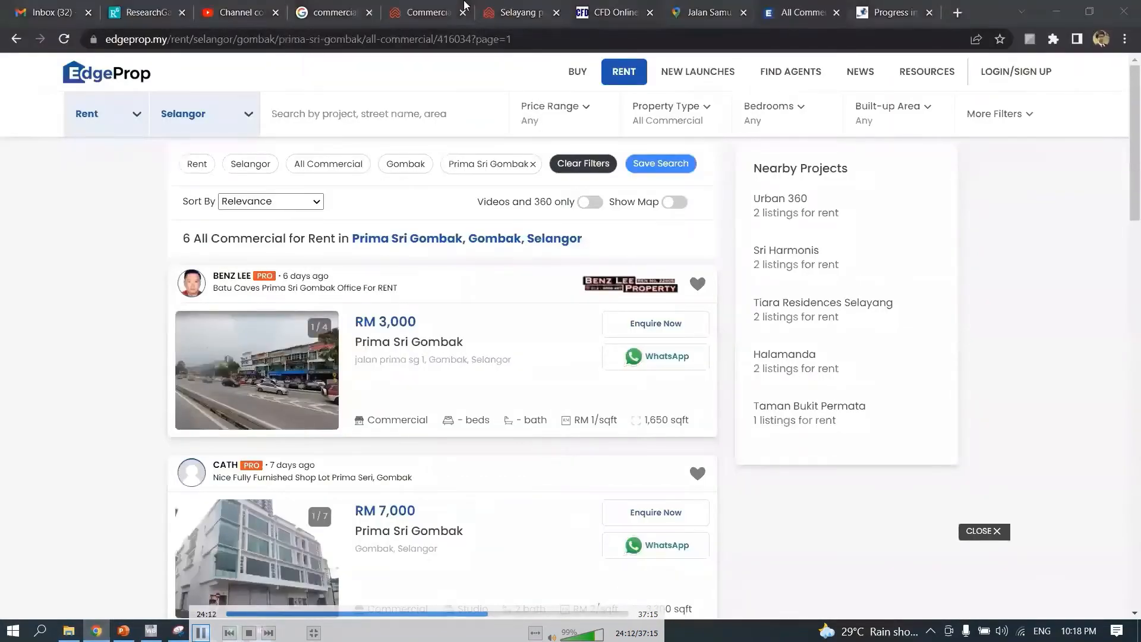
left_click(615, 12)
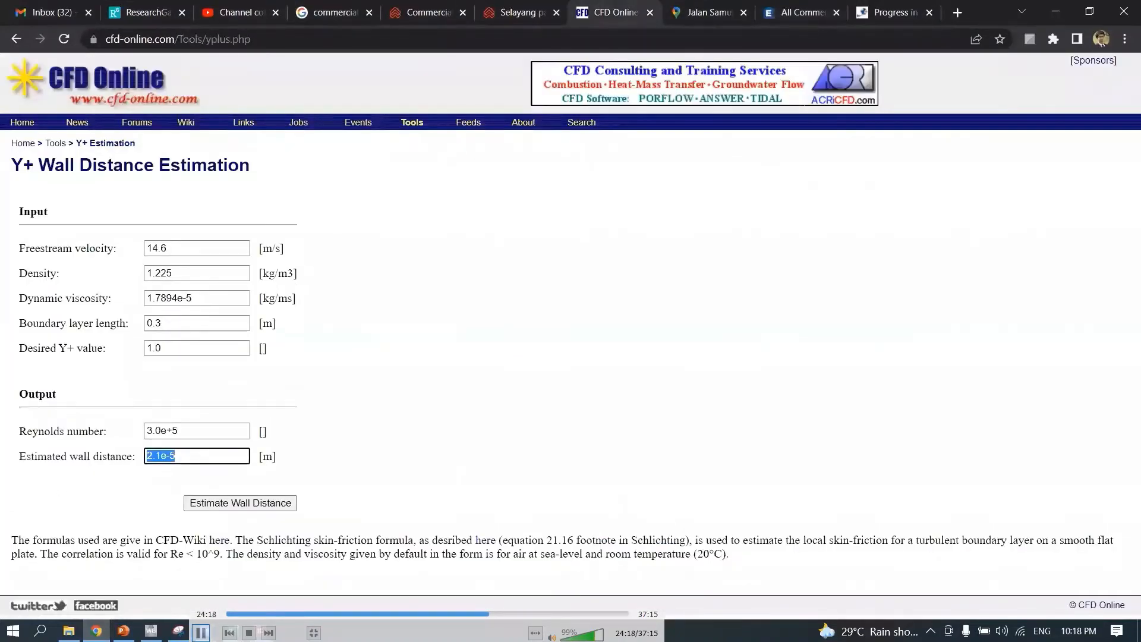
key("alt+Tab")
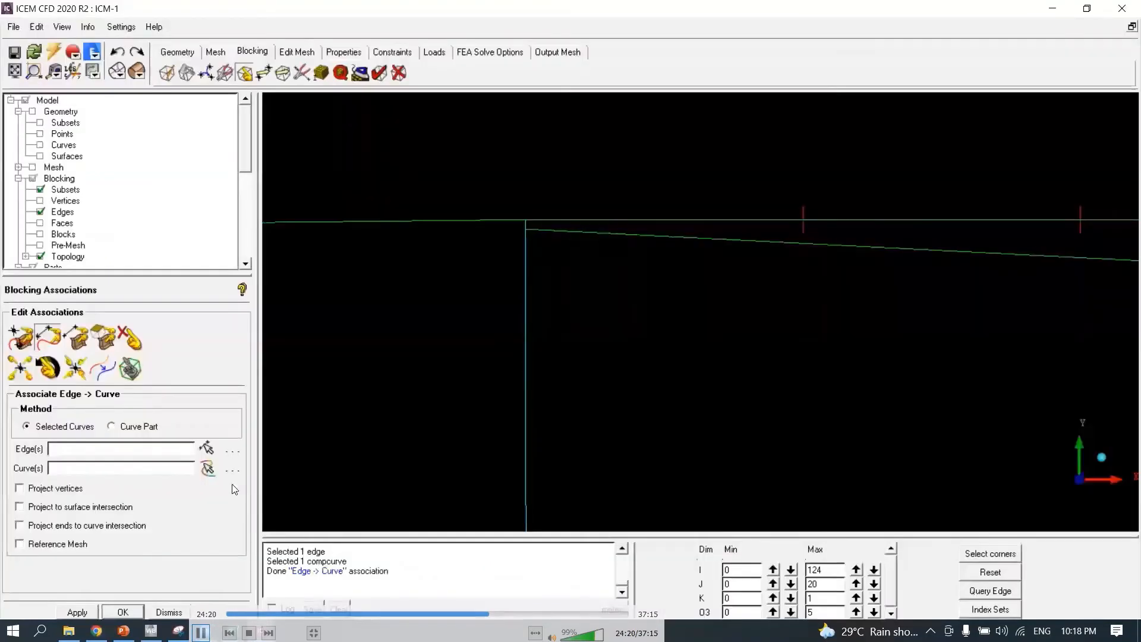
left_click(207, 448)
scroll(486, 364, "down", 4)
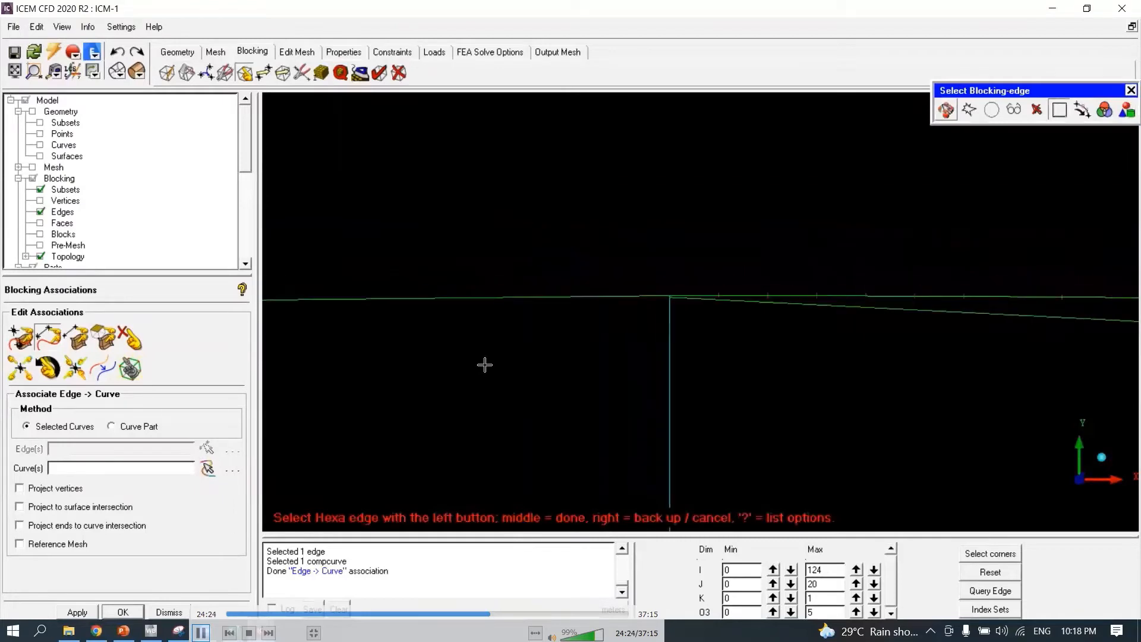
left_click(360, 371)
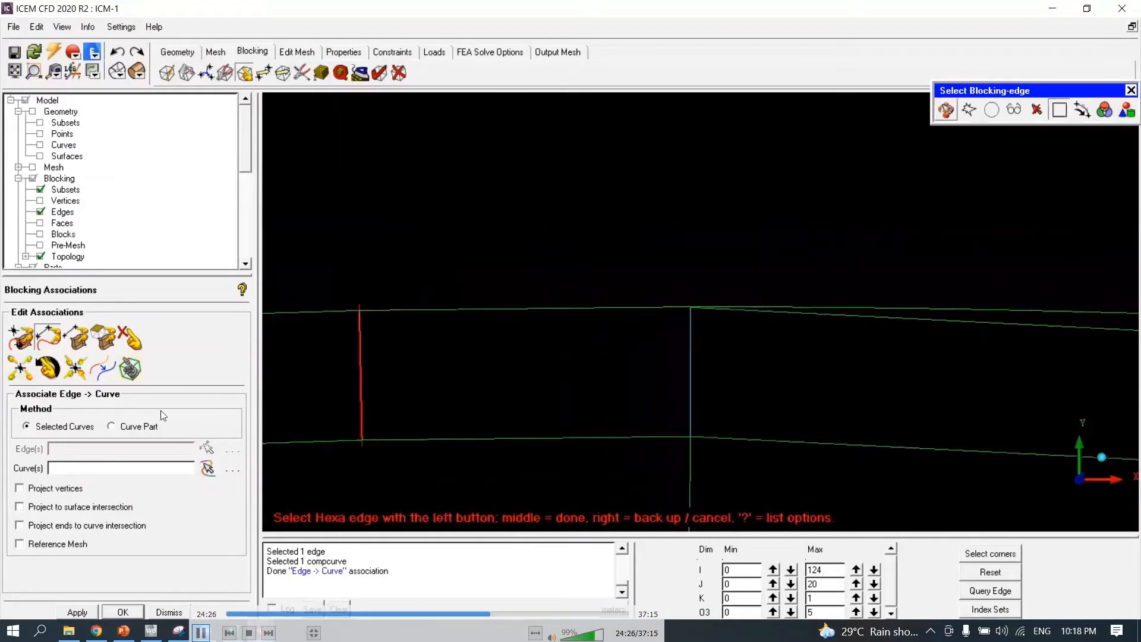
right_click(461, 394)
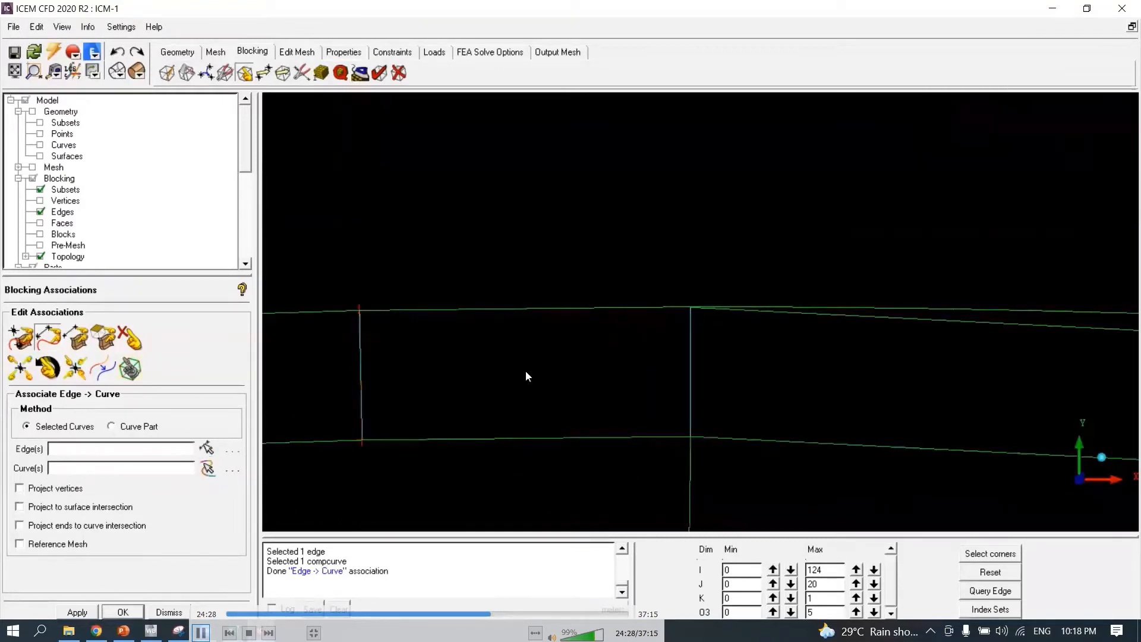
Set the near-wall cross edge upstream of the blowing surface to 31 nodes, Geometric2 law and Spacing 2 of 2.1e-05, copied to all parallel edges.
scroll(343, 357, "up", 3)
left_click(324, 75)
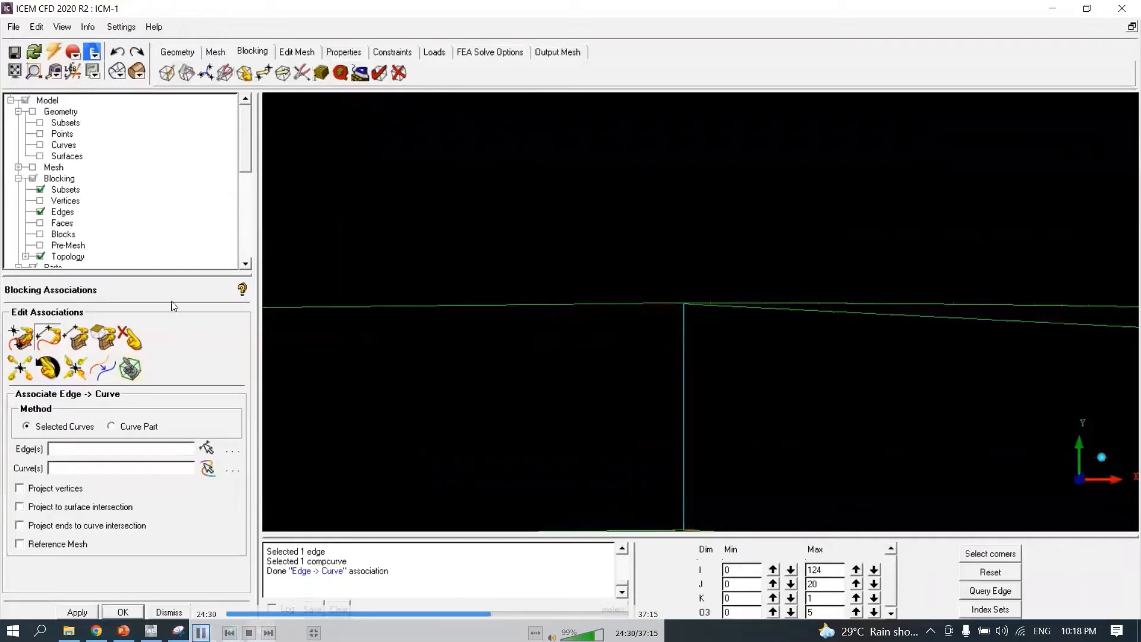
left_click(76, 342)
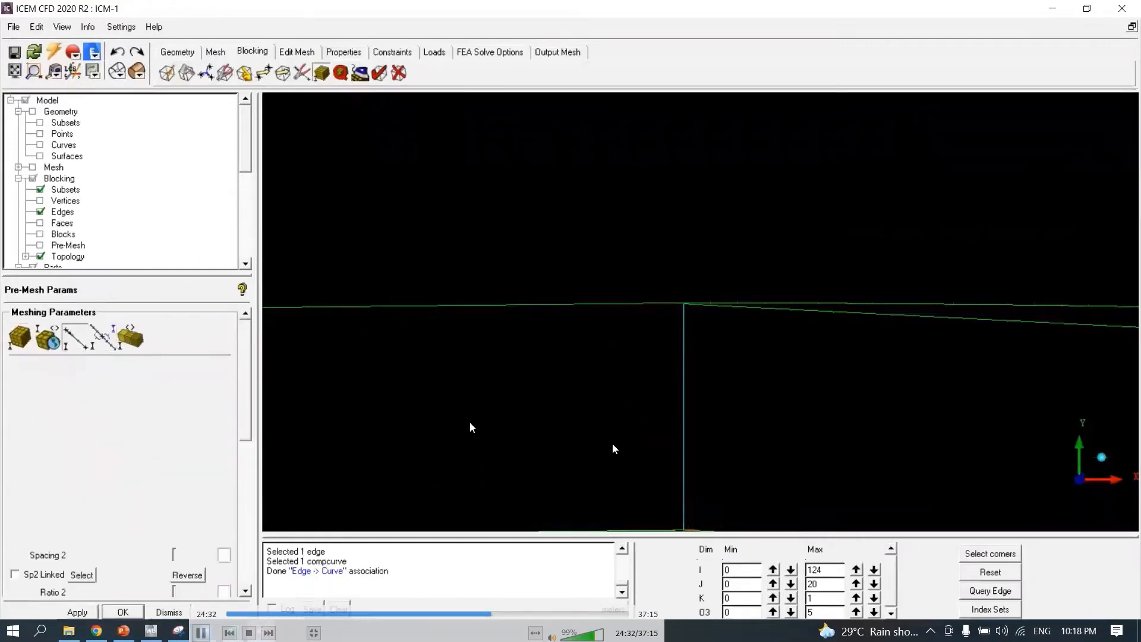
scroll(472, 425, "down", 3)
left_click(367, 371)
middle_click(725, 414)
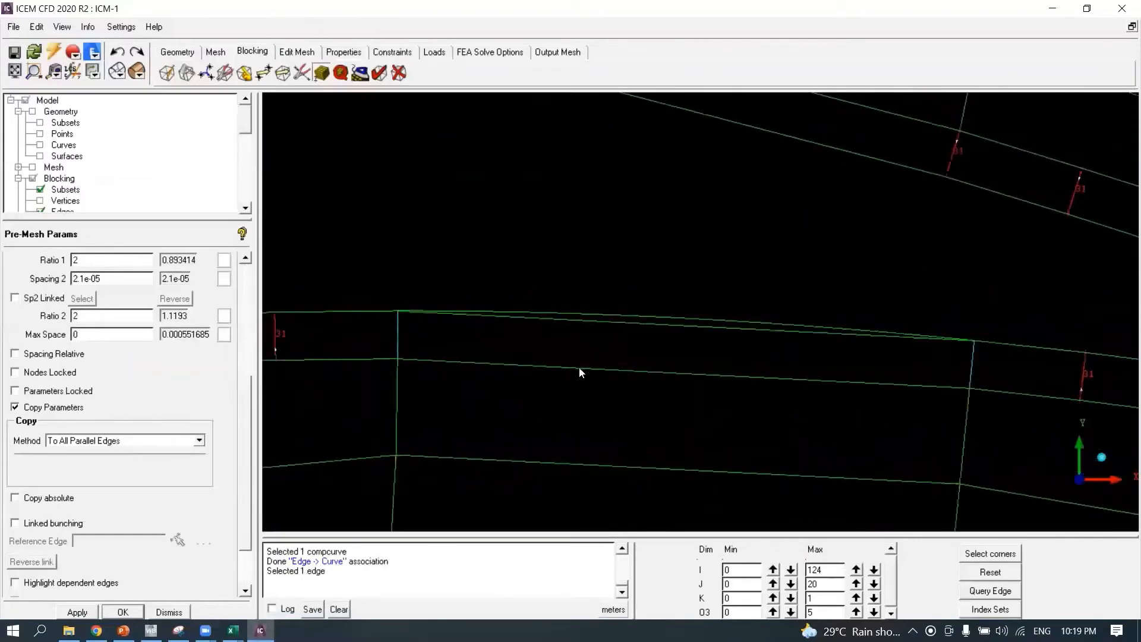
Match the spacing of the longer wall-normal edge at the blowing surface's upstream corner to the short Y_PLUS edge above it.
scroll(527, 364, "up", 3)
middle_click_drag(528, 365, 809, 340)
scroll(713, 347, "up", 10)
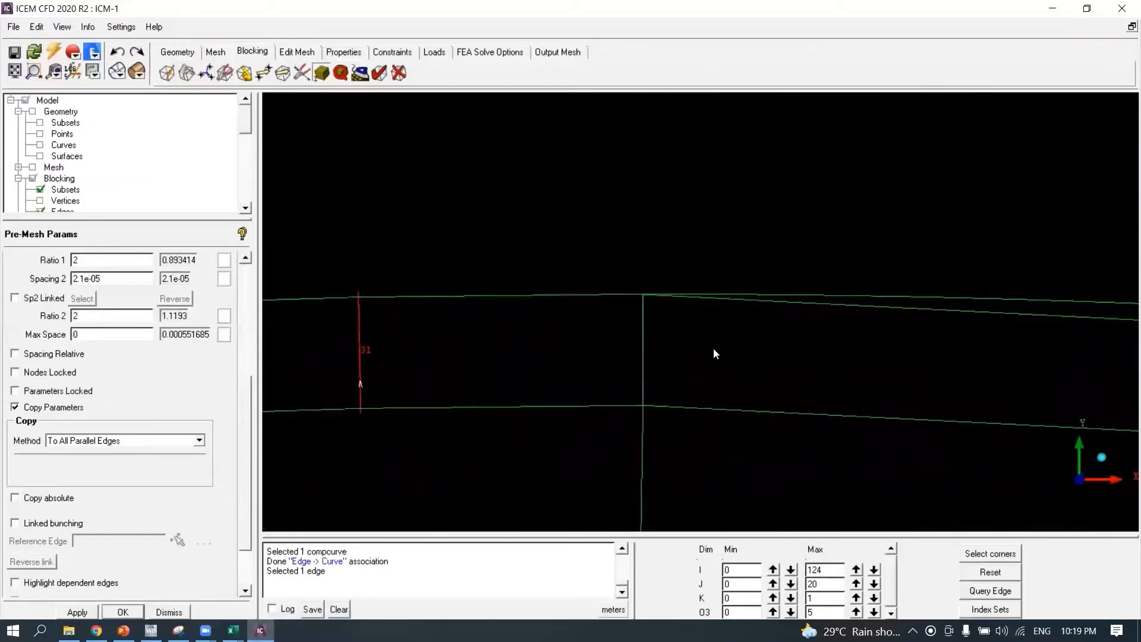
scroll(597, 349, "up", 8)
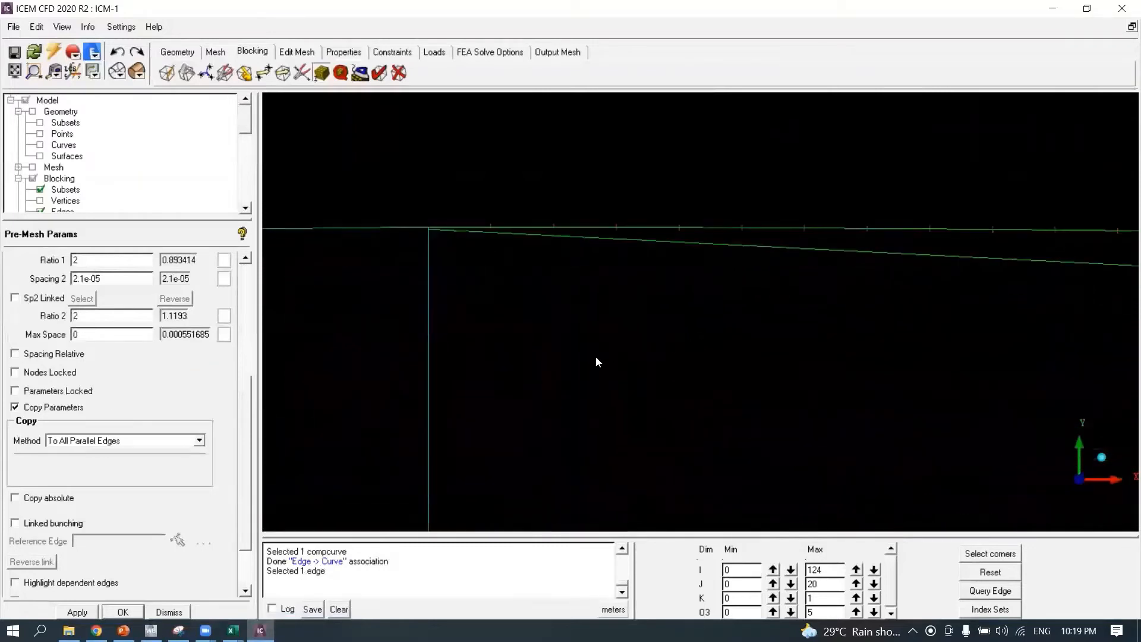
middle_click_drag(596, 357, 715, 395)
scroll(660, 346, "up", 3)
scroll(657, 347, "up", 8)
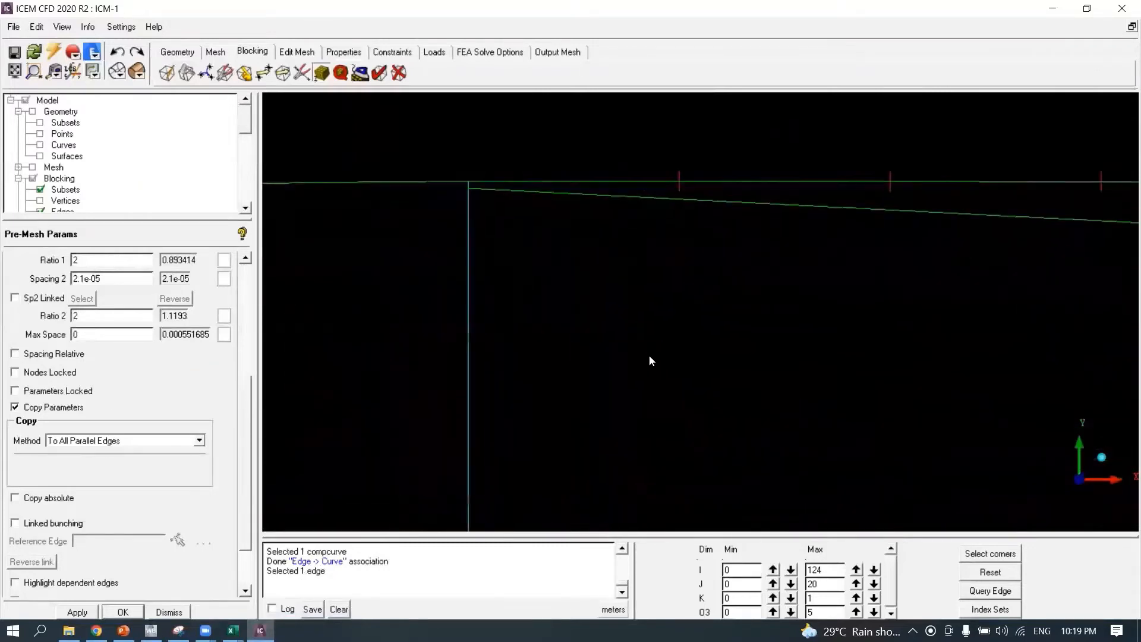
middle_click_drag(648, 358, 742, 448)
scroll(630, 417, "up", 3)
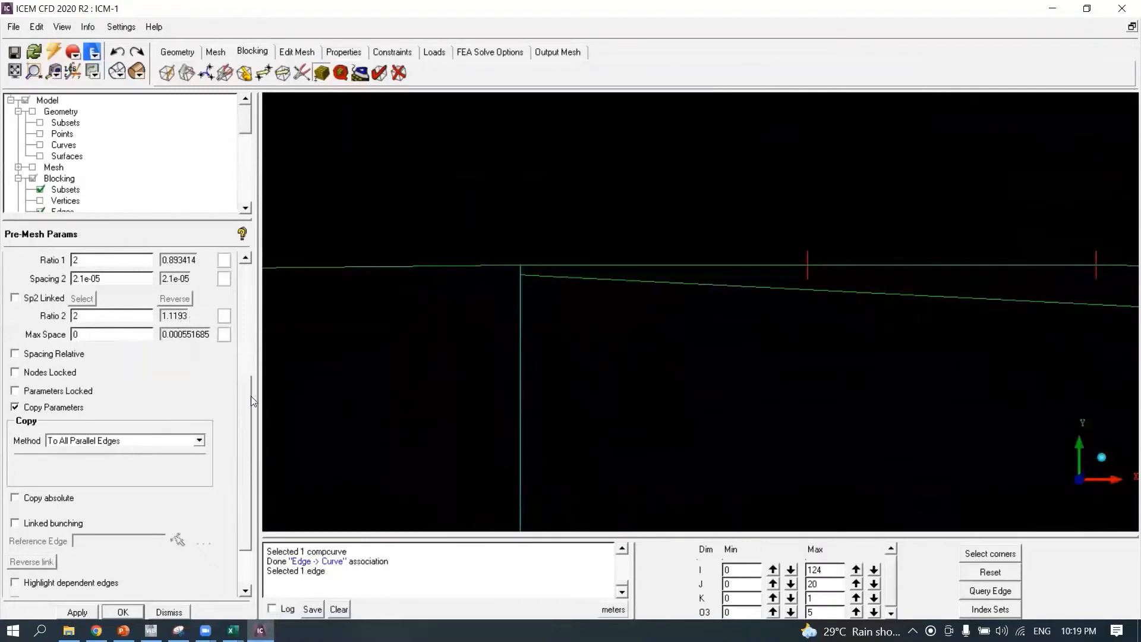
left_click_drag(251, 396, 248, 286)
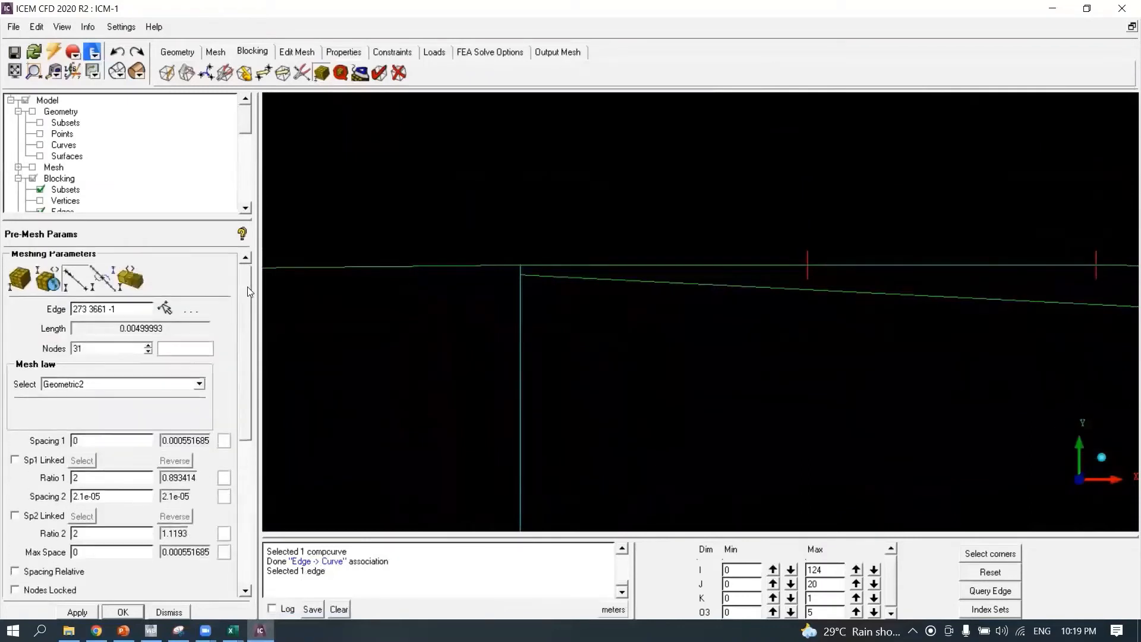
left_click(95, 277)
scroll(501, 291, "up", 1)
scroll(501, 291, "up", 1)
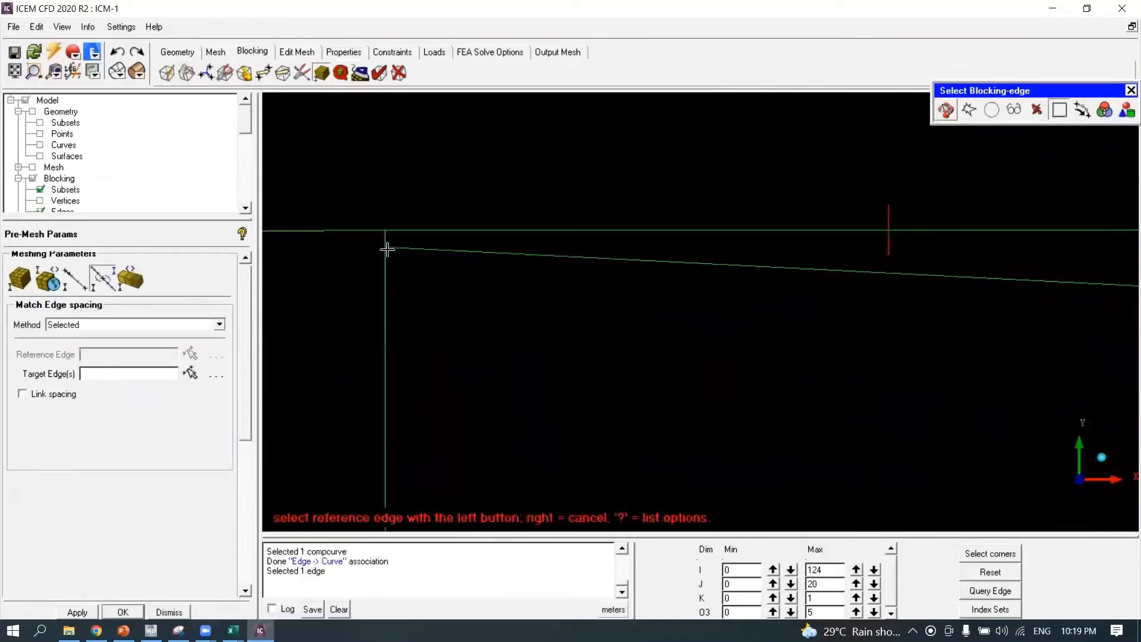
left_click(386, 245)
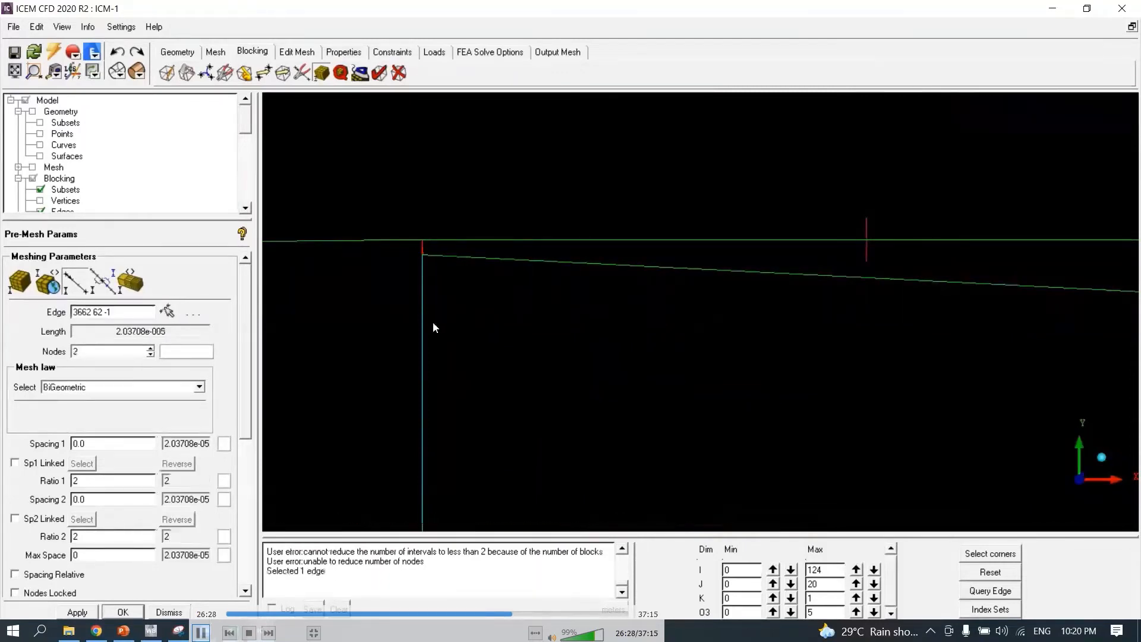
key("space")
key("space")
key("space")
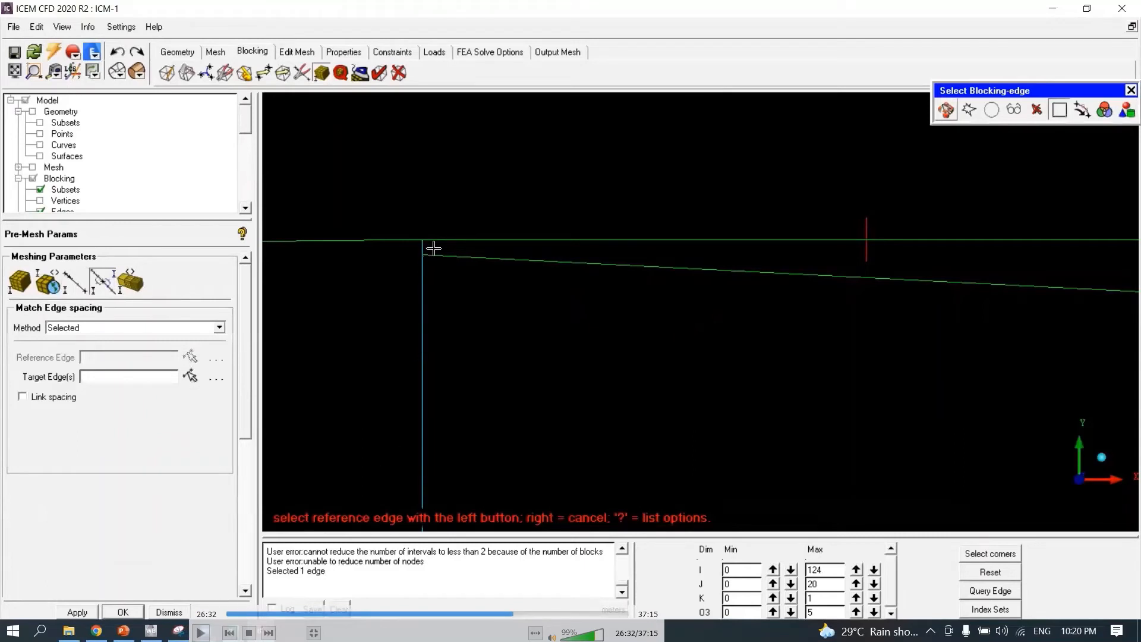
key("space")
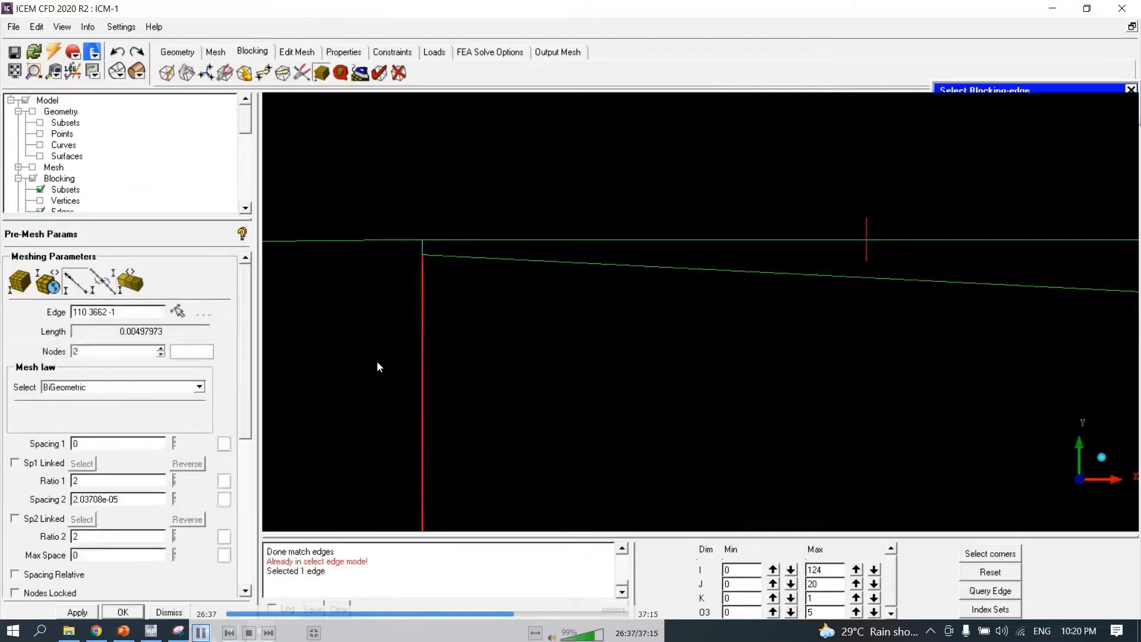
Give the longer wall-normal edge below the Y_PLUS corner 30 nodes with the Geometric2 mesh law.
key("space")
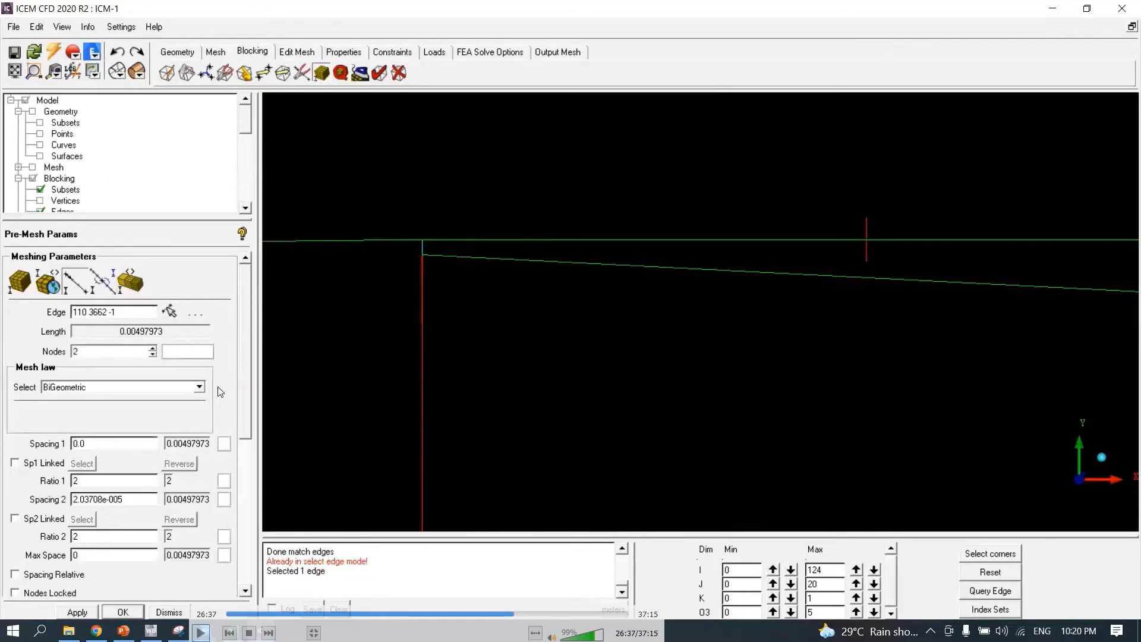
key("space")
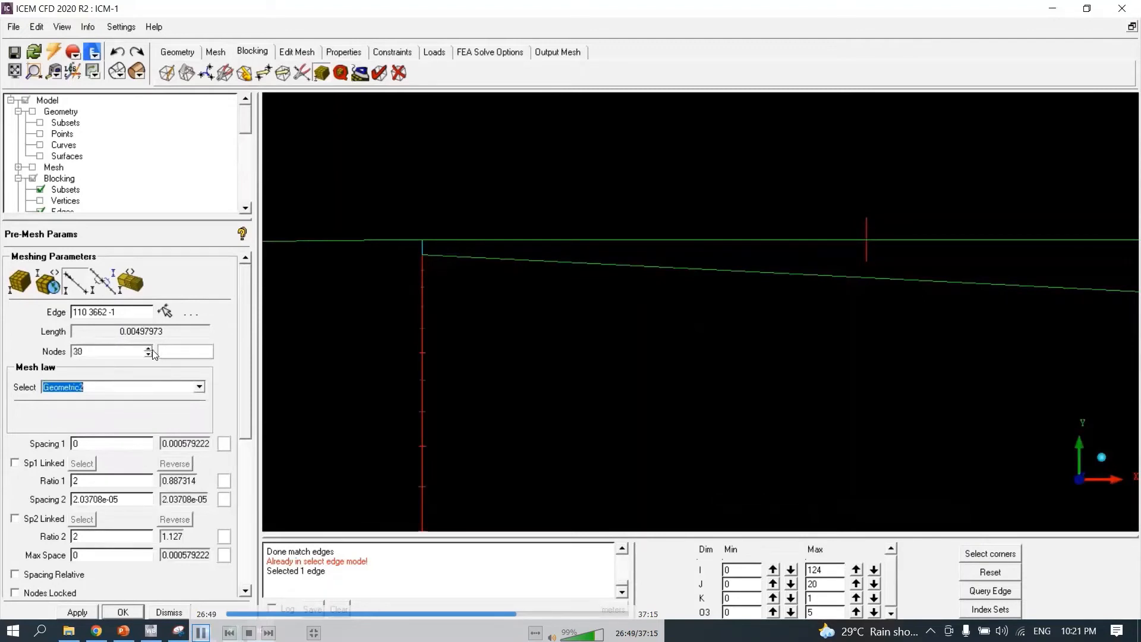
key("space")
key("space")
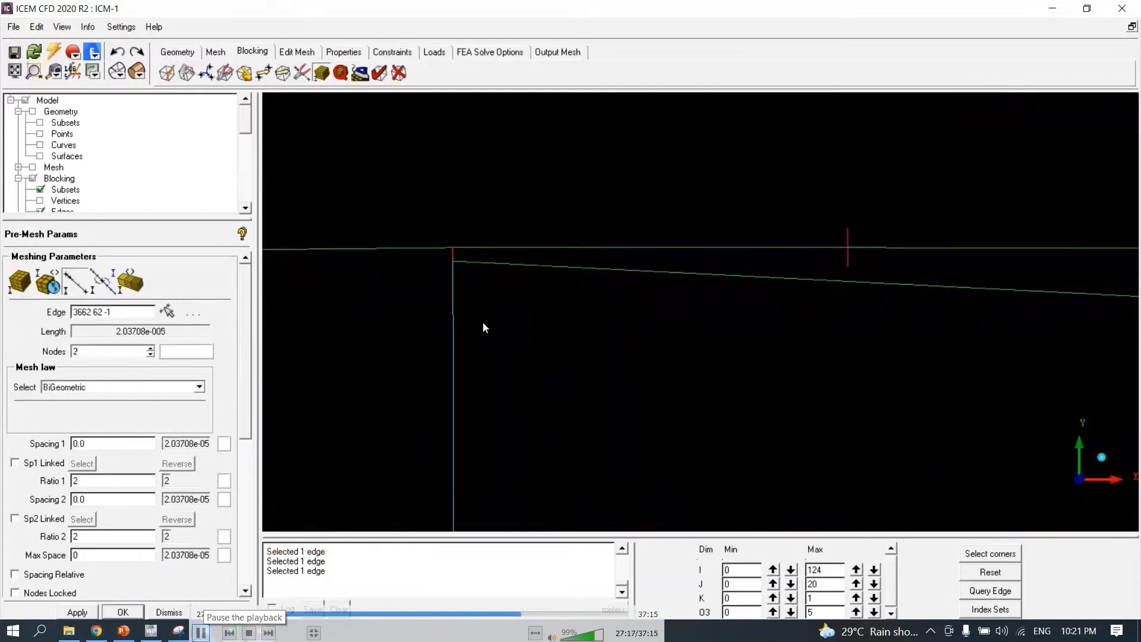
left_click(201, 632)
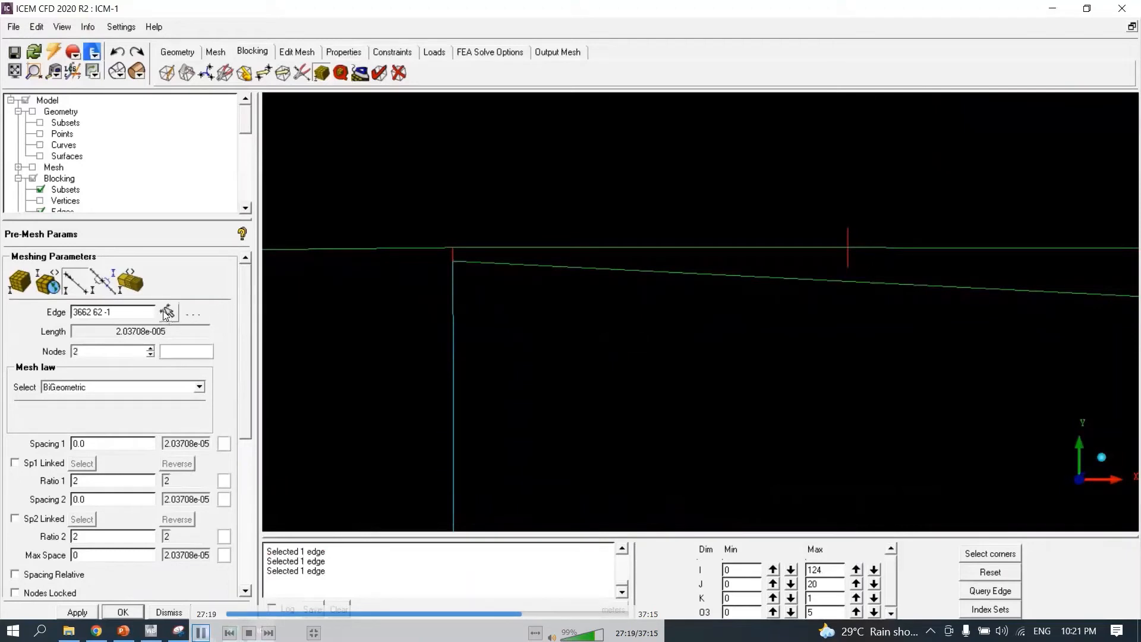
left_click(452, 305)
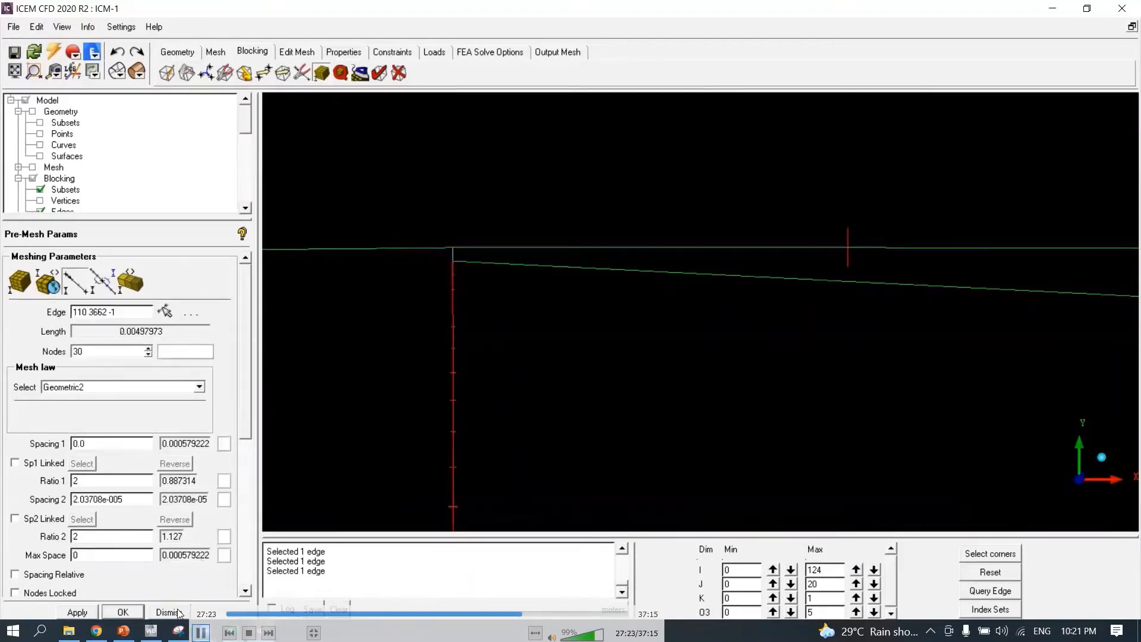
Match the spacing of the airfoil edge just upstream of the blowing surface to the first edge segment on that surface.
left_click(105, 281)
left_click(484, 248)
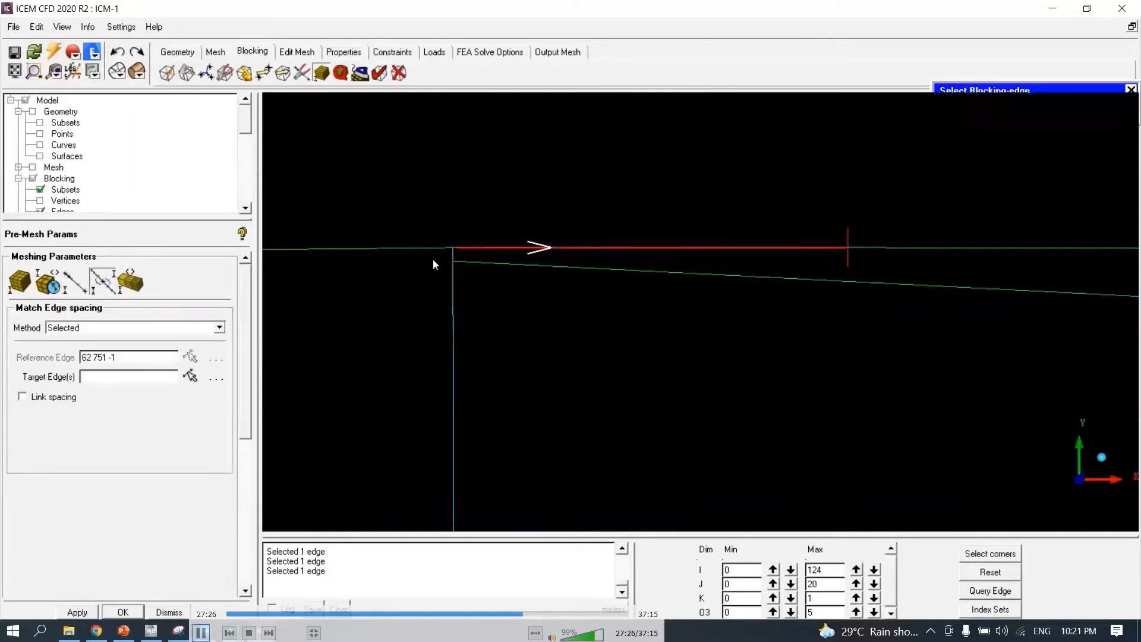
left_click(400, 248)
middle_click(391, 306)
scroll(480, 354, "down", 5)
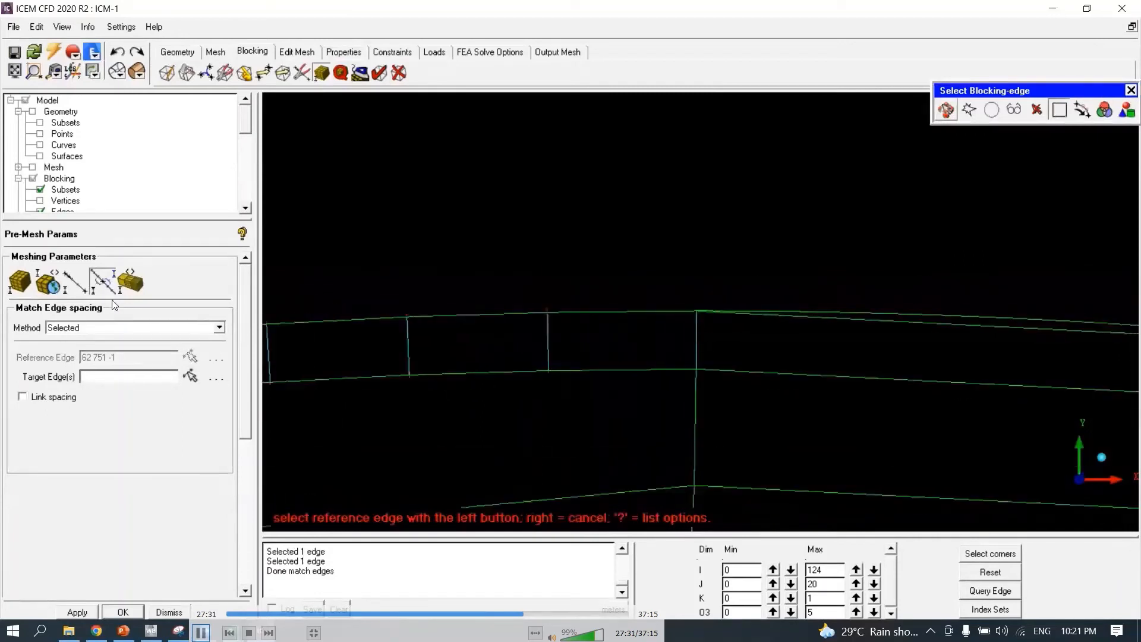
Set the airfoil surface edge immediately upstream of the blowing surface to 23 nodes.
left_click(75, 282)
left_click(179, 313)
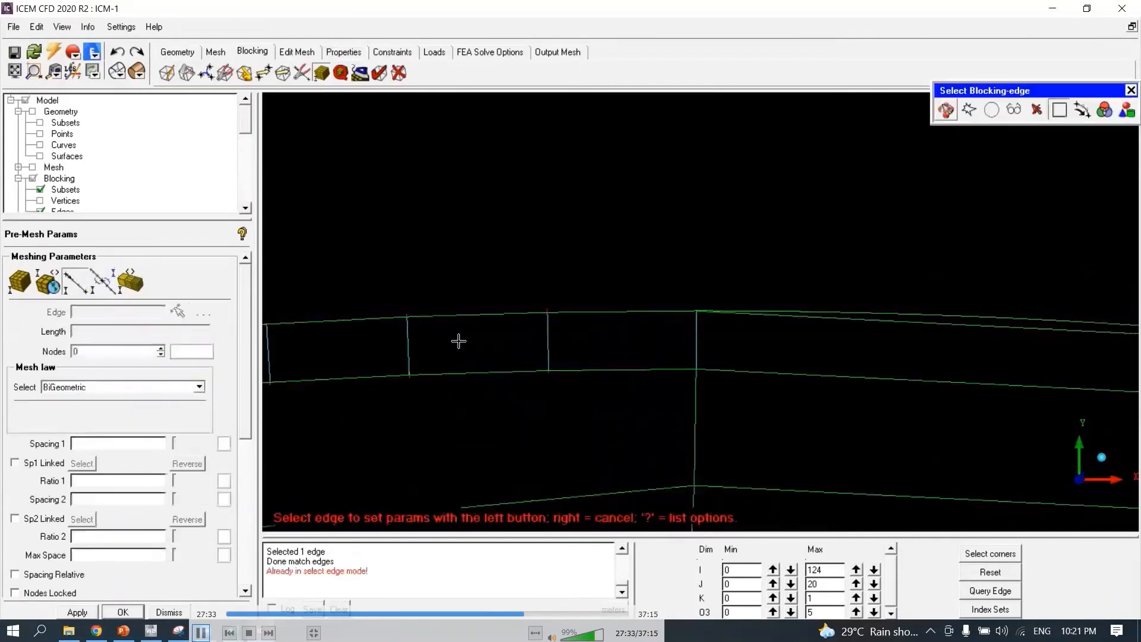
left_click(591, 312)
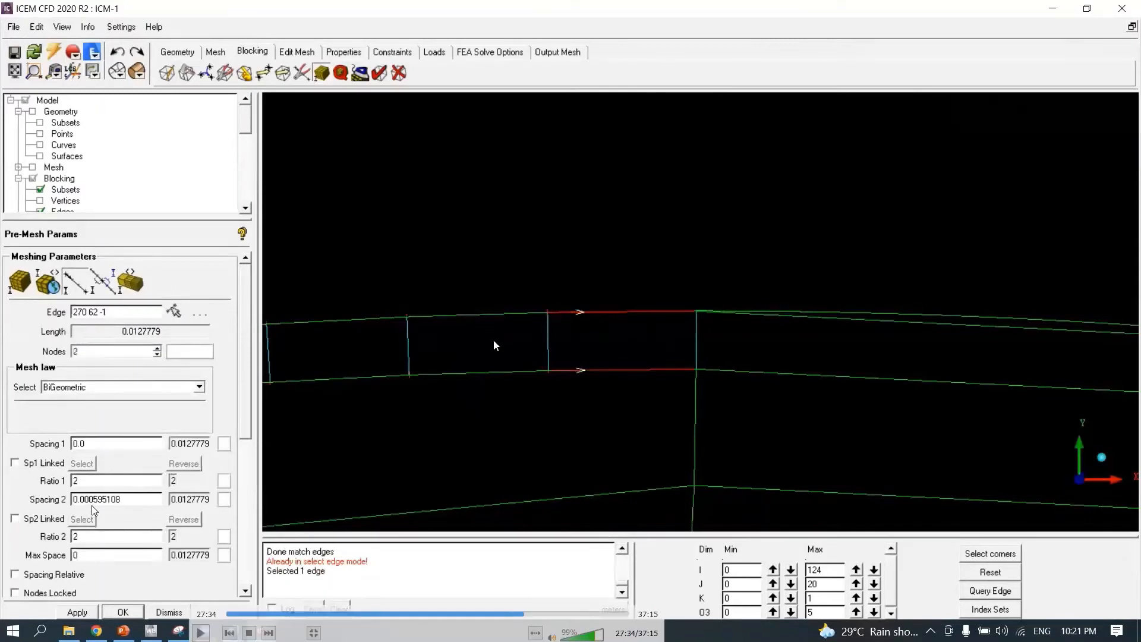
key("space")
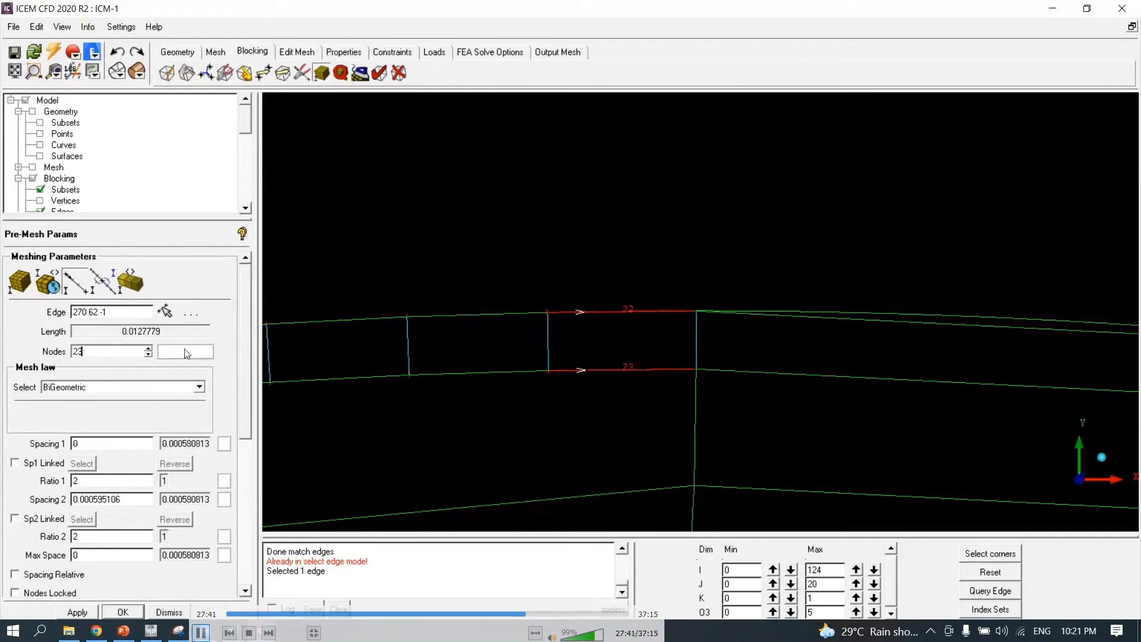
key("space")
key("space")
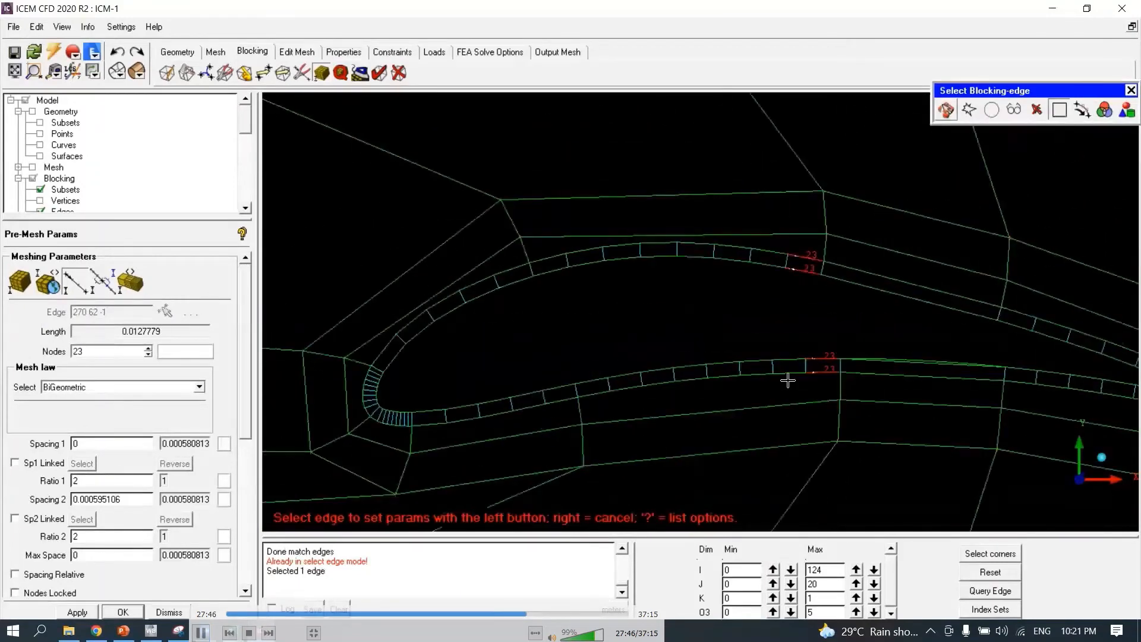
Set the lower-surface edge farther upstream to 23 nodes and increase the node count on the short edge at the leading-edge corner.
key("space")
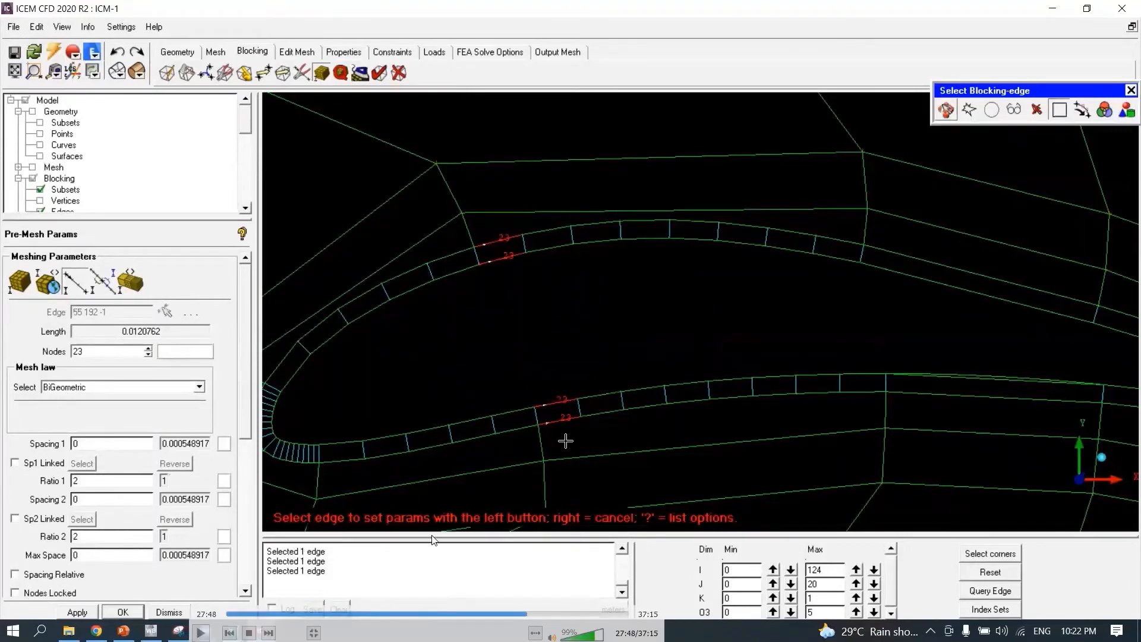
key("space")
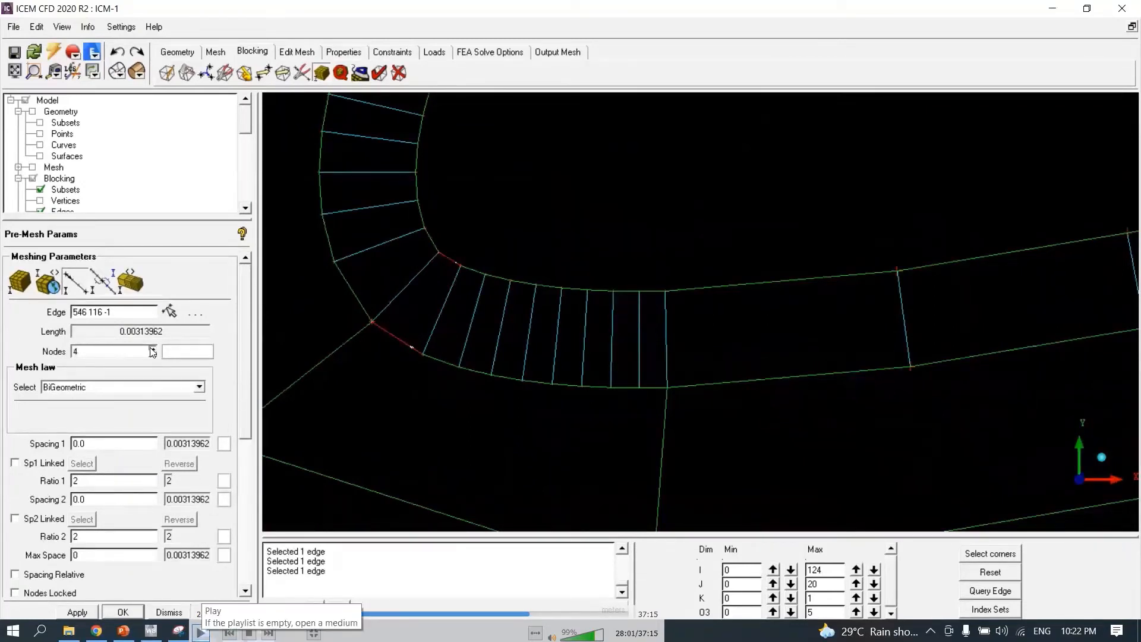
left_click(201, 632)
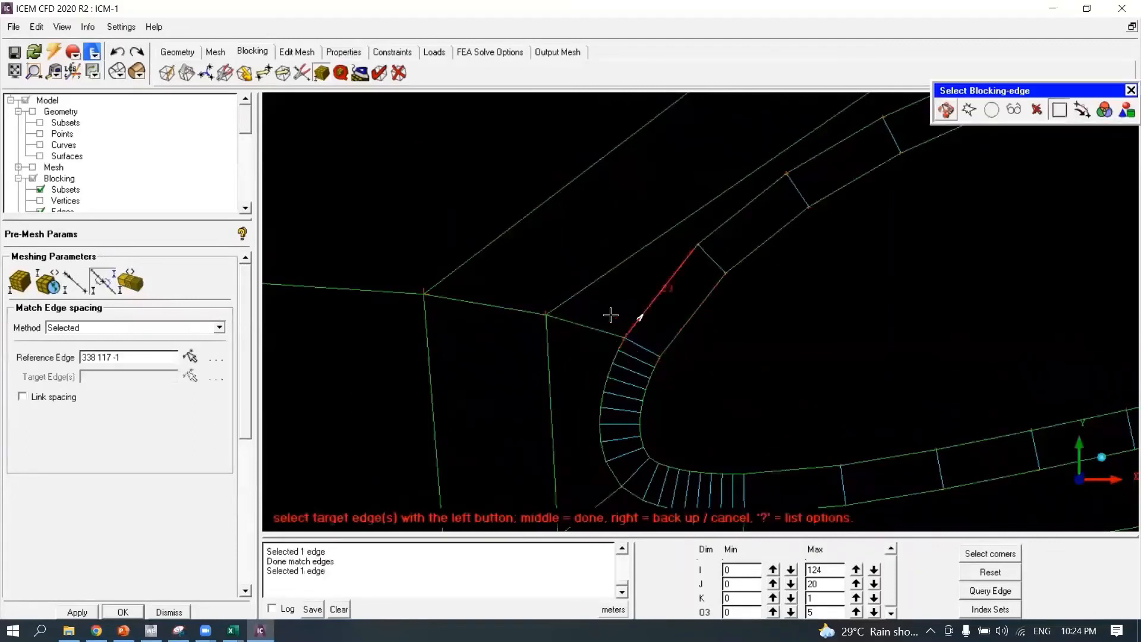
Match the edge spacing across the inner and outer block corners above the leading edge.
middle_click(539, 286)
left_click(425, 304)
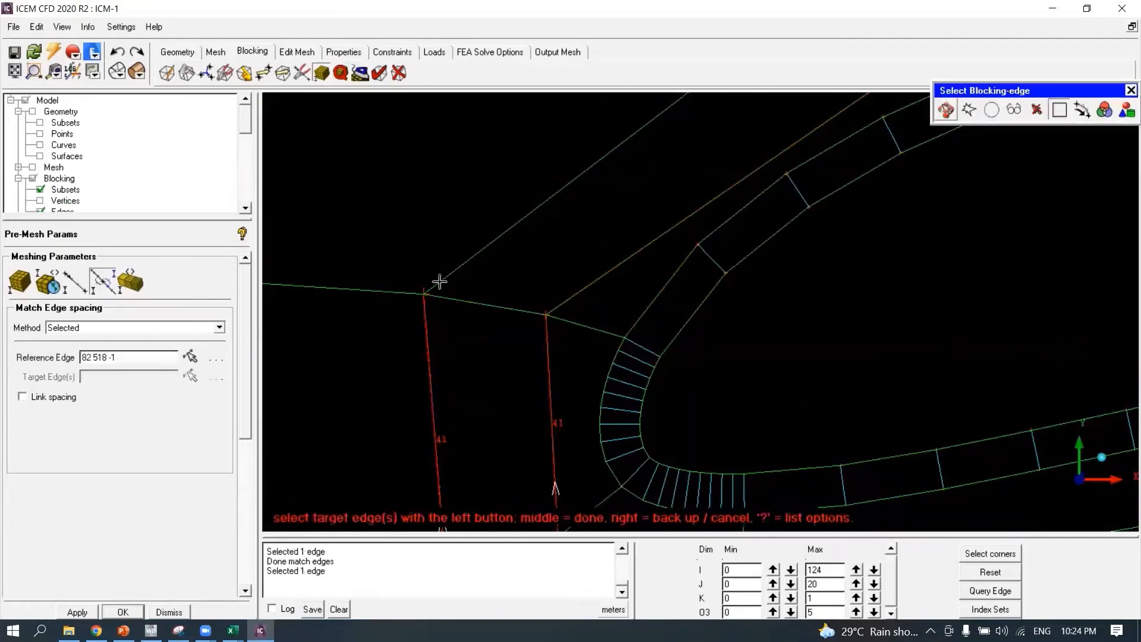
left_click(440, 282)
middle_click(423, 272)
Match the edge spacing across the inner and outer block corners below the leading edge.
scroll(650, 379, "down", 2)
middle_click_drag(734, 385, 651, 284)
scroll(660, 350, "up", 3)
scroll(613, 342, "up", 2)
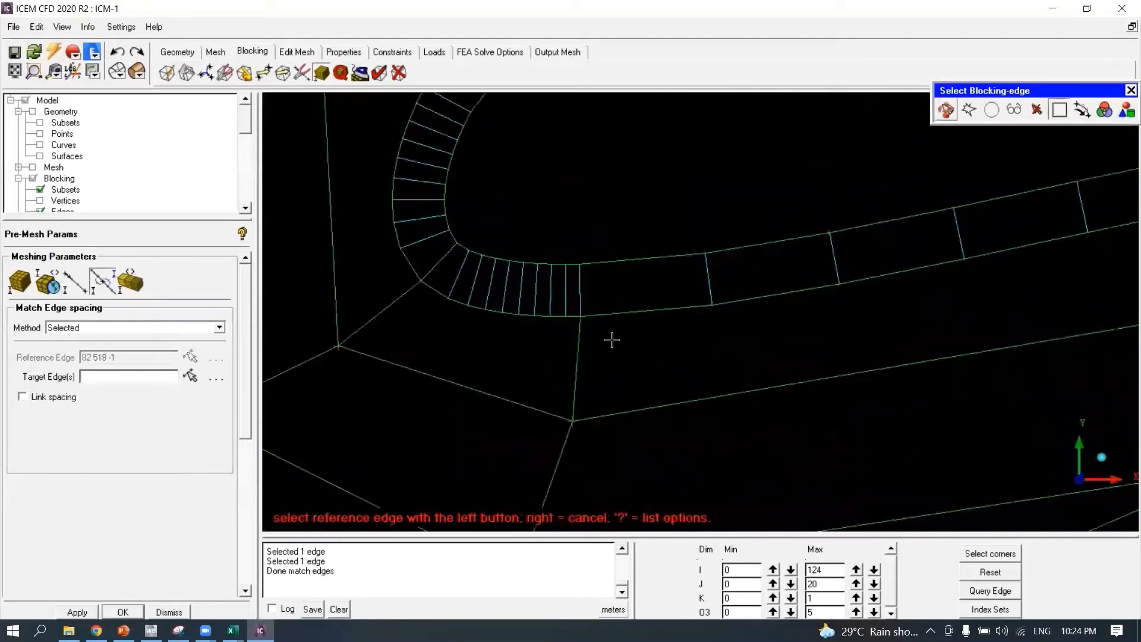
left_click(560, 417)
left_click(591, 417)
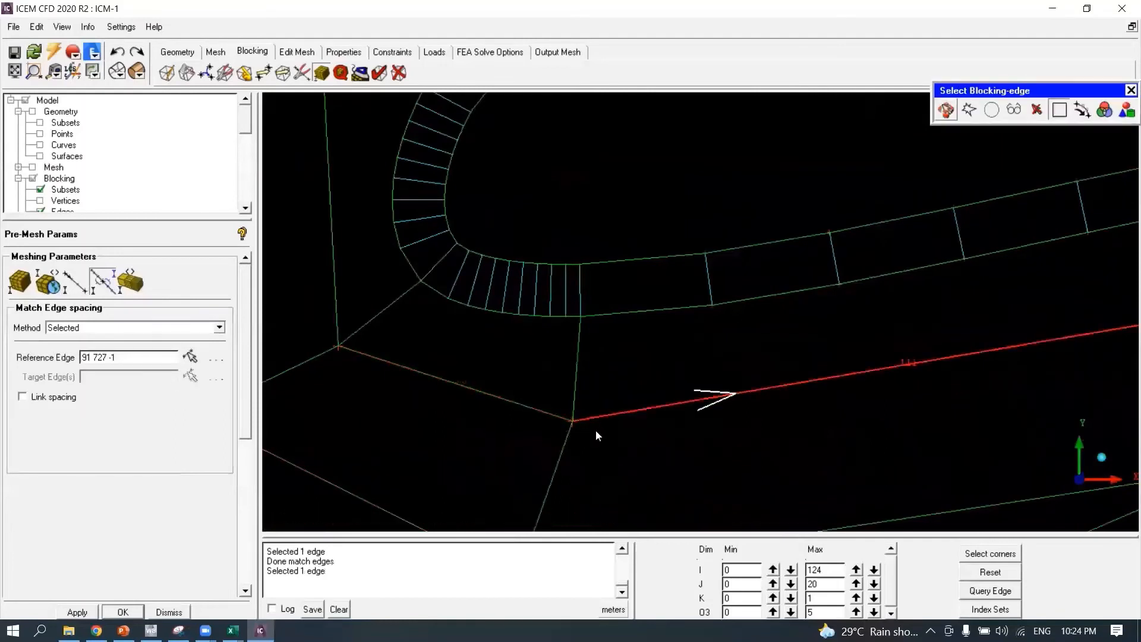
middle_click(596, 437)
scroll(597, 437, "down", 2)
left_click(511, 472)
scroll(538, 458, "down", 2)
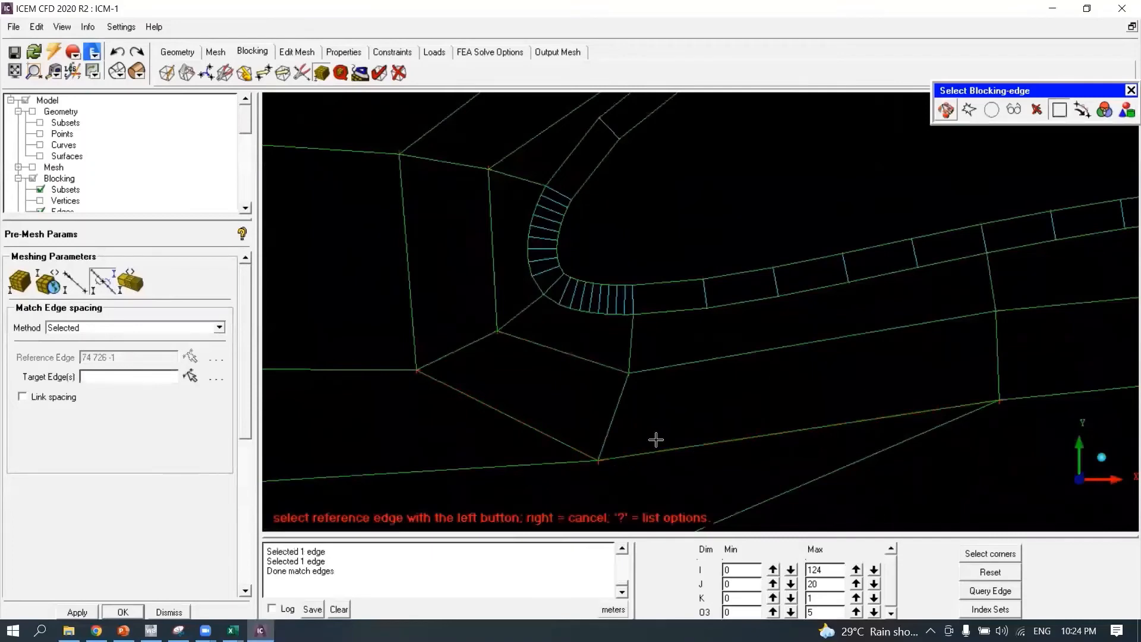
Match the spacing of the airfoil edge downstream of the blowing surface to that surface's last edge segment, and open the edge meshing parameters.
scroll(657, 438, "down", 5)
scroll(565, 380, "up", 8)
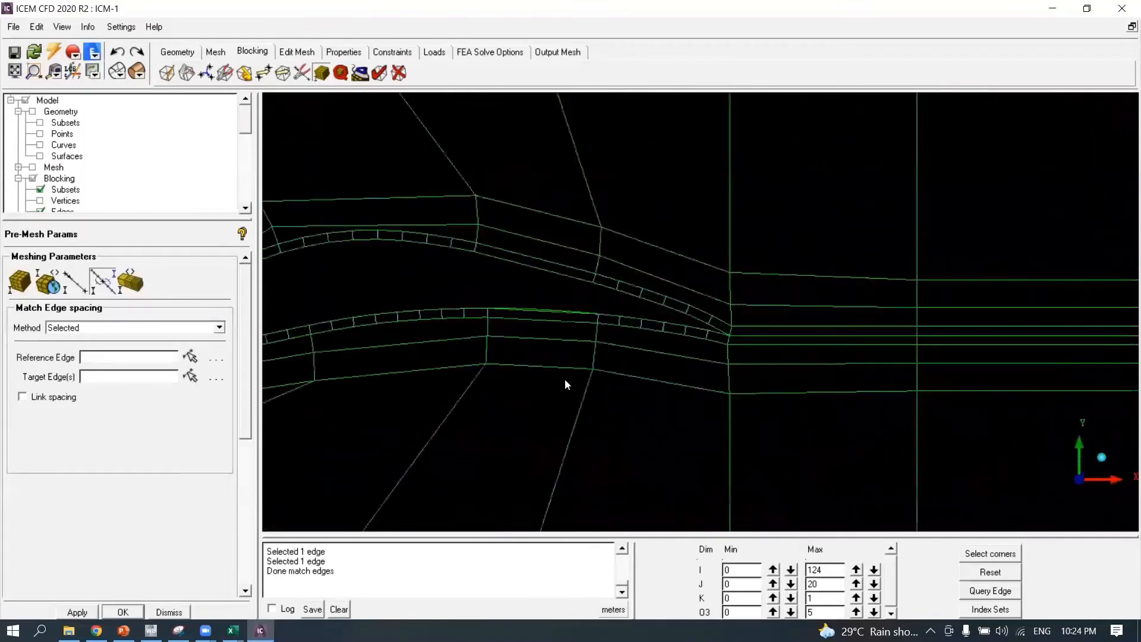
scroll(671, 441, "up", 6)
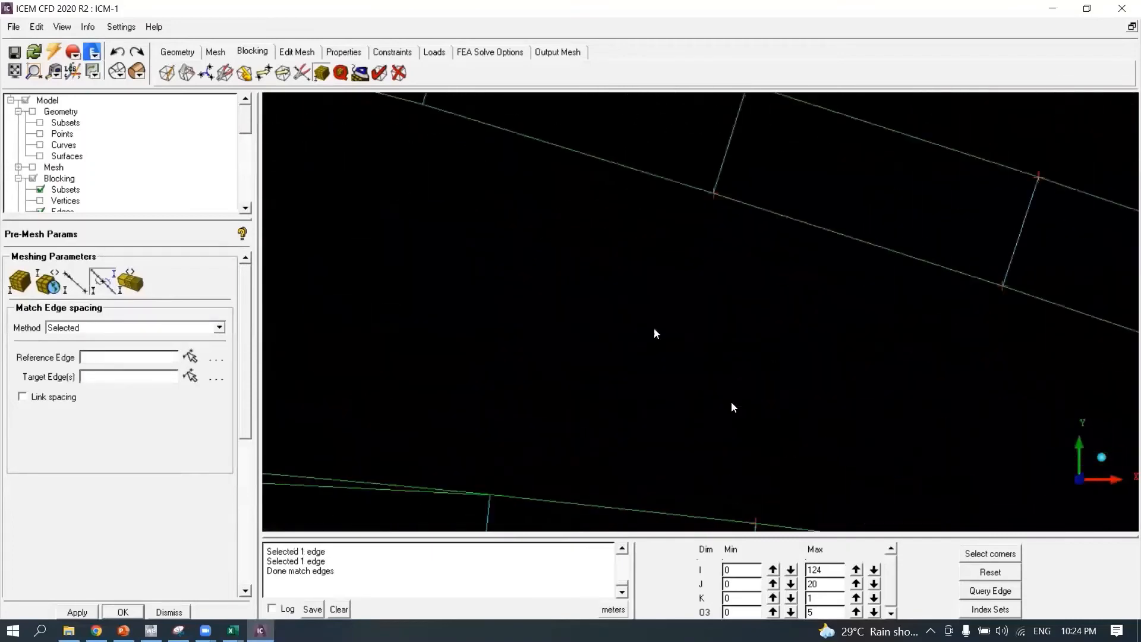
scroll(600, 308, "up", 6)
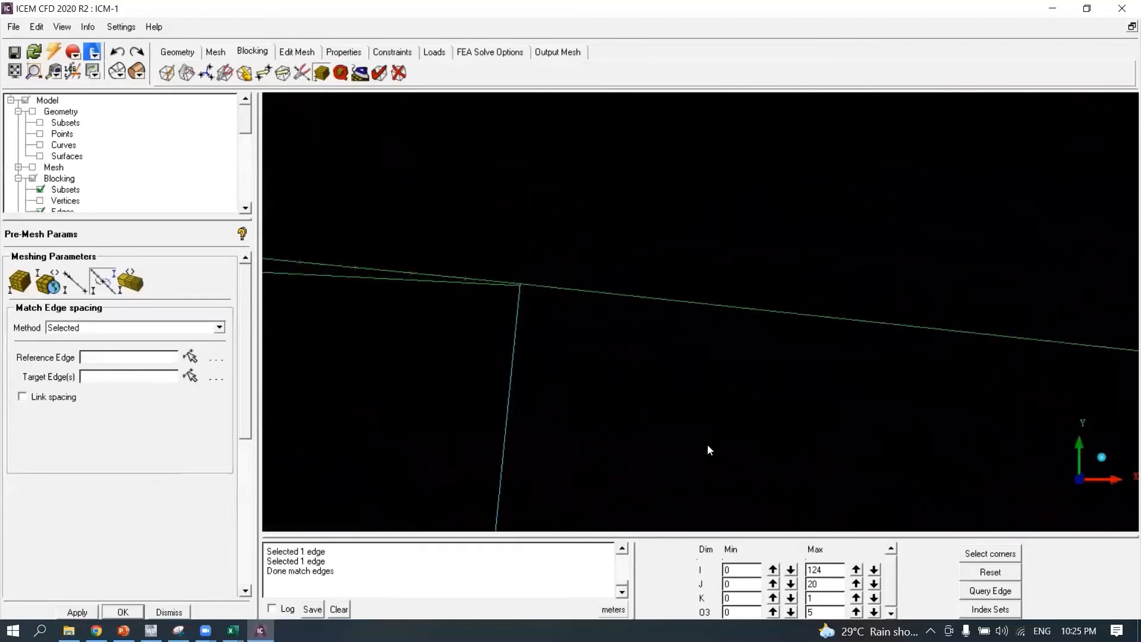
left_click(192, 356)
left_click(441, 283)
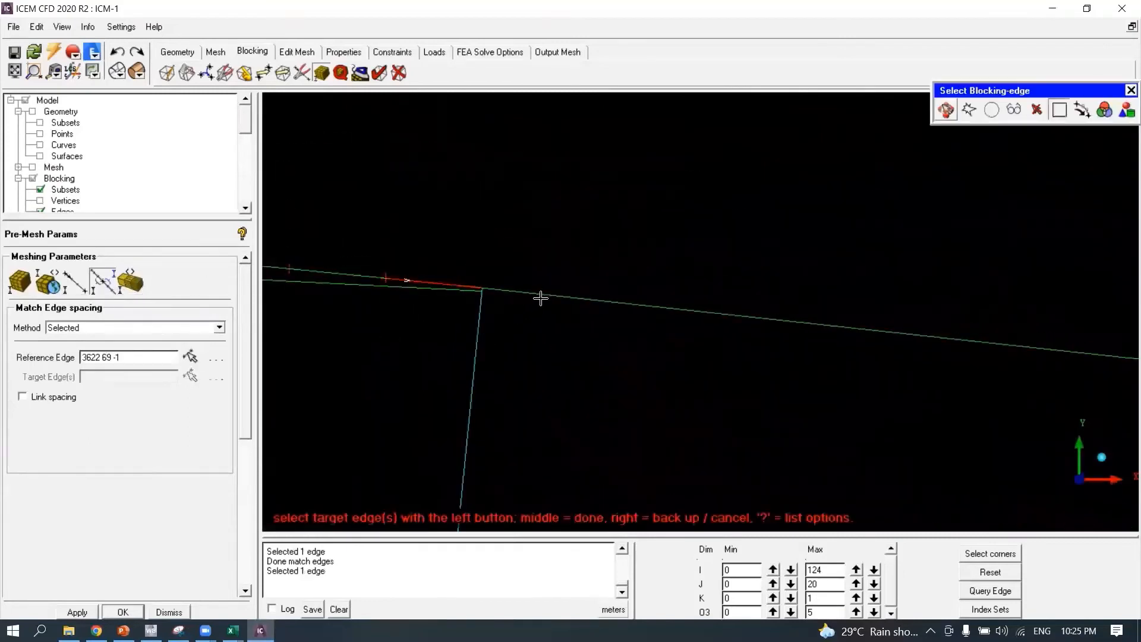
left_click(540, 299)
middle_click(441, 326)
left_click(75, 281)
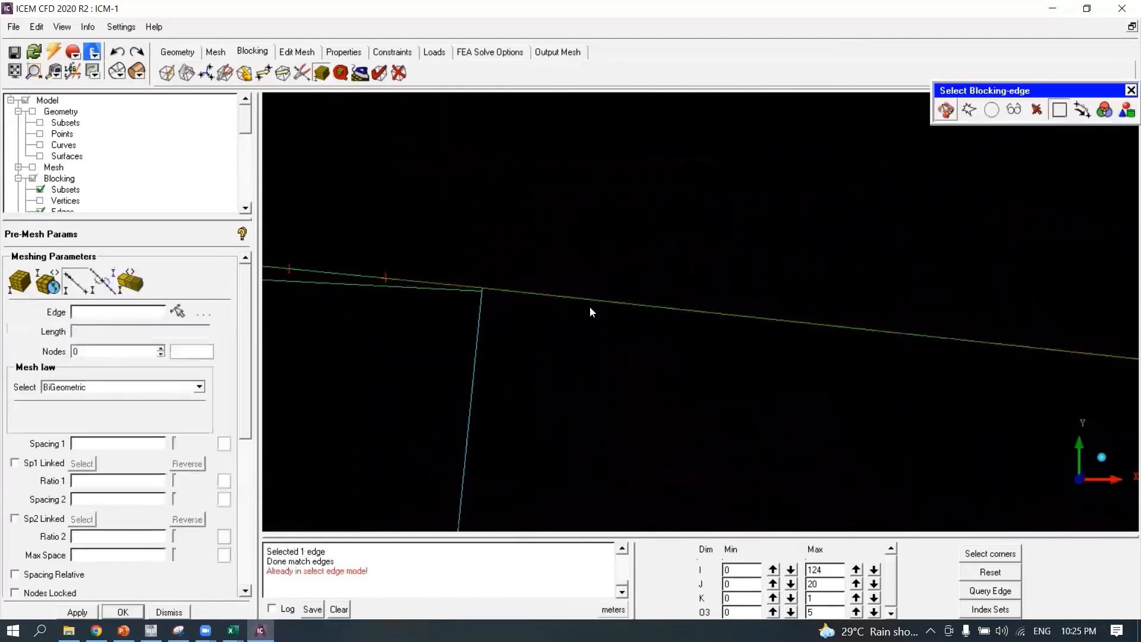
Set the first lower-surface edge segment downstream of the blowing surface to 21 nodes.
middle_click(623, 341)
left_click(179, 317)
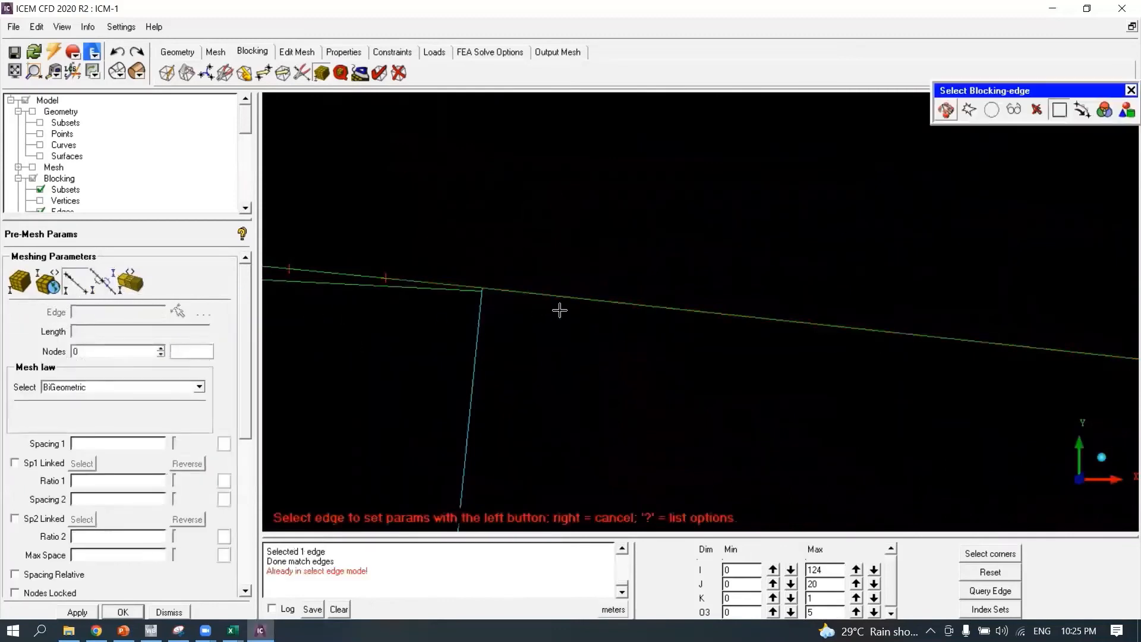
left_click(571, 300)
scroll(728, 391, "down", 6)
scroll(769, 400, "down", 4)
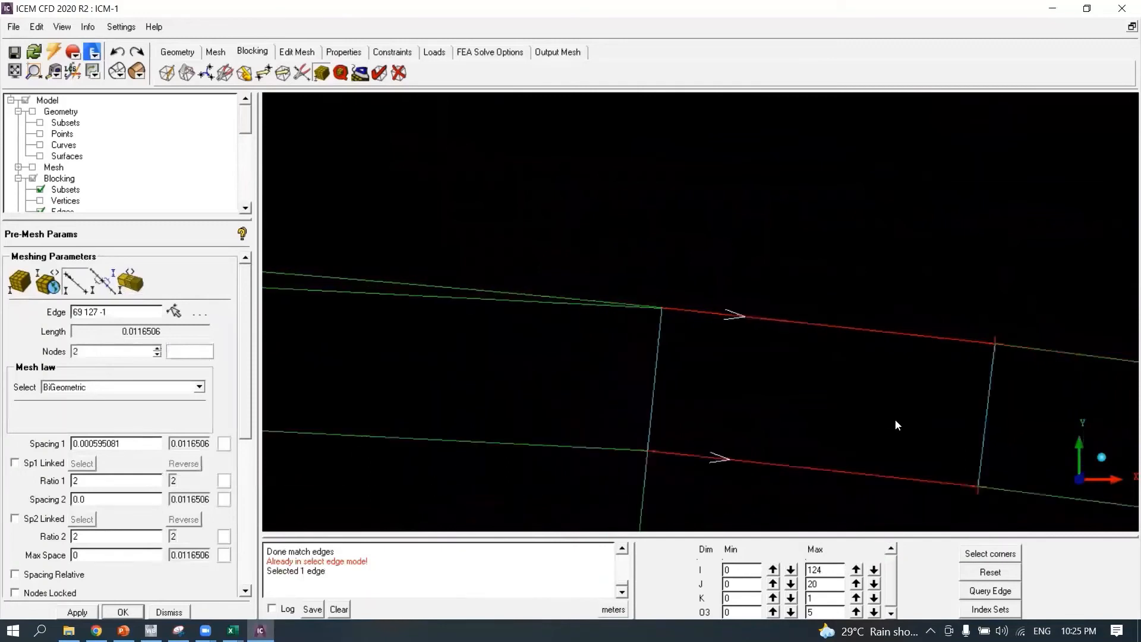
left_click(128, 351)
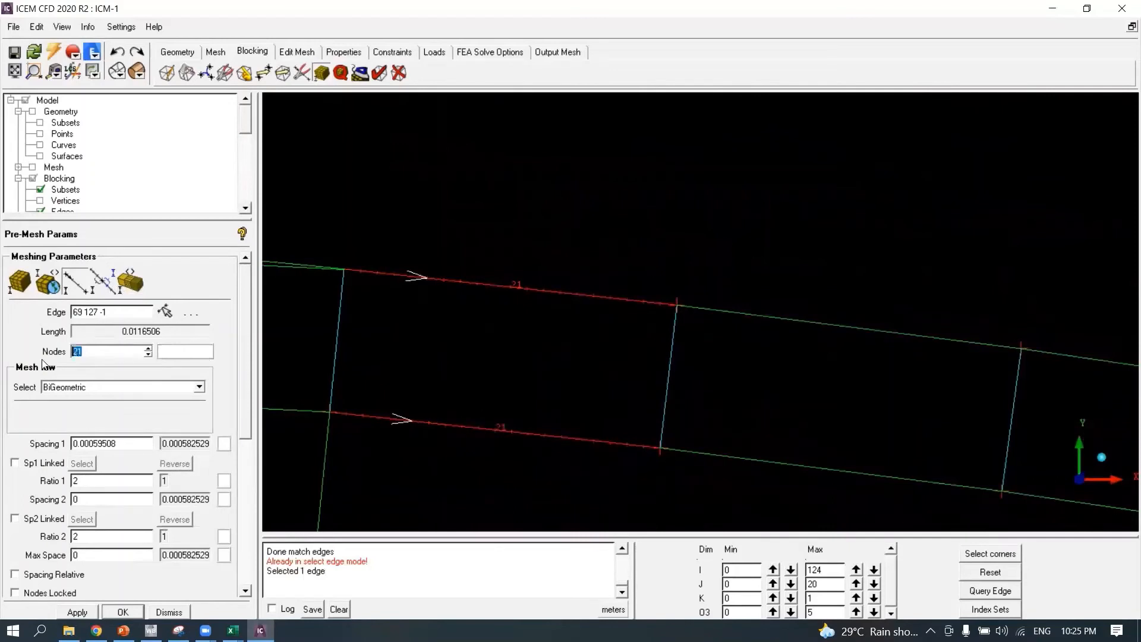
Give the second segment of the rear lower airfoil surface 21 nodes.
left_click(166, 311)
scroll(701, 367, "down", 5)
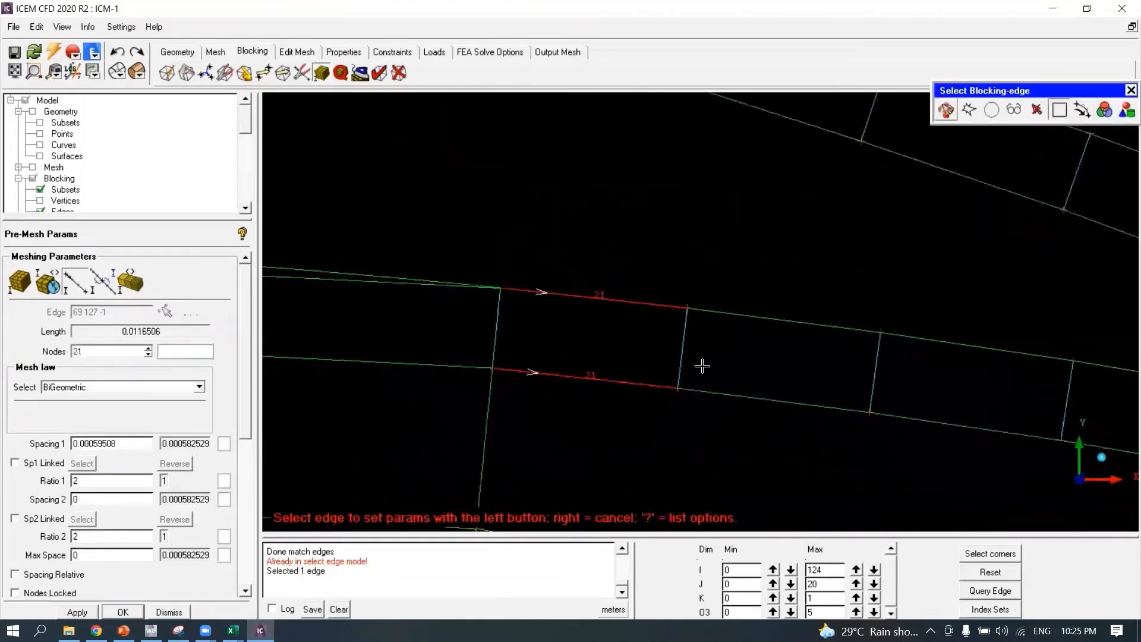
left_click(525, 320)
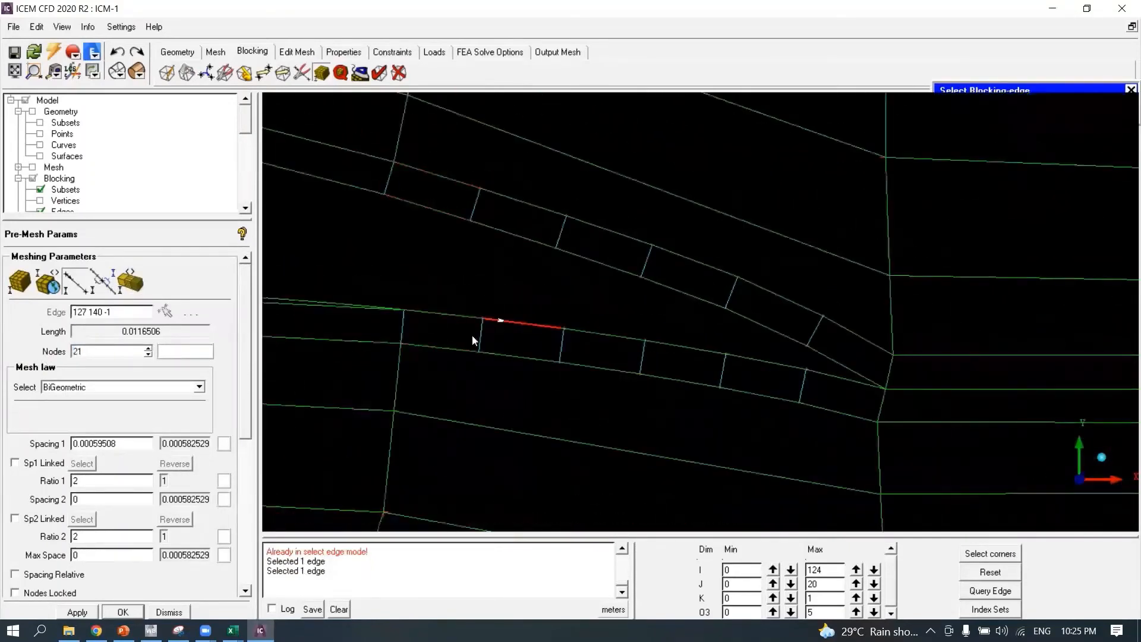
type("1")
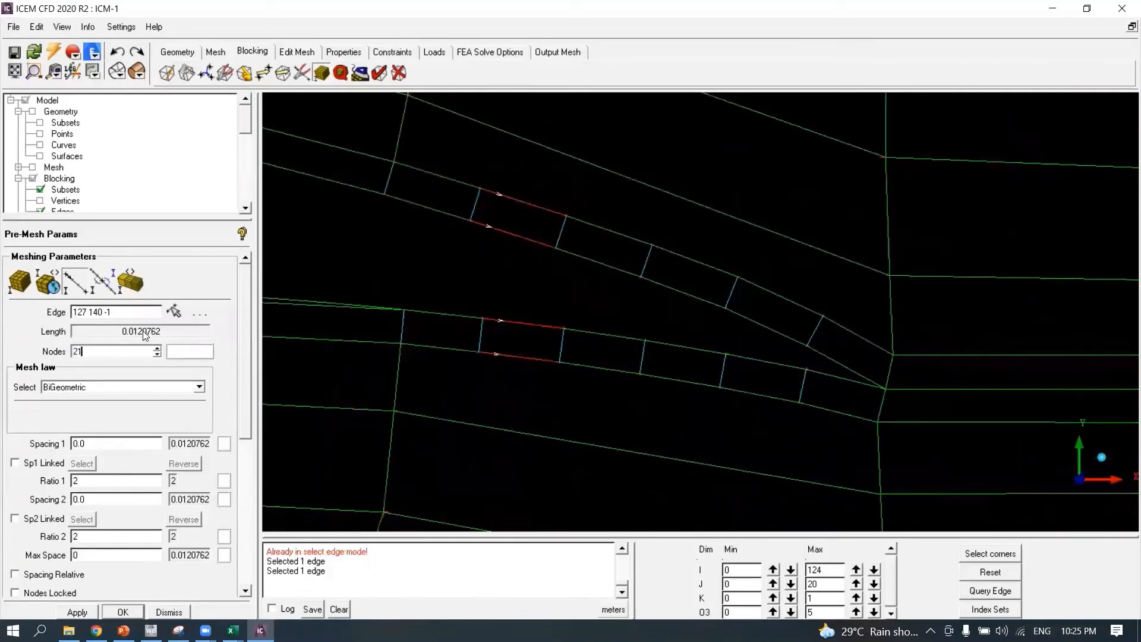
key("Return")
Set the third and fourth segments of the rear lower airfoil surface to 21 nodes each.
left_click(170, 311)
left_click(589, 331)
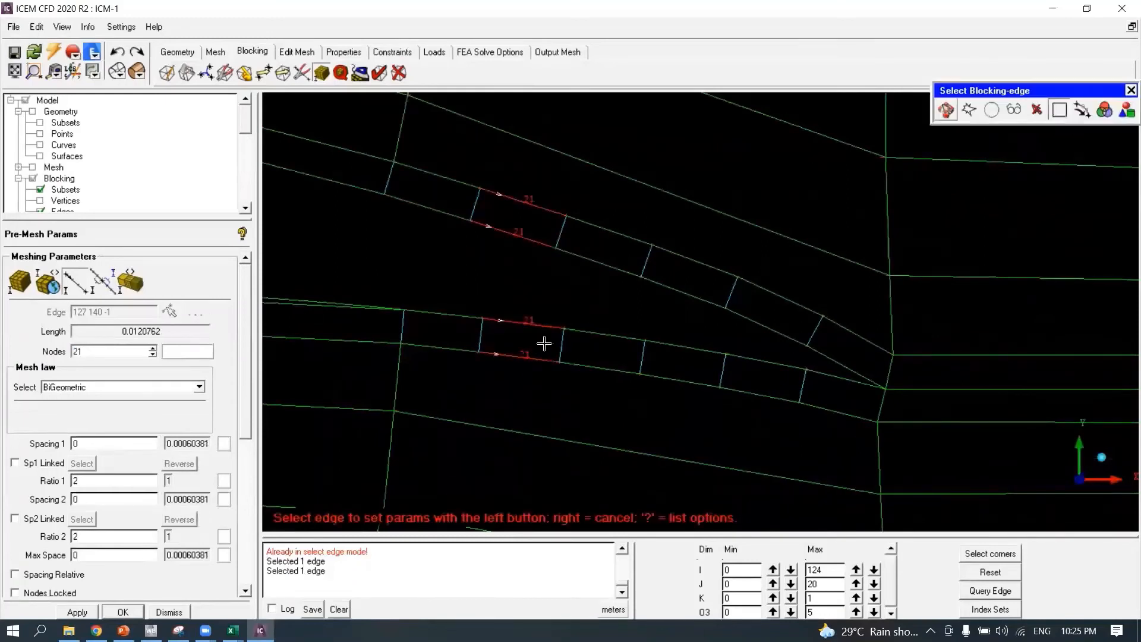
left_click(91, 353)
type("1")
key("Return")
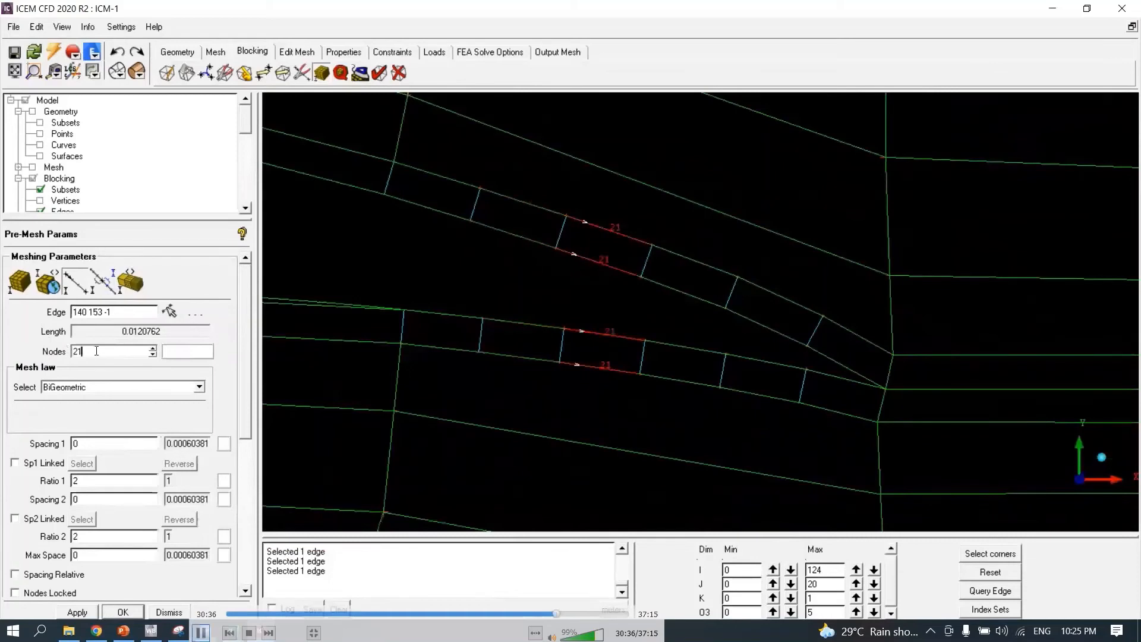
left_click(170, 310)
left_click(658, 345)
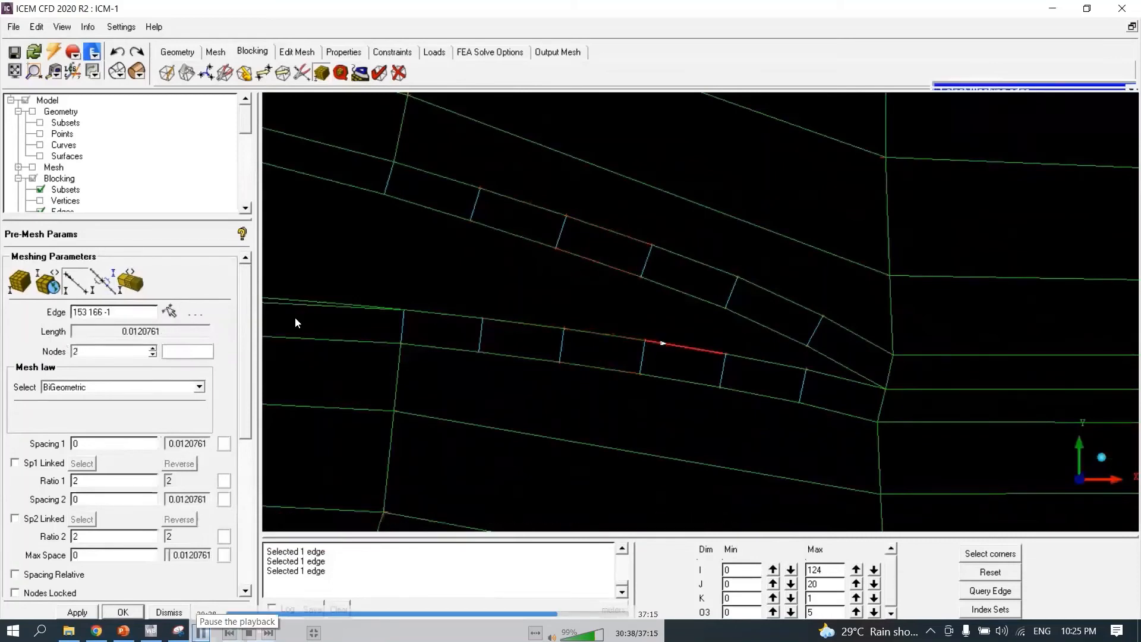
key("Return")
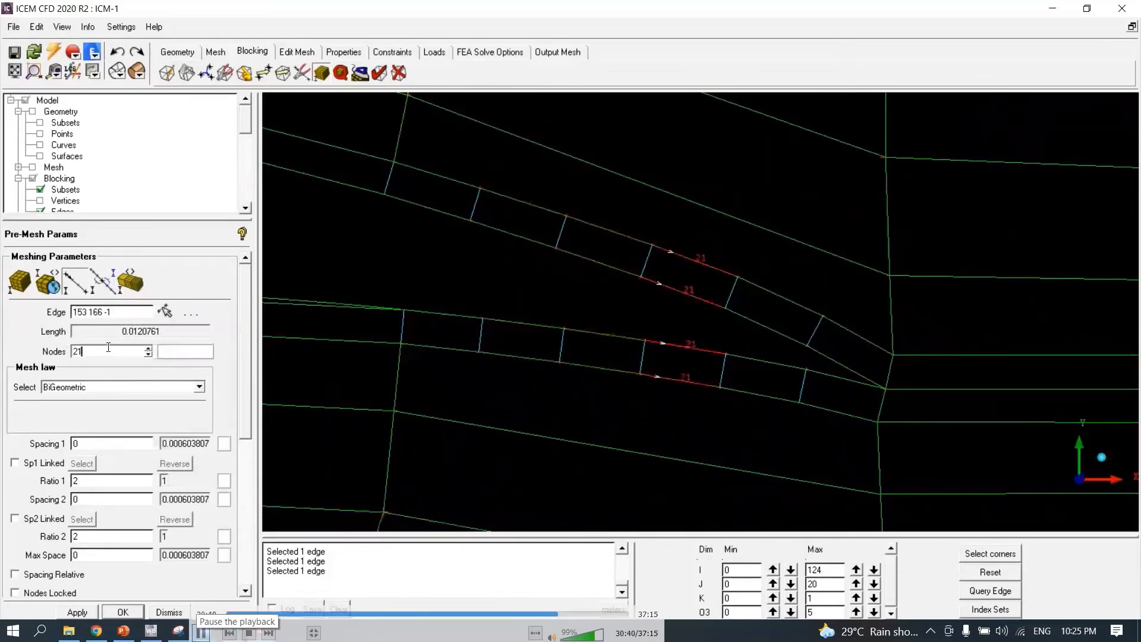
Set the last two lower-surface segments before the trailing edge to 21 nodes each.
left_click(171, 311)
left_click(744, 361)
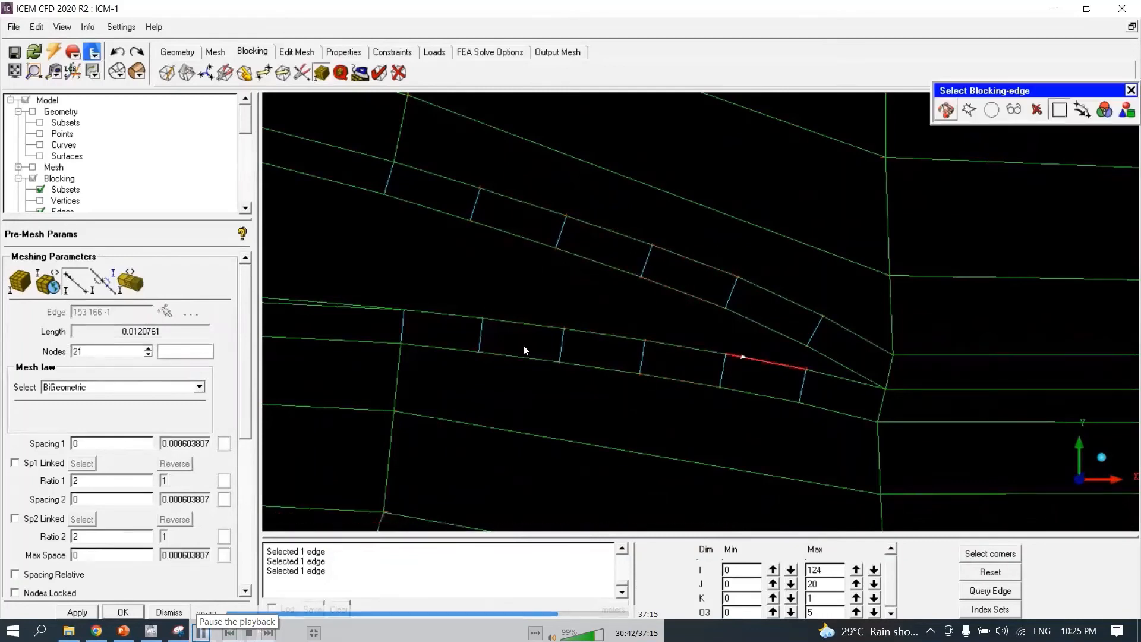
key("Return")
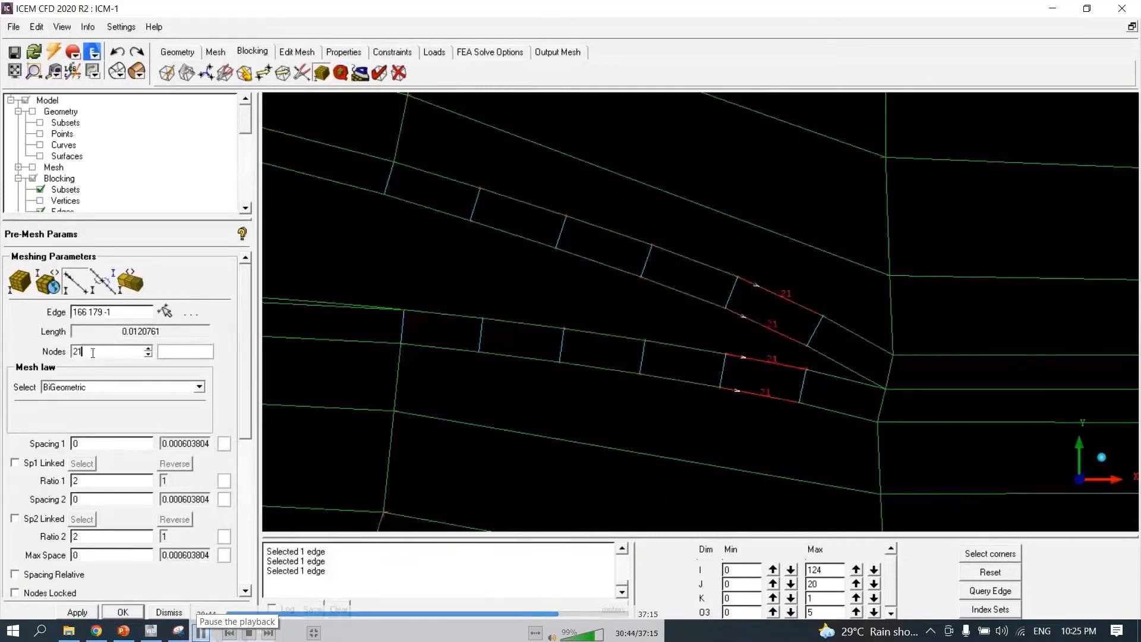
left_click(166, 311)
left_click(836, 378)
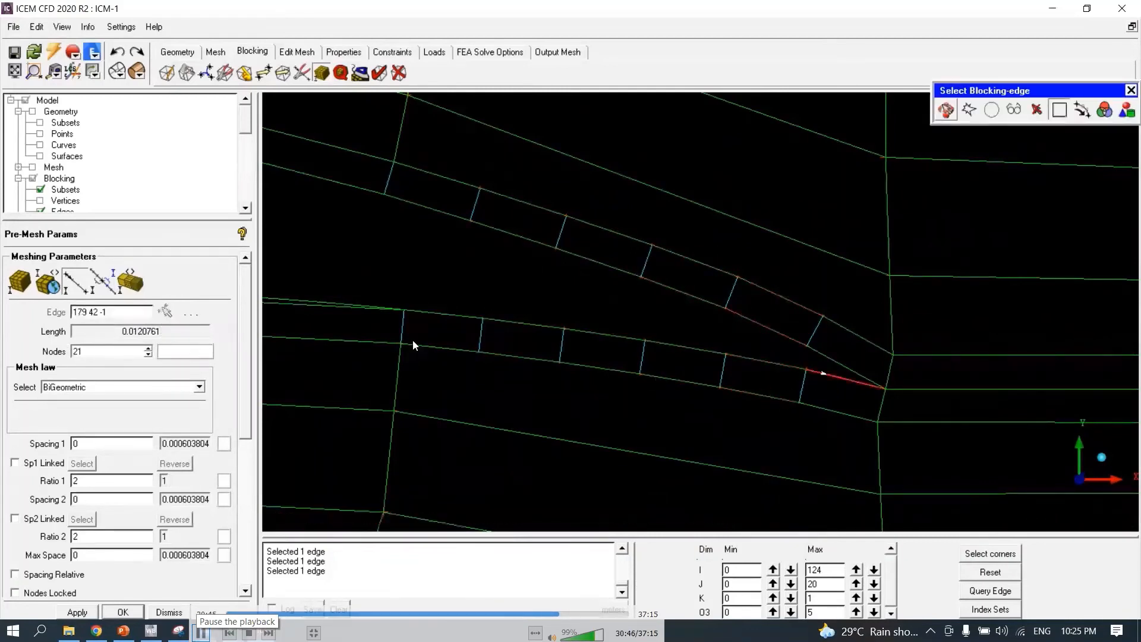
left_click(93, 351)
type("1")
key("Return")
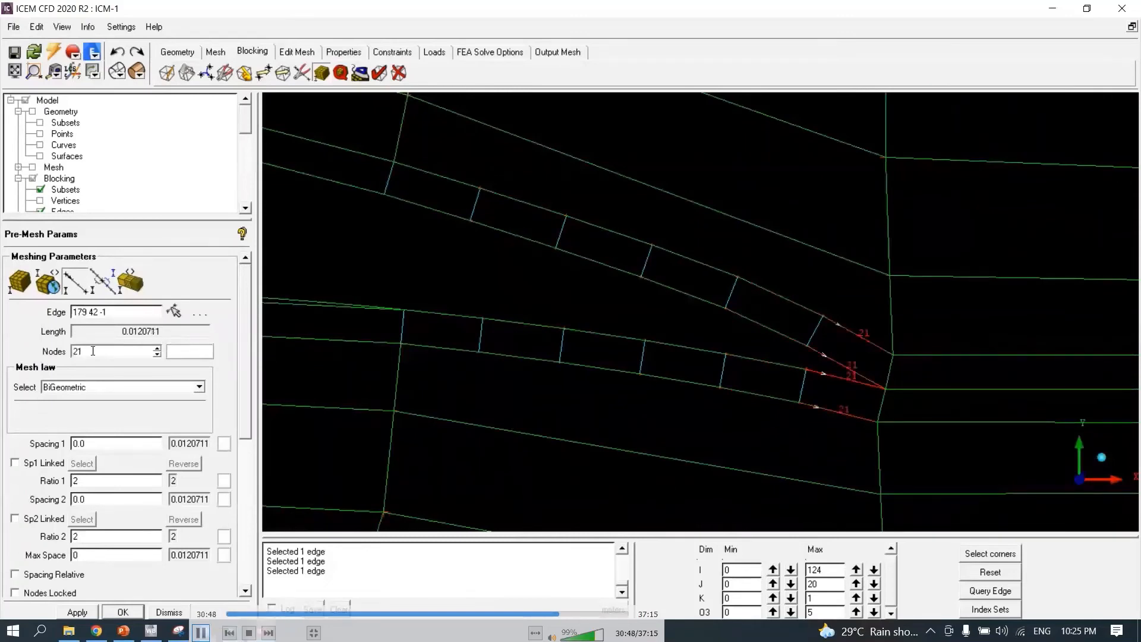
Match the spacing of the wake edge behind the trailing edge to the airfoil's last edge segment.
middle_click_drag(698, 443, 297, 413)
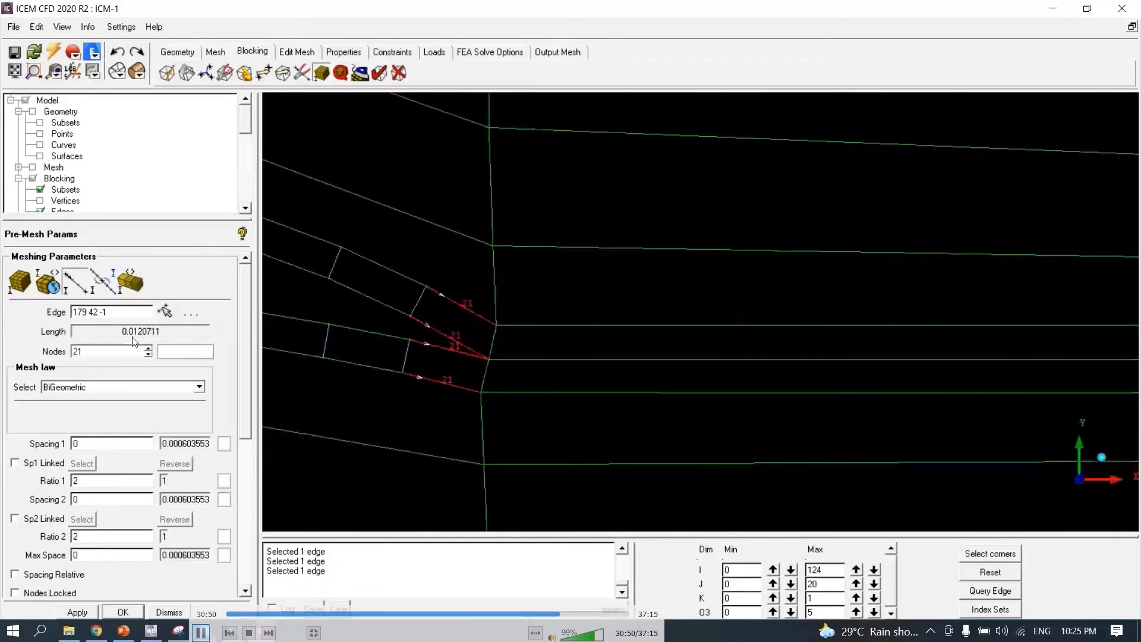
left_click(104, 281)
left_click(446, 325)
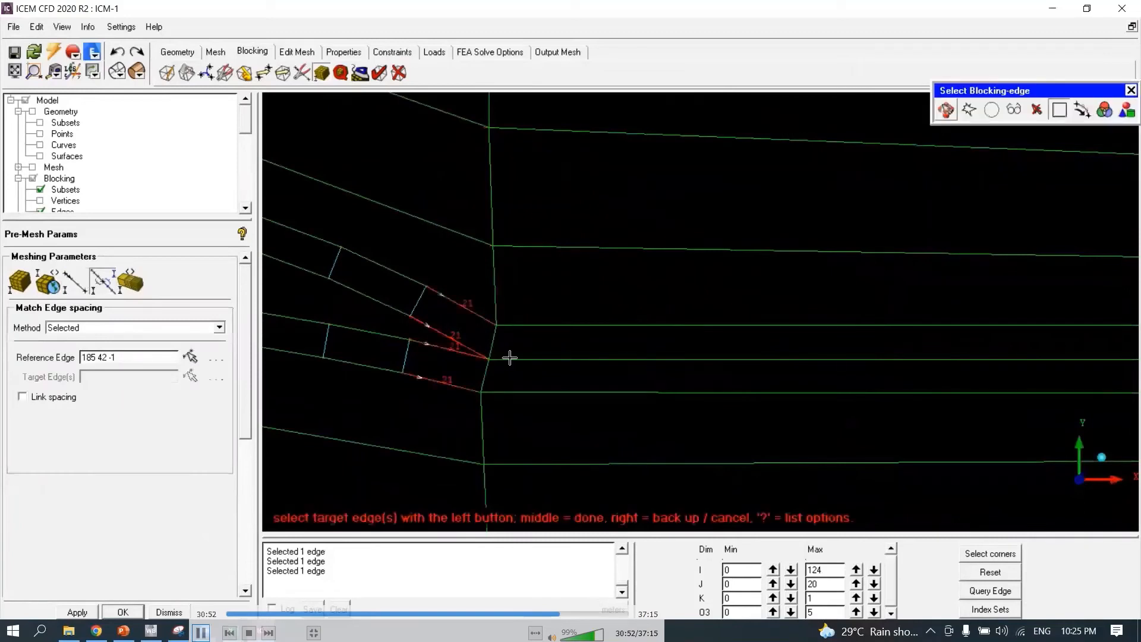
left_click(510, 358)
middle_click(521, 369)
Apply the Geometric1 mesh law and 50 nodes to the short wake edge behind the trailing edge.
left_click(77, 281)
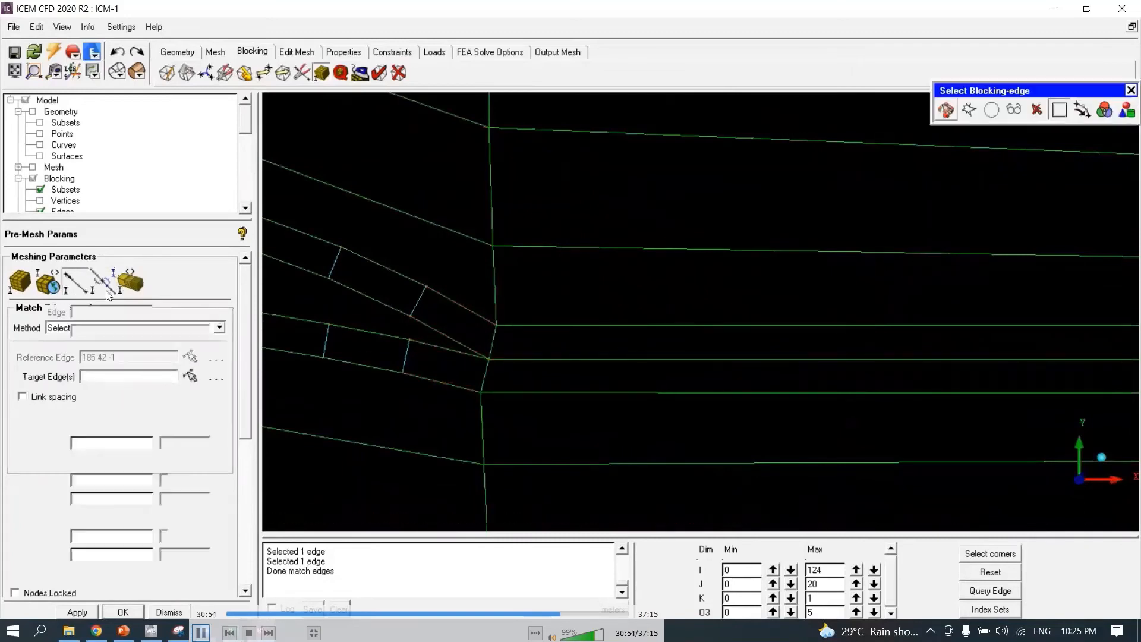
left_click(528, 360)
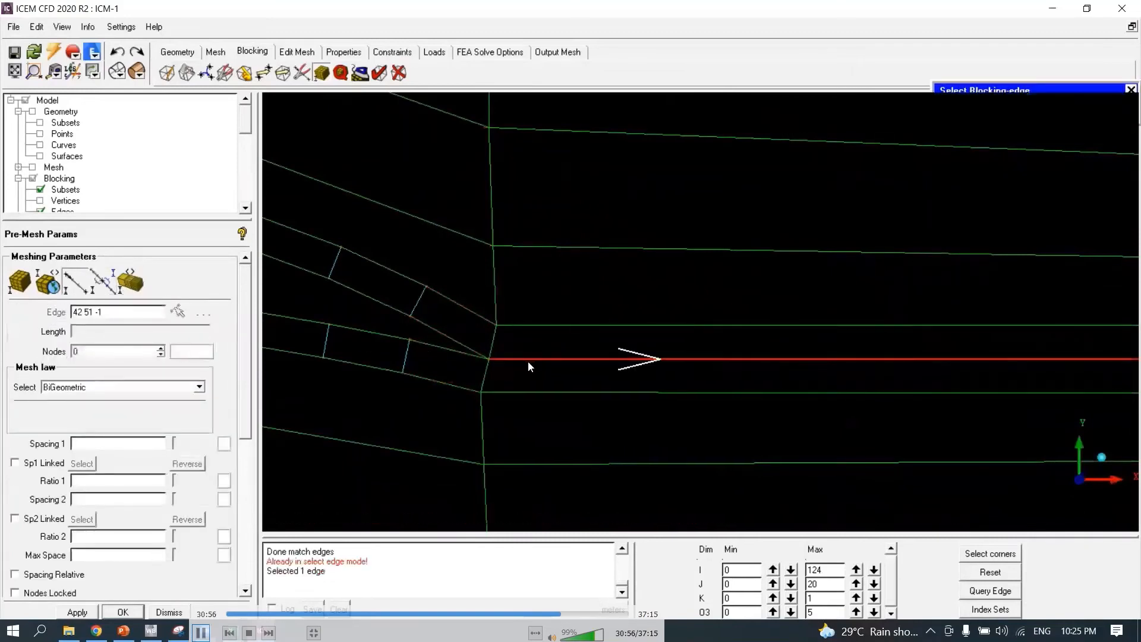
left_click(80, 388)
left_click(71, 484)
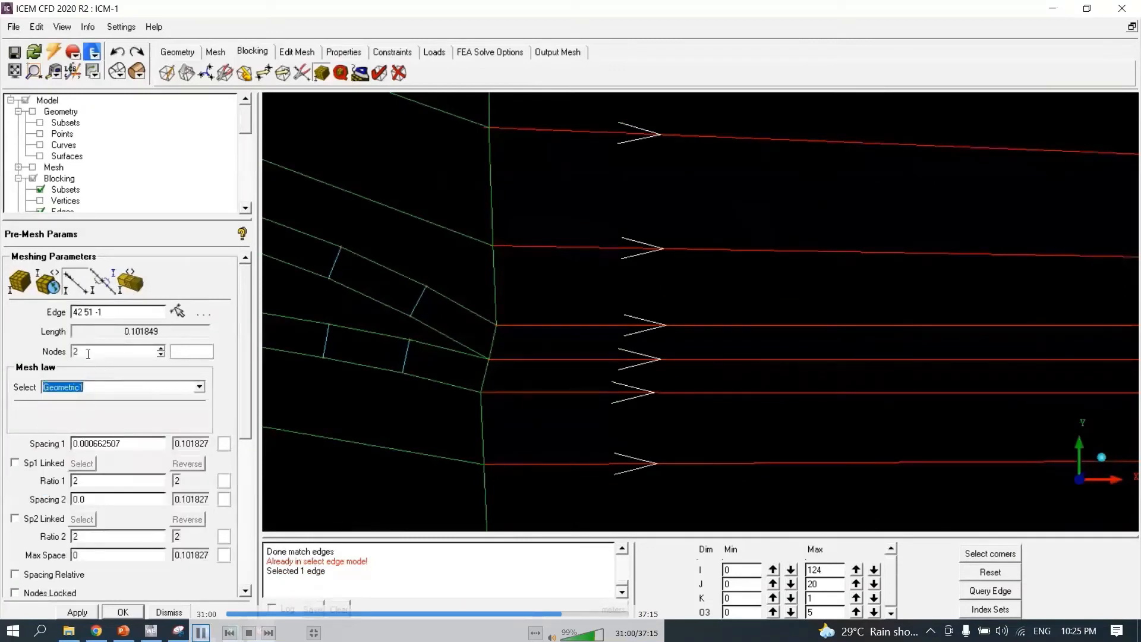
left_click_drag(87, 353, 3, 335)
type("50")
key("Return")
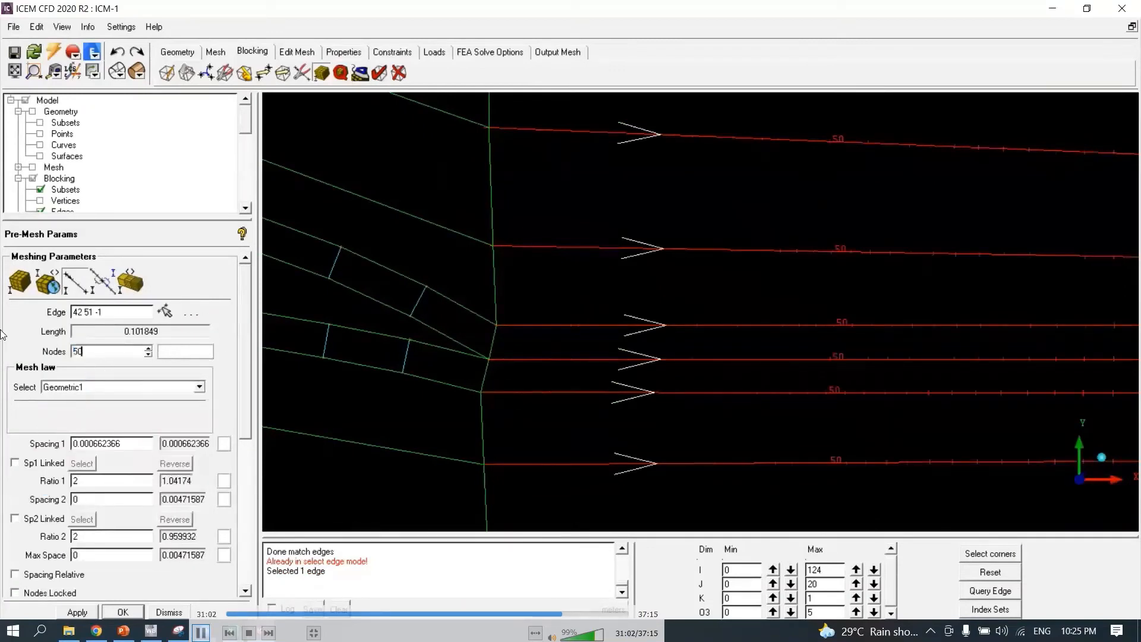
Match the spacing of the long downstream wake edge to the end of the short wake edge.
middle_click_drag(820, 318, 252, 322)
left_click(115, 282)
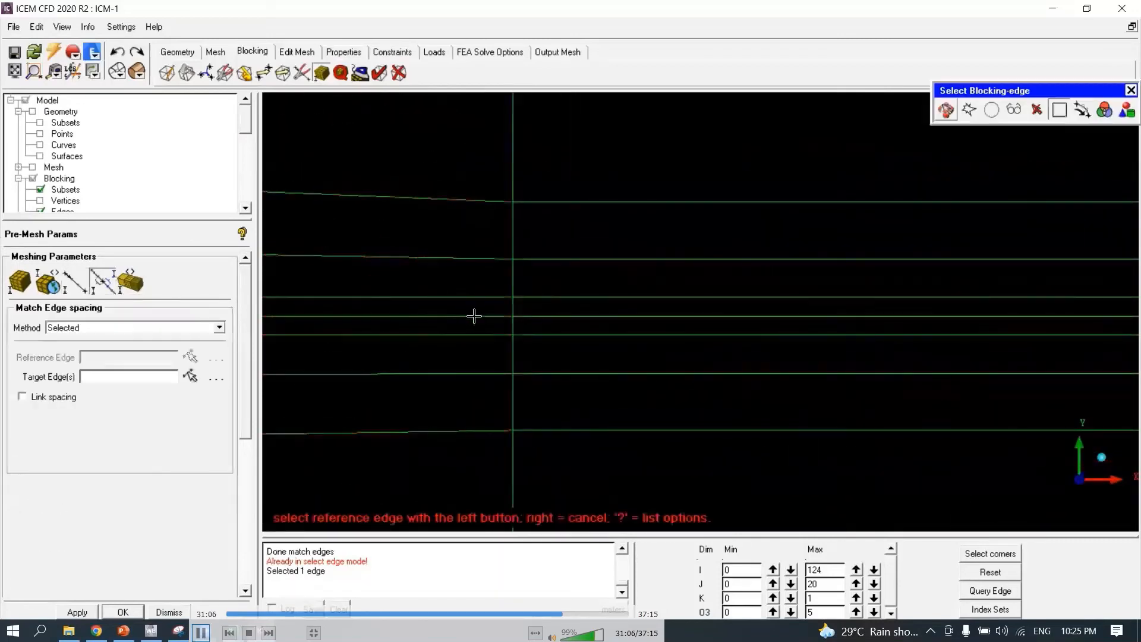
left_click(521, 313)
left_click(454, 318)
middle_click(453, 321)
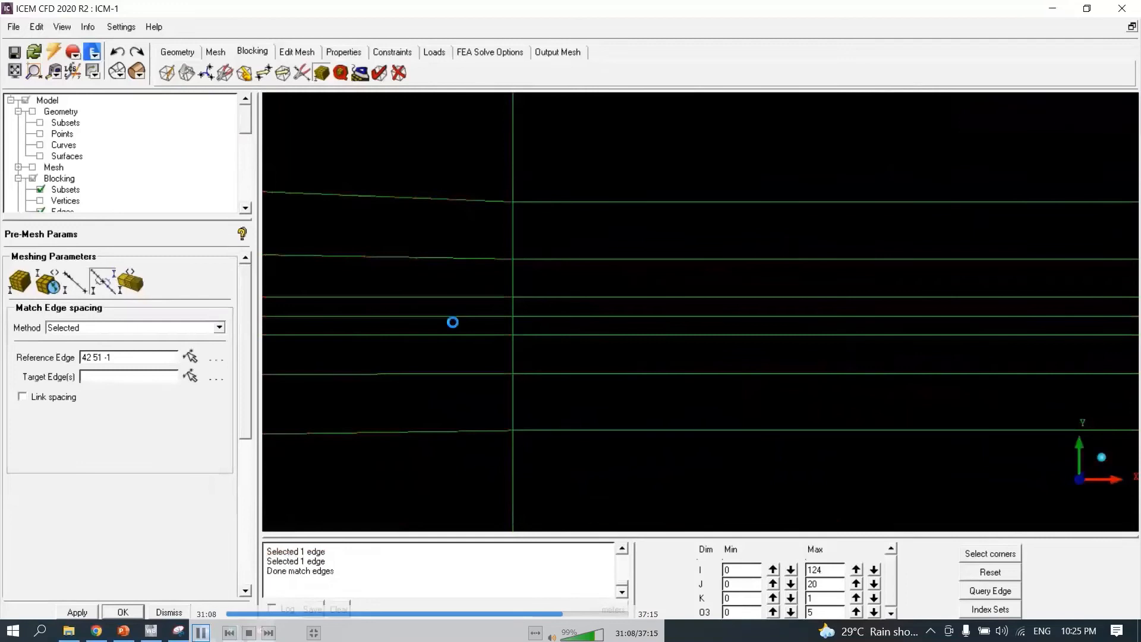
Apply the Geometric1 mesh law and 50 nodes to the long downstream wake edge.
left_click(75, 282)
left_click(178, 311)
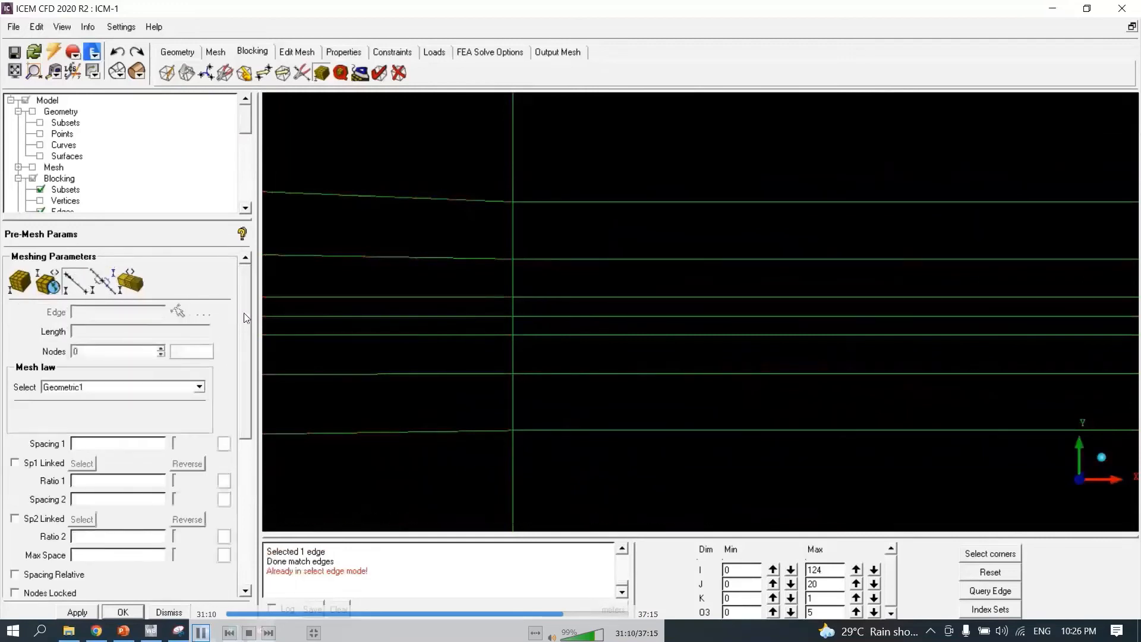
left_click(525, 316)
middle_click(315, 363)
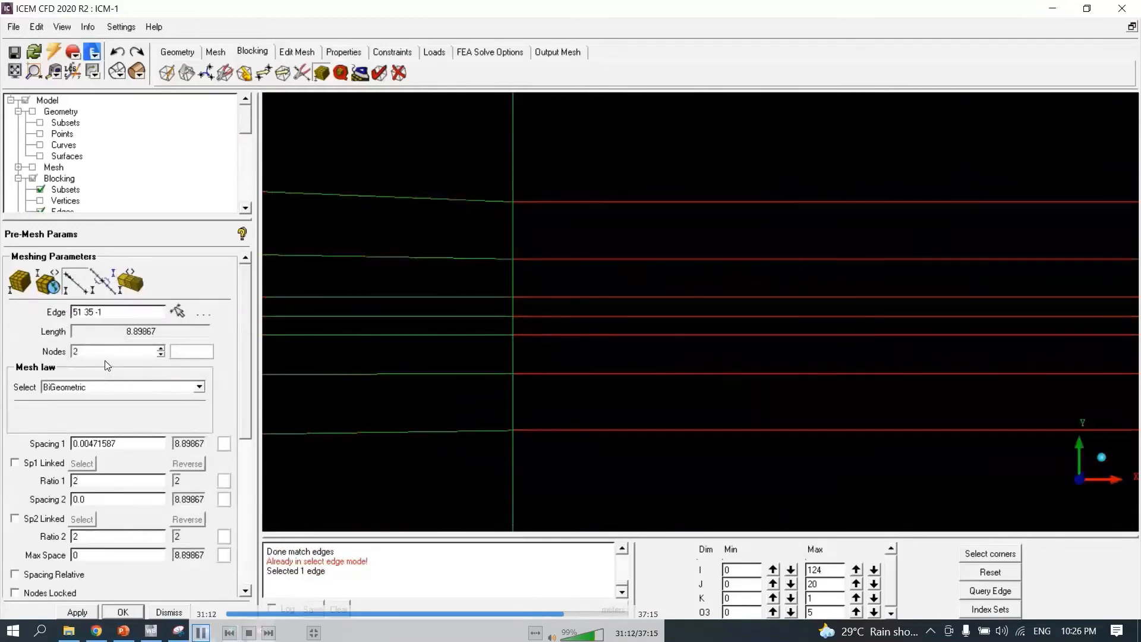
left_click(82, 389)
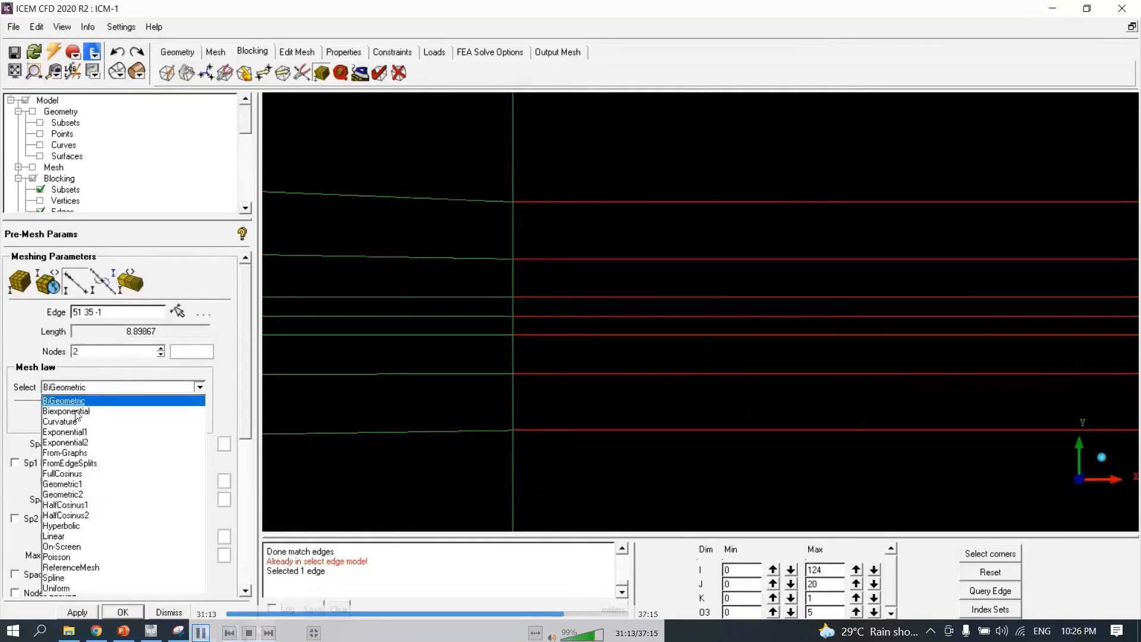
left_click(72, 484)
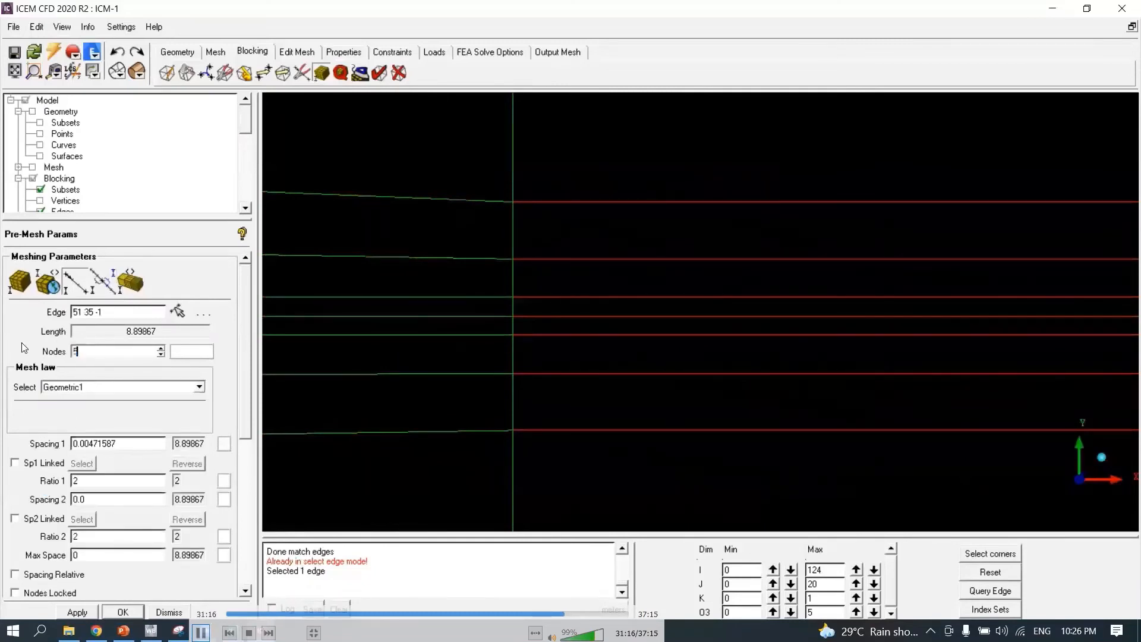
key("Return")
Match the spacing of the edge just outside the lower near-wall layer to the 30-node near-wall edge at the blowing surface's upstream end.
scroll(484, 337, "down", 5)
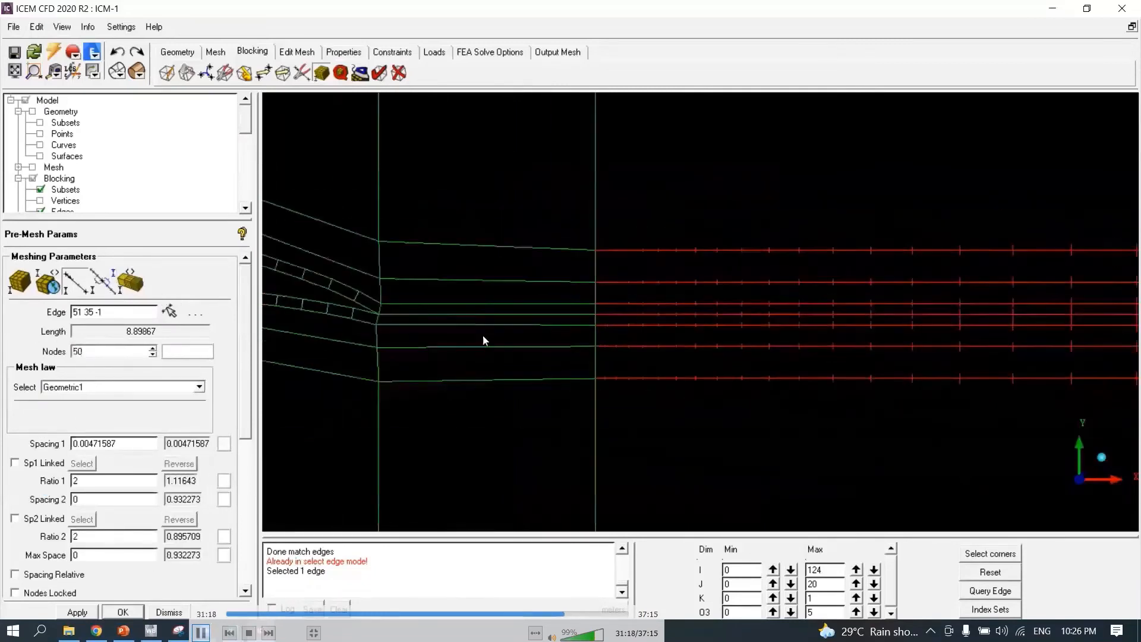
middle_click_drag(527, 348, 946, 338)
scroll(522, 327, "up", 3)
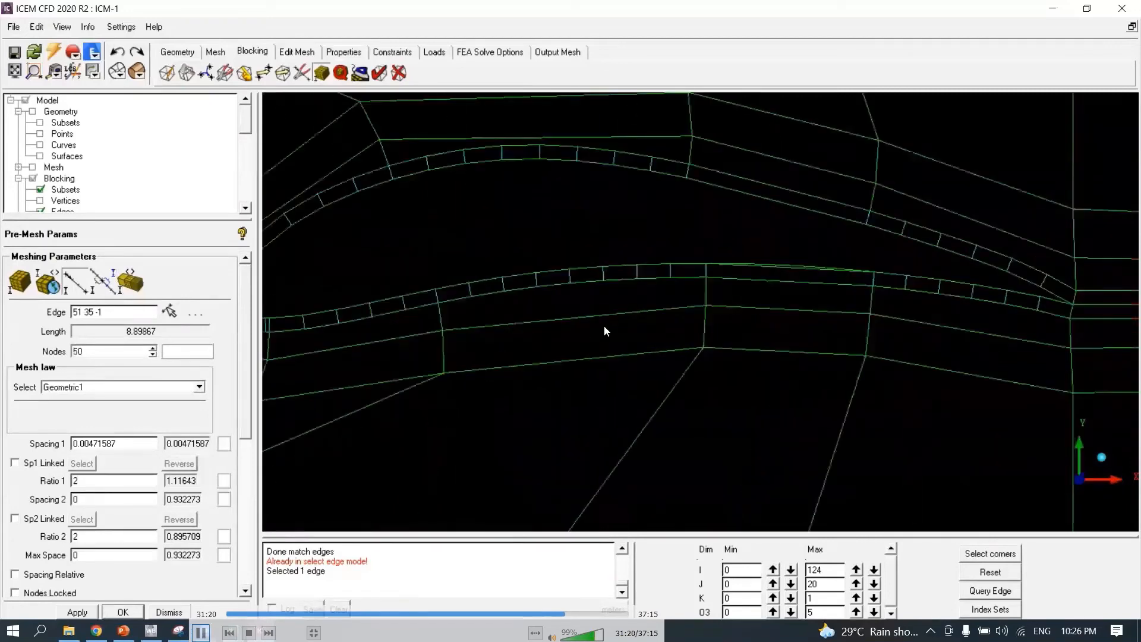
scroll(635, 333, "up", 3)
middle_click_drag(716, 310, 551, 391)
scroll(548, 380, "up", 3)
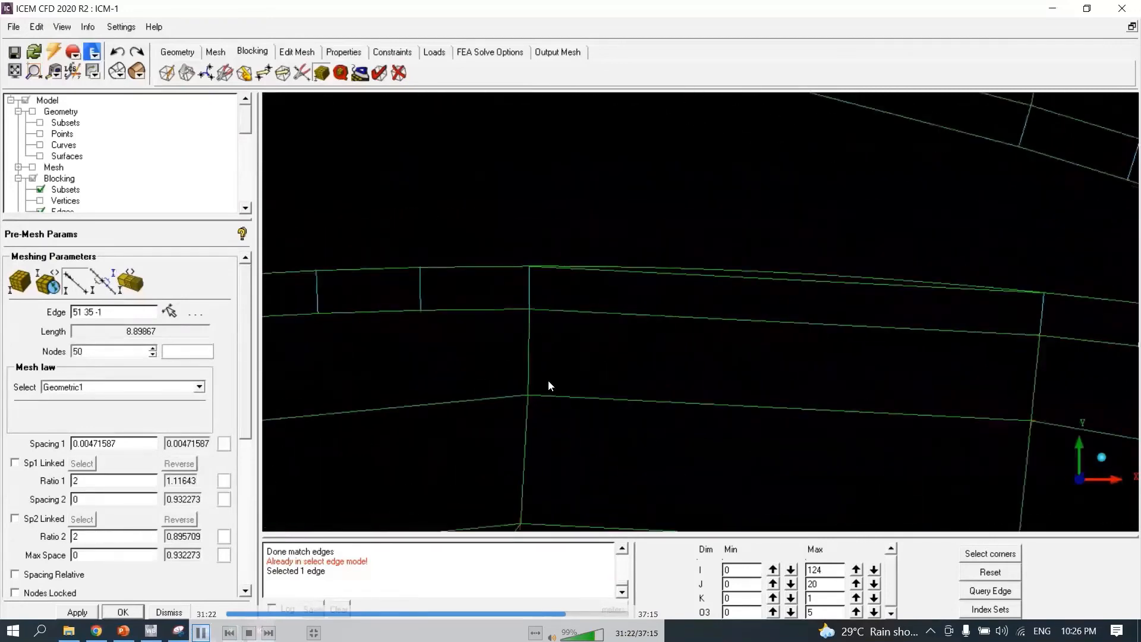
left_click(104, 281)
left_click(528, 323)
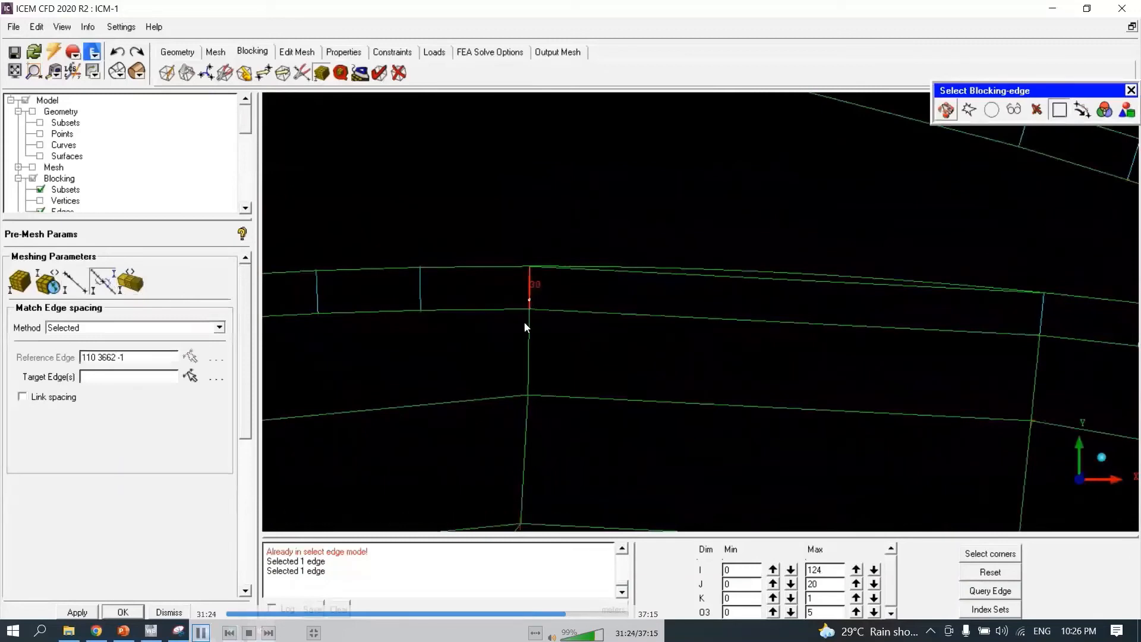
middle_click(539, 354)
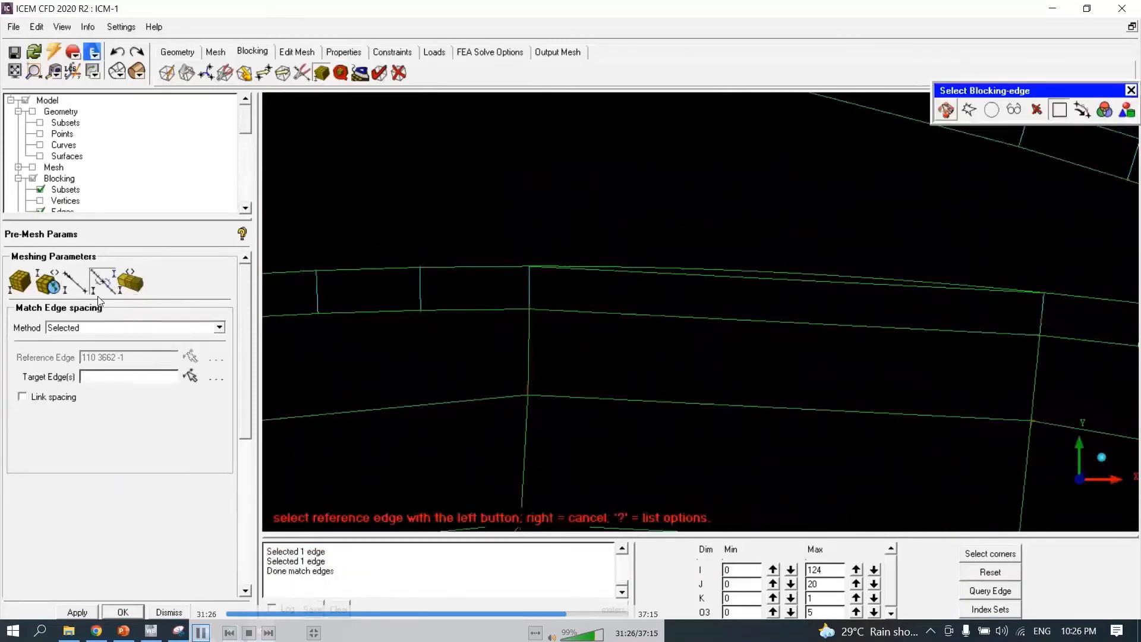
Apply the Geometric2 mesh law to that edge outside the lower near-wall layer and increase its node count to 11.
left_click(76, 281)
left_click(177, 311)
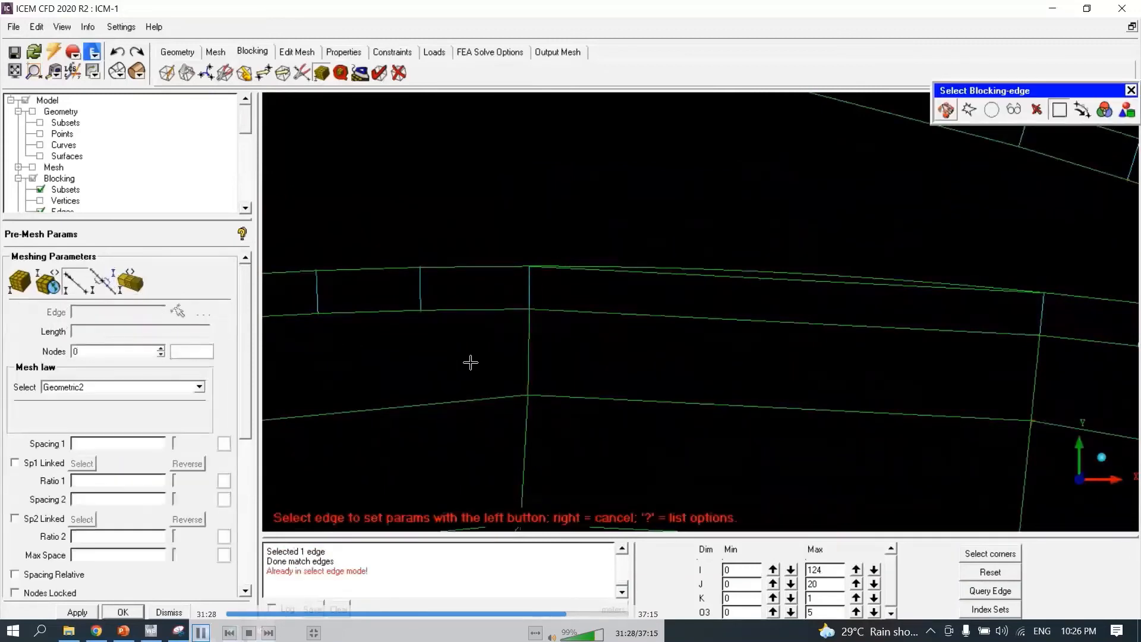
left_click(529, 345)
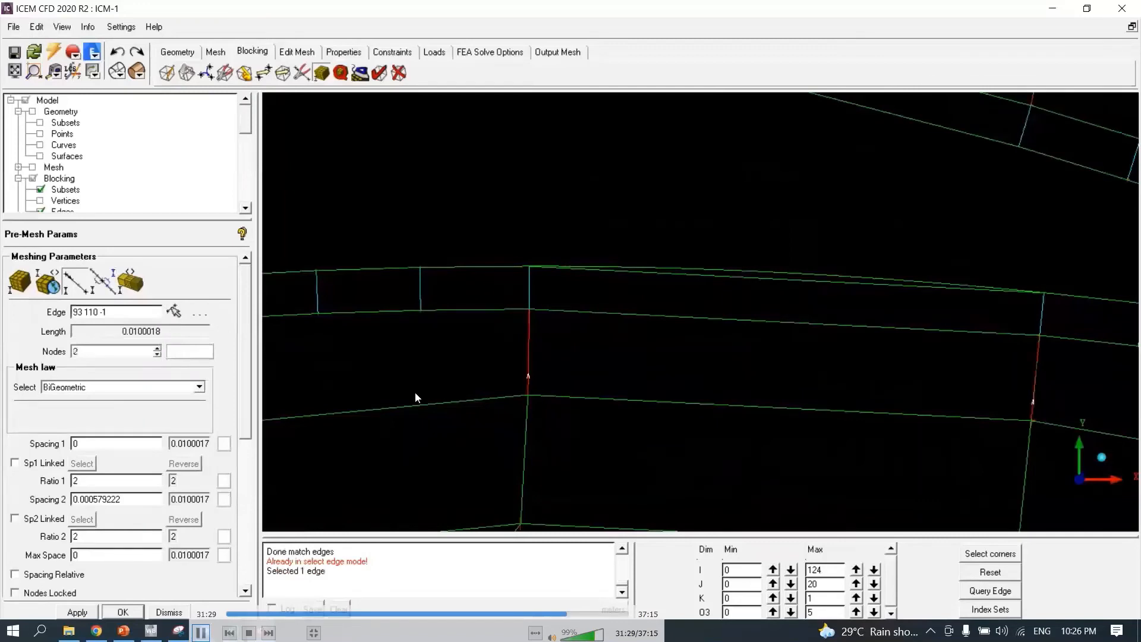
left_click(136, 389)
left_click(80, 470)
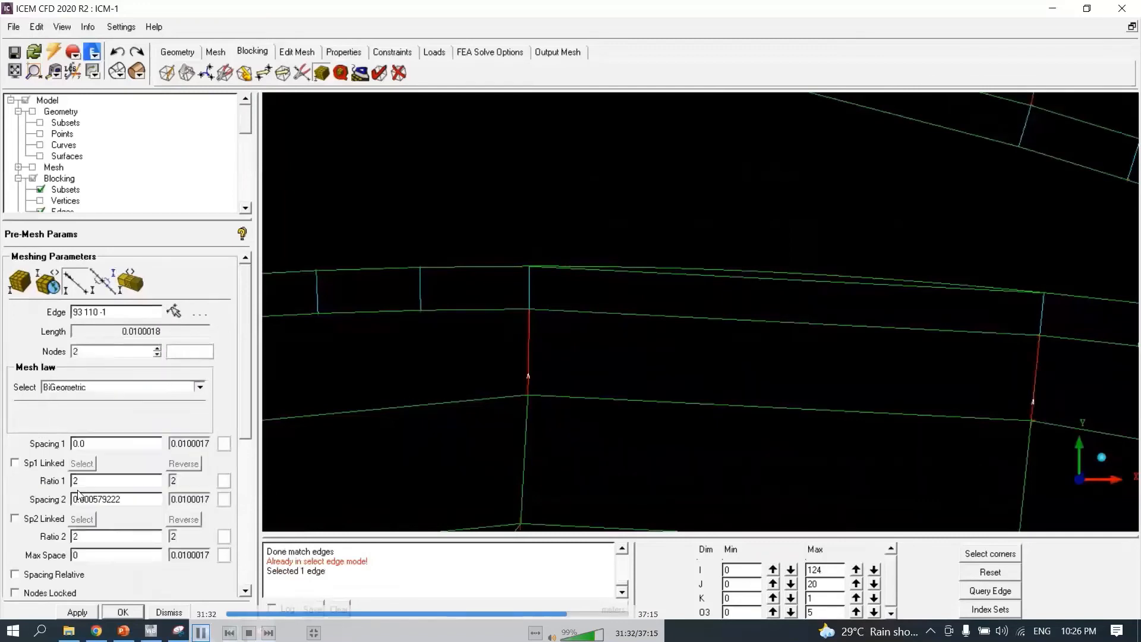
left_click(158, 347)
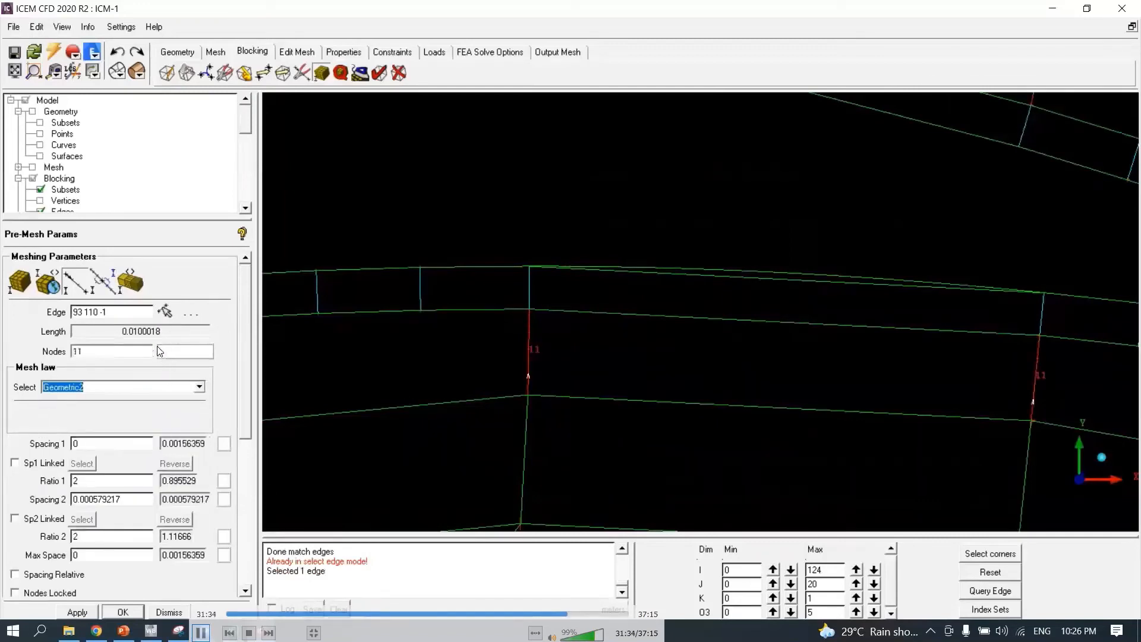
Apply the Geometric2 mesh law and 10 nodes to the next outer layer's edge below the blowing surface's upstream end.
left_click(148, 349)
left_click(149, 349)
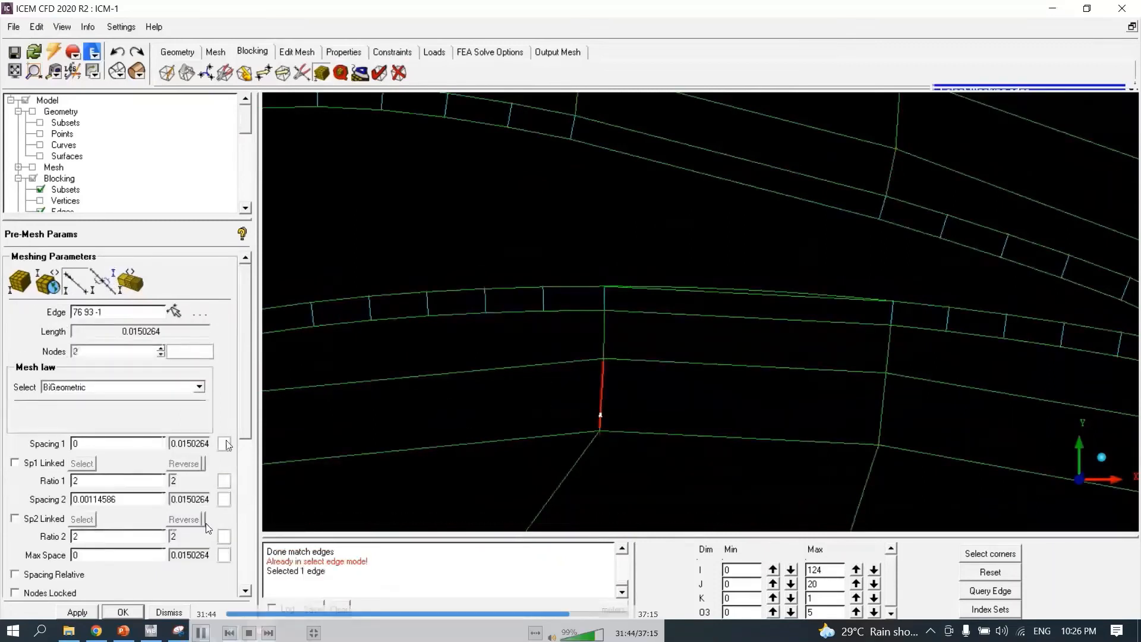
left_click(74, 495)
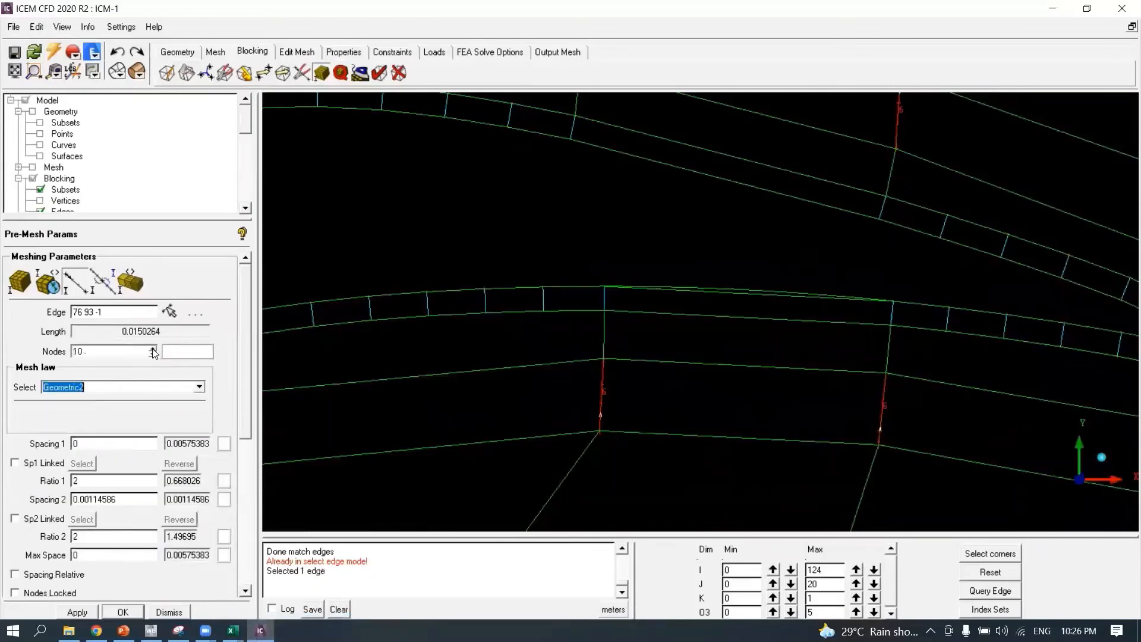
Match the spacing of the long lower far-field edge at the blowing surface's upstream end to the adjoining outer-layer edge.
left_click(104, 281)
scroll(656, 424, "down", 2)
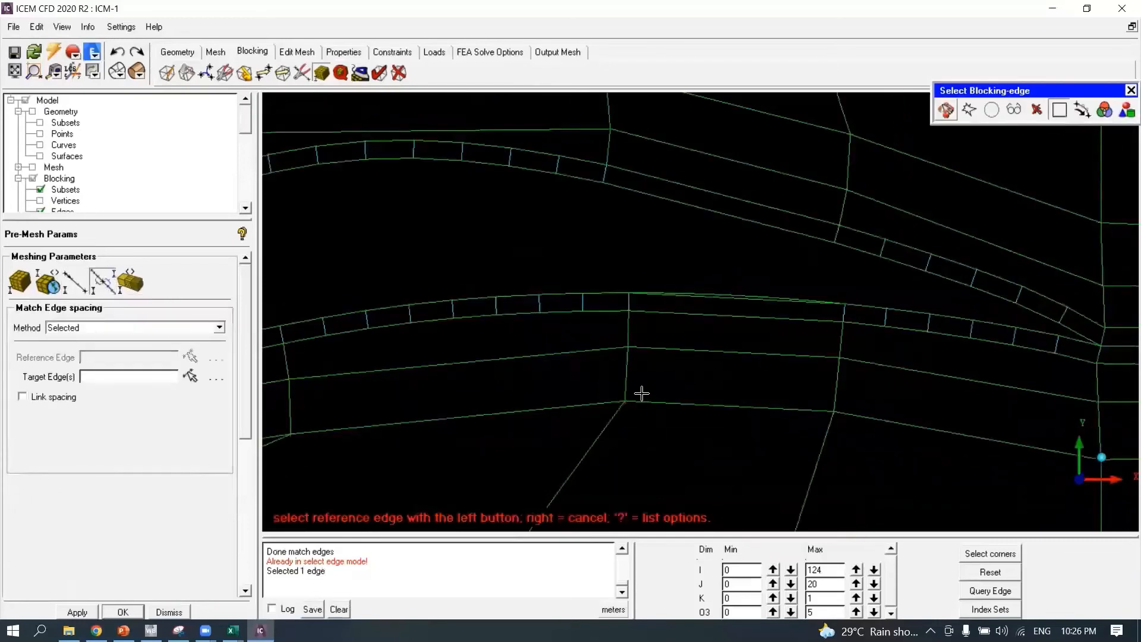
left_click(643, 398)
left_click(609, 445)
middle_click(608, 445)
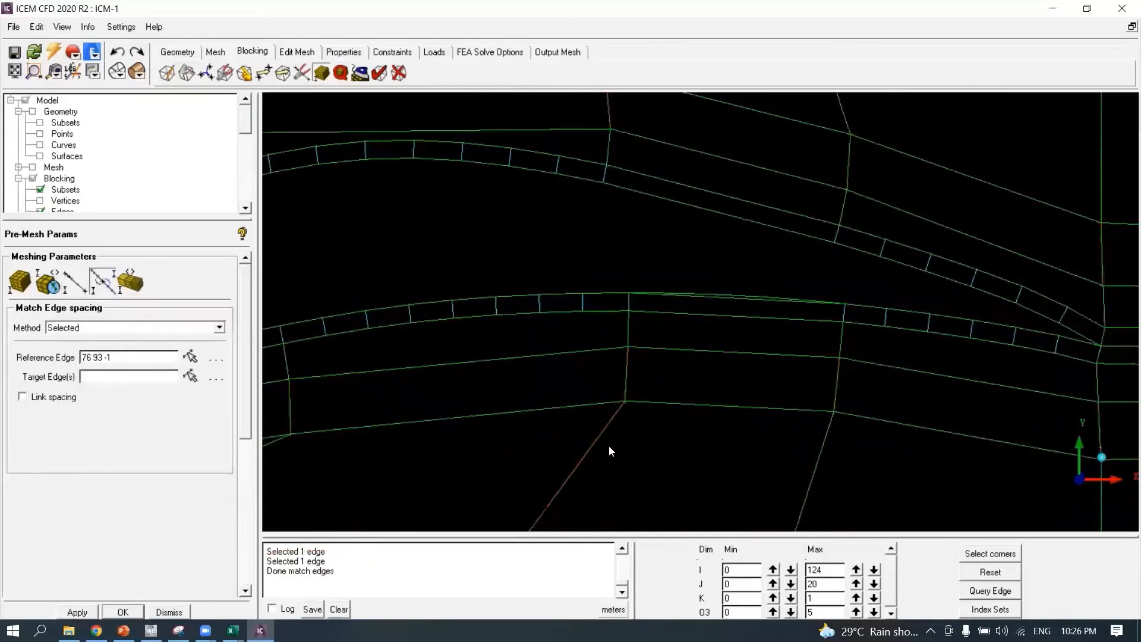
Apply the Geometric2 mesh law and 60 nodes to that long lower far-field edge.
left_click(88, 282)
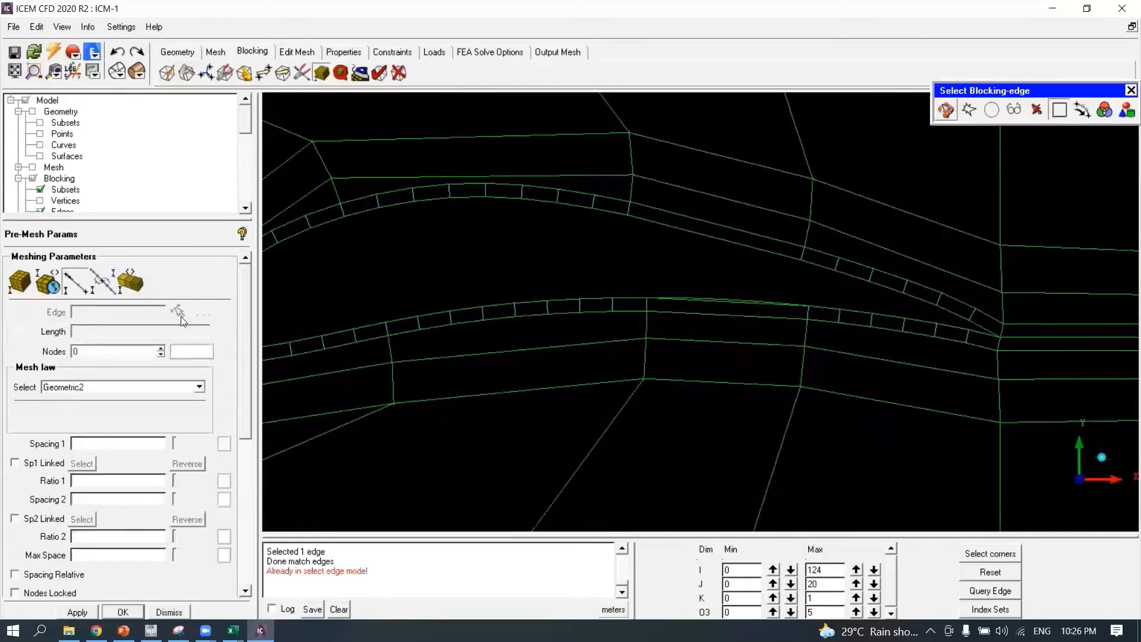
left_click(609, 428)
middle_click(545, 450)
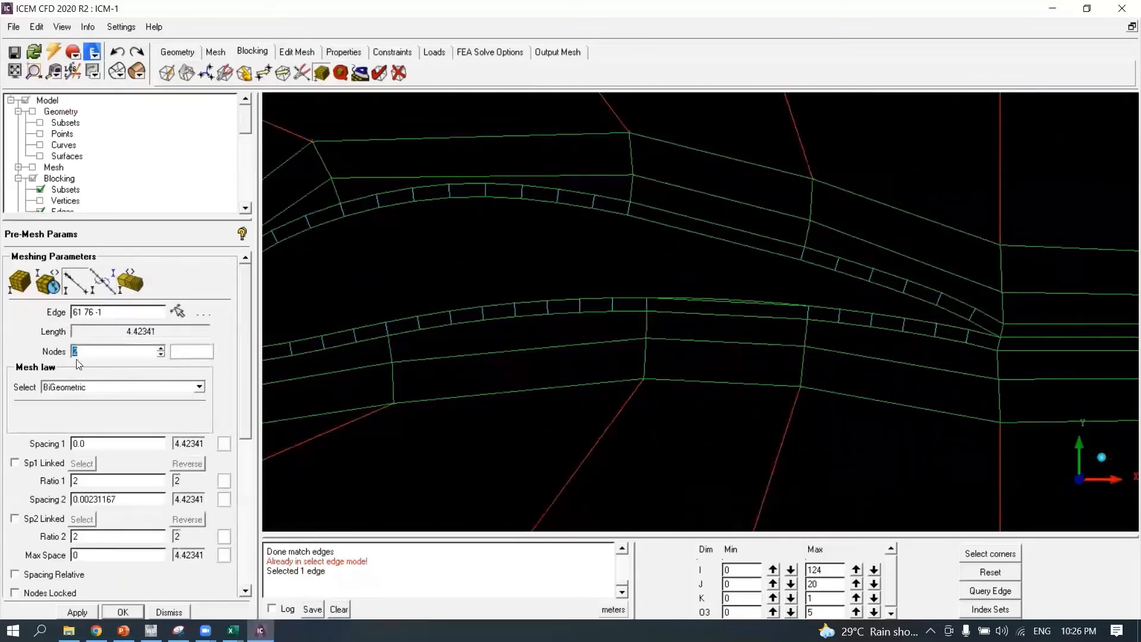
left_click(73, 387)
left_click(82, 496)
key("Return")
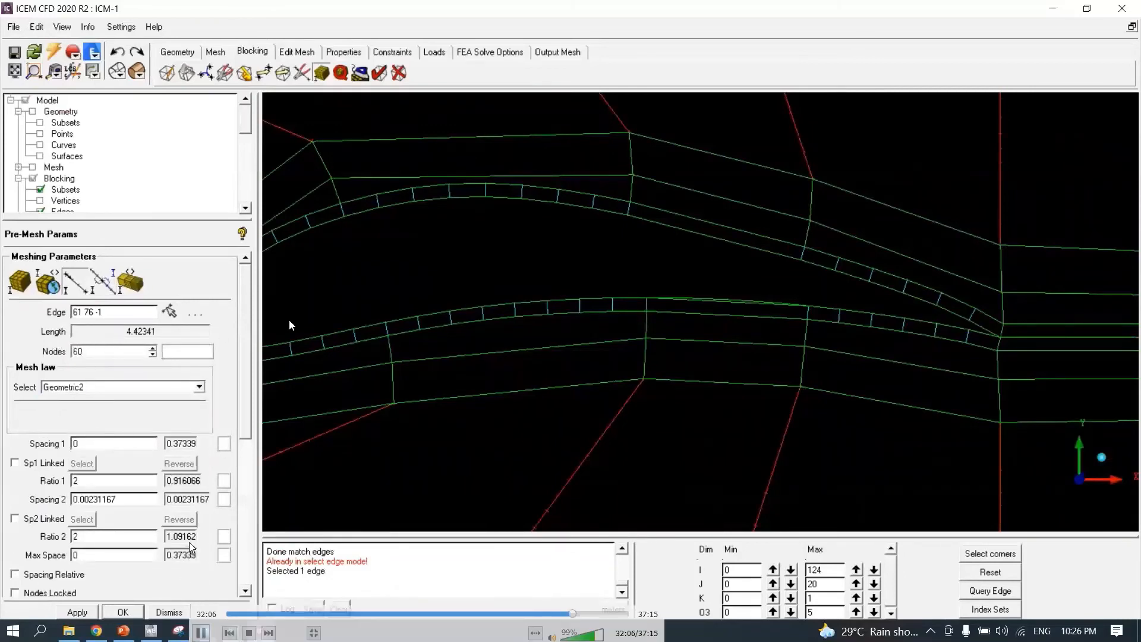
Turn on the pre-mesh display and recompute the out-of-date mesh.
left_click_drag(105, 217, 105, 357)
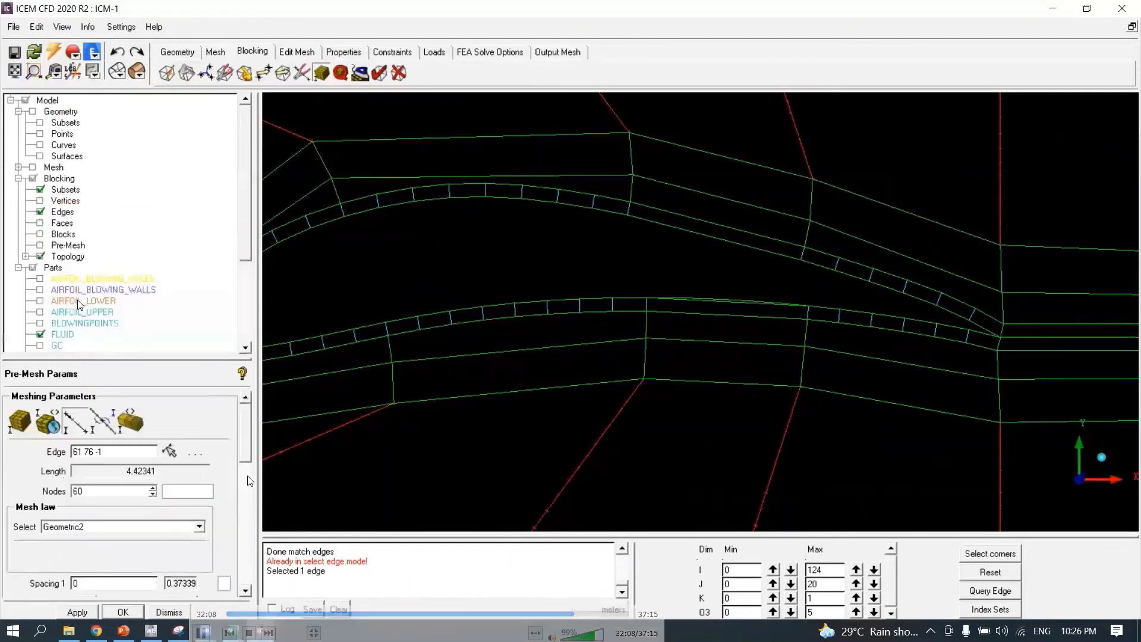
left_click(40, 245)
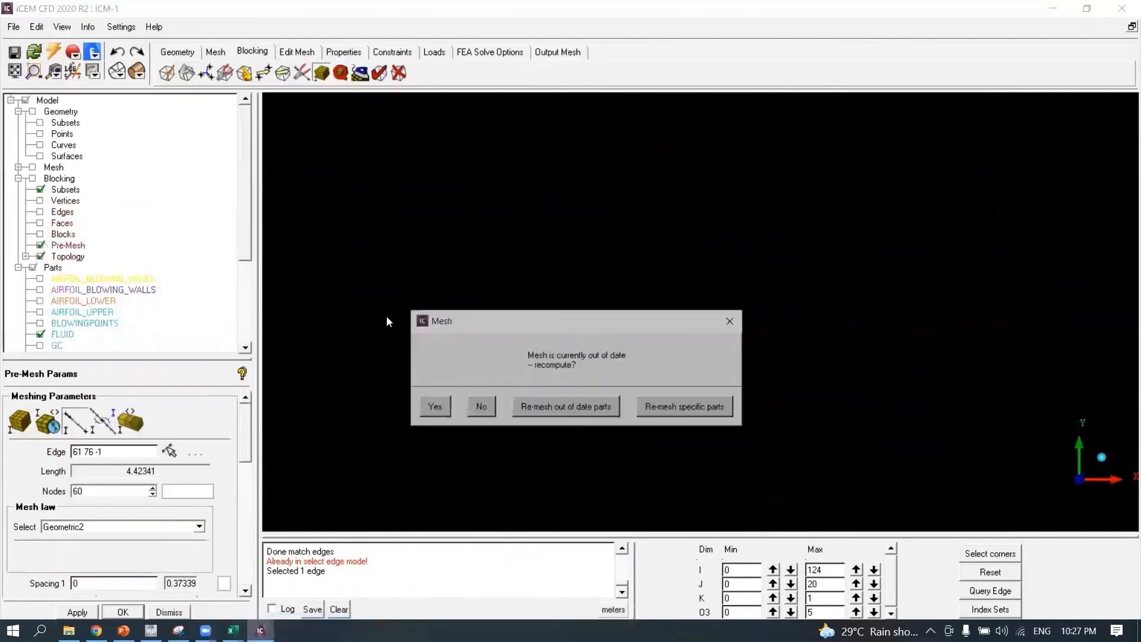
left_click(432, 403)
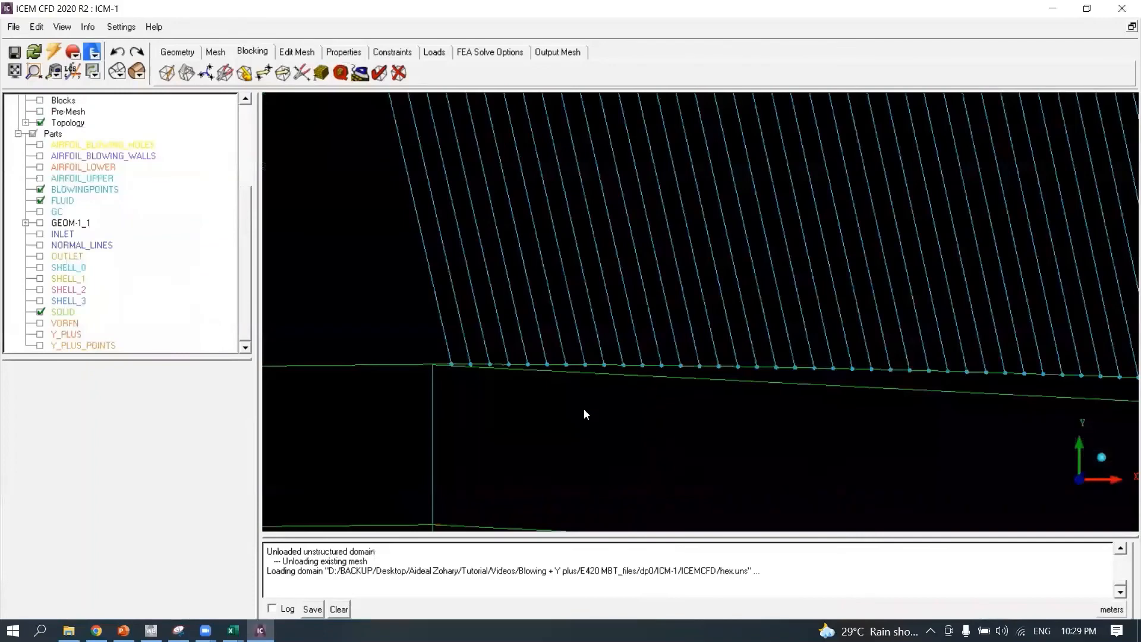
Hide the SOLID part from the display.
left_click(40, 312)
scroll(595, 408, "down", 5)
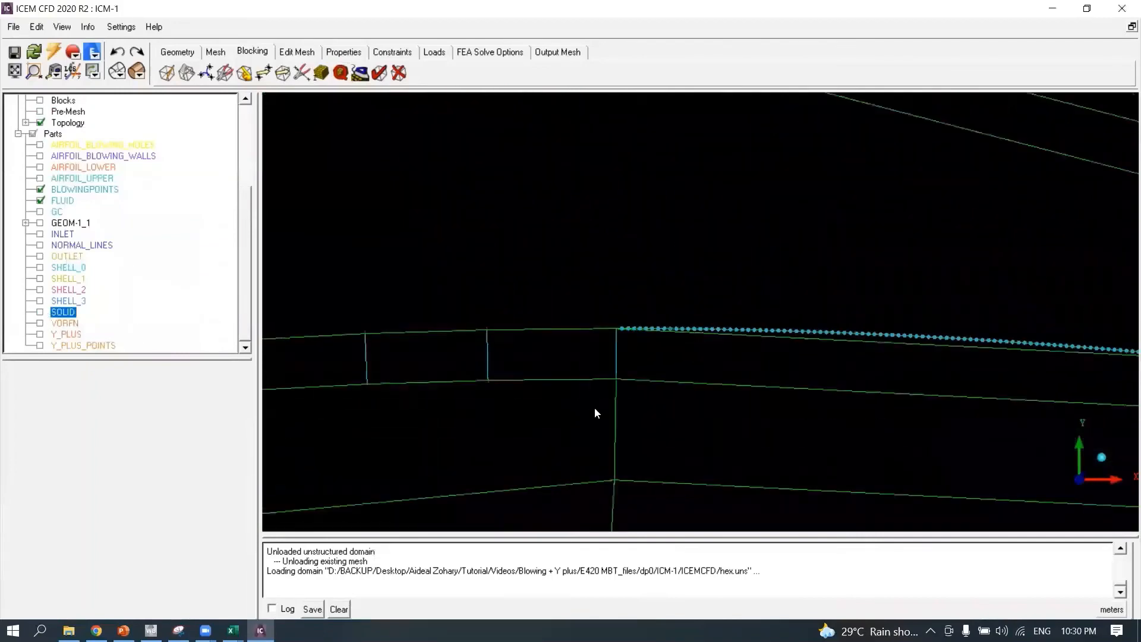
scroll(594, 407, "down", 4)
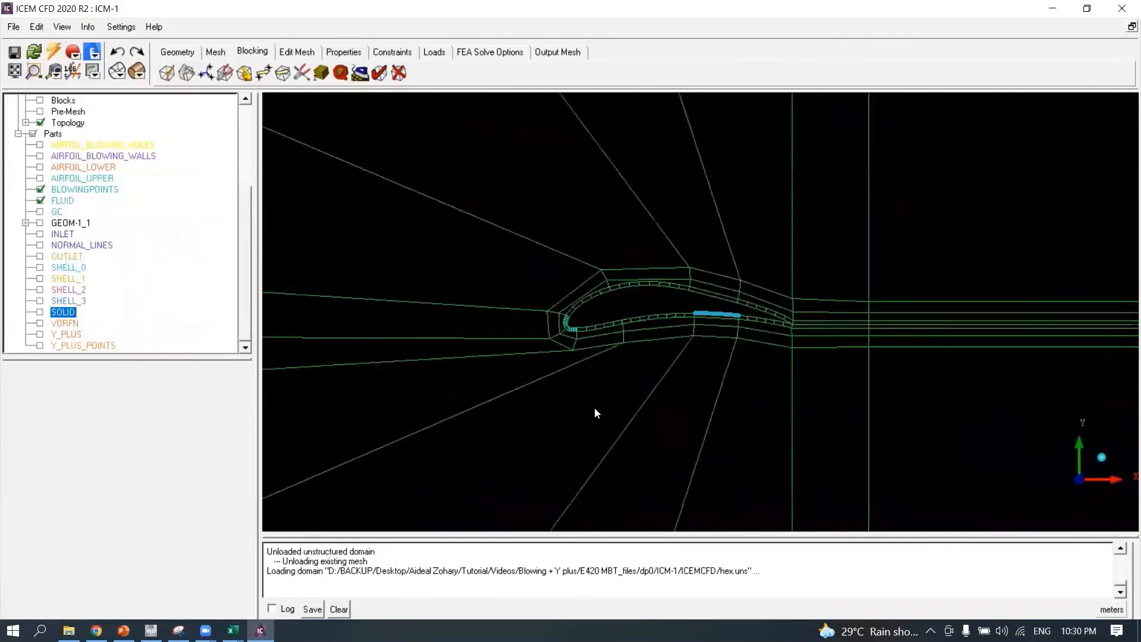
Set ANSYS Fluent as the output solver for the mesh.
left_click(542, 52)
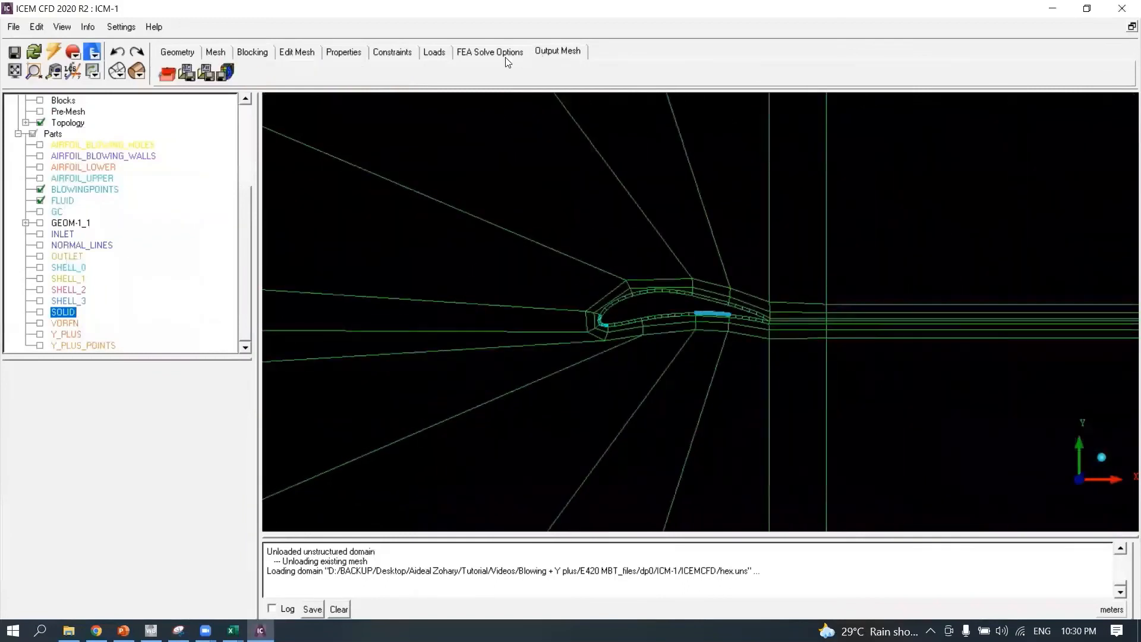
left_click(167, 72)
left_click(84, 611)
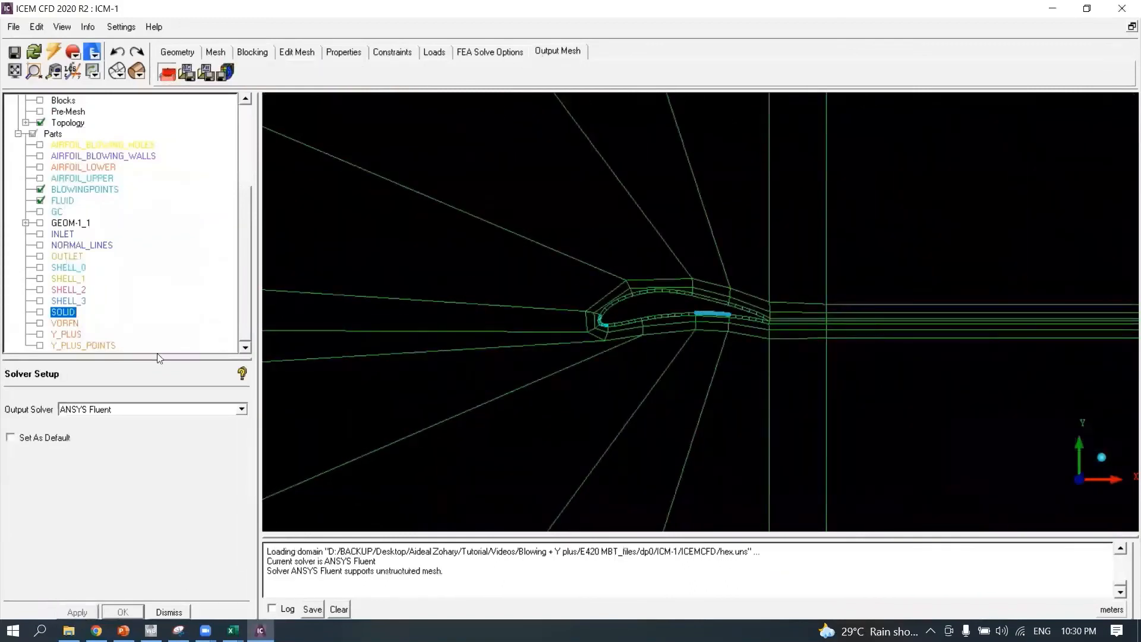
Open the part boundary conditions and assign a wall condition to the AIRFOIL_BLOWING_HOLES edges.
left_click(207, 72)
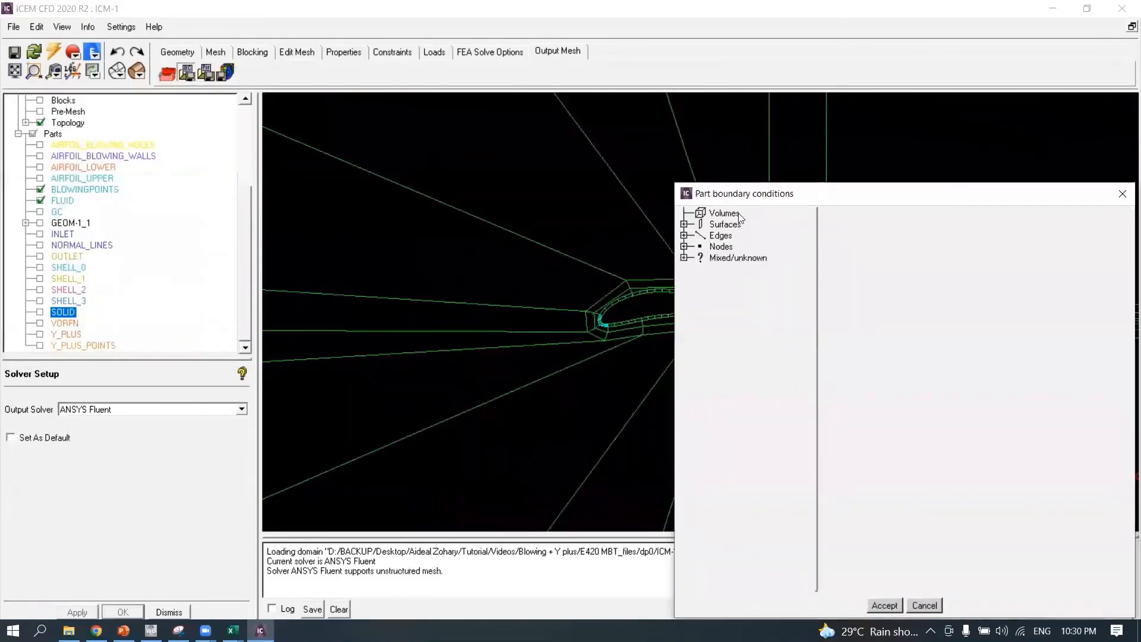
left_click(684, 236)
left_click(691, 246)
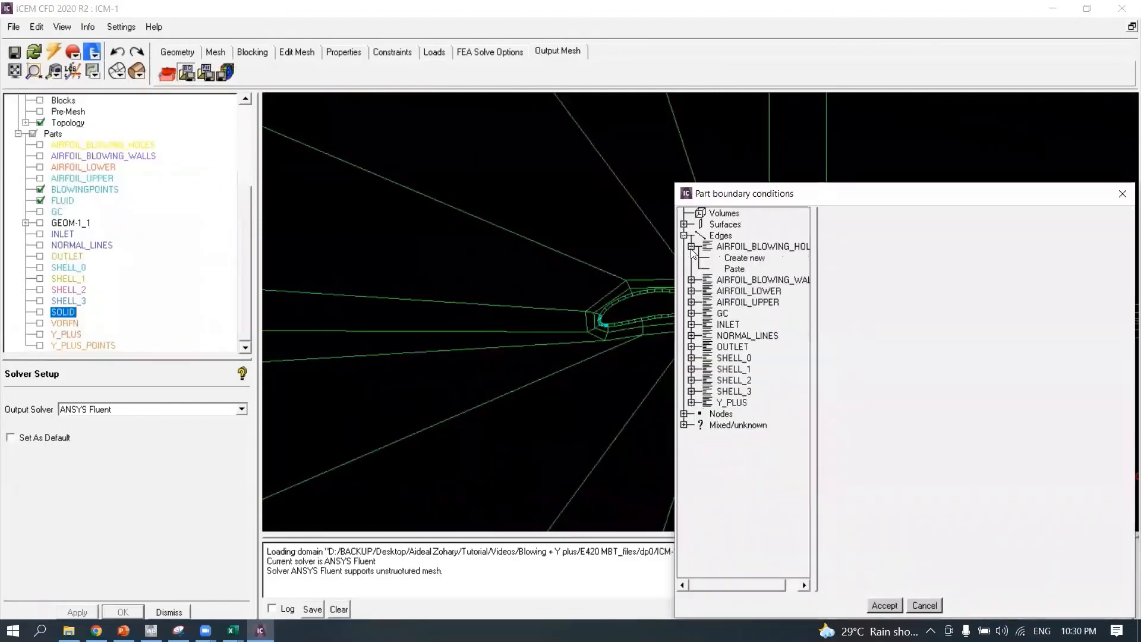
left_click(745, 261)
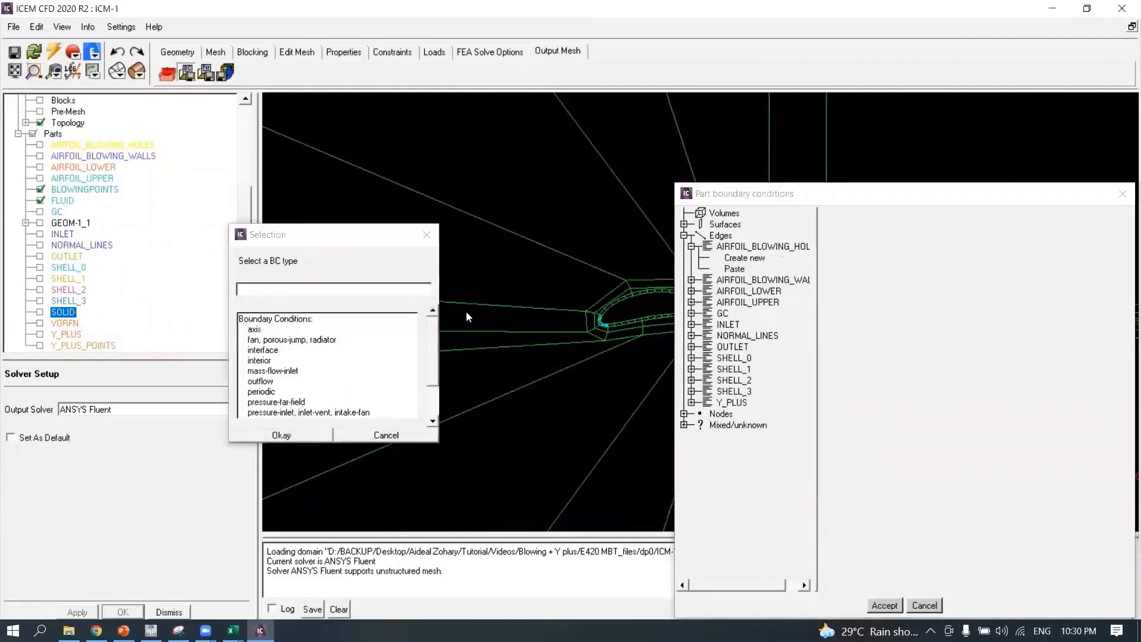
scroll(434, 357, "down", 2)
left_click(287, 413)
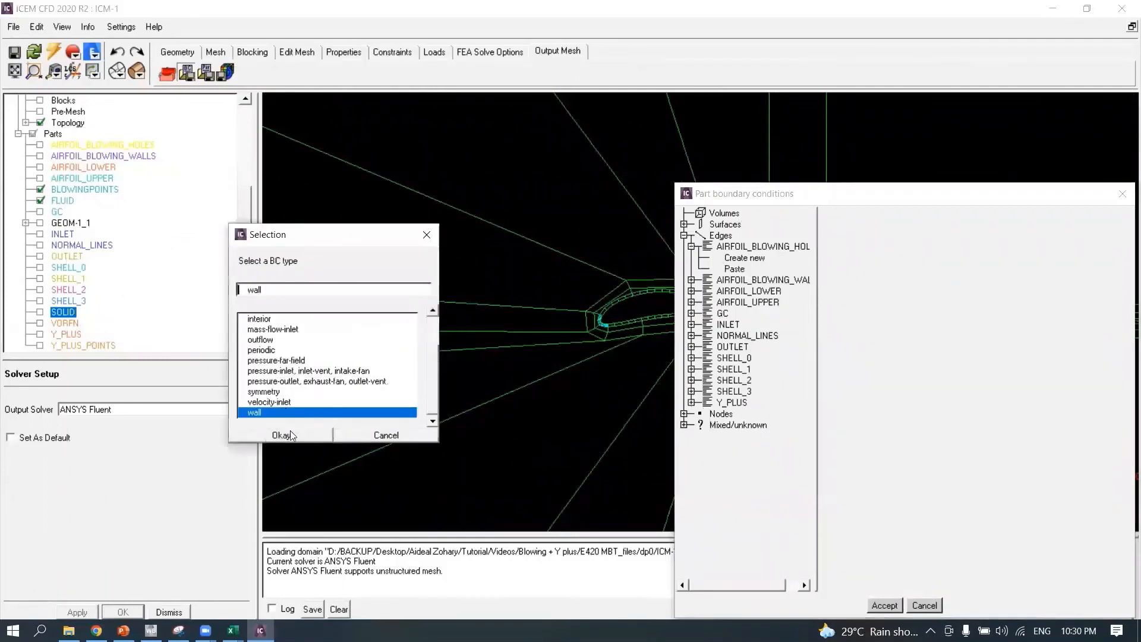
left_click(282, 435)
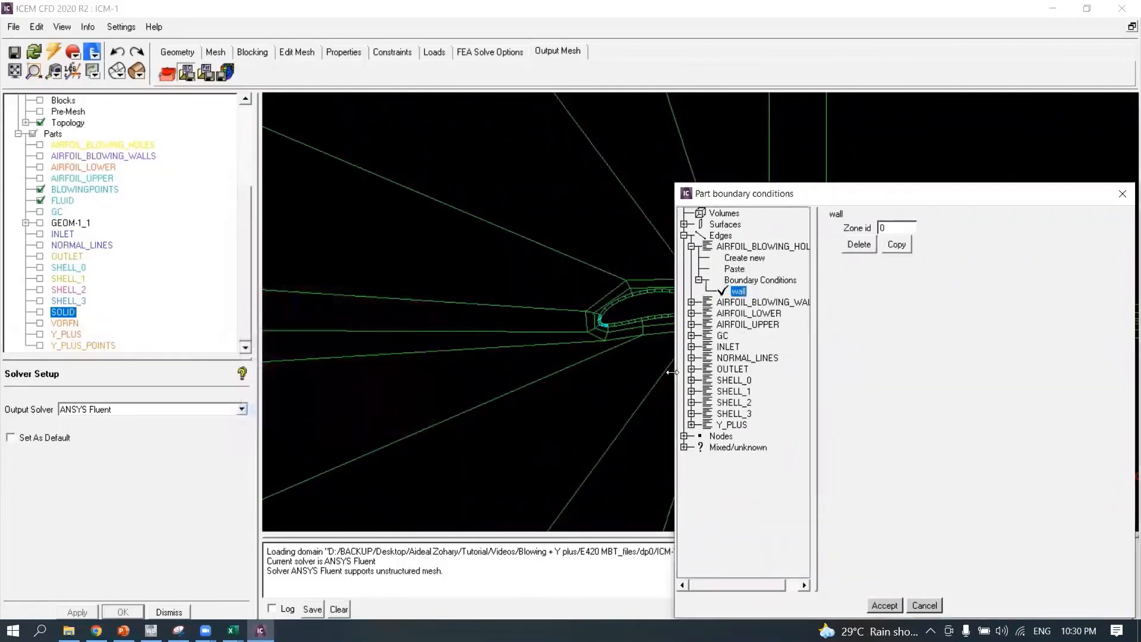
left_click_drag(672, 372, 635, 372)
left_click_drag(777, 367, 838, 365)
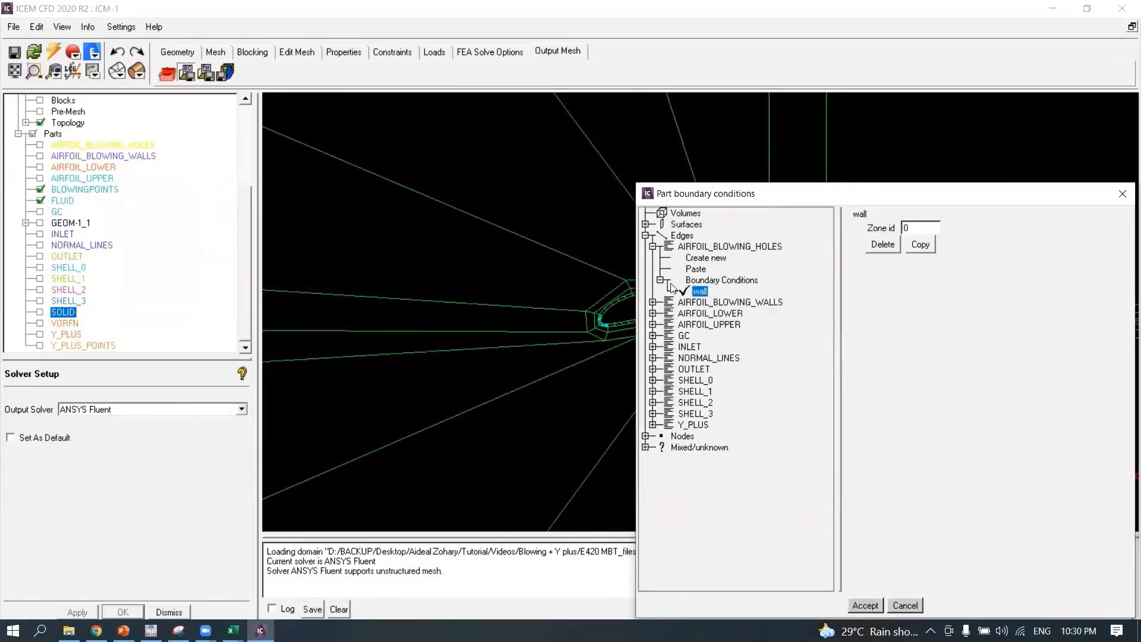
left_click(653, 246)
Assign a wall boundary condition to the AIRFOIL_BLOWING_WALLS edges.
left_click(653, 257)
left_click(694, 269)
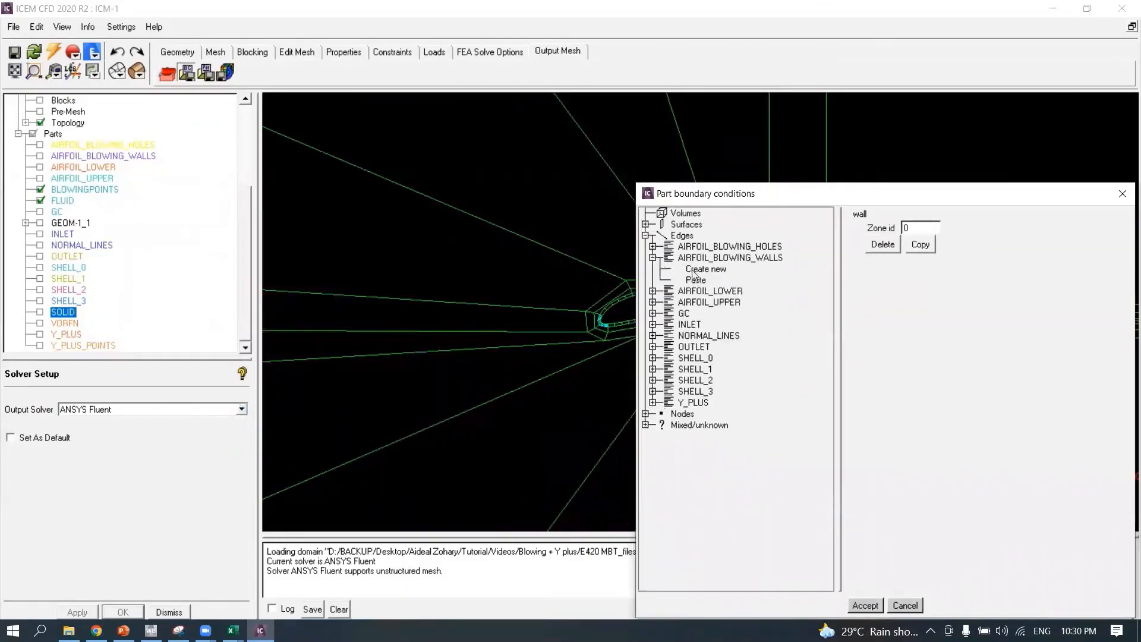
scroll(437, 378, "down", 1)
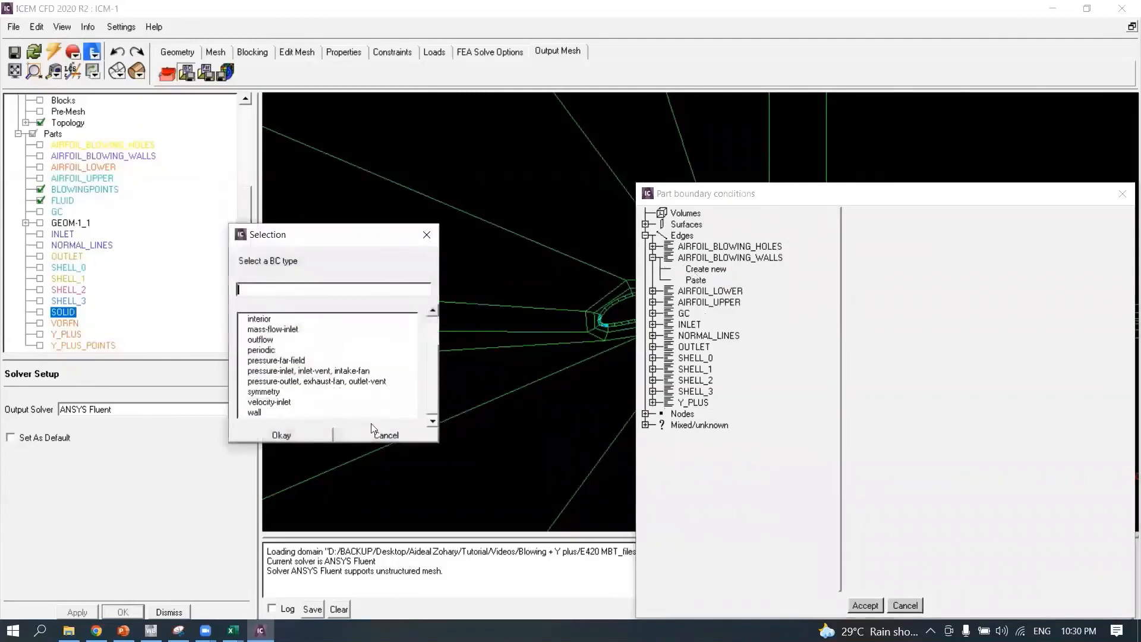
left_click(267, 412)
left_click(286, 432)
left_click(653, 258)
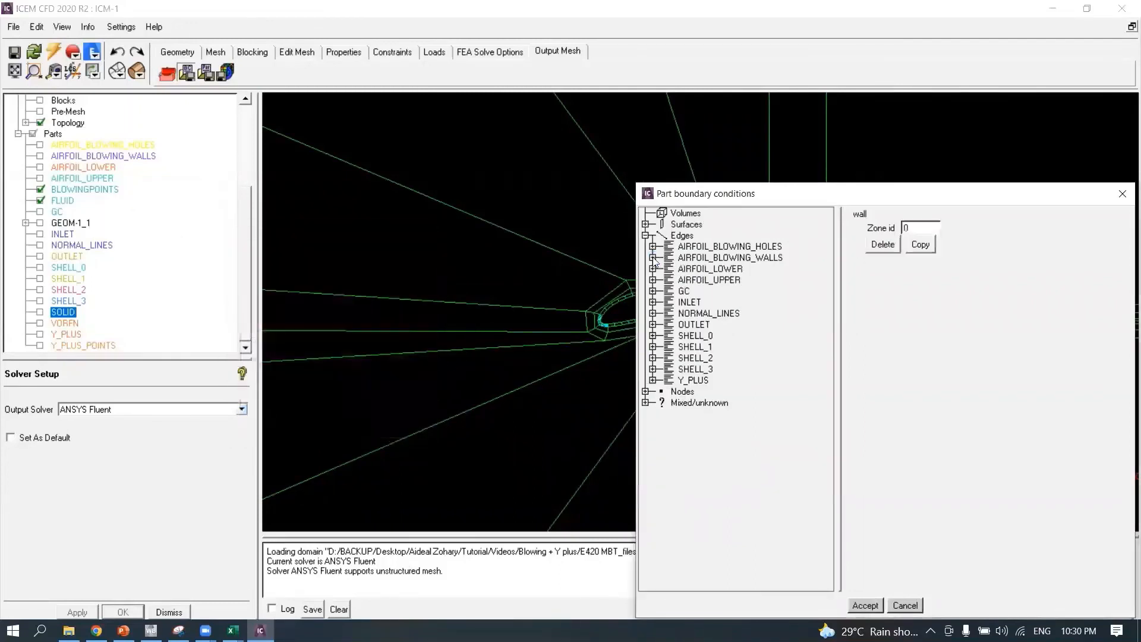
Assign a wall boundary condition to the AIRFOIL_LOWER edges.
left_click(653, 268)
left_click(708, 280)
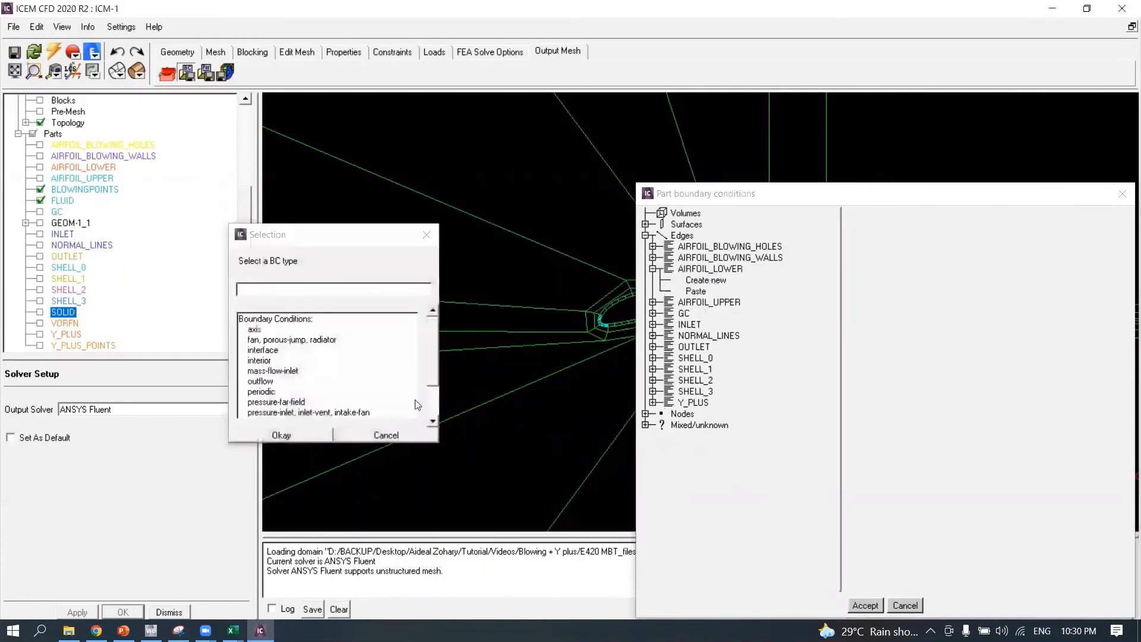
scroll(434, 373, "down", 2)
left_click(289, 410)
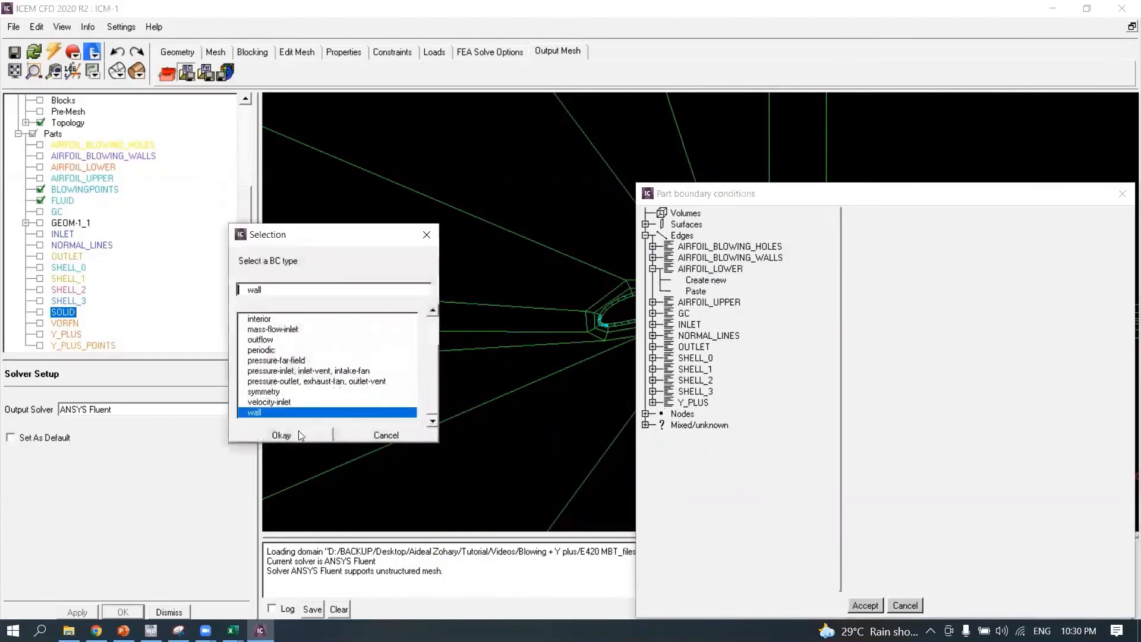
left_click(298, 431)
left_click(653, 269)
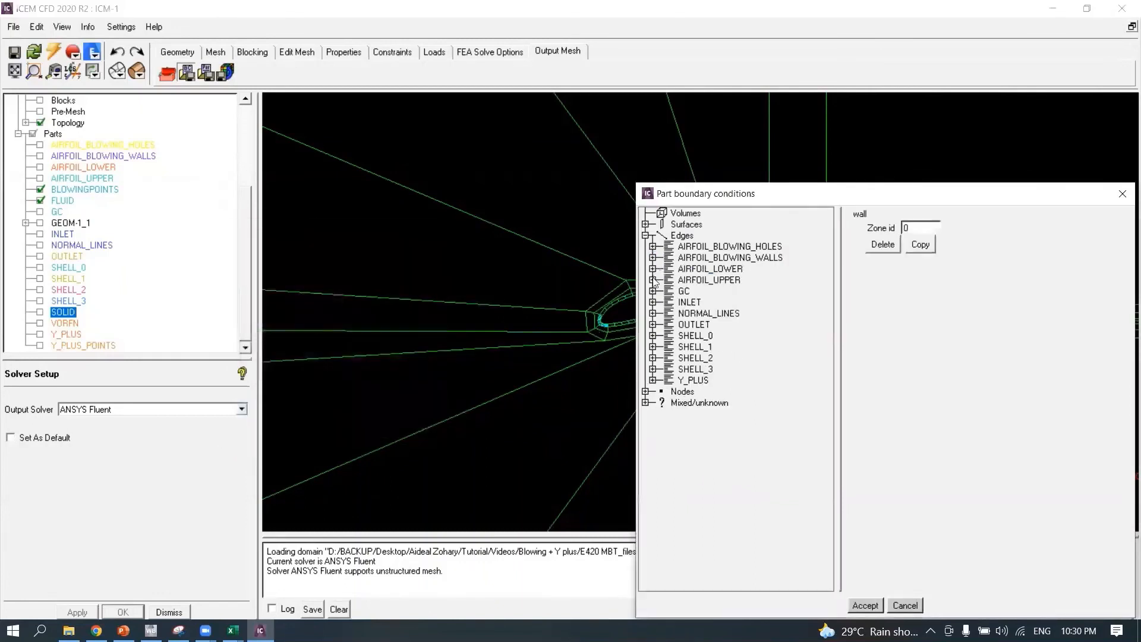
Assign a wall boundary condition to the AIRFOIL_UPPER edges.
left_click(653, 280)
left_click(705, 292)
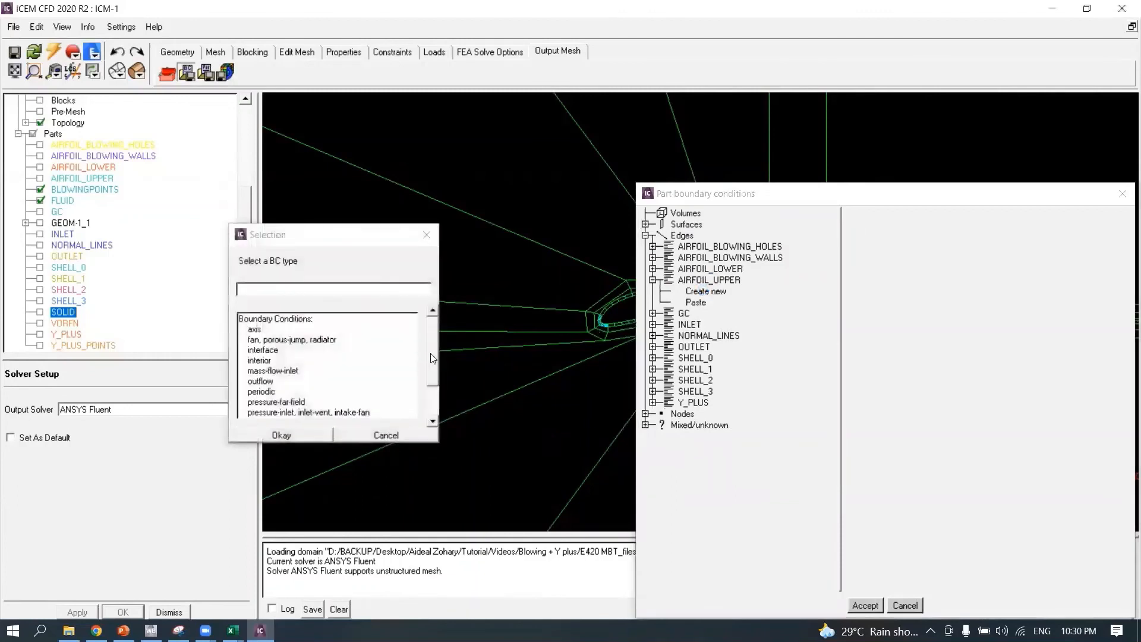
scroll(430, 353, "down", 2)
left_click(262, 410)
left_click(281, 434)
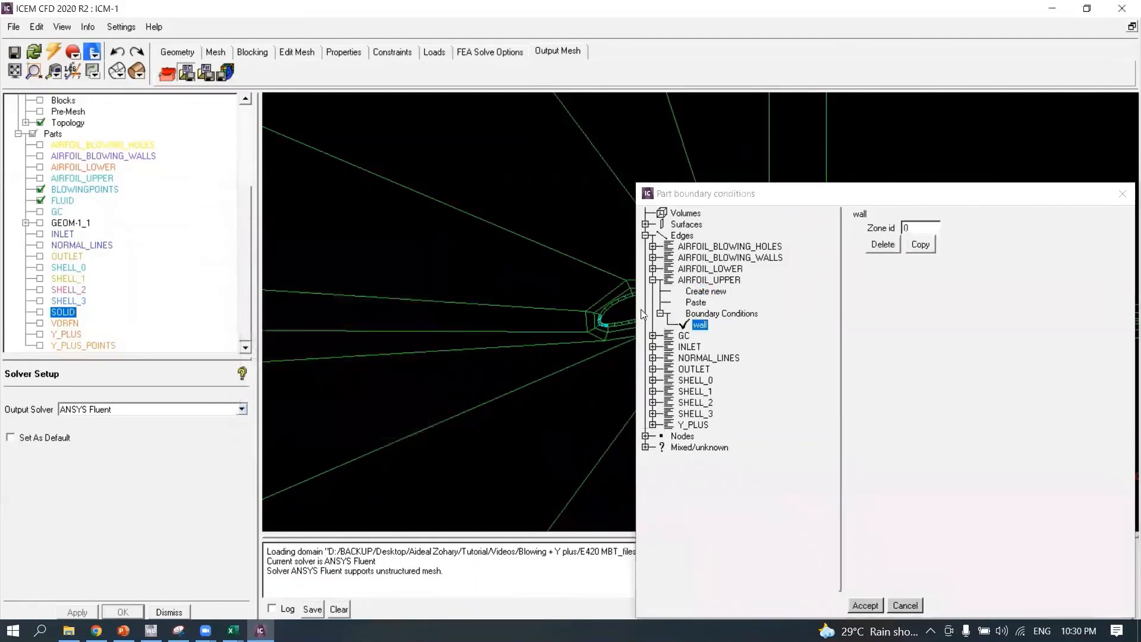
left_click(653, 280)
Assign an interior boundary condition to the GC edges.
left_click(653, 290)
left_click(704, 302)
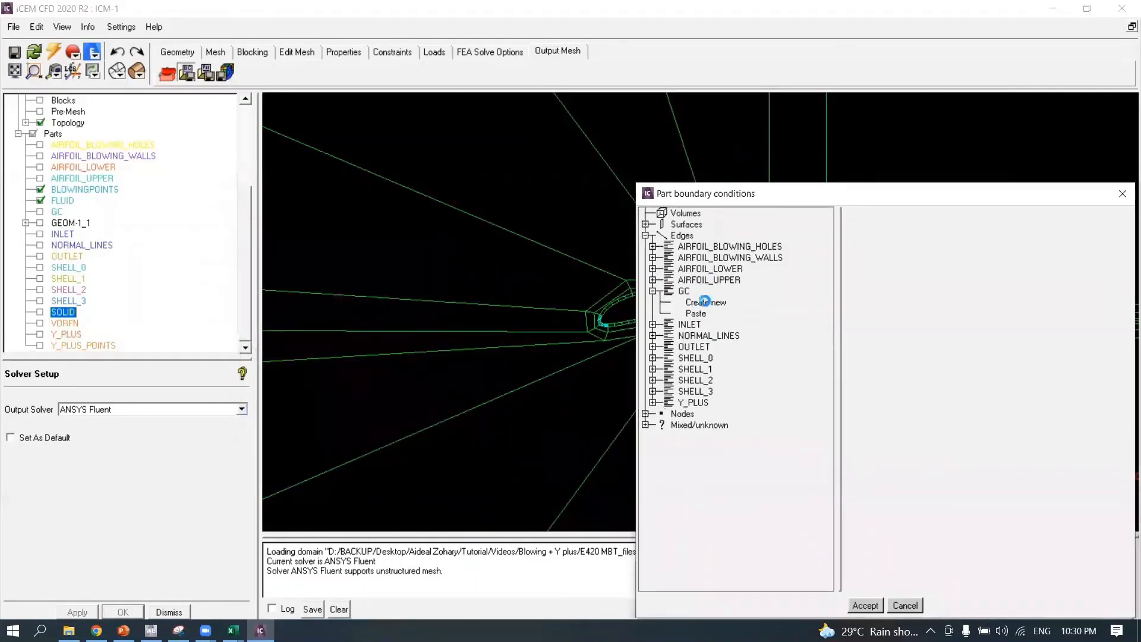
left_click(265, 360)
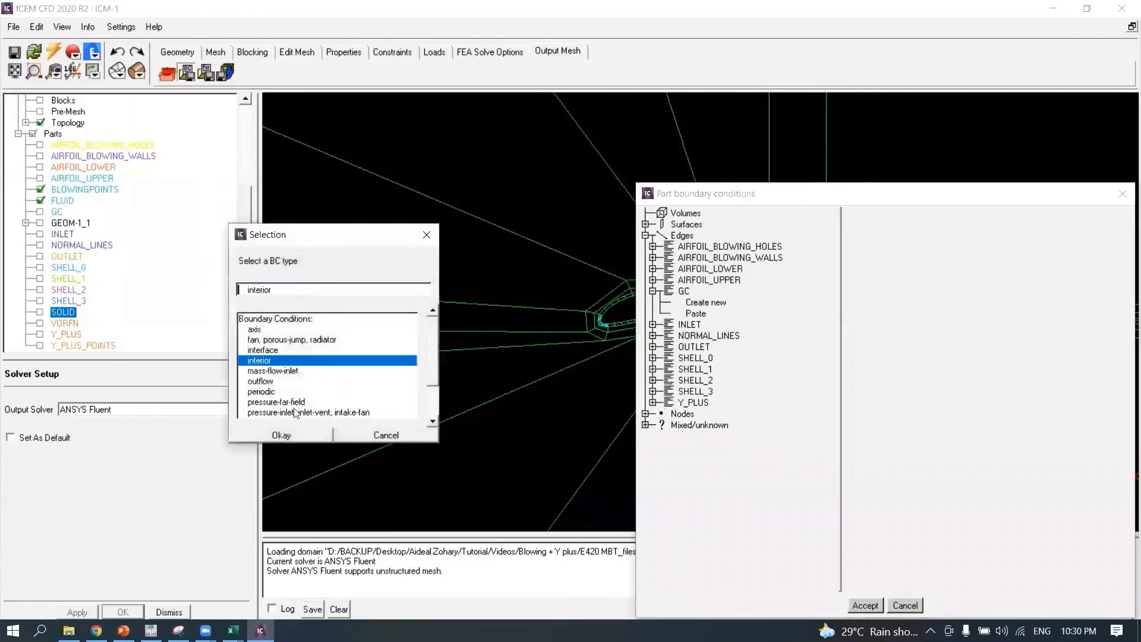
left_click(283, 436)
left_click(652, 291)
Assign a velocity-inlet boundary condition to the INLET edges.
left_click(652, 302)
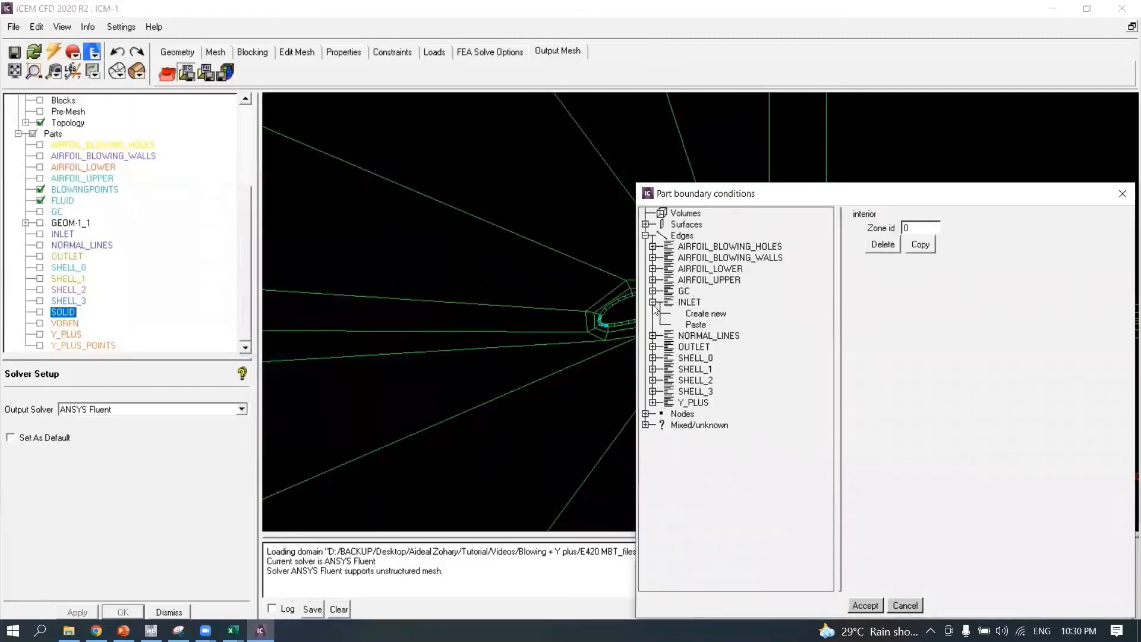
left_click(693, 313)
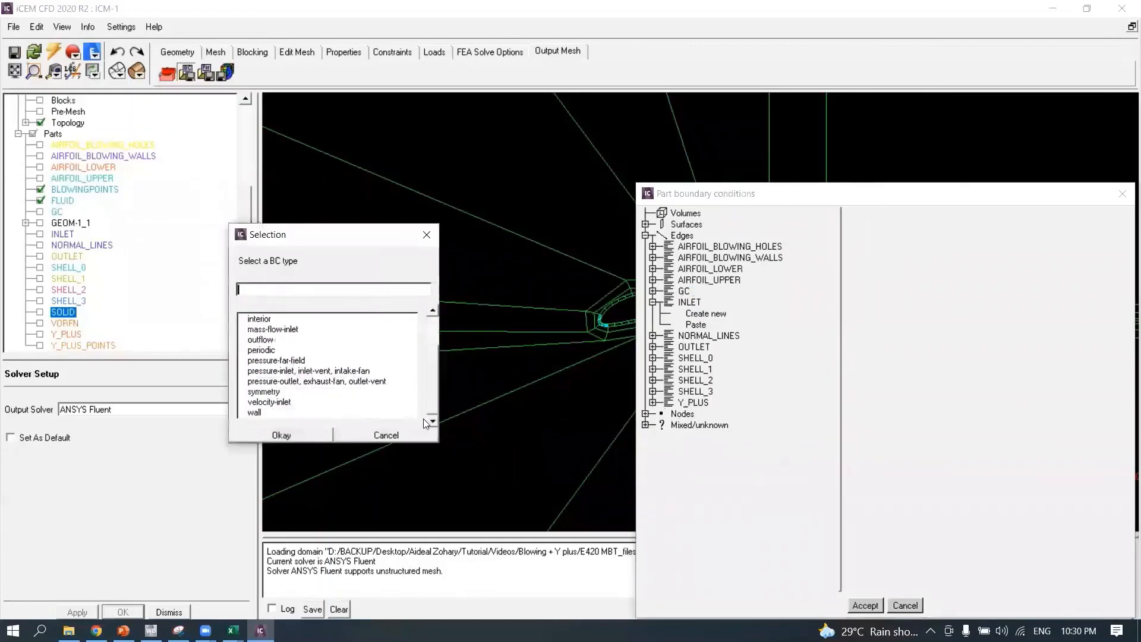
left_click(270, 402)
left_click(282, 435)
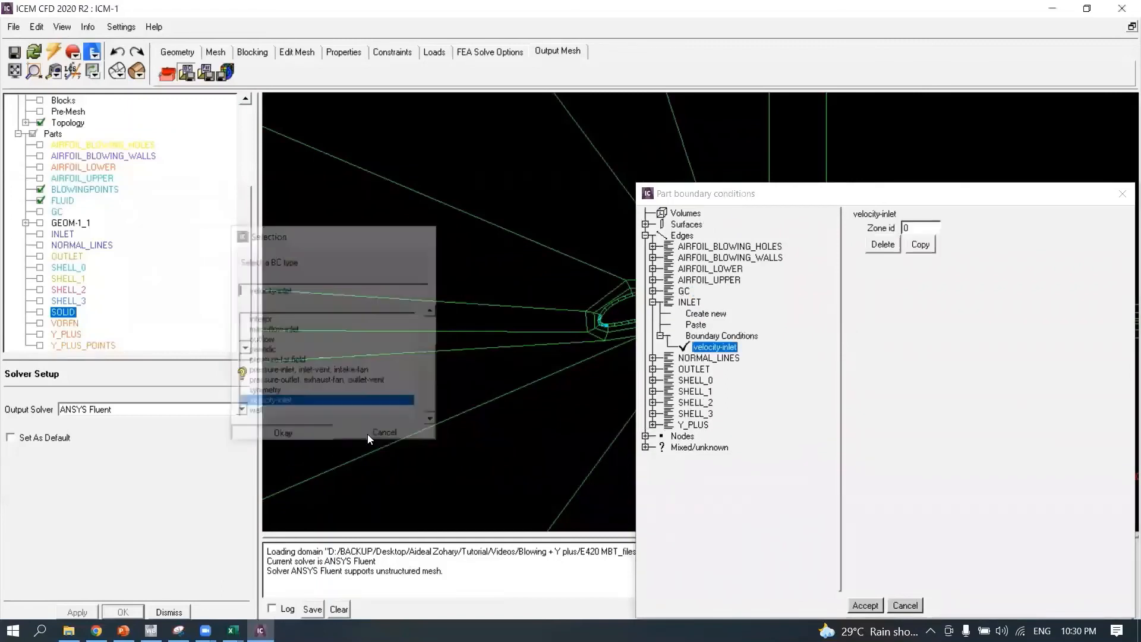
left_click(652, 302)
Assign an interior boundary condition to the NORMAL_LINES edges.
left_click(652, 314)
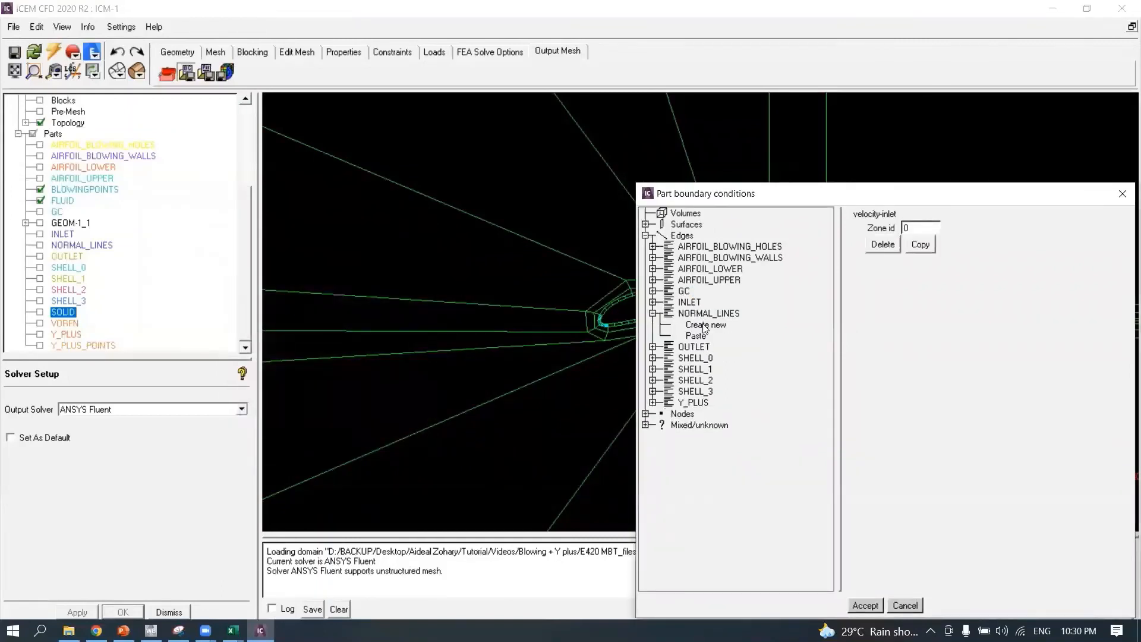
left_click(705, 326)
left_click(260, 361)
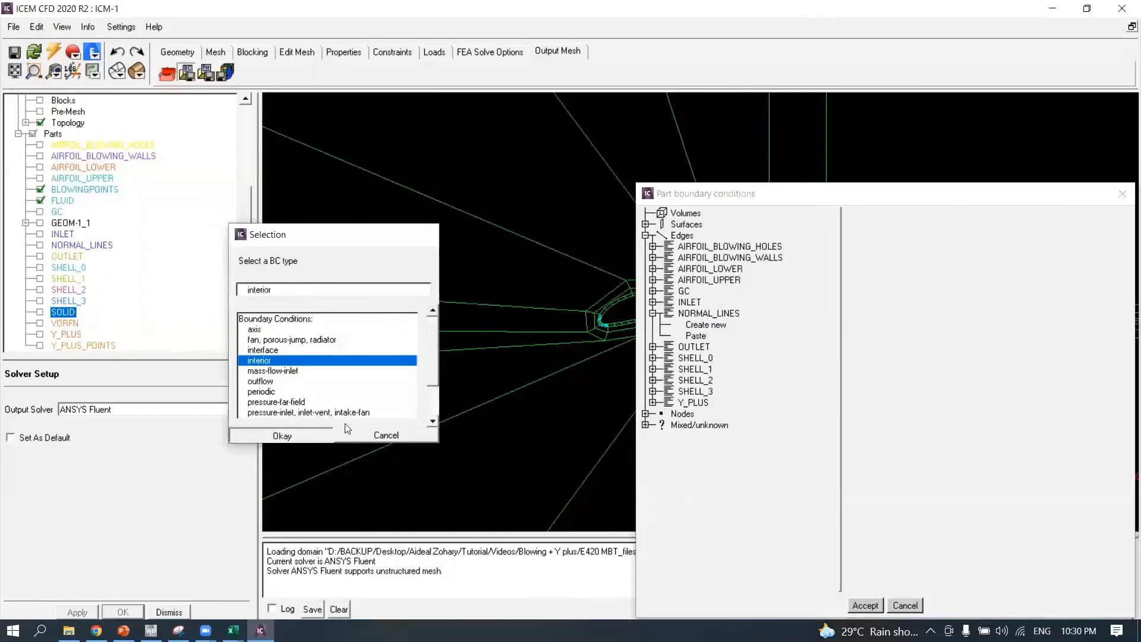
left_click(282, 436)
left_click(653, 313)
Assign a pressure-outlet, exhaust-fan, outlet-vent boundary condition to the OUTLET edges and review the condition on the INLET edges.
left_click(653, 325)
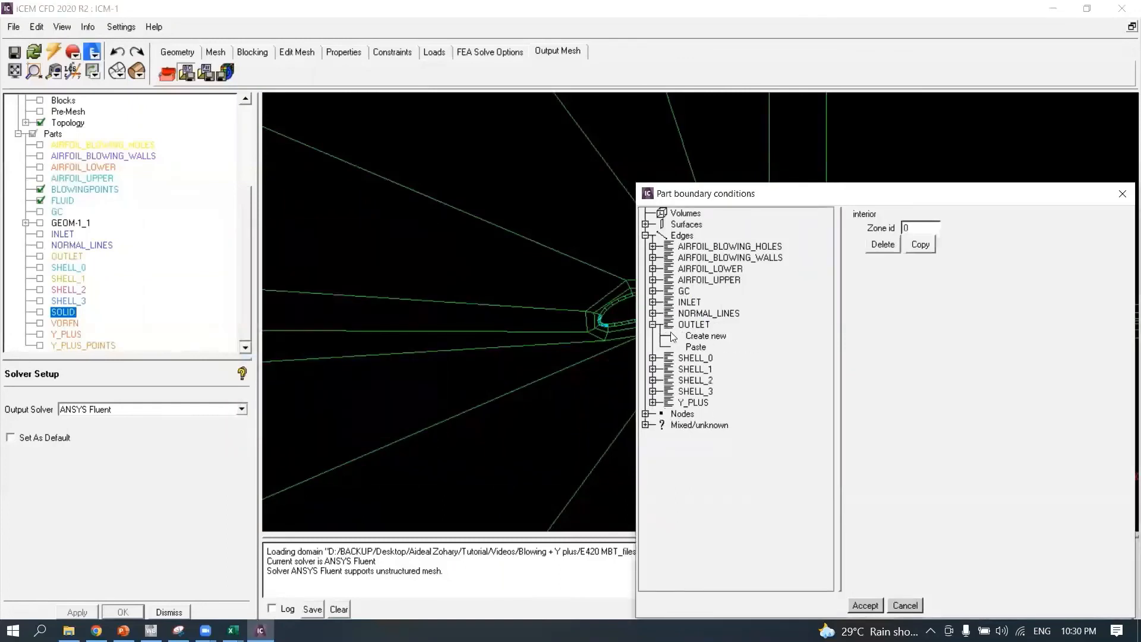
left_click(692, 337)
scroll(433, 335, "down", 3)
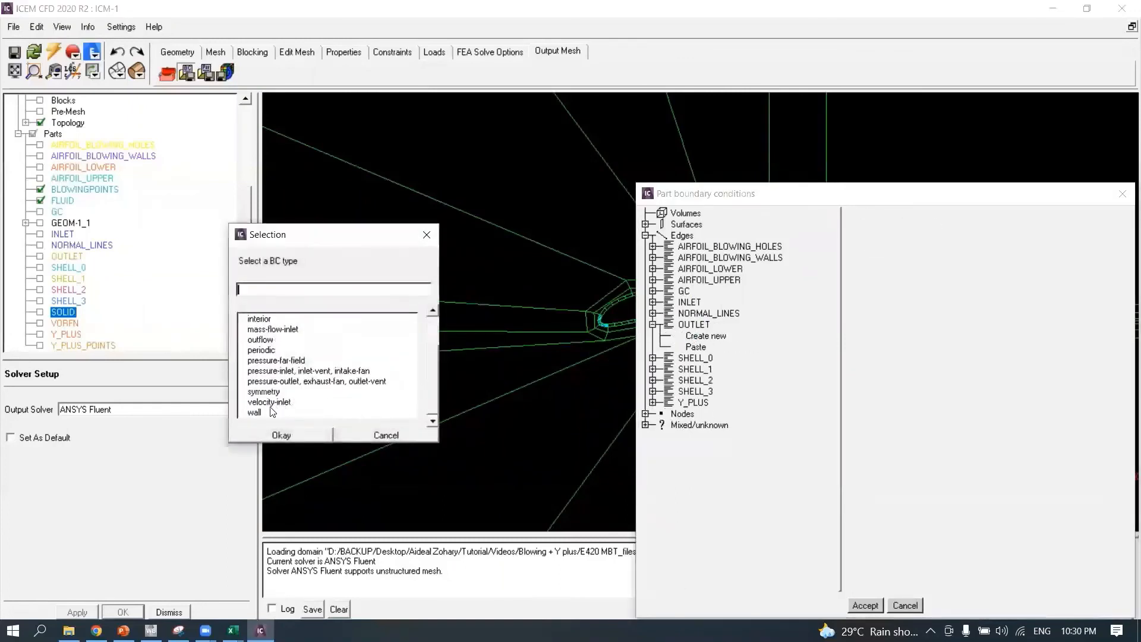
left_click(309, 381)
left_click(292, 434)
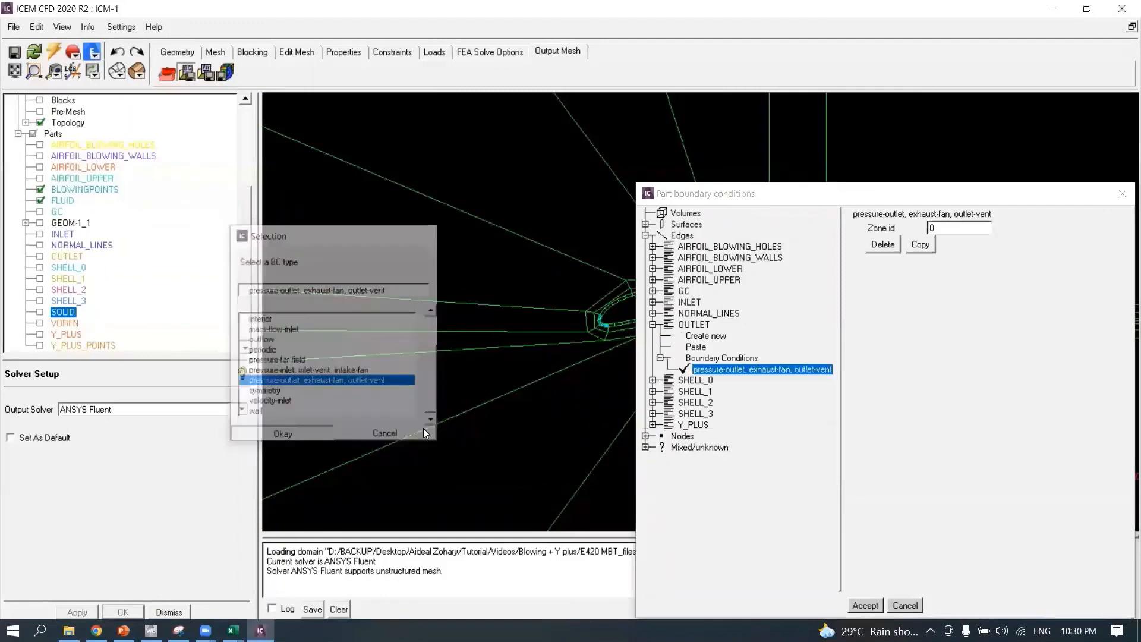
left_click(652, 324)
left_click(653, 302)
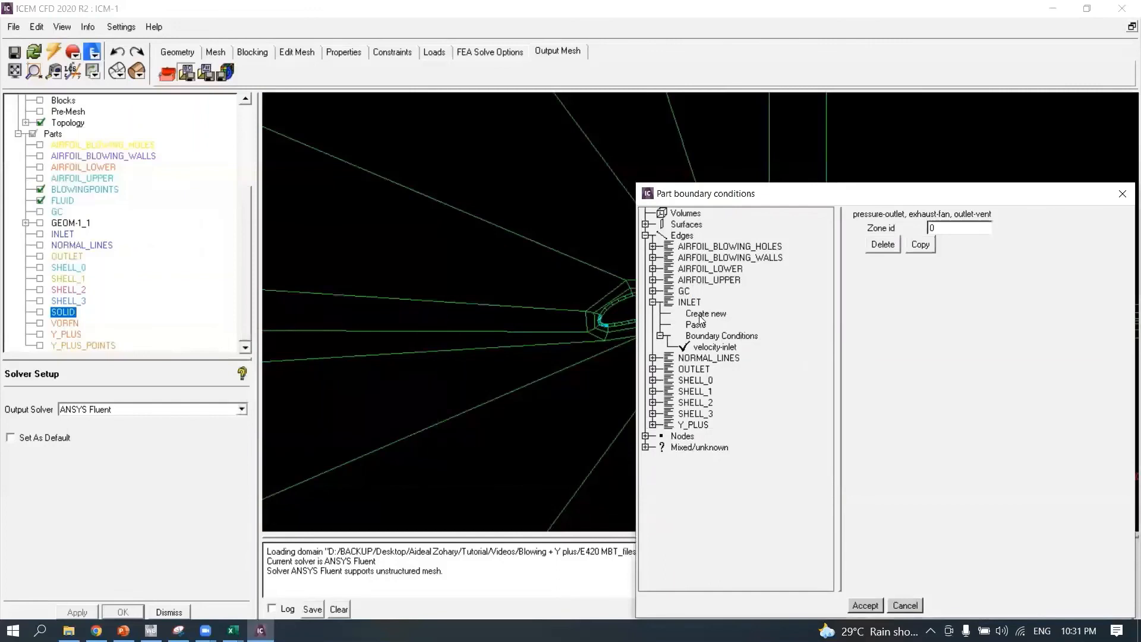
left_click(653, 302)
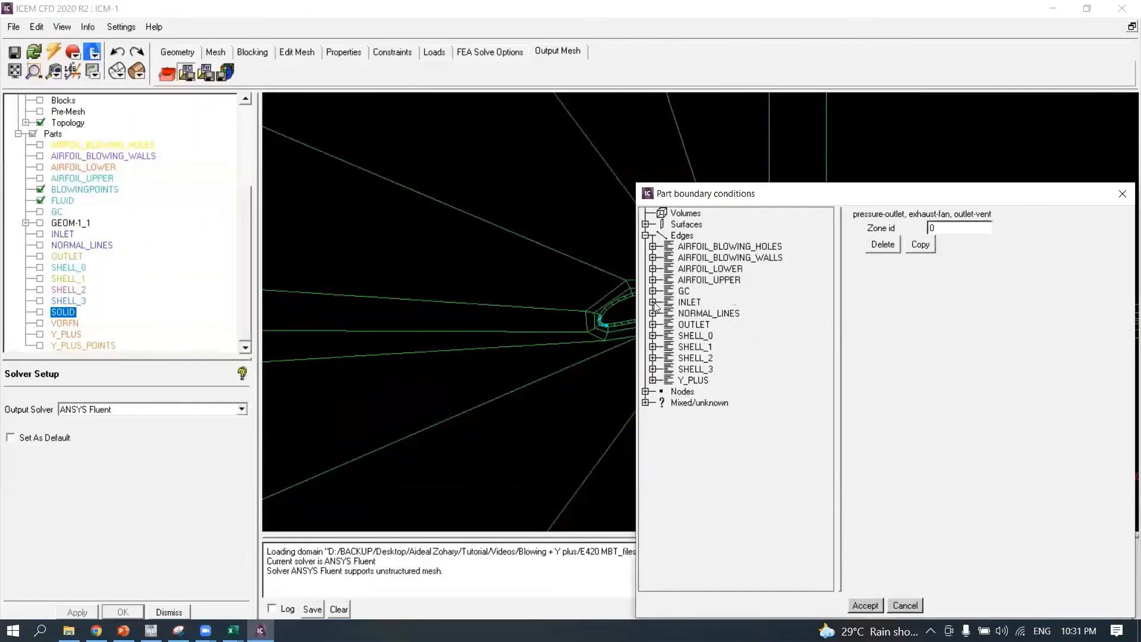
Assign an interior boundary condition to the SHELL_0 edges.
left_click(653, 335)
double_click(701, 347)
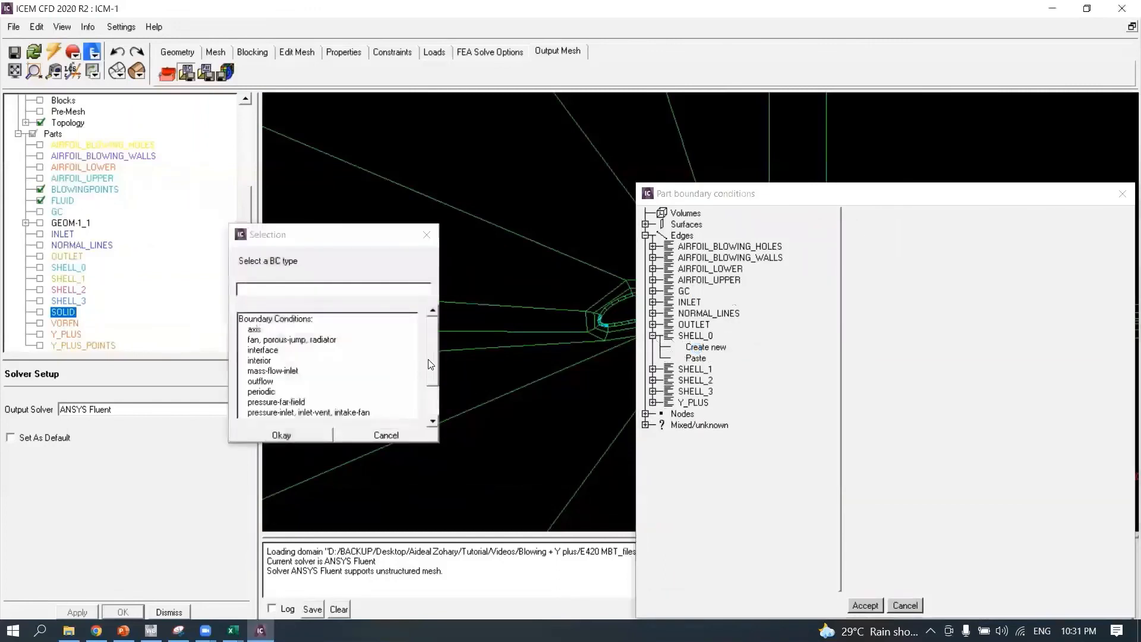
left_click(262, 361)
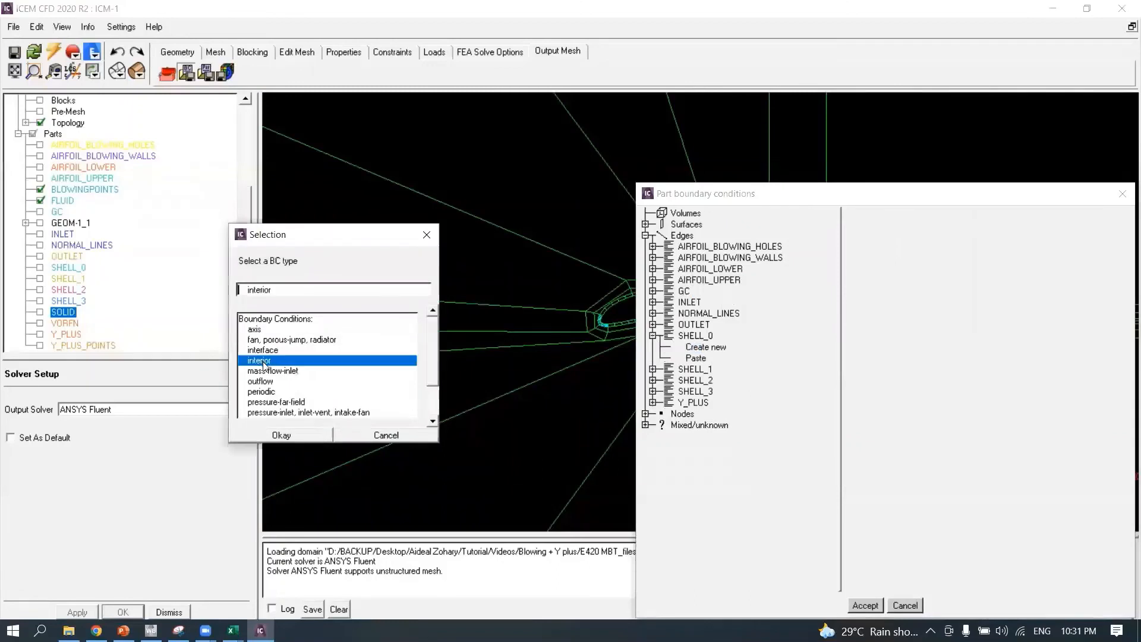
left_click(321, 435)
left_click(653, 335)
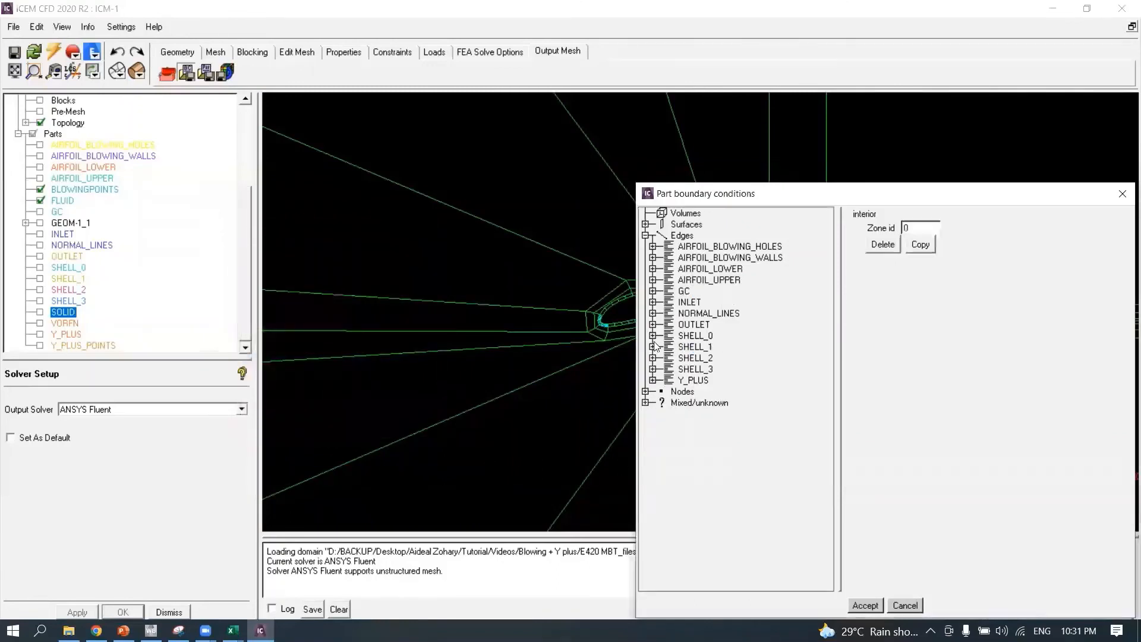
Assign an interior boundary condition to the SHELL_1 edges.
left_click(653, 347)
double_click(700, 358)
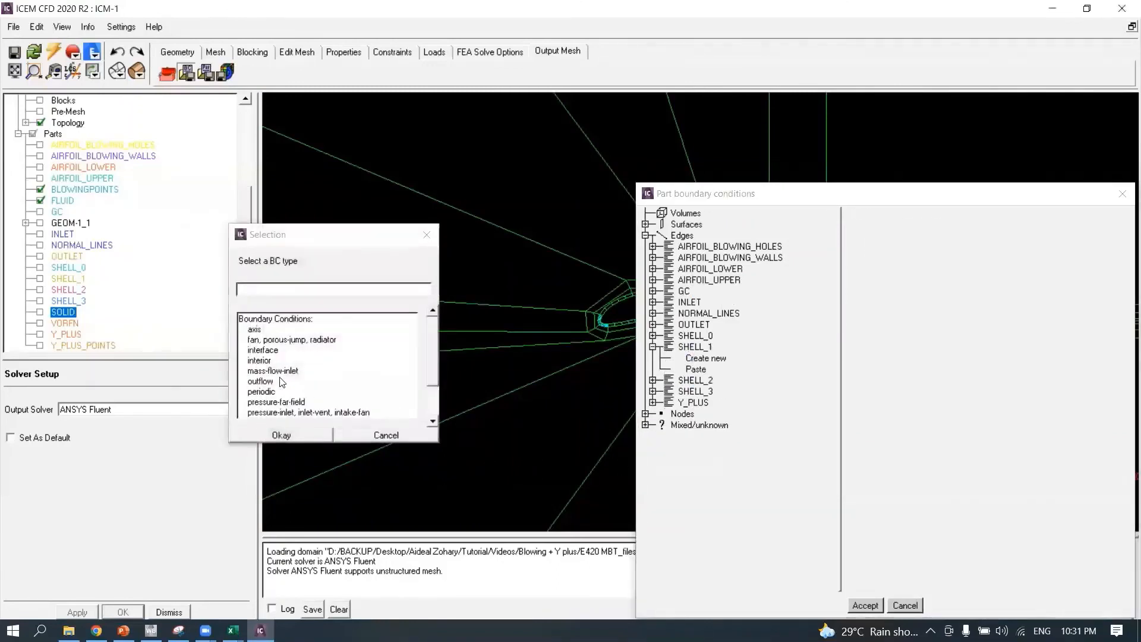
left_click(261, 360)
left_click(281, 435)
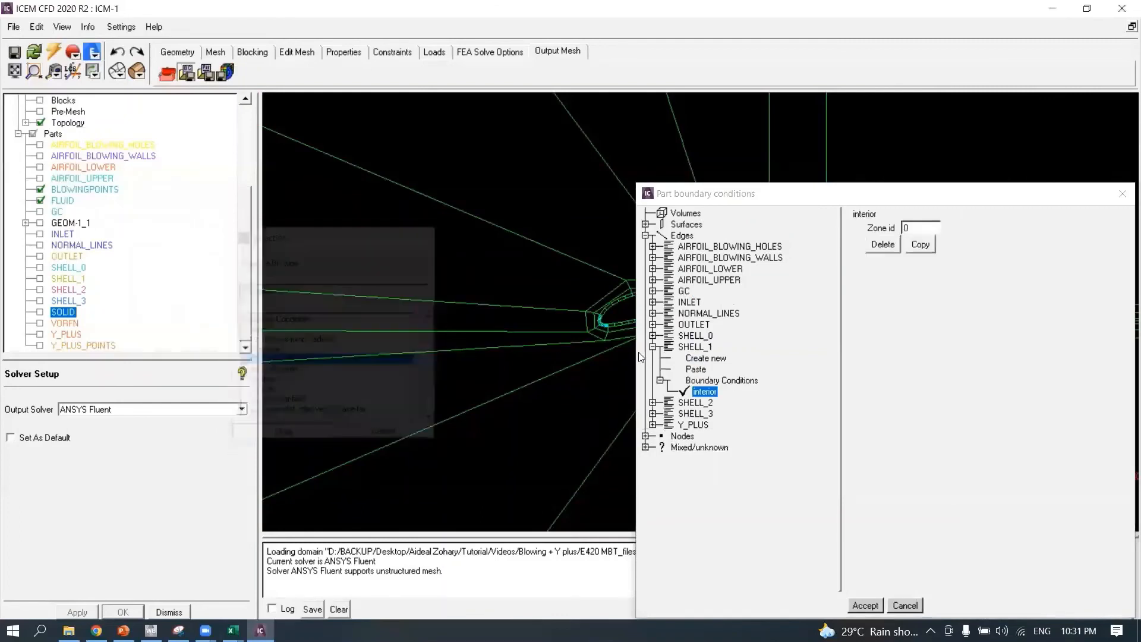
left_click(653, 346)
Assign an interior boundary condition to the SHELL_2 edges.
left_click(653, 358)
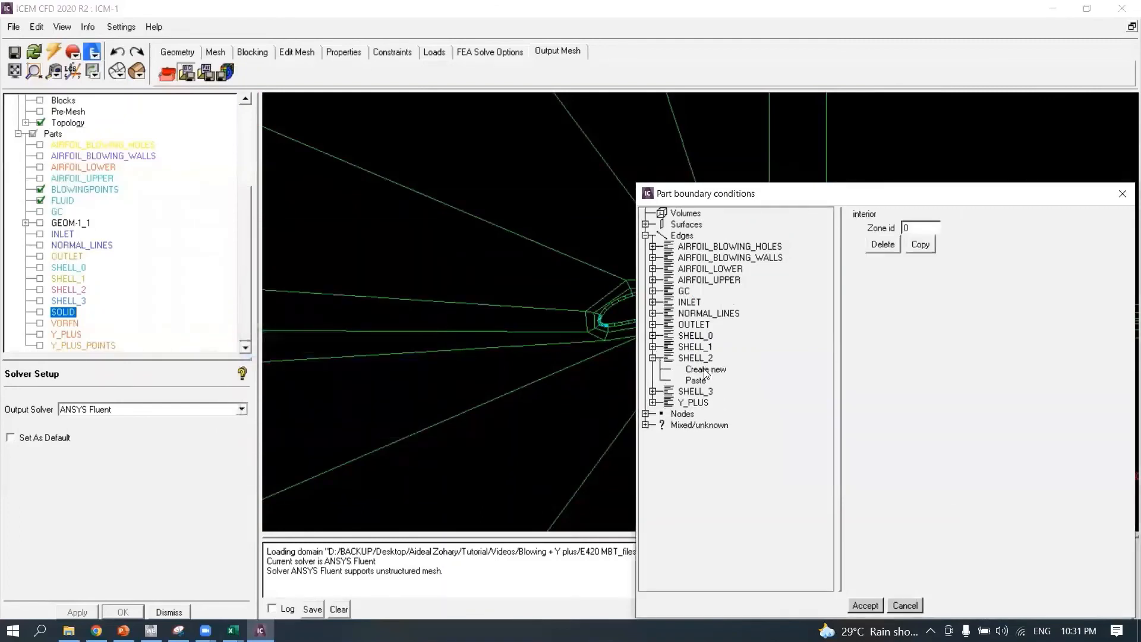
double_click(706, 369)
left_click(261, 361)
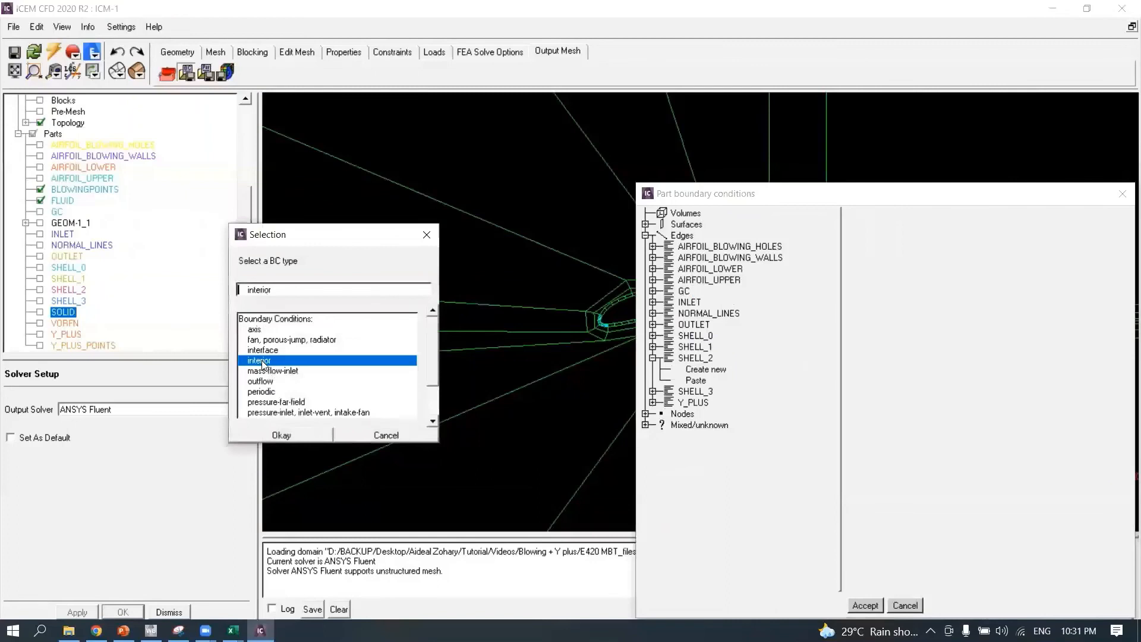
left_click(283, 435)
left_click(652, 358)
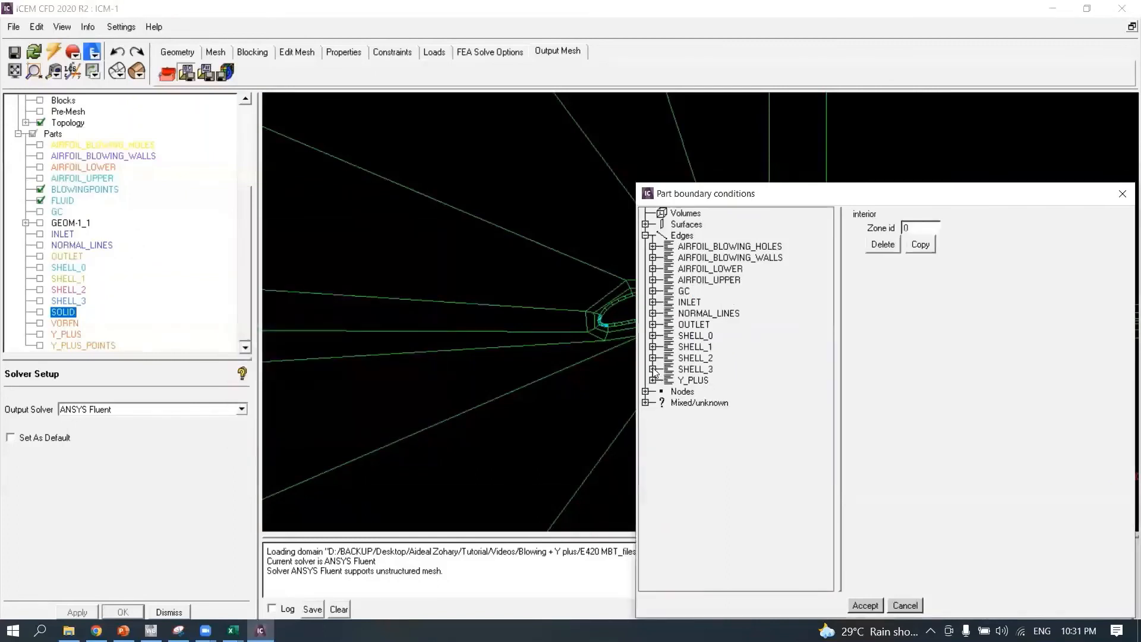
Assign an interior boundary condition to the SHELL_3 edges.
left_click(653, 369)
double_click(706, 381)
left_click(259, 361)
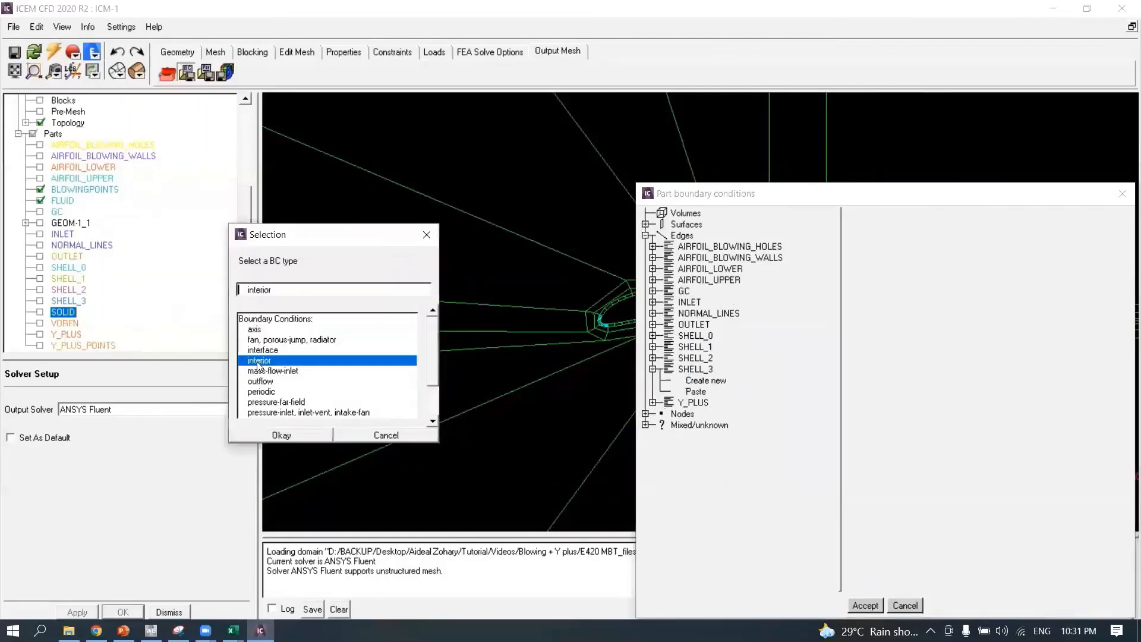
left_click(324, 435)
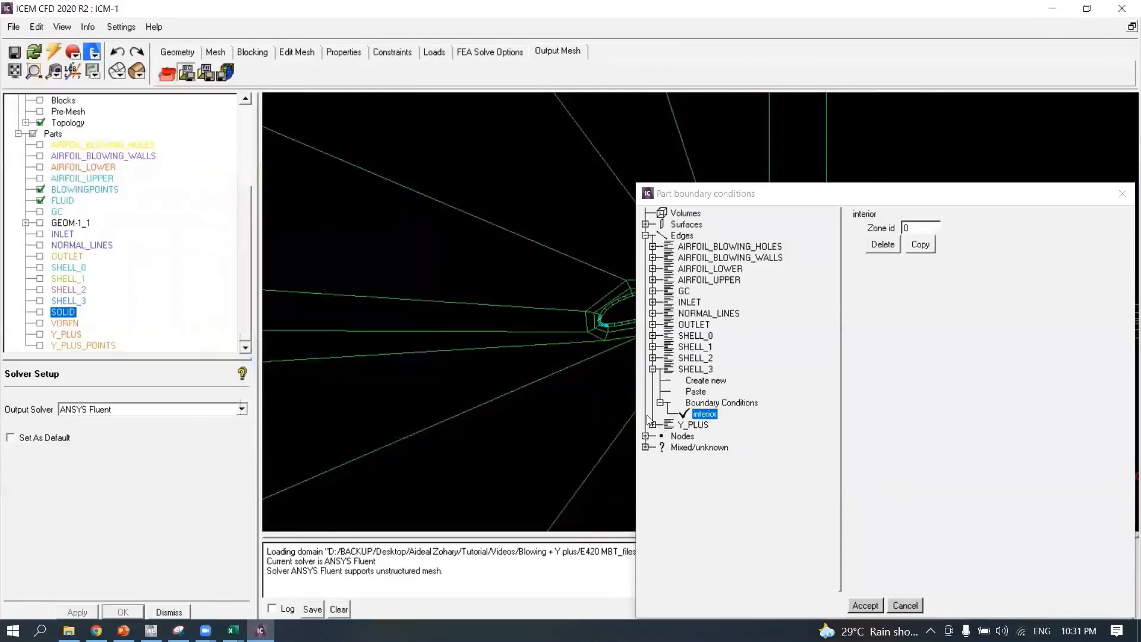
left_click(652, 369)
Assign an interior boundary condition to the Y_PLUS edges and accept all the part boundary conditions.
left_click(653, 380)
double_click(707, 392)
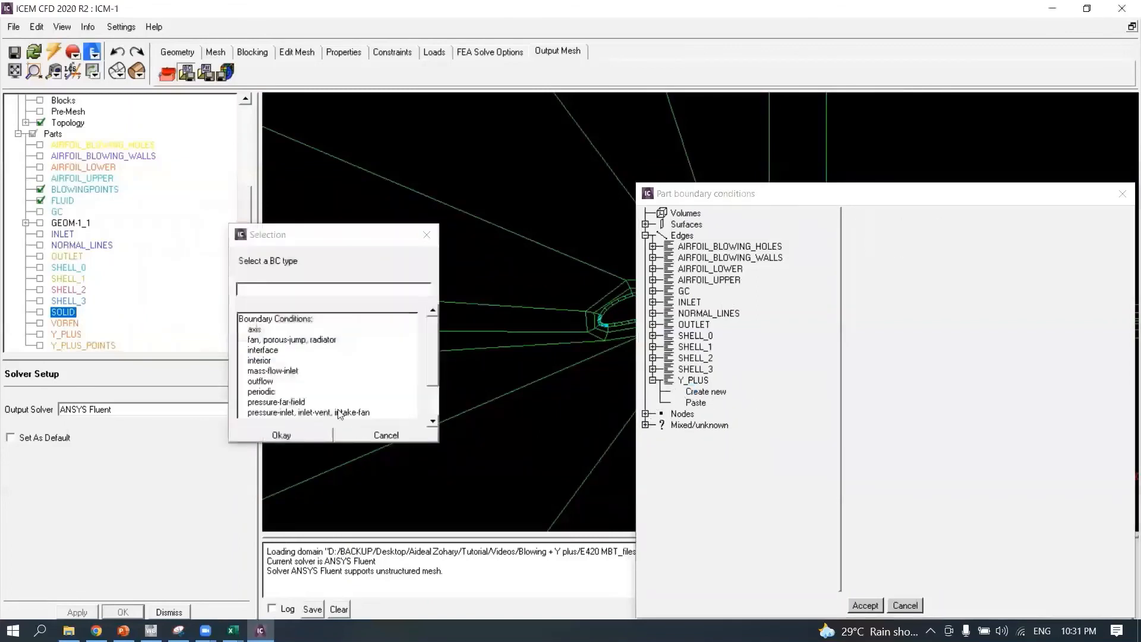
left_click(268, 360)
left_click(300, 435)
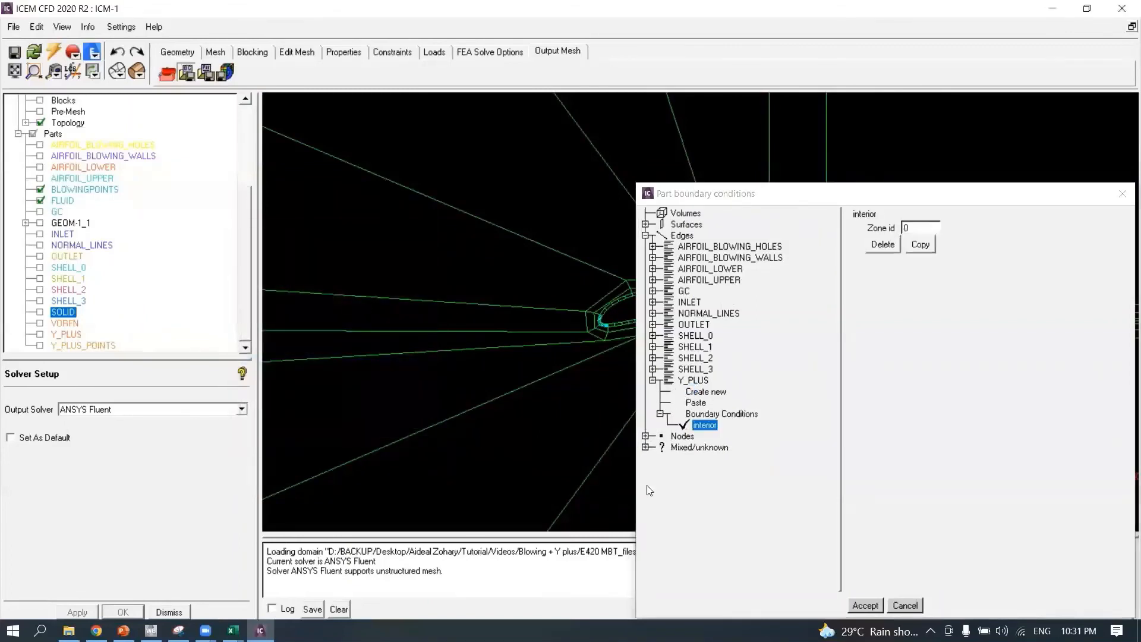
left_click(653, 381)
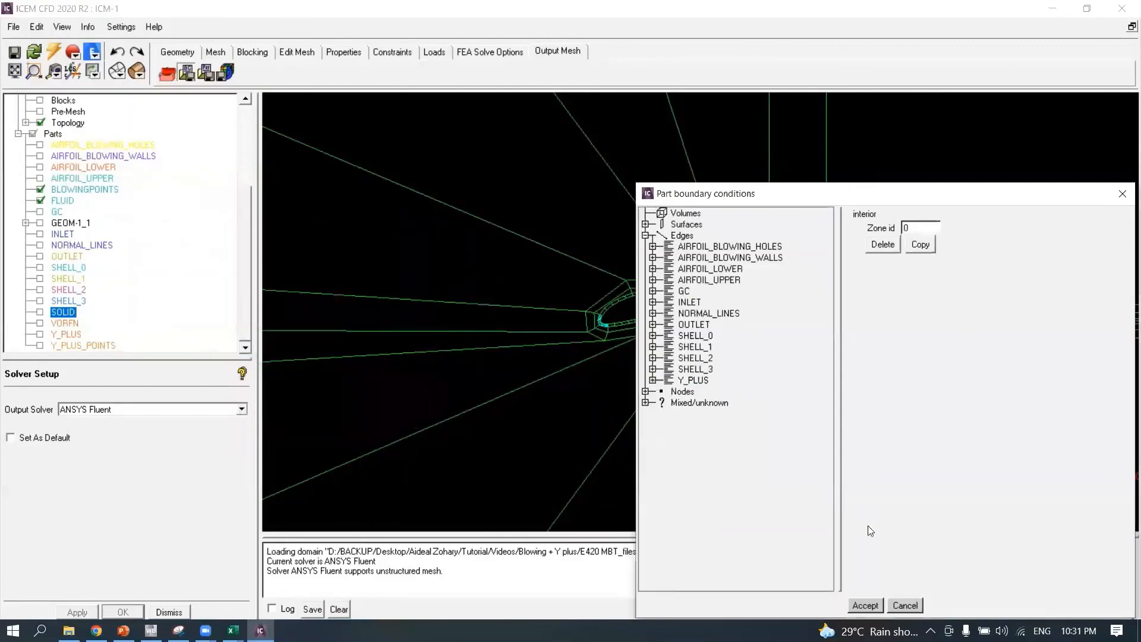
left_click(865, 604)
Save the project and write the ICM-1.uns mesh as ANSYS Fluent solver input with the grid dimension set to 2D.
left_click(207, 72)
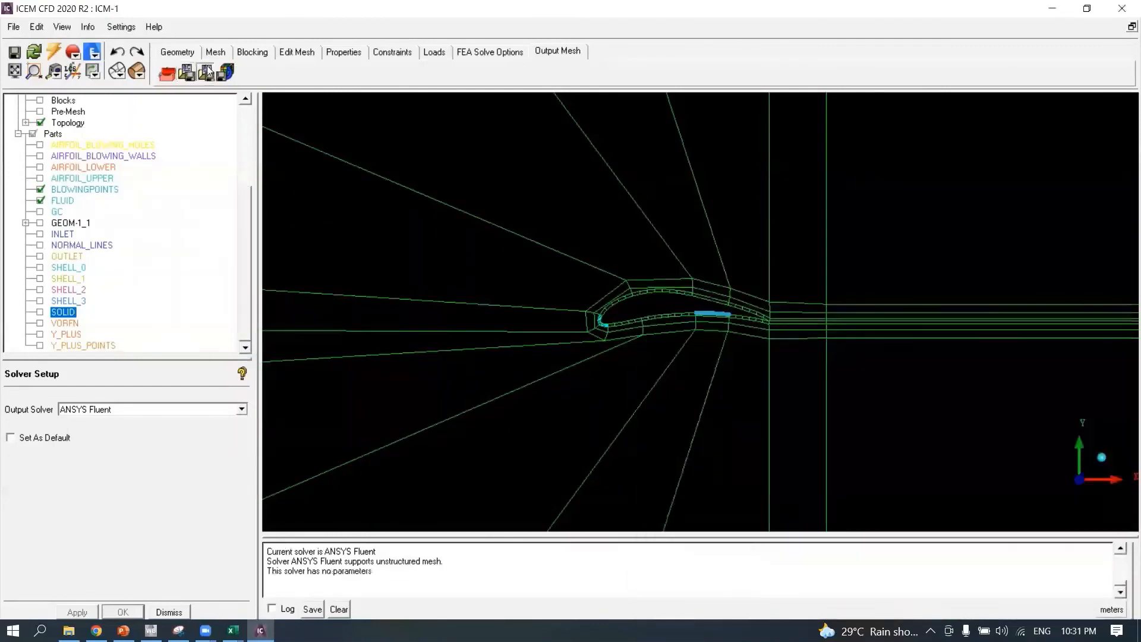
left_click(226, 72)
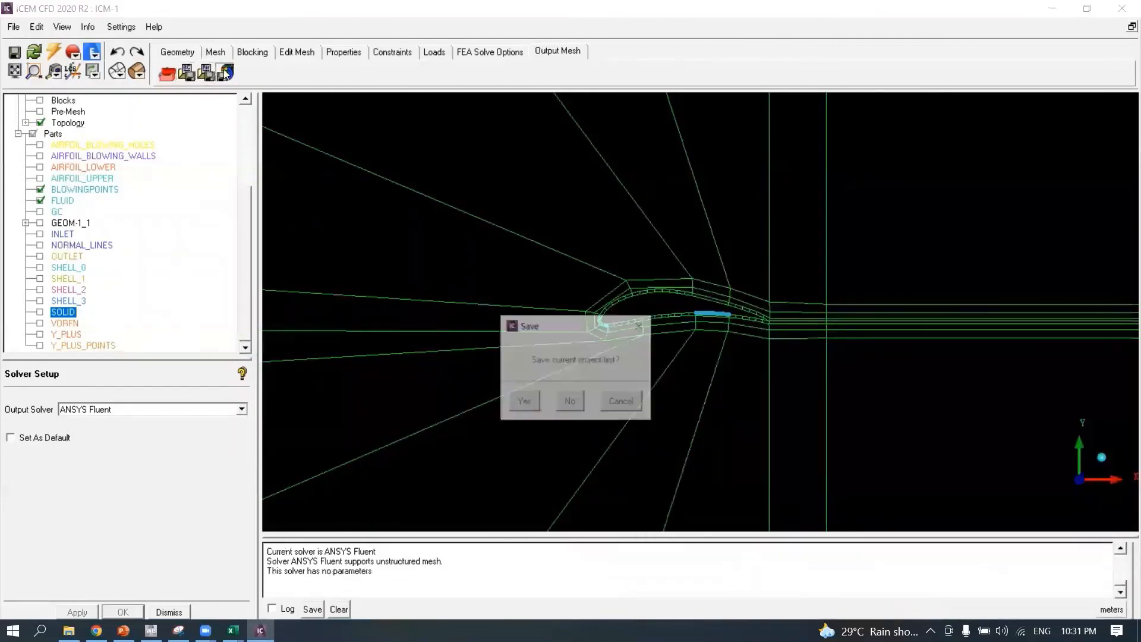
left_click(520, 402)
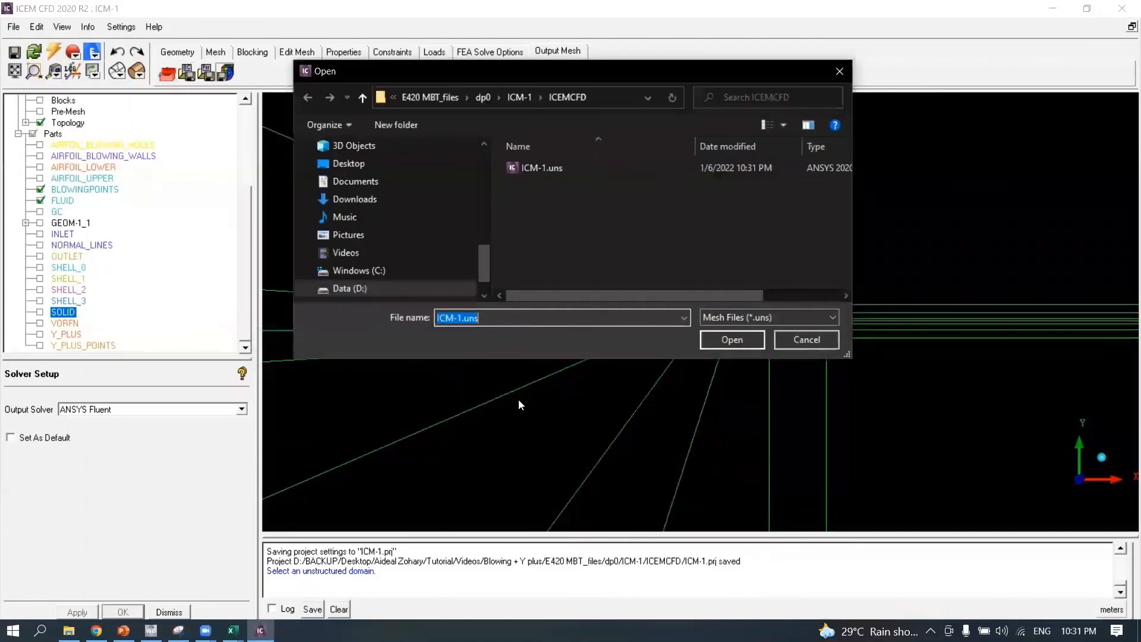
left_click(708, 343)
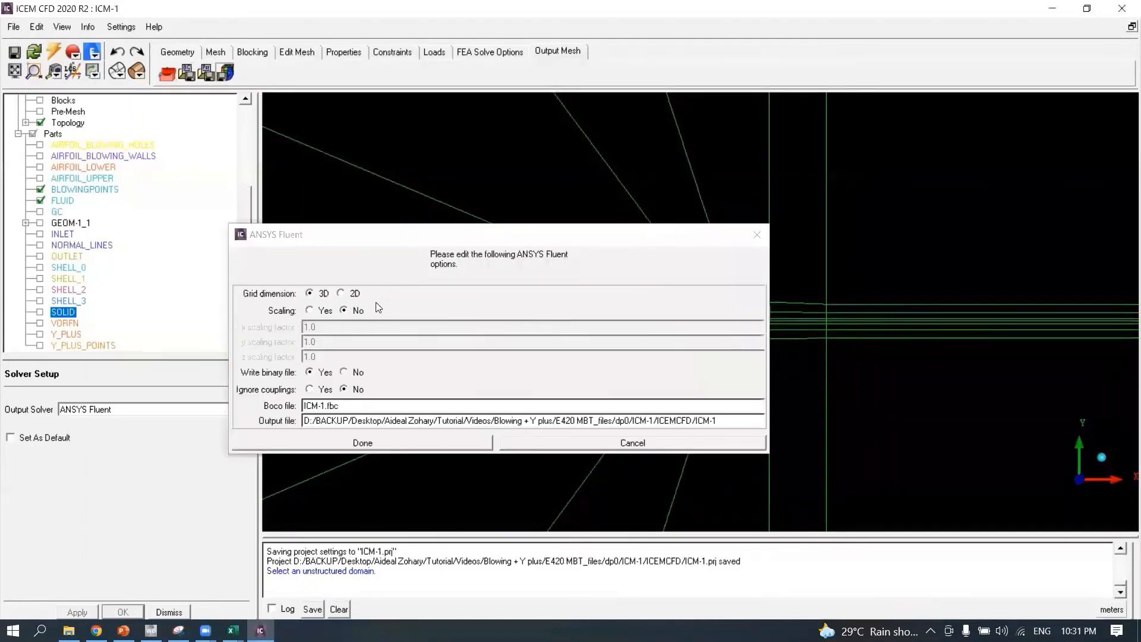
left_click(341, 293)
left_click(392, 441)
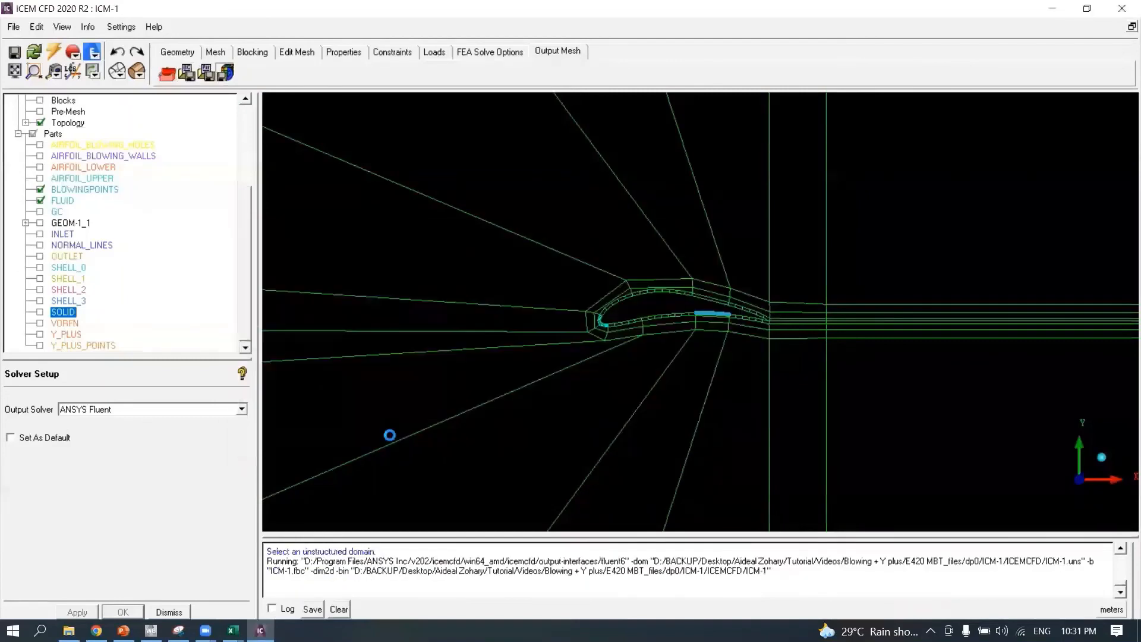